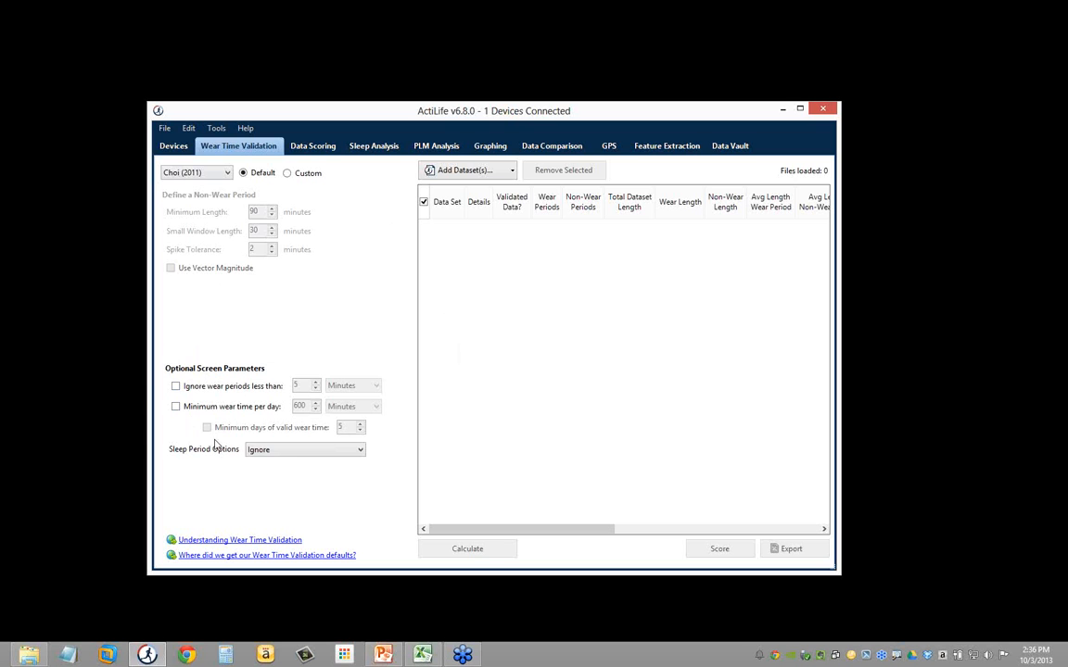
Step: Go to the Data Scoring section, taking a brief look at the Sleep Analysis section
{"action": "left_click", "coordinate": [312, 145]}
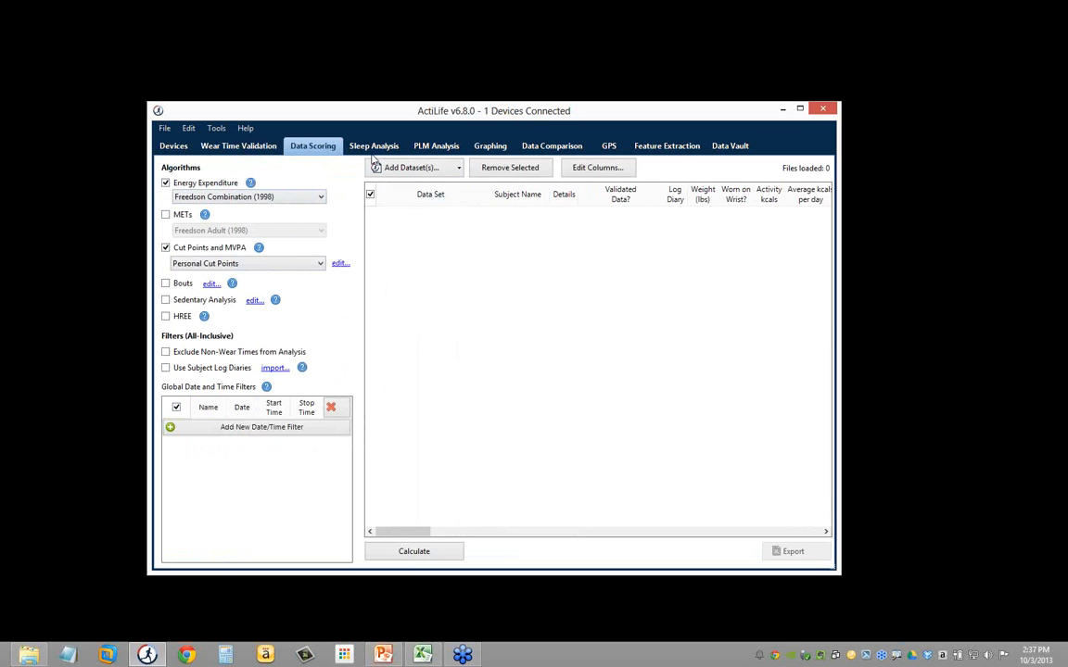
{"action": "left_click", "coordinate": [369, 148]}
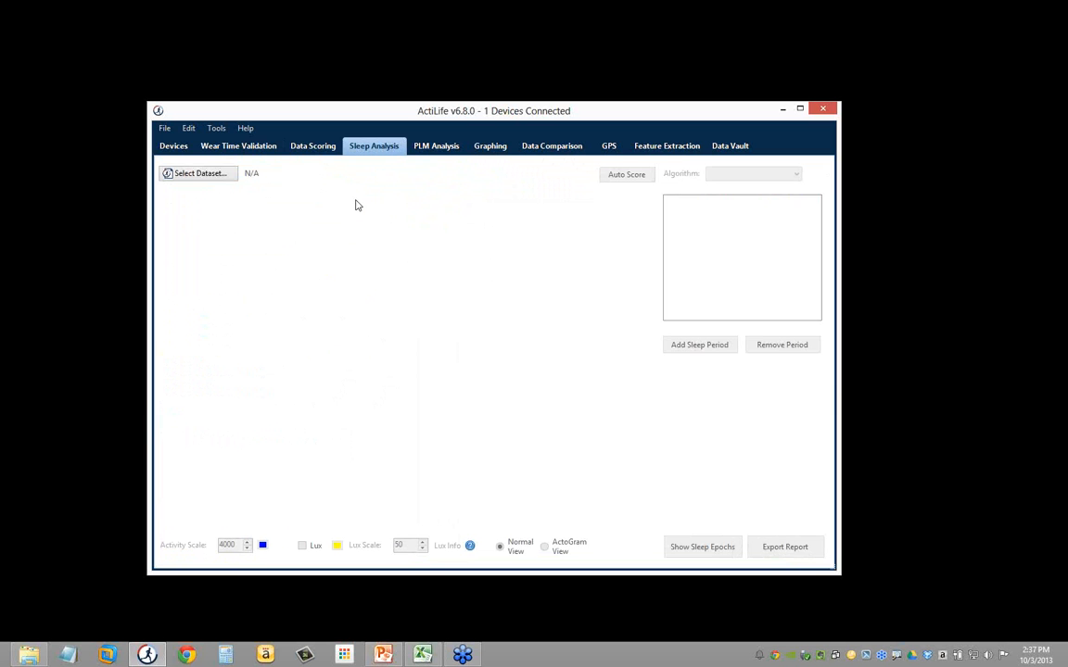
{"action": "left_click", "coordinate": [327, 153]}
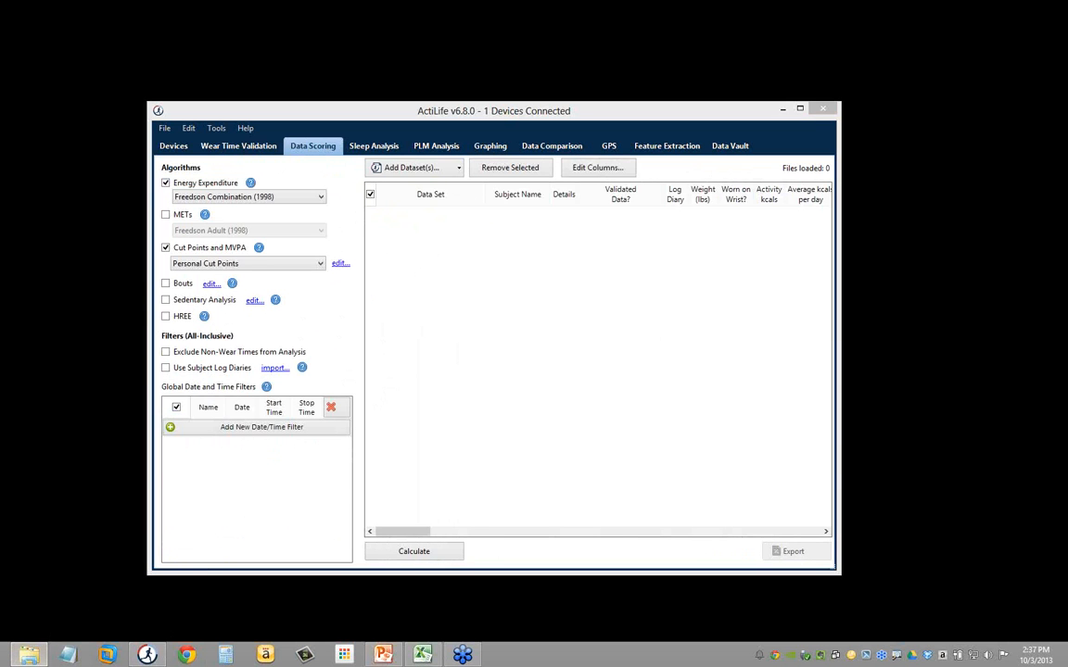
Step: Switch to File Explorer and open Demo File.agd from the Main File folder in the AGD File Viewer
{"action": "left_click", "coordinate": [28, 655]}
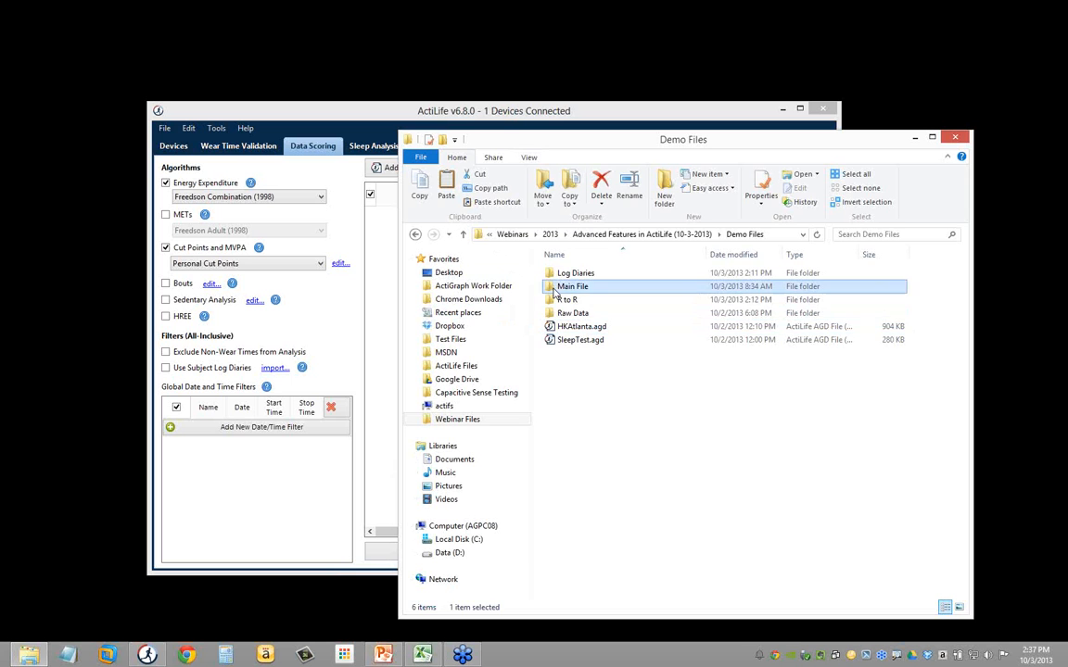
{"action": "double_click", "coordinate": [553, 294]}
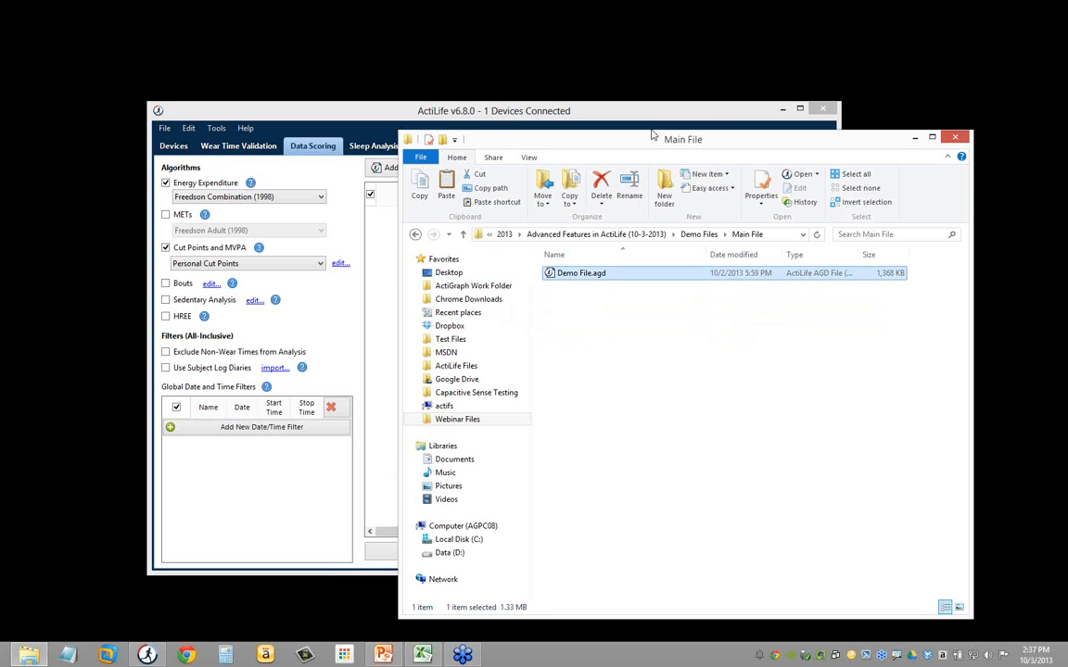
{"action": "left_click_drag", "start_coordinate": [651, 141], "coordinate": [697, 165]}
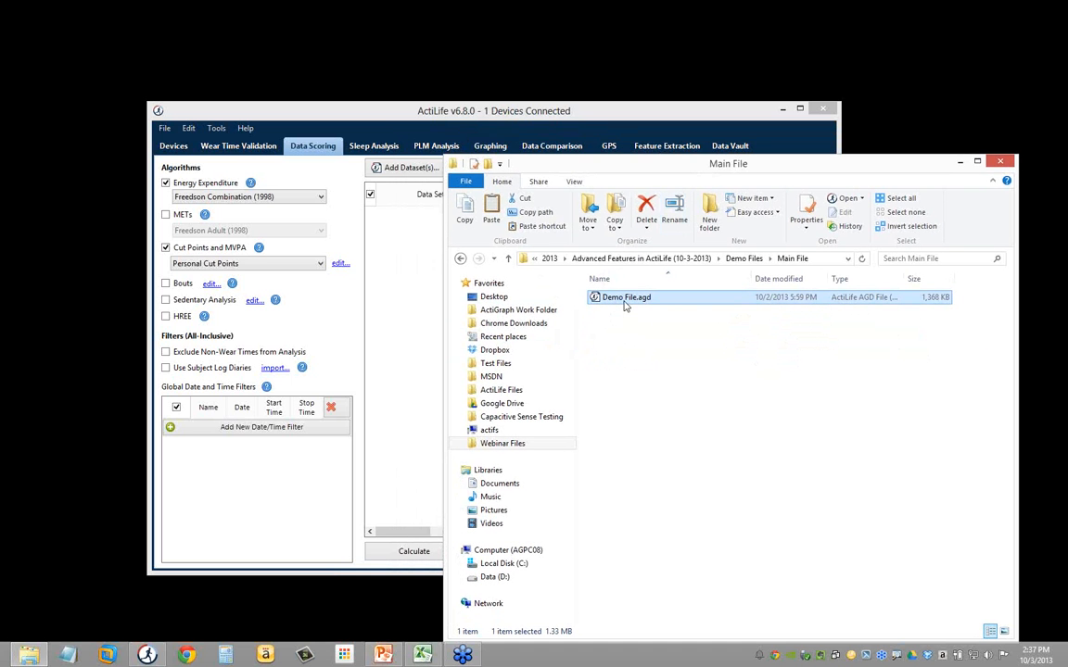
{"action": "double_click", "coordinate": [636, 301]}
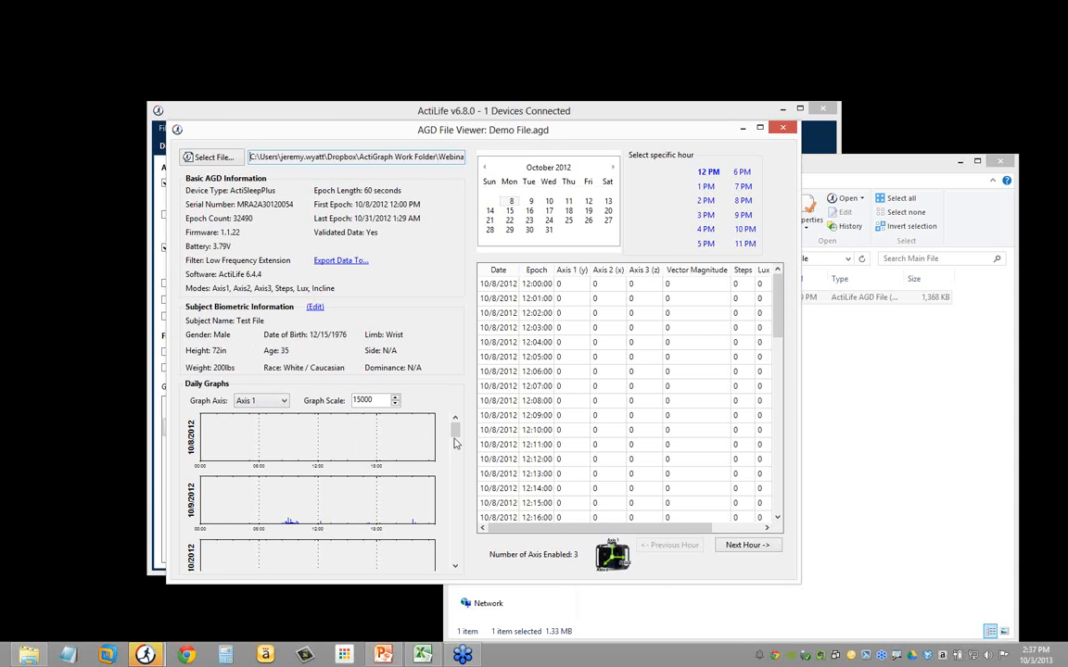
Step: Examine the file's daily graphs and its epoch data for October 25, 2012 at 9 AM and 9 PM, and close the viewer
{"action": "mouse_move", "coordinate": [456, 434]}
{"action": "left_mouse_down"}
{"action": "mouse_move", "coordinate": [441, 519]}
{"action": "mouse_move", "coordinate": [450, 546]}
{"action": "mouse_move", "coordinate": [454, 455]}
{"action": "left_mouse_up"}
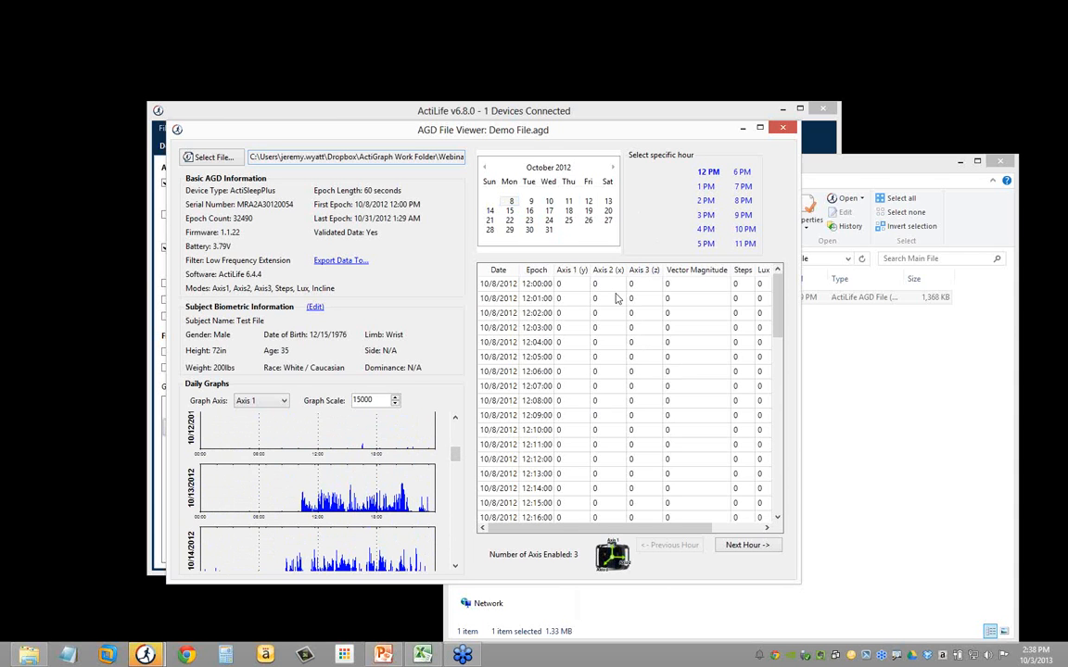
{"action": "left_click", "coordinate": [509, 221]}
{"action": "left_click", "coordinate": [568, 221]}
{"action": "left_click", "coordinate": [671, 215]}
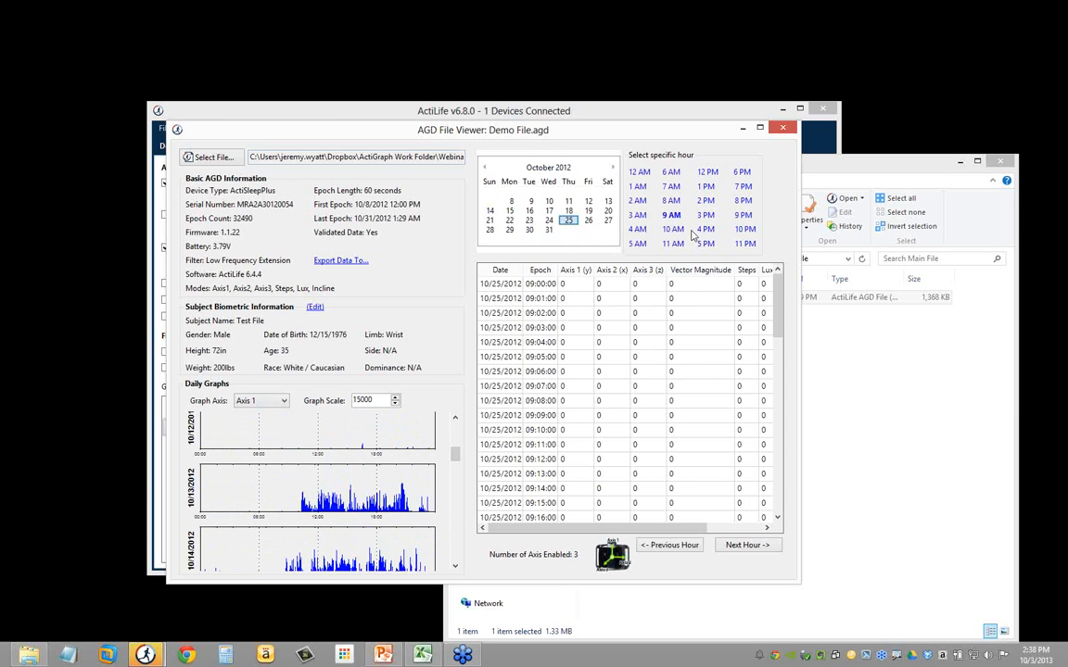
{"action": "left_click", "coordinate": [744, 215]}
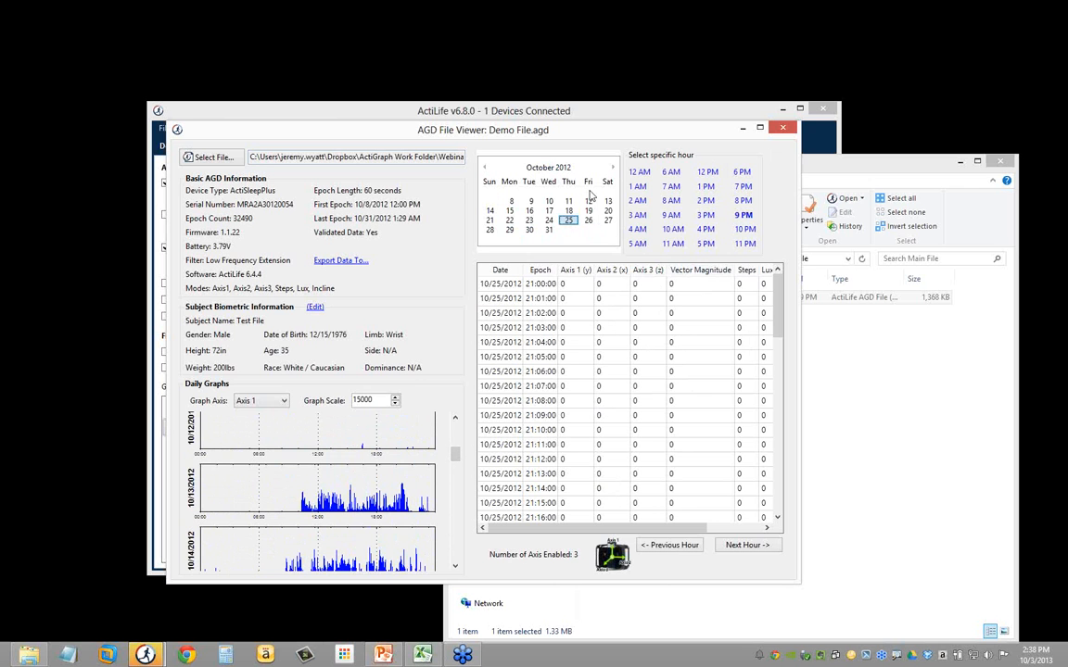
{"action": "left_click", "coordinate": [785, 129]}
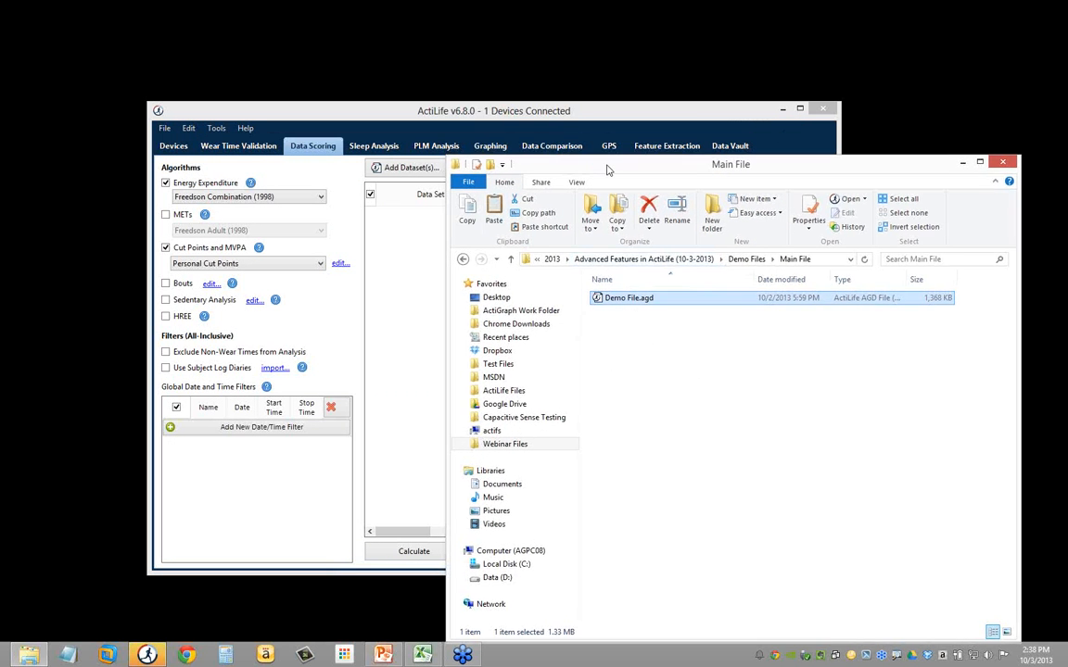
Step: Load Demo File.agd from the Main File folder into the Data Scoring dataset list
{"action": "left_click_drag", "start_coordinate": [608, 172], "coordinate": [702, 228]}
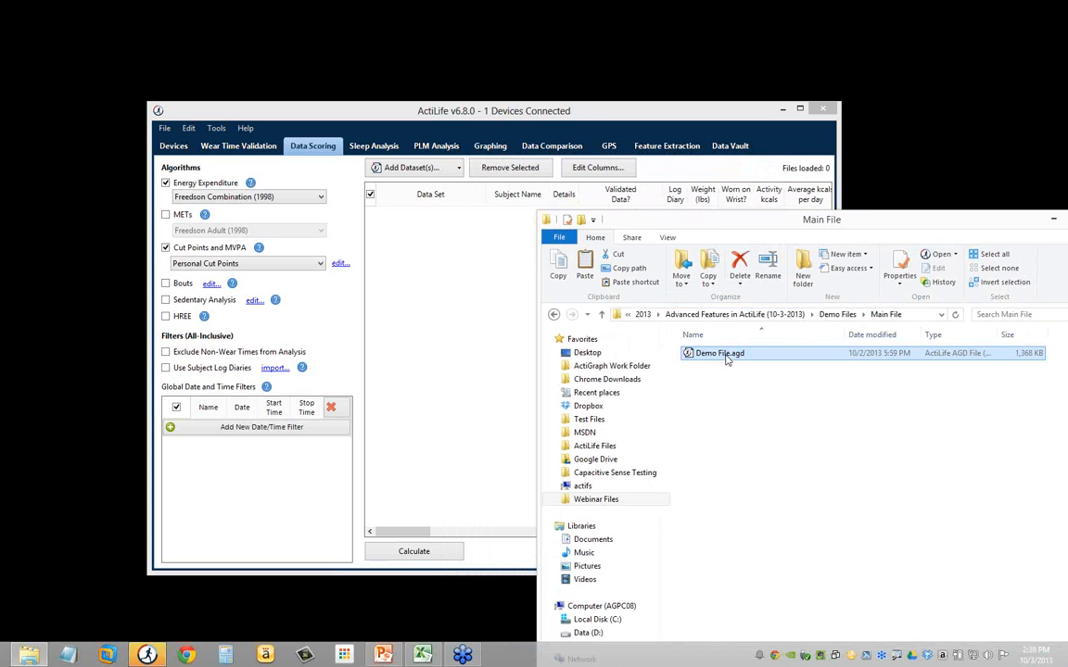
{"action": "left_click_drag", "start_coordinate": [730, 360], "coordinate": [436, 288]}
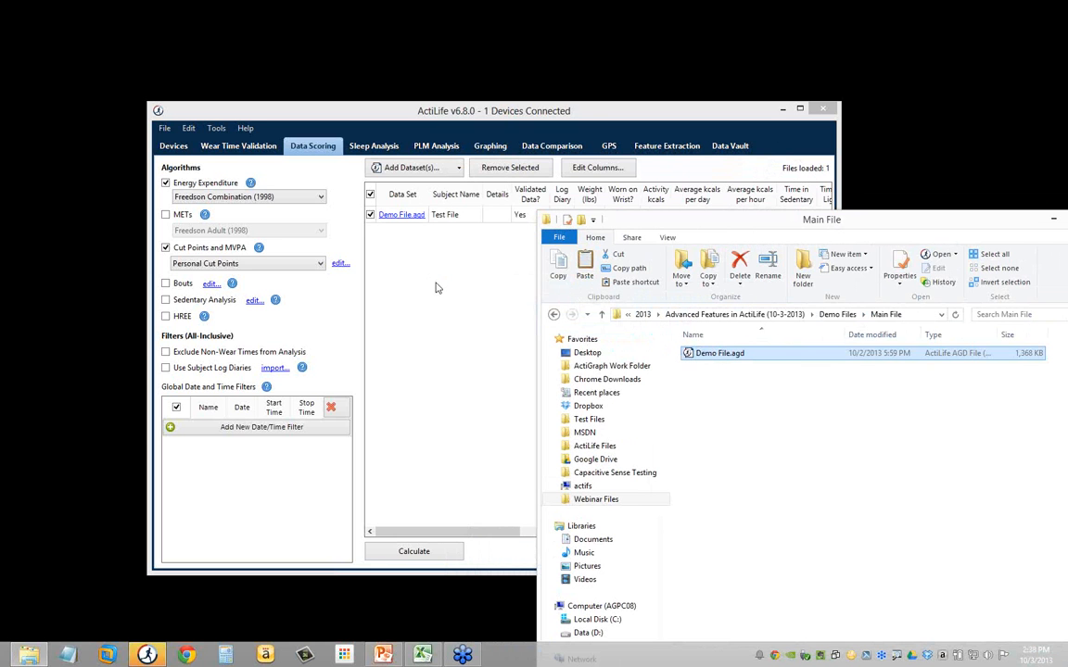
{"action": "left_click", "coordinate": [436, 288]}
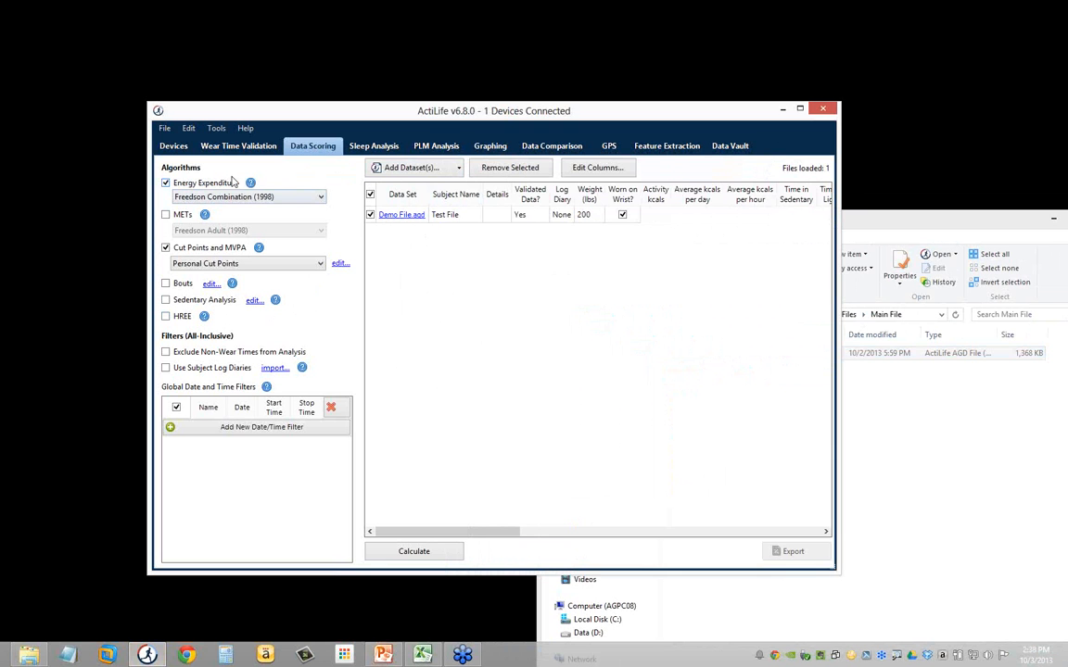
Step: Review the energy expenditure algorithm choices and set the cut point set to Freedson Adult (1998)
{"action": "left_click", "coordinate": [209, 202]}
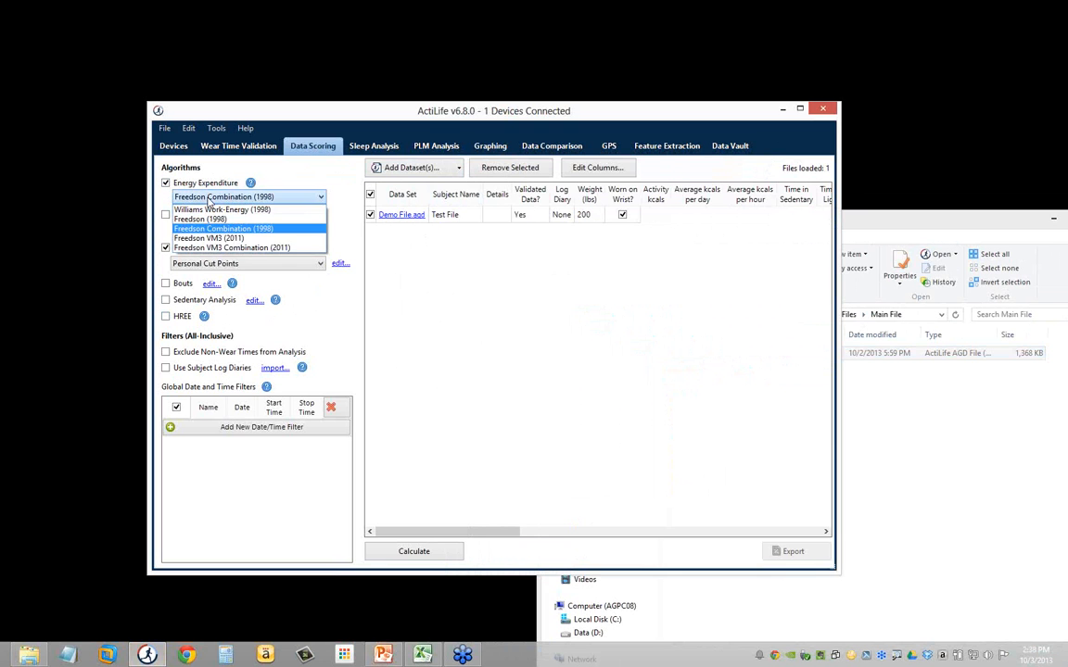
{"action": "left_click", "coordinate": [212, 218]}
{"action": "left_click", "coordinate": [216, 265]}
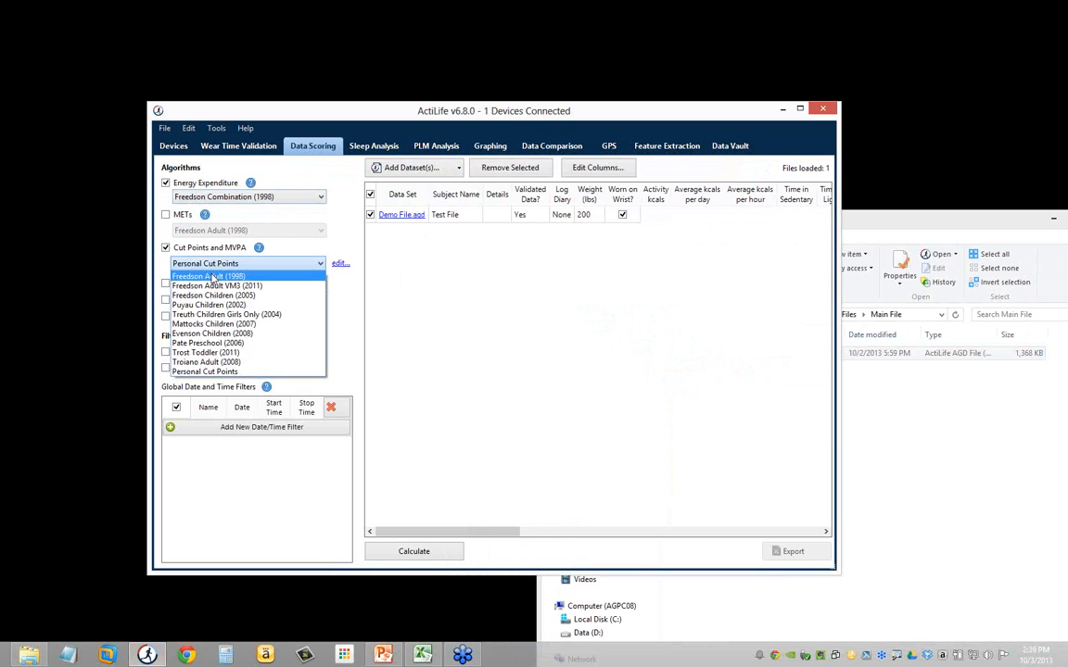
{"action": "left_click", "coordinate": [232, 275]}
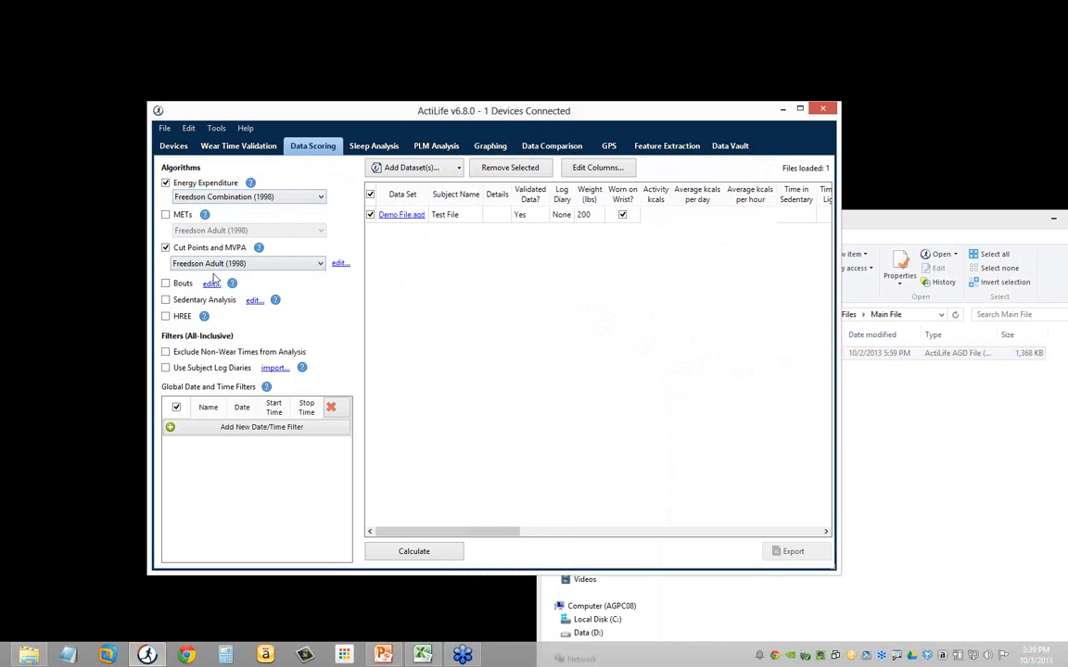
{"action": "left_click", "coordinate": [274, 266]}
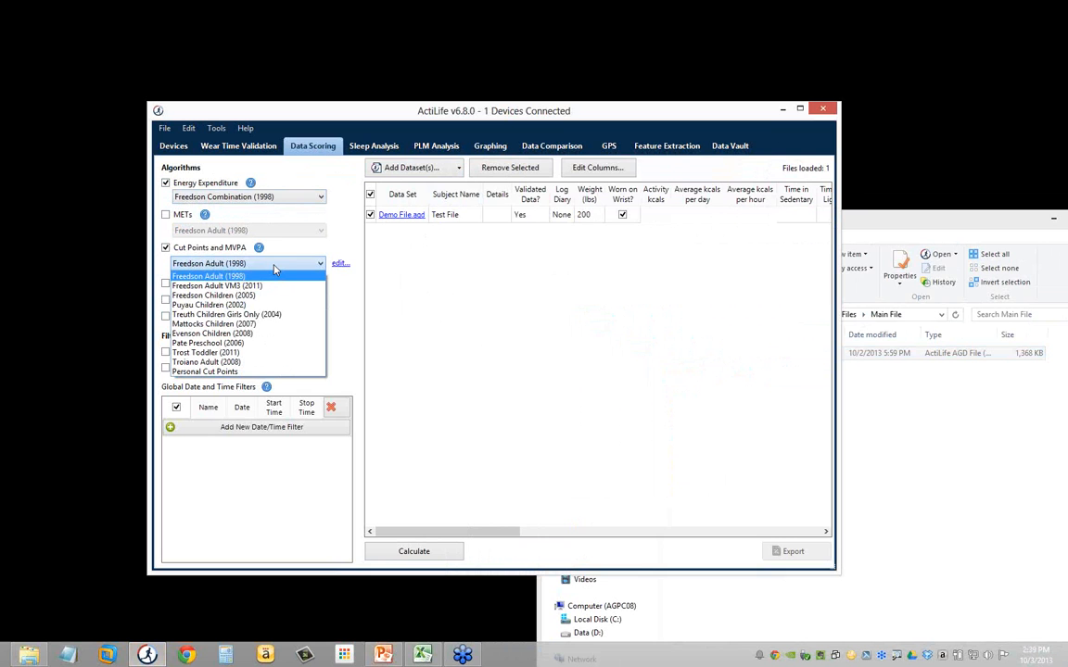
{"action": "left_click", "coordinate": [291, 251]}
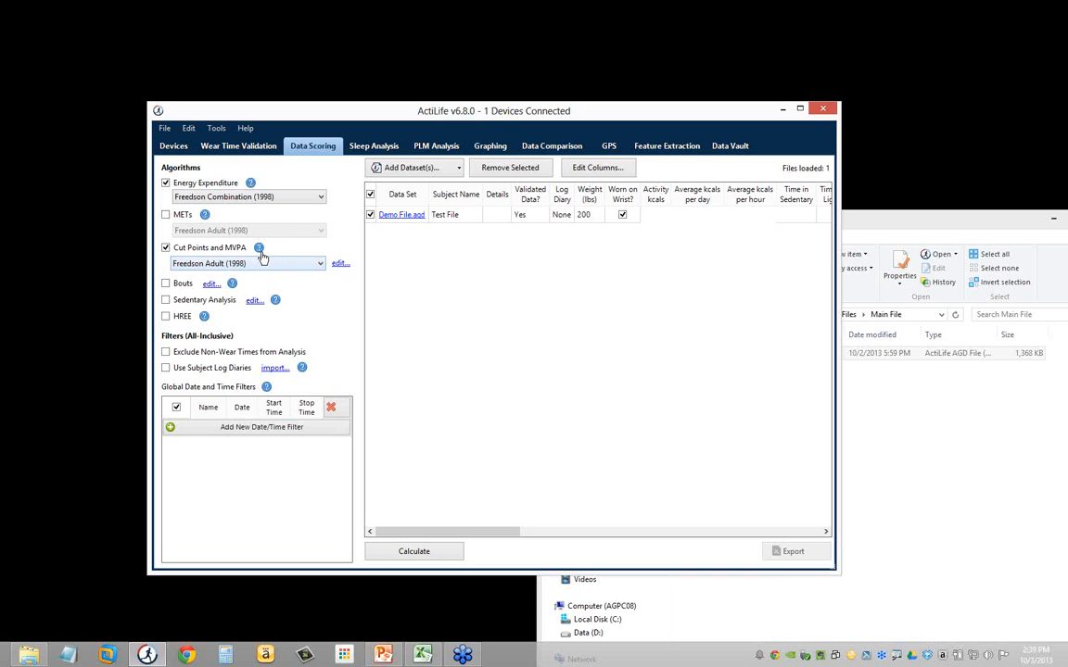
Step: Read the help article on cut point sets through the Freedson Adult (1998) section, and close it
{"action": "left_click", "coordinate": [260, 250]}
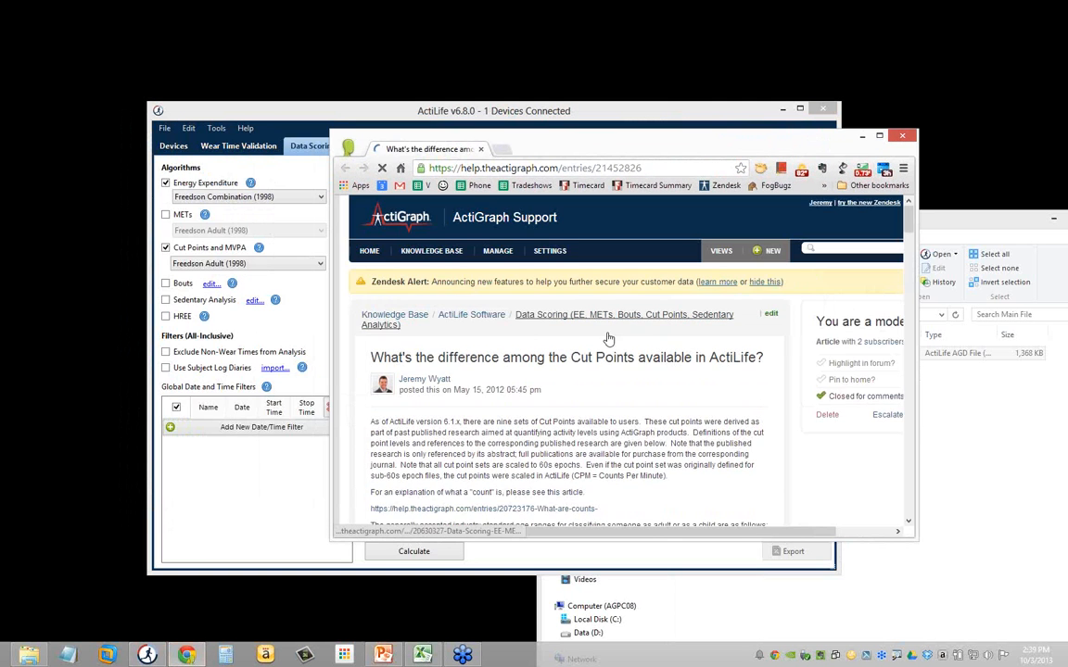
{"action": "scroll", "coordinate": [544, 328], "scroll_direction": "down", "scroll_amount": 3}
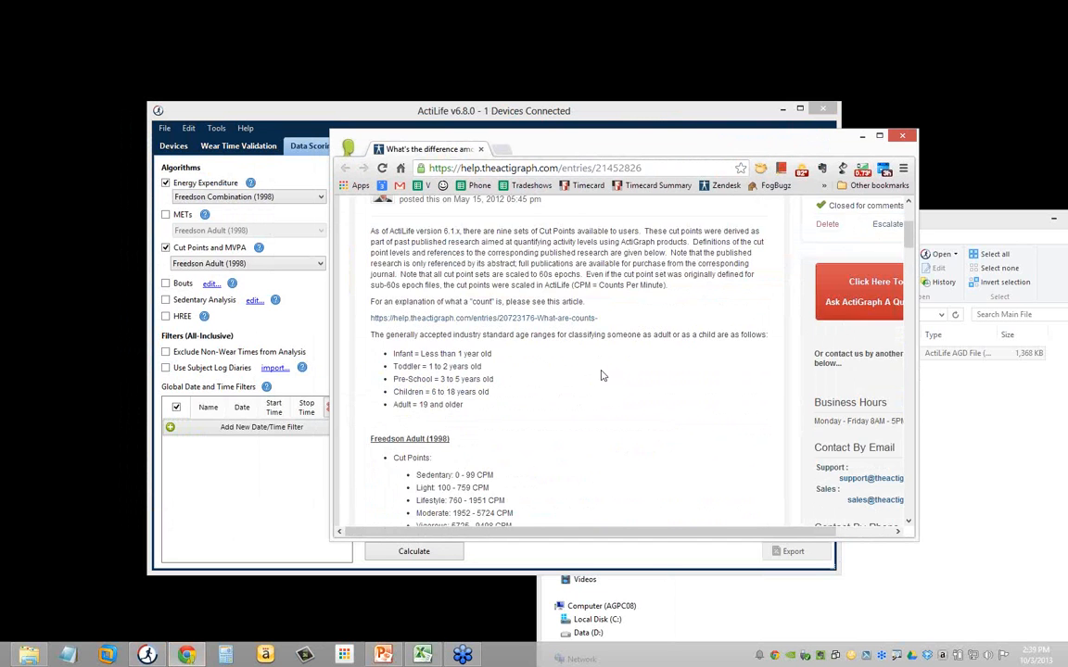
{"action": "scroll", "coordinate": [601, 376], "scroll_direction": "down", "scroll_amount": 3}
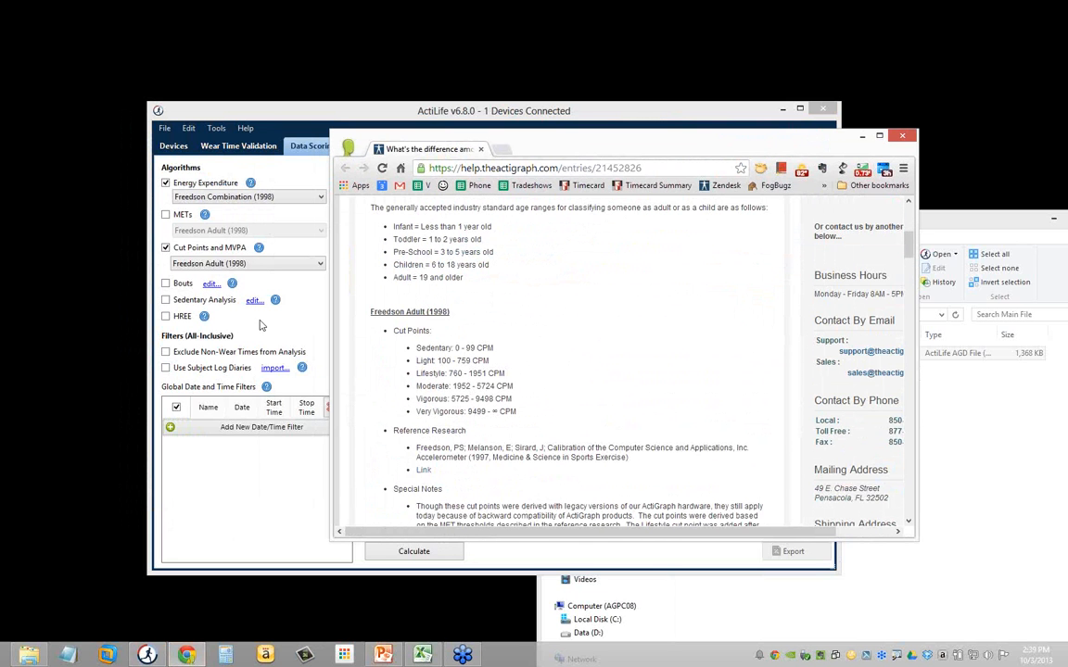
{"action": "scroll", "coordinate": [593, 370], "scroll_direction": "down", "scroll_amount": 2}
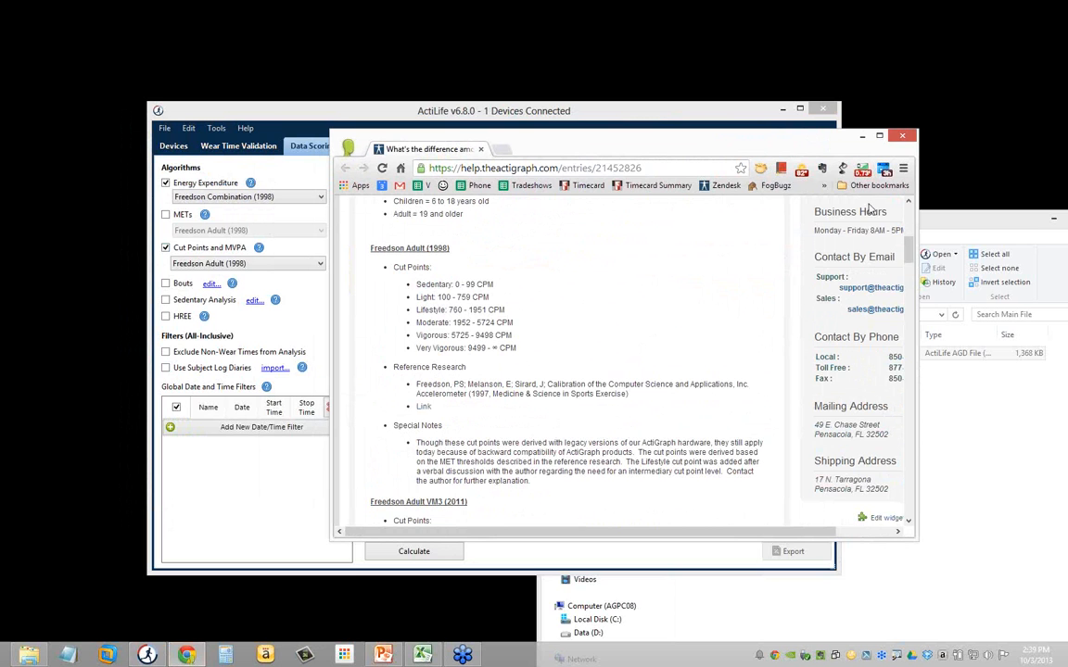
{"action": "left_click", "coordinate": [901, 140]}
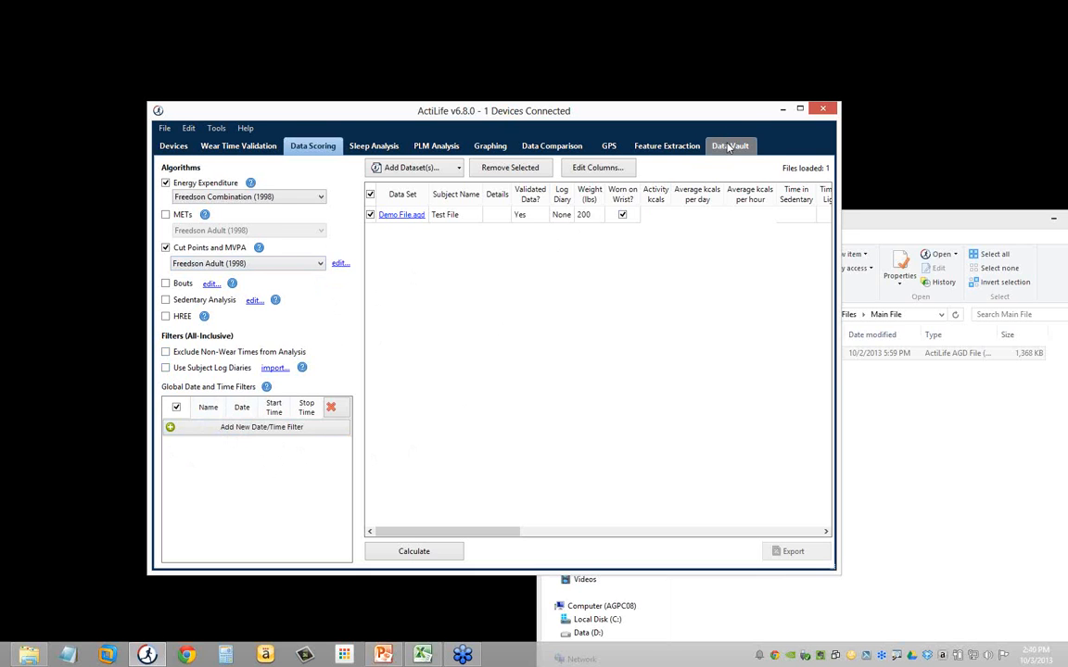
Step: Maximize the ActiLife window and switch Energy Expenditure and Cut Points and MVPA off and back on to compare the result columns
{"action": "left_click_drag", "start_coordinate": [727, 115], "coordinate": [705, 0]}
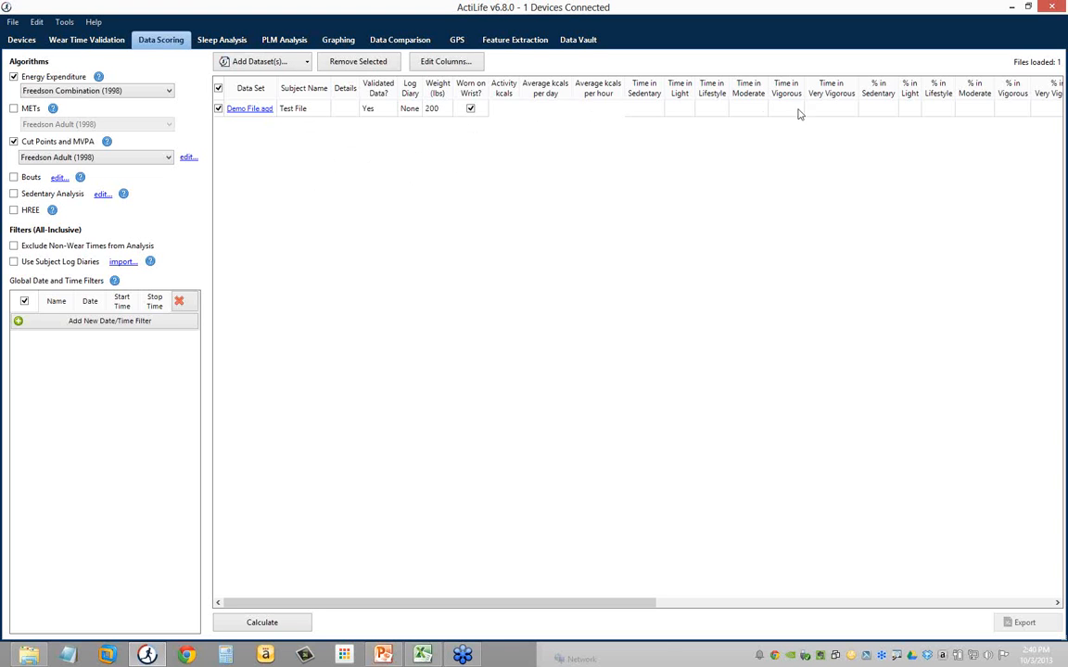
{"action": "left_click", "coordinate": [41, 82]}
{"action": "left_click", "coordinate": [41, 81]}
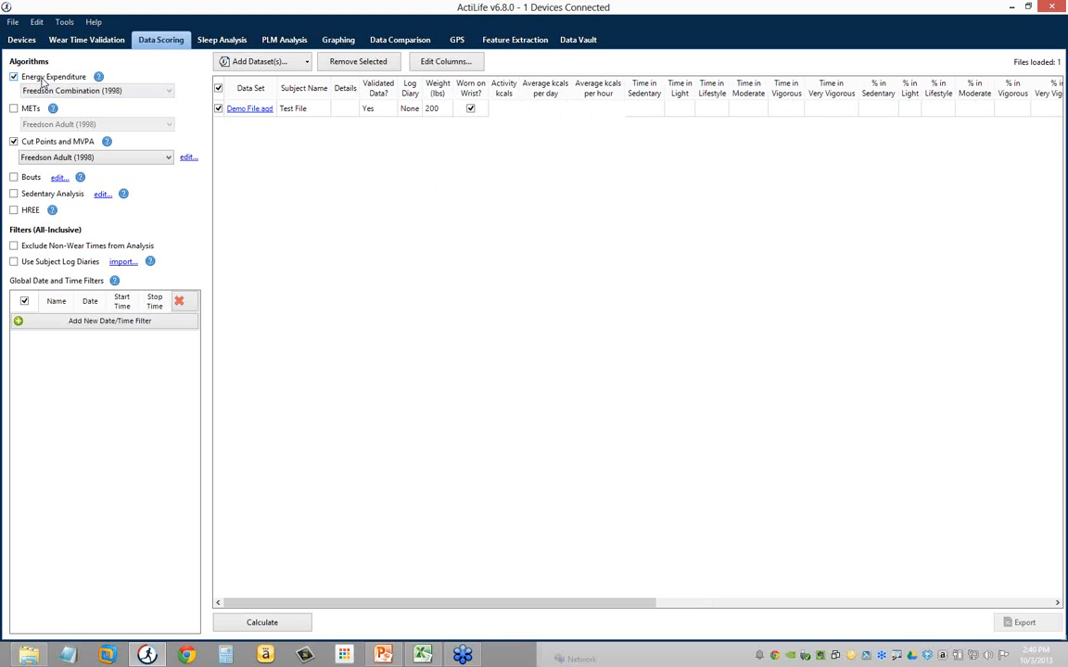
{"action": "left_click", "coordinate": [34, 144]}
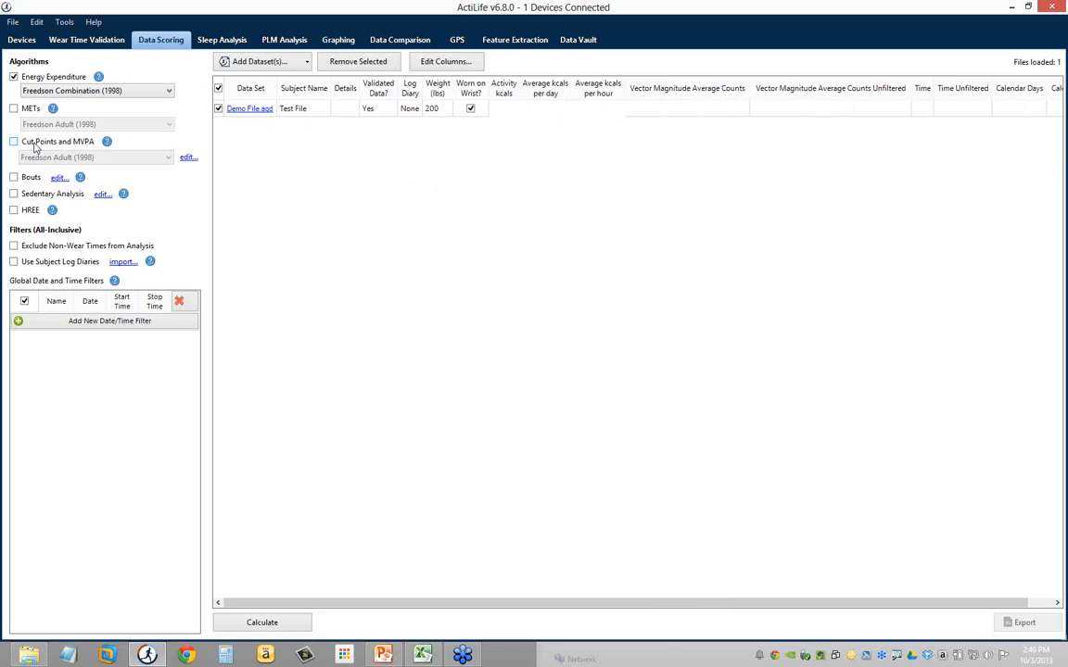
{"action": "left_click", "coordinate": [35, 144]}
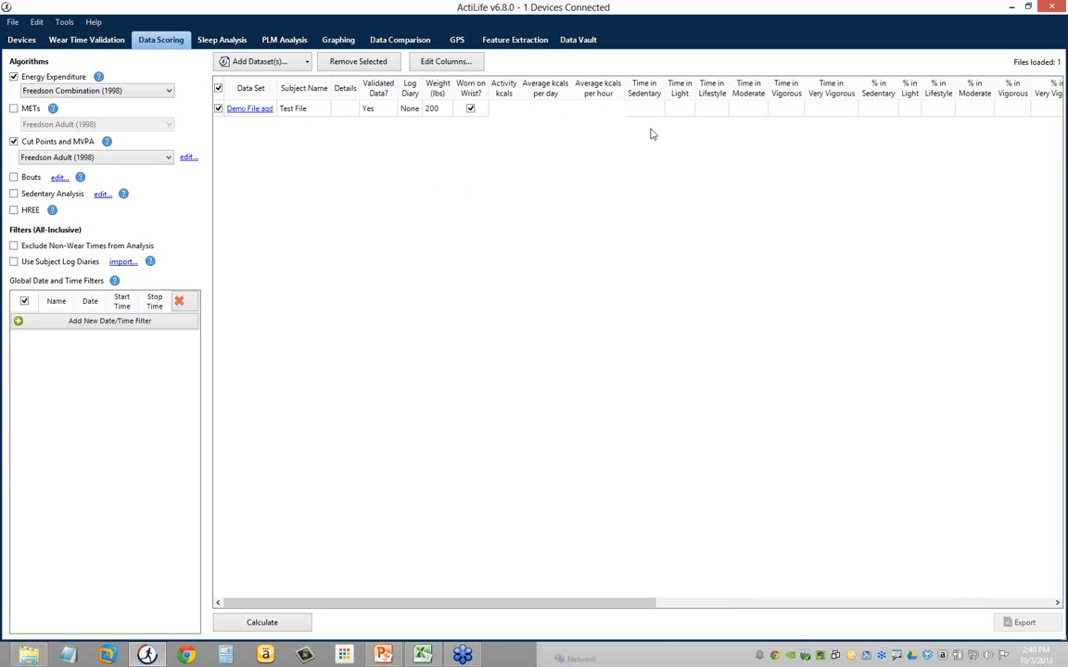
{"action": "left_click", "coordinate": [711, 110]}
{"action": "left_click", "coordinate": [71, 144]}
{"action": "left_click", "coordinate": [53, 144]}
Step: Review which result columns are selected for display in the scoring table and accept the selection
{"action": "left_click", "coordinate": [450, 63]}
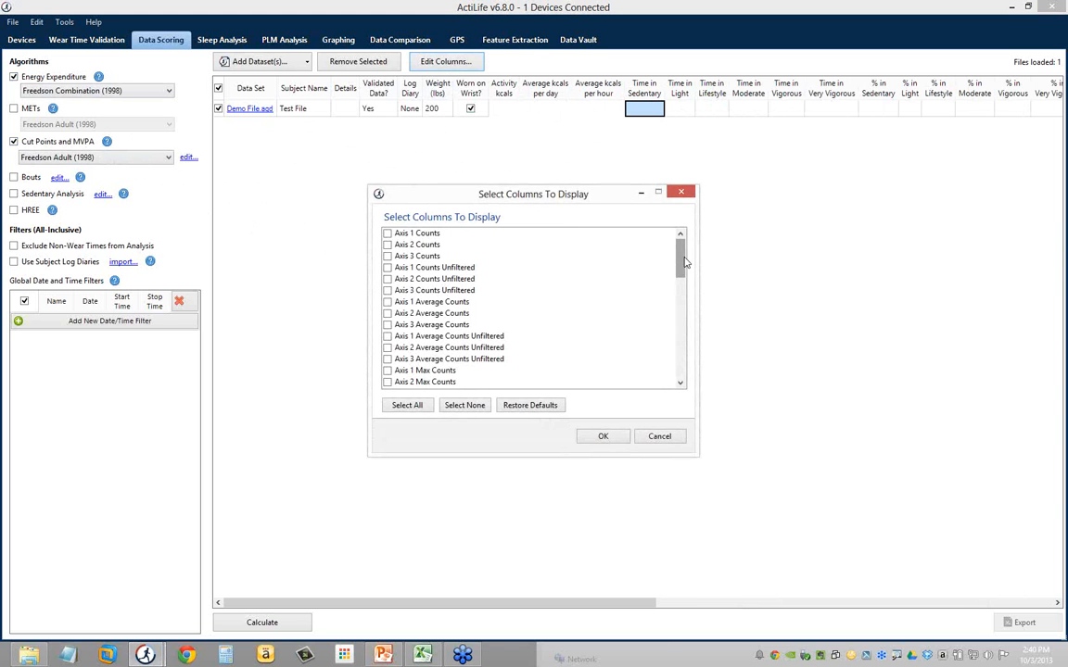
{"action": "left_click_drag", "start_coordinate": [683, 264], "coordinate": [682, 363]}
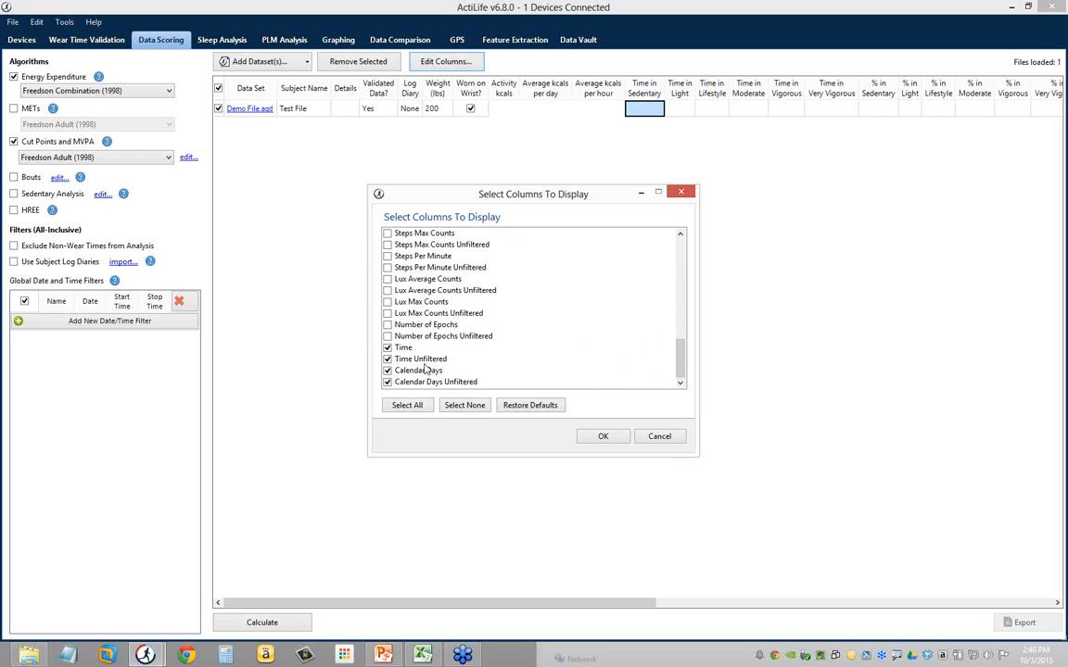
{"action": "scroll", "coordinate": [556, 306], "scroll_direction": "up", "scroll_amount": 5}
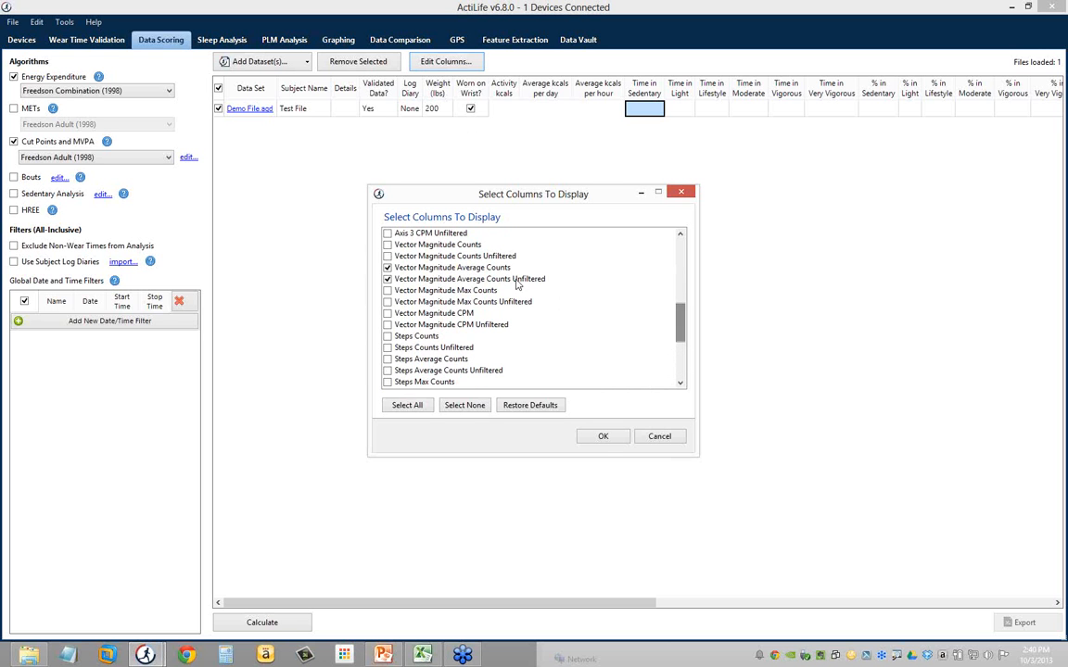
{"action": "left_click", "coordinate": [603, 438]}
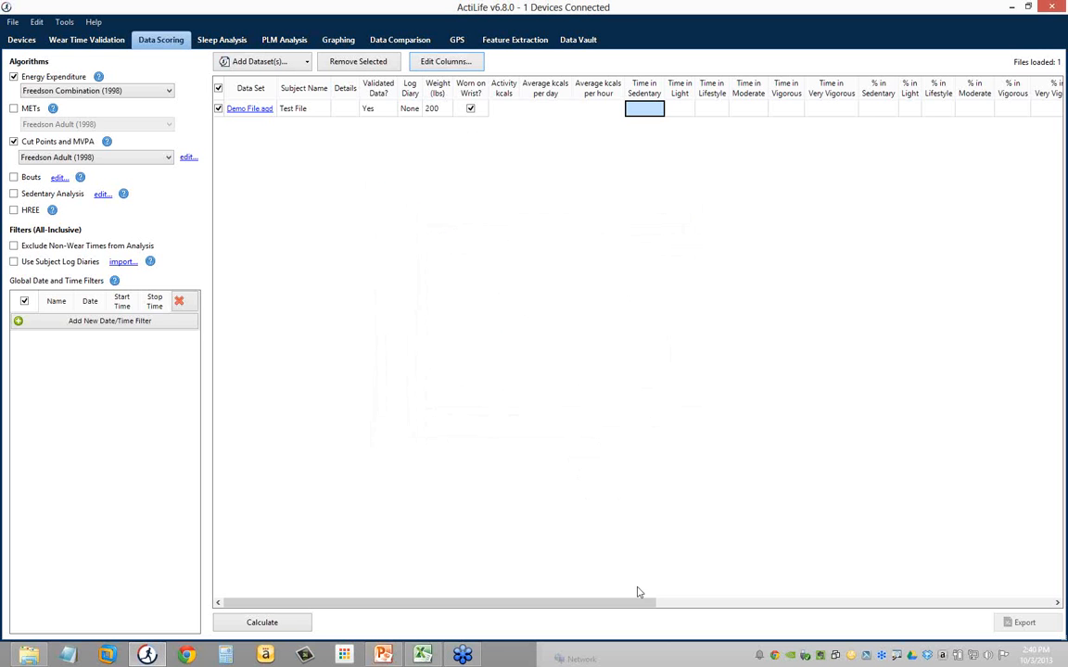
Step: Look over the remaining result columns and calculate the energy expenditure and cut point scores for Demo File.agd
{"action": "left_click_drag", "start_coordinate": [634, 603], "coordinate": [1037, 612]}
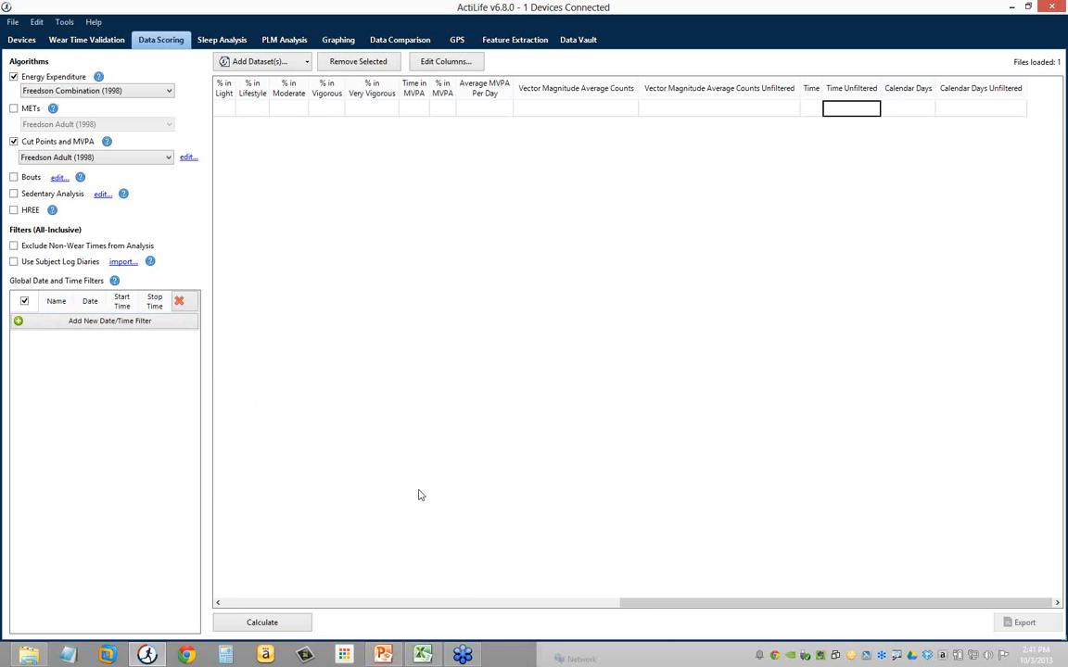
{"action": "left_click", "coordinate": [484, 604]}
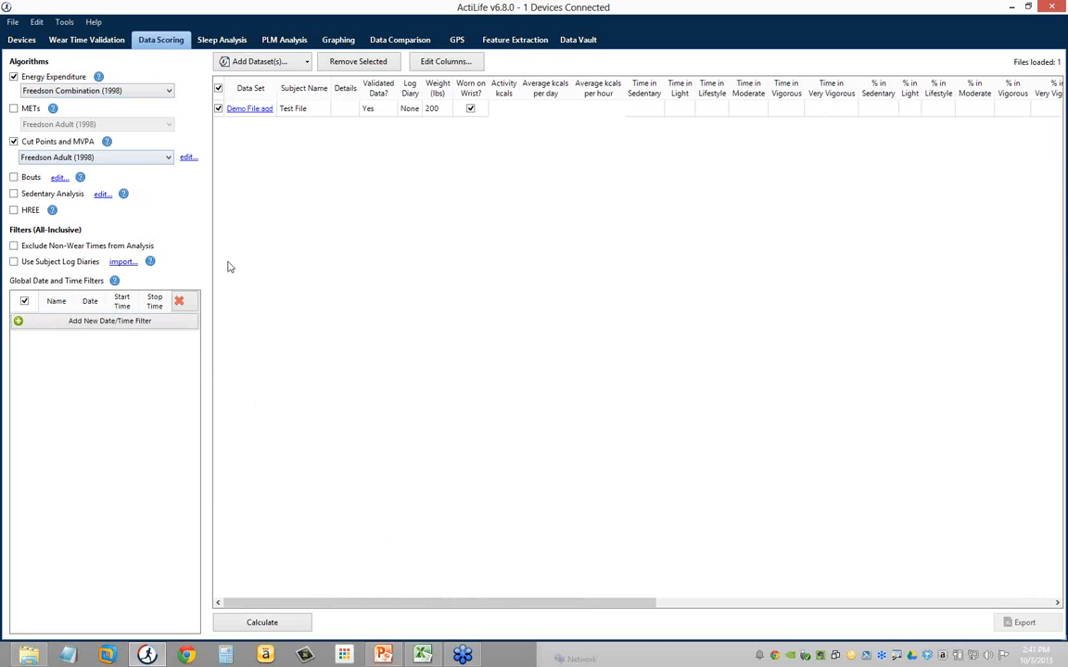
{"action": "left_click", "coordinate": [301, 623]}
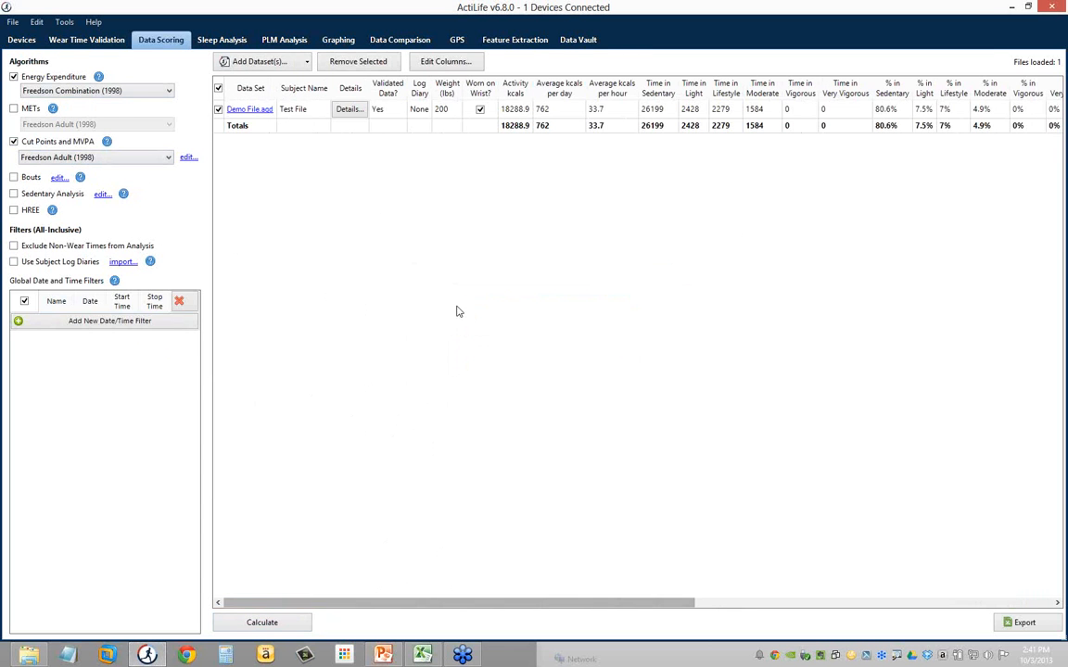
Step: Review the Activity kcals, average kcals and % in Sedentary results for Demo File.agd in the scoring table
{"action": "left_click", "coordinate": [515, 109]}
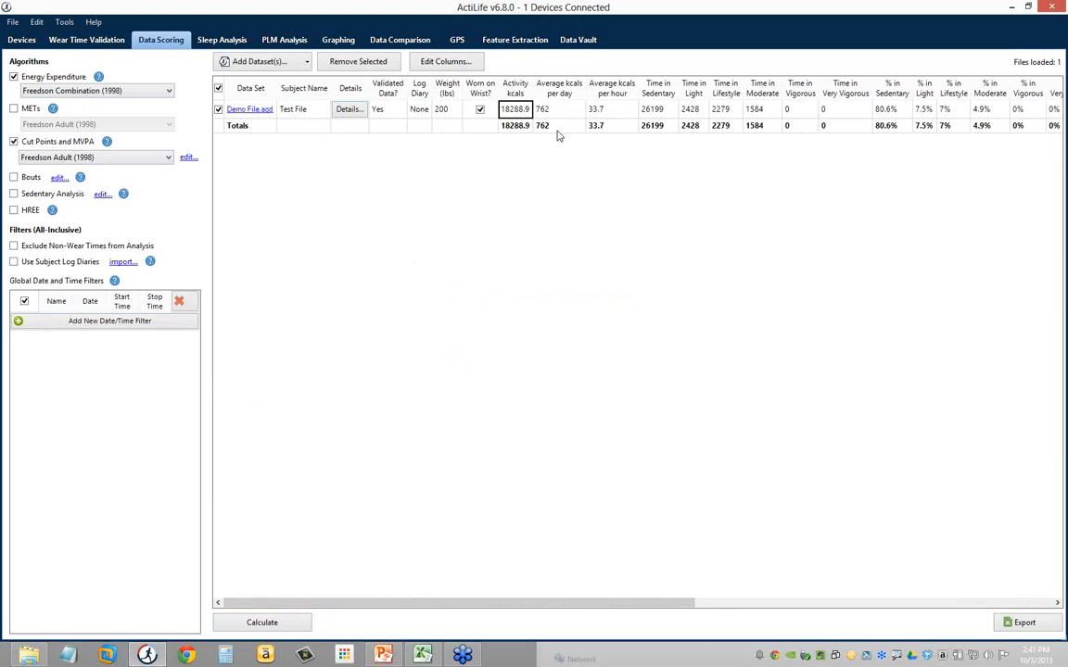
{"action": "key", "text": "Tab"}
{"action": "key", "text": "Tab"}
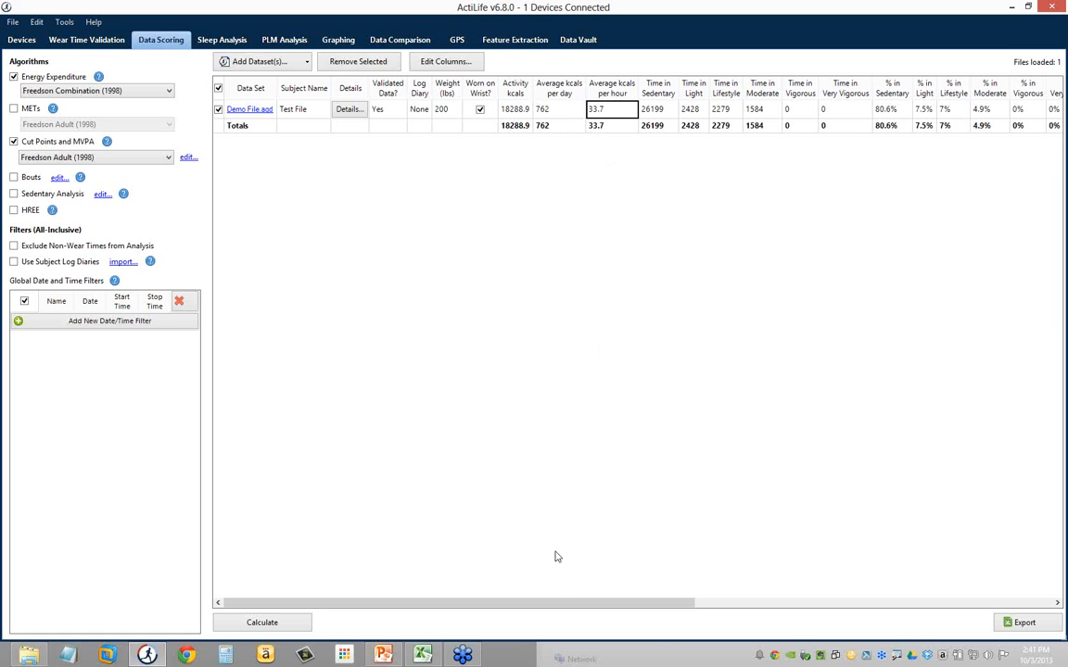
{"action": "left_click", "coordinate": [885, 110]}
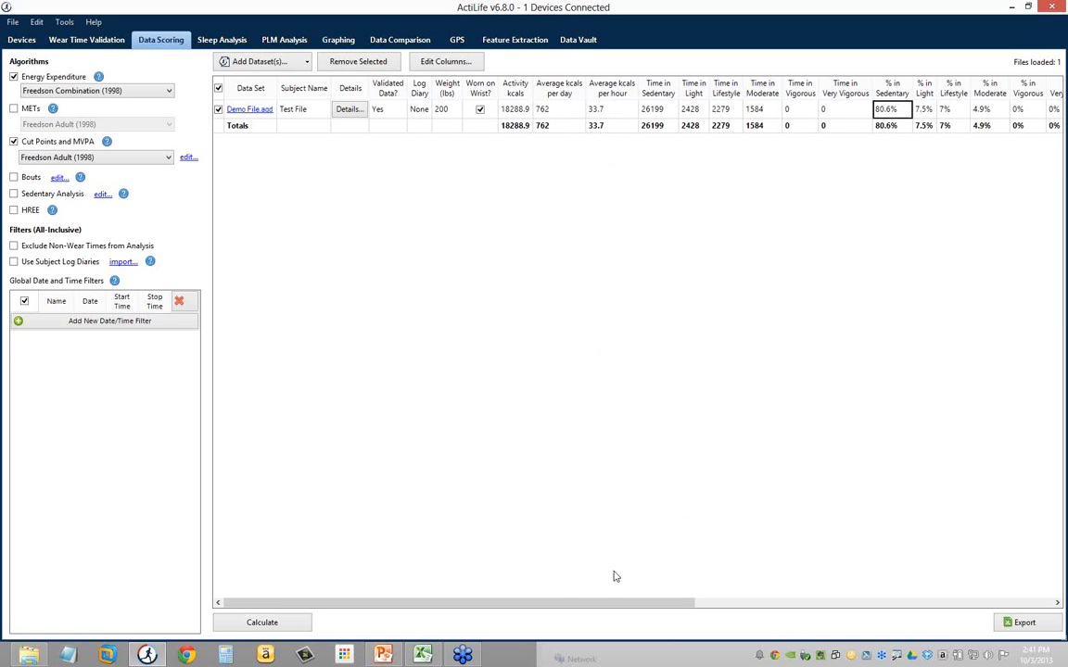
Step: Examine the remaining scoring results for Demo File.agd, including time, calendar days and MVPA, and return to the first columns
{"action": "left_click_drag", "start_coordinate": [610, 603], "coordinate": [653, 604]}
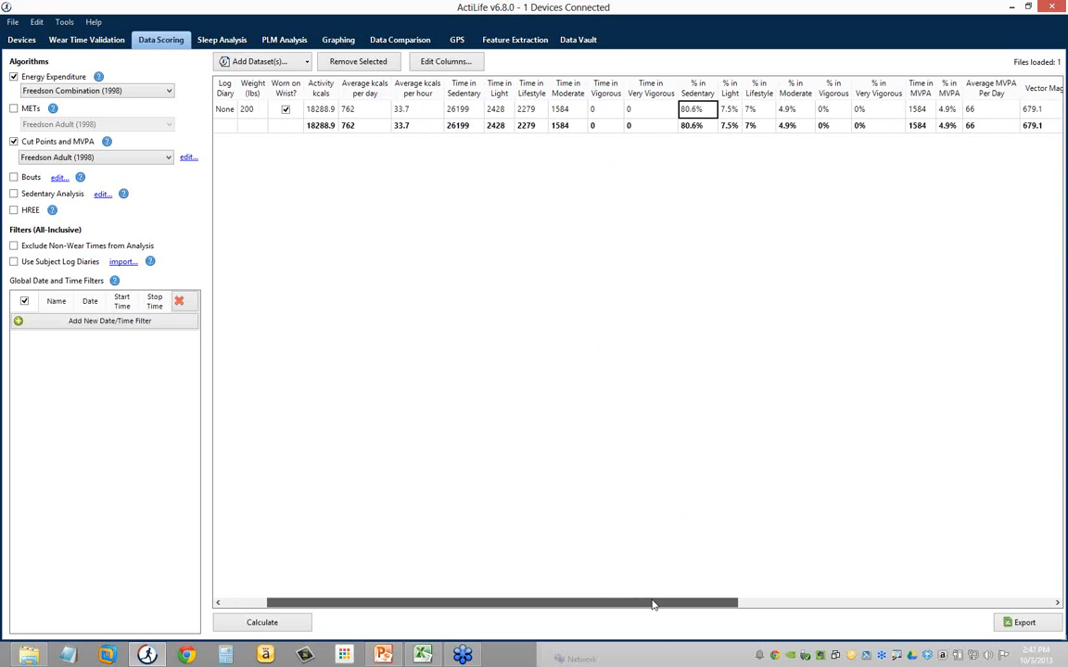
{"action": "left_click_drag", "start_coordinate": [654, 605], "coordinate": [969, 612]}
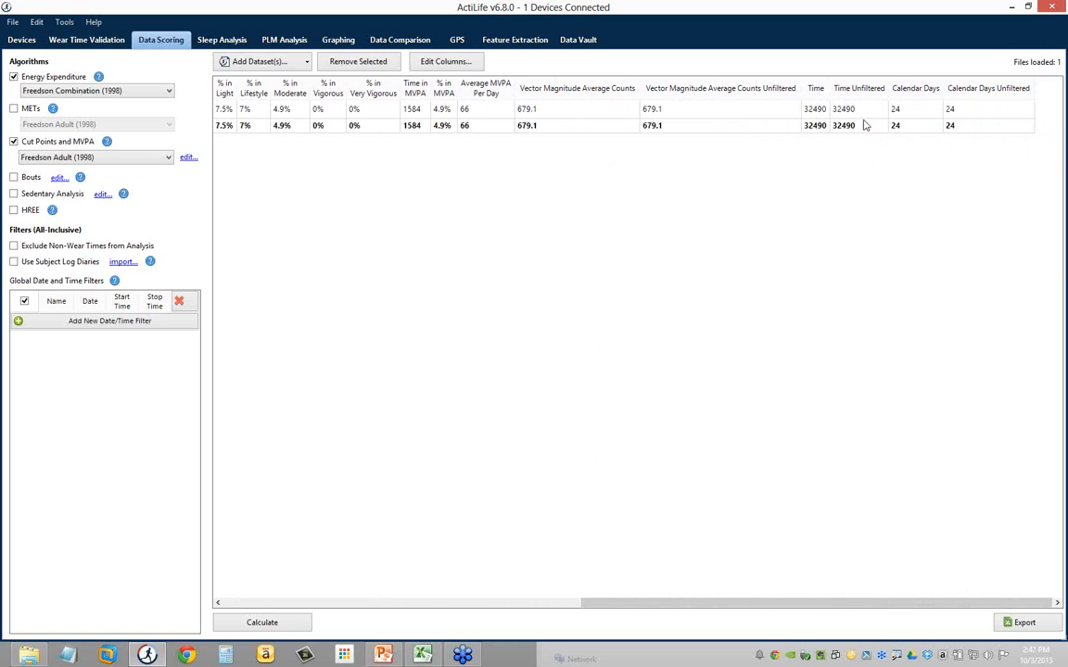
{"action": "left_click", "coordinate": [814, 109]}
{"action": "key", "text": "Tab"}
{"action": "left_click", "coordinate": [822, 112]}
{"action": "left_click", "coordinate": [839, 114]}
{"action": "key", "text": "Tab"}
{"action": "key", "text": "Tab"}
{"action": "left_click", "coordinate": [908, 126]}
{"action": "left_click_drag", "start_coordinate": [423, 109], "coordinate": [446, 126]}
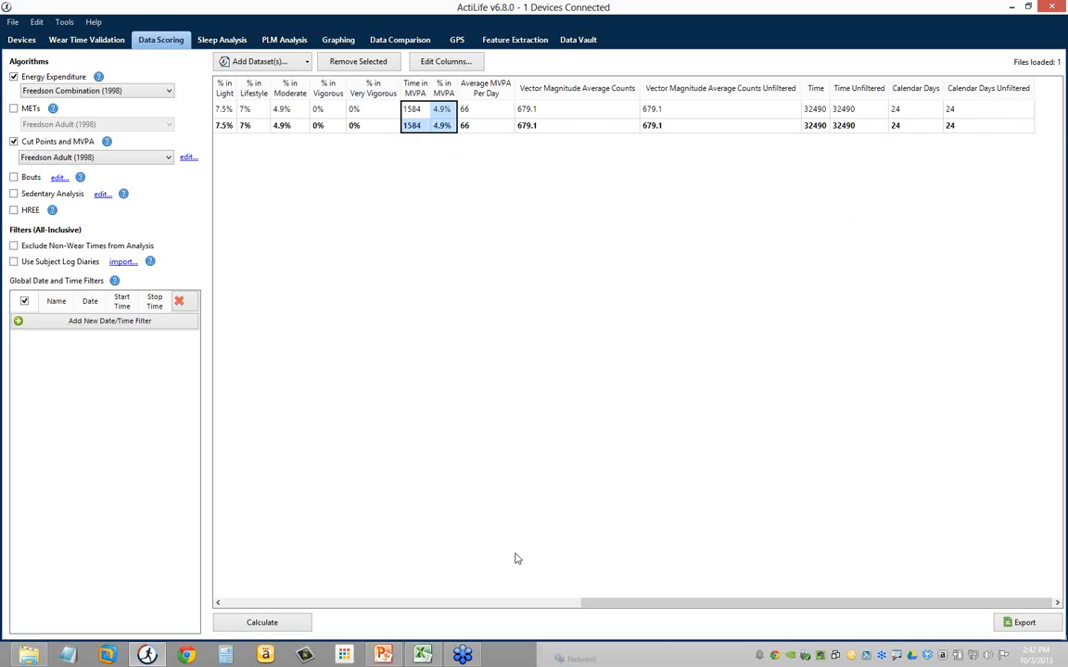
{"action": "left_click", "coordinate": [529, 602]}
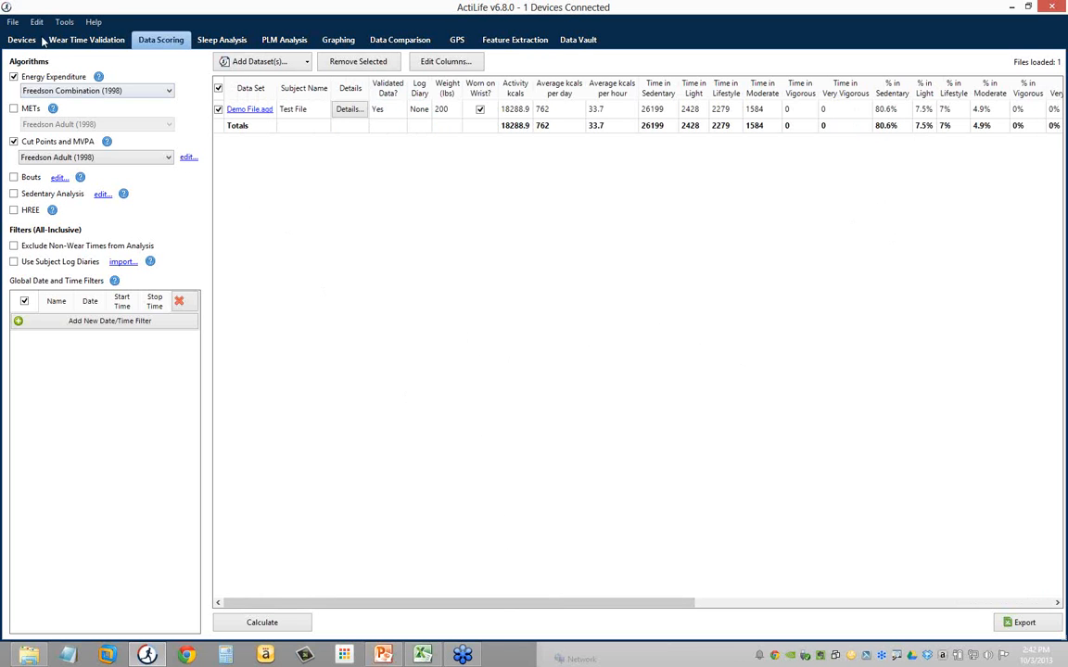
Step: Select the entire scoring results table and copy it to the clipboard
{"action": "left_click", "coordinate": [36, 21]}
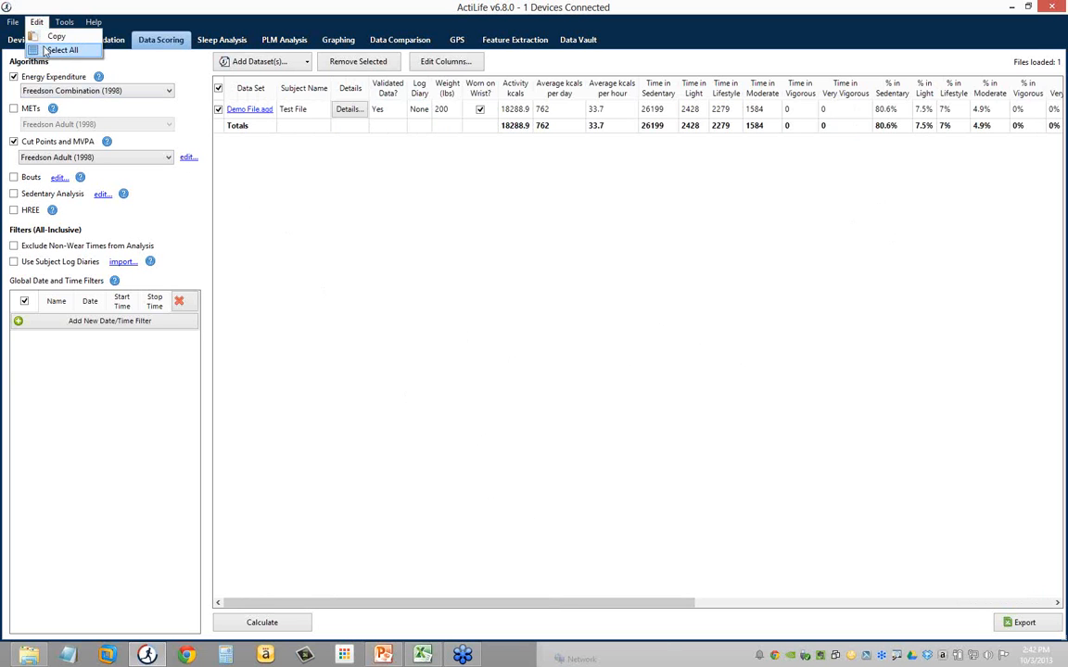
{"action": "left_click", "coordinate": [44, 50]}
{"action": "left_click", "coordinate": [36, 21]}
{"action": "left_click", "coordinate": [42, 37]}
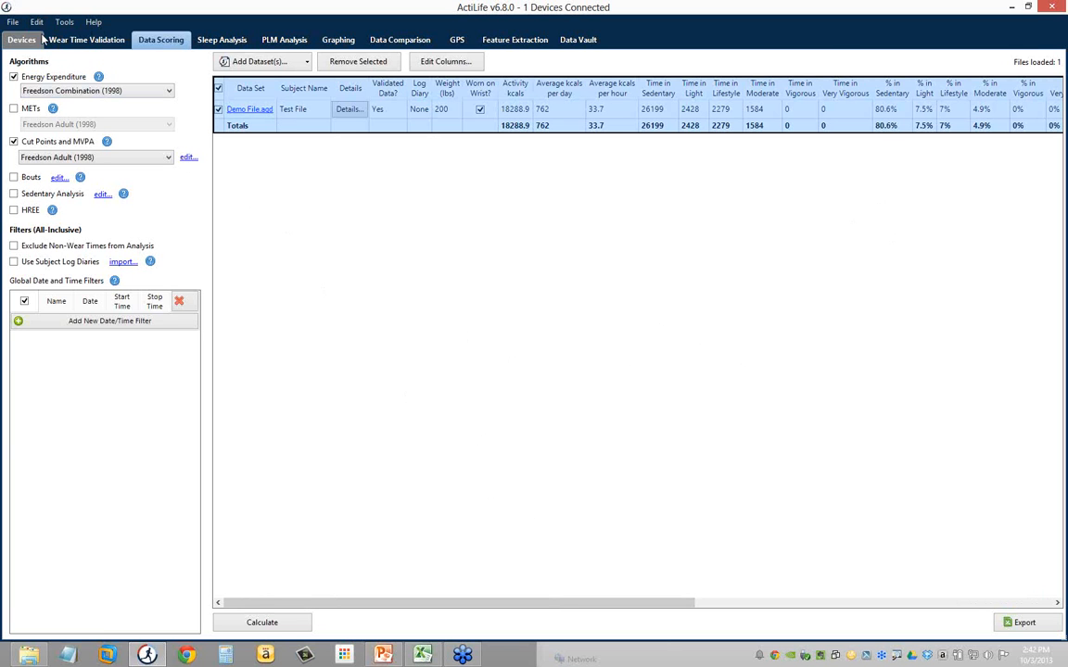
Step: Switch to Excel, paste the copied scoring results into the blank workbook at cell A1, and close it without saving
{"action": "left_click", "coordinate": [423, 656]}
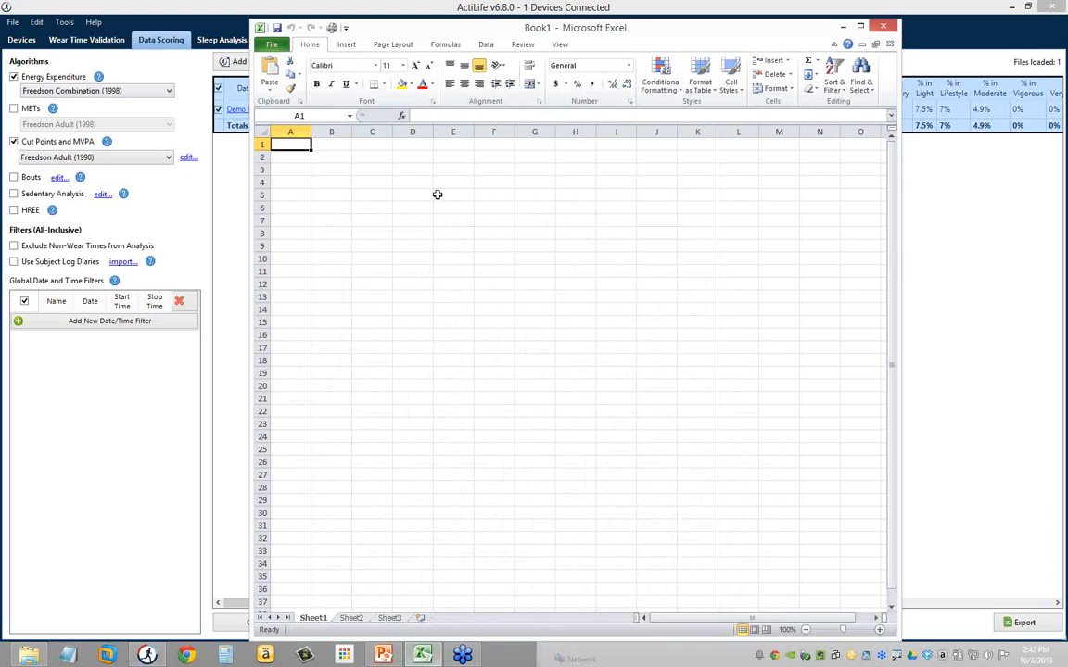
{"action": "key", "text": "ctrl+v"}
{"action": "left_click", "coordinate": [443, 309]}
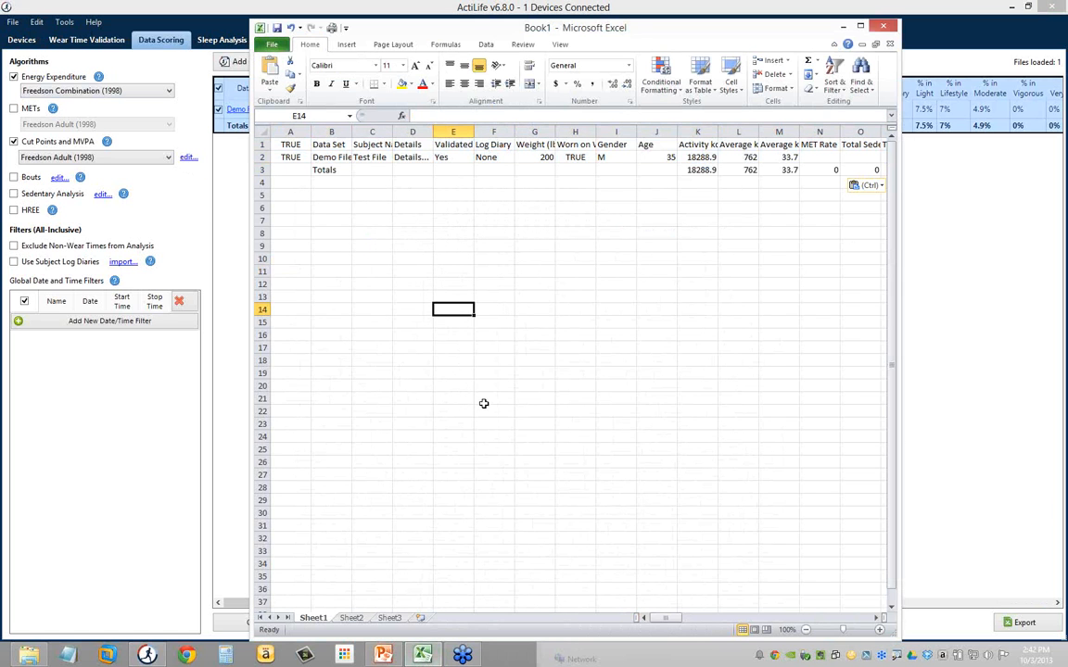
{"action": "left_click", "coordinate": [623, 335]}
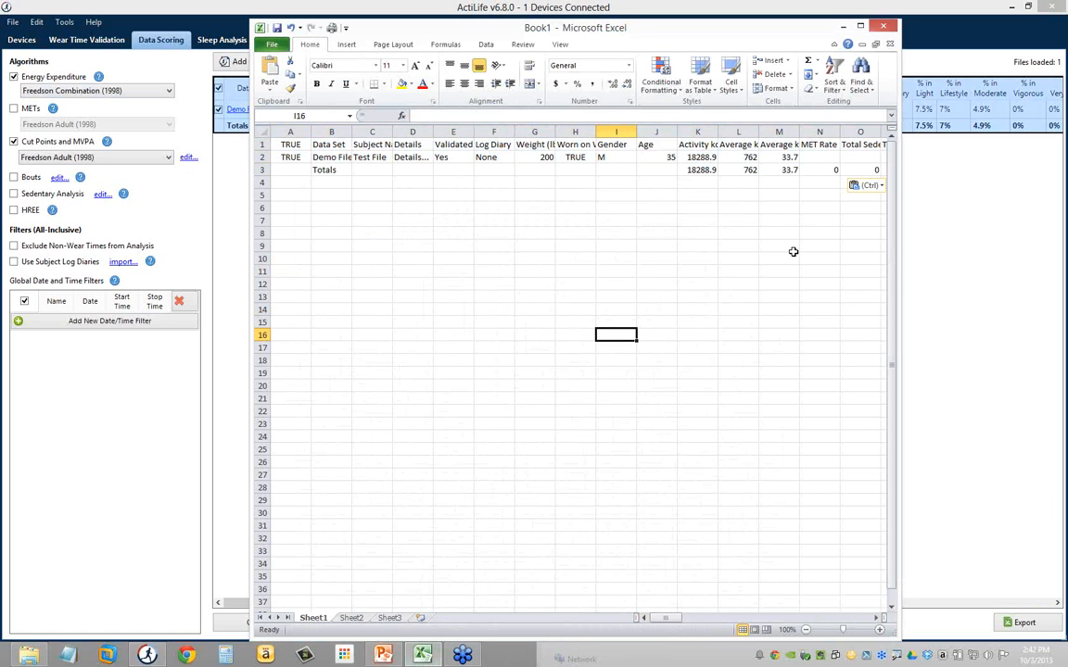
{"action": "left_click", "coordinate": [888, 27]}
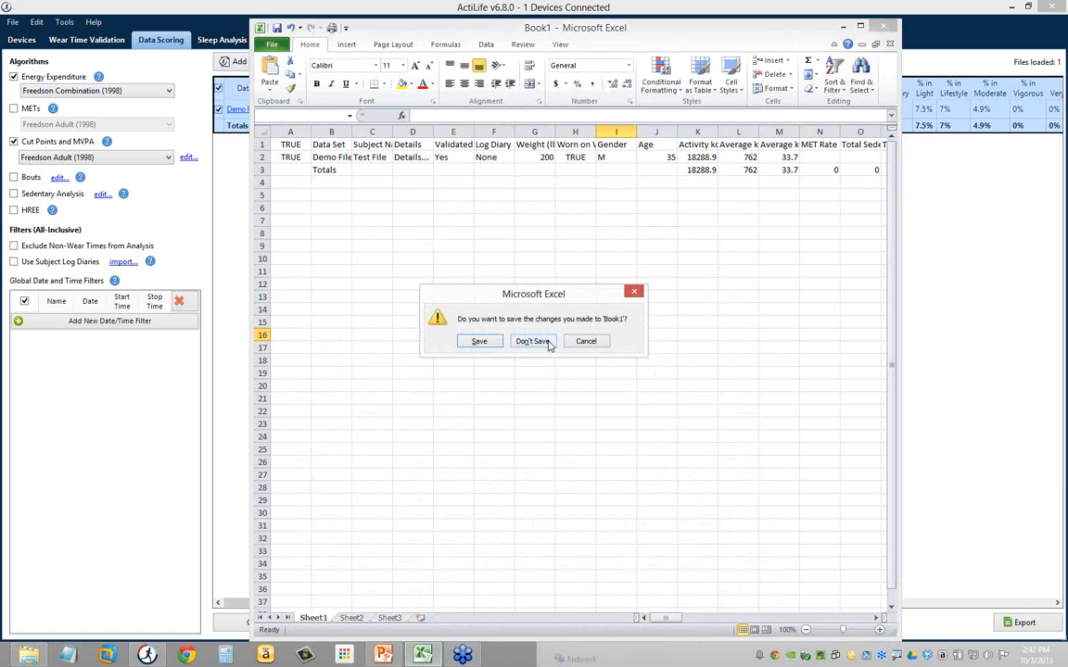
{"action": "left_click", "coordinate": [547, 344]}
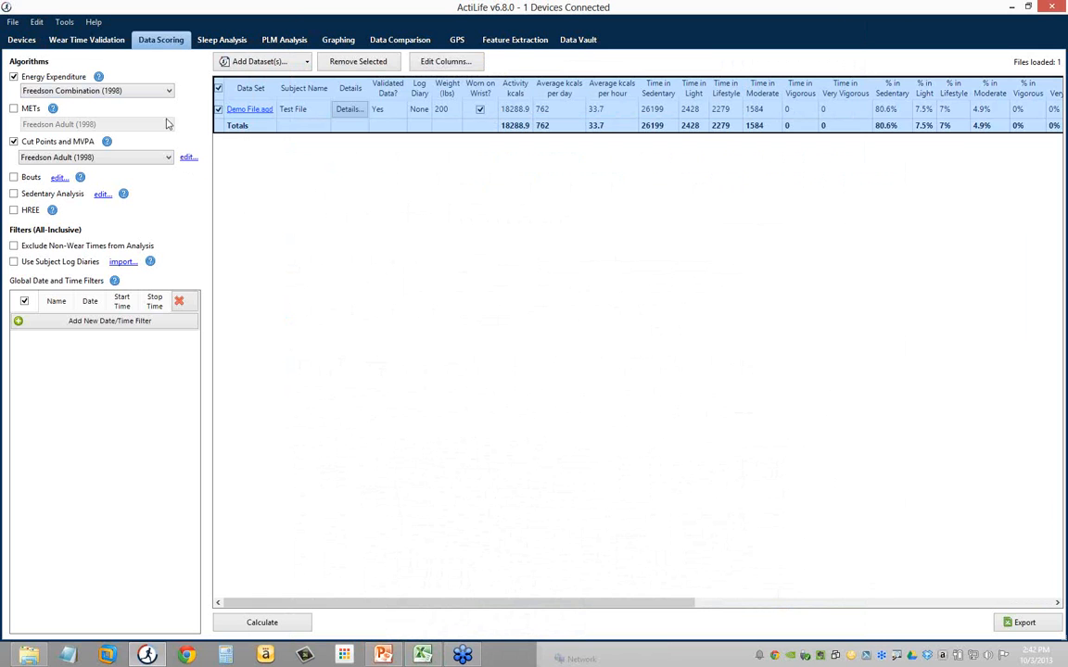
Step: Look at the Wear Time Validation settings, and check the average kcals per day and % in Sedentary scores in Data Scoring
{"action": "left_click", "coordinate": [96, 42]}
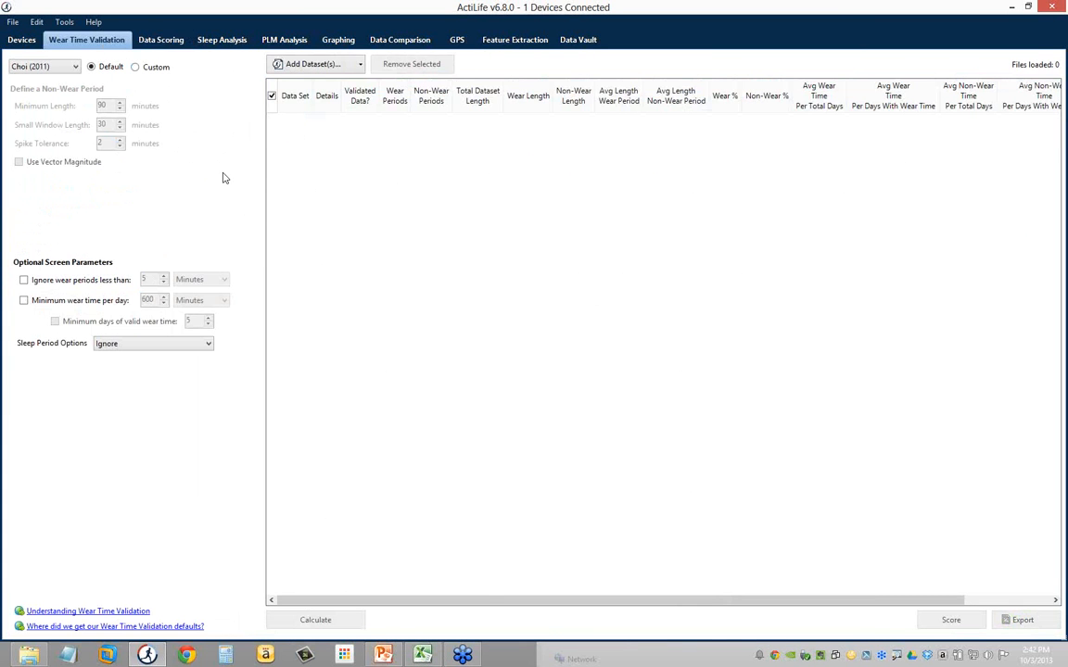
{"action": "left_click", "coordinate": [161, 42]}
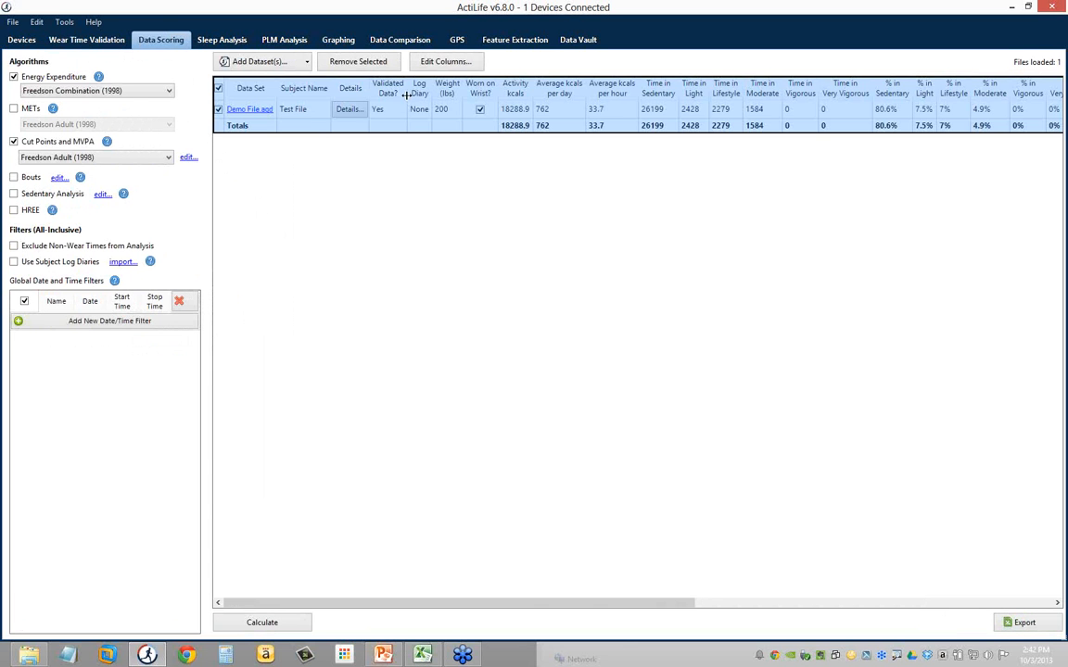
{"action": "left_click", "coordinate": [446, 127]}
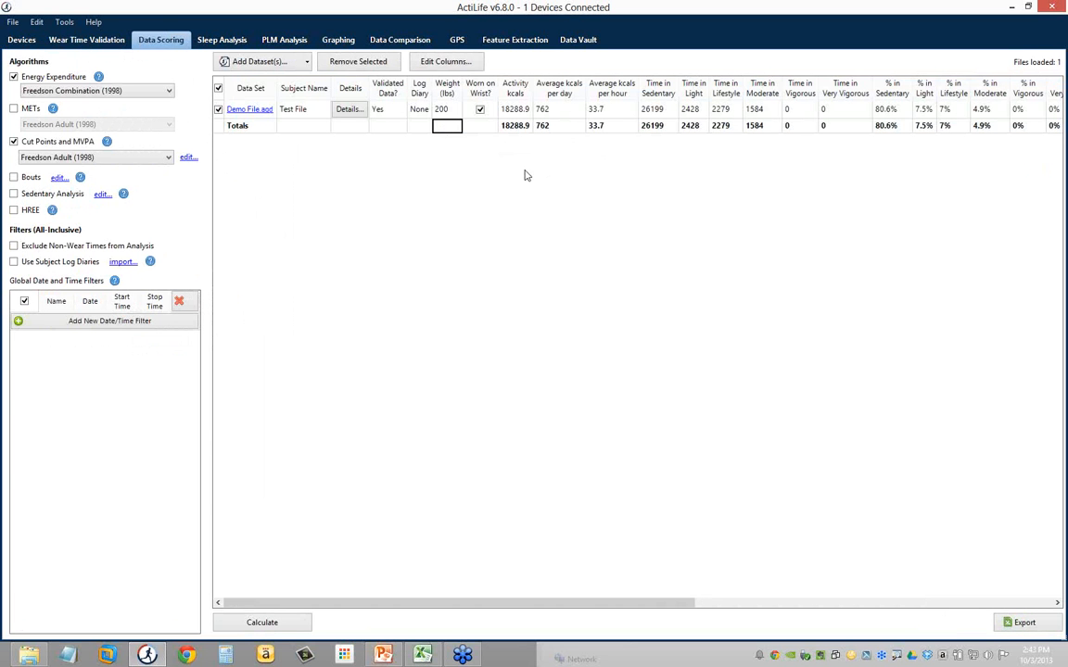
{"action": "left_click", "coordinate": [556, 110]}
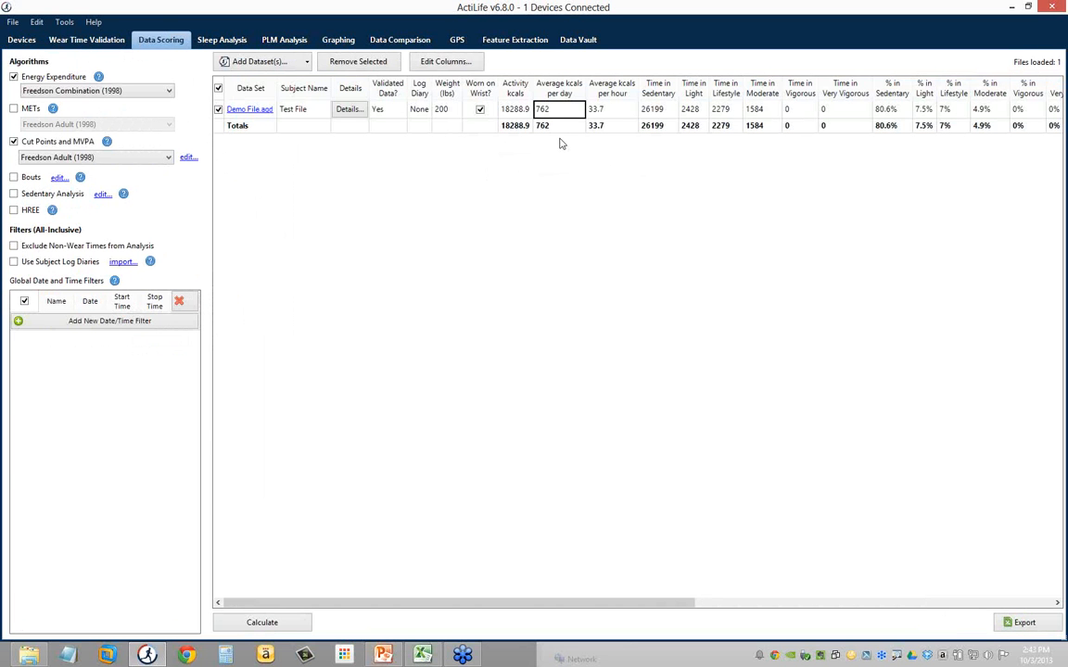
{"action": "left_click", "coordinate": [888, 109]}
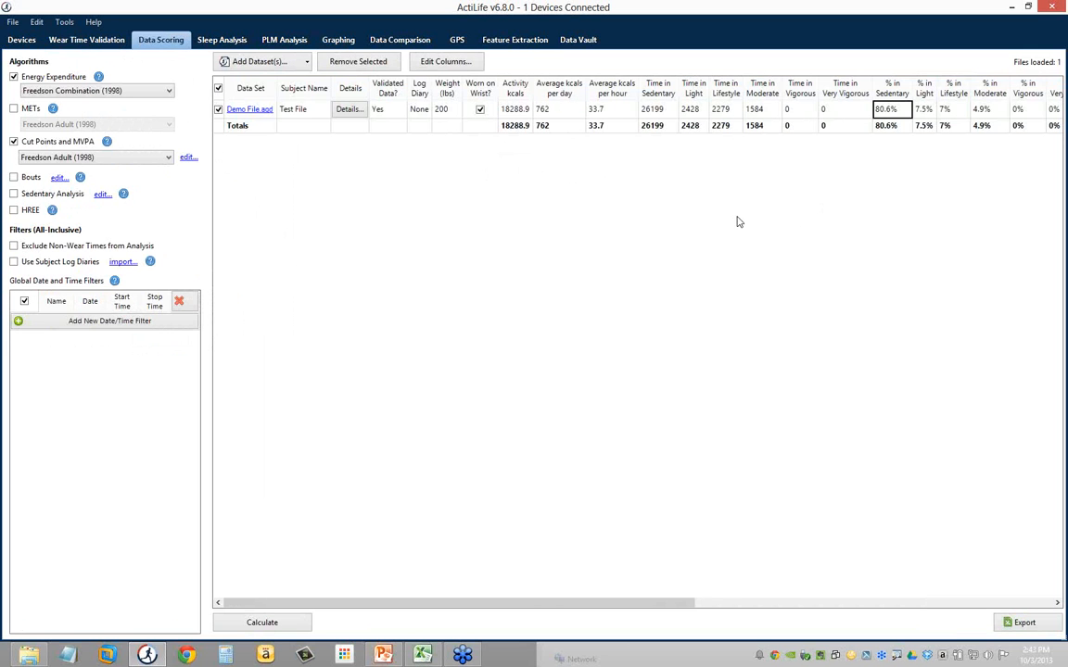
Step: Examine the available Sleep Period Options for wear time validation and return to Data Scoring
{"action": "left_click", "coordinate": [115, 44]}
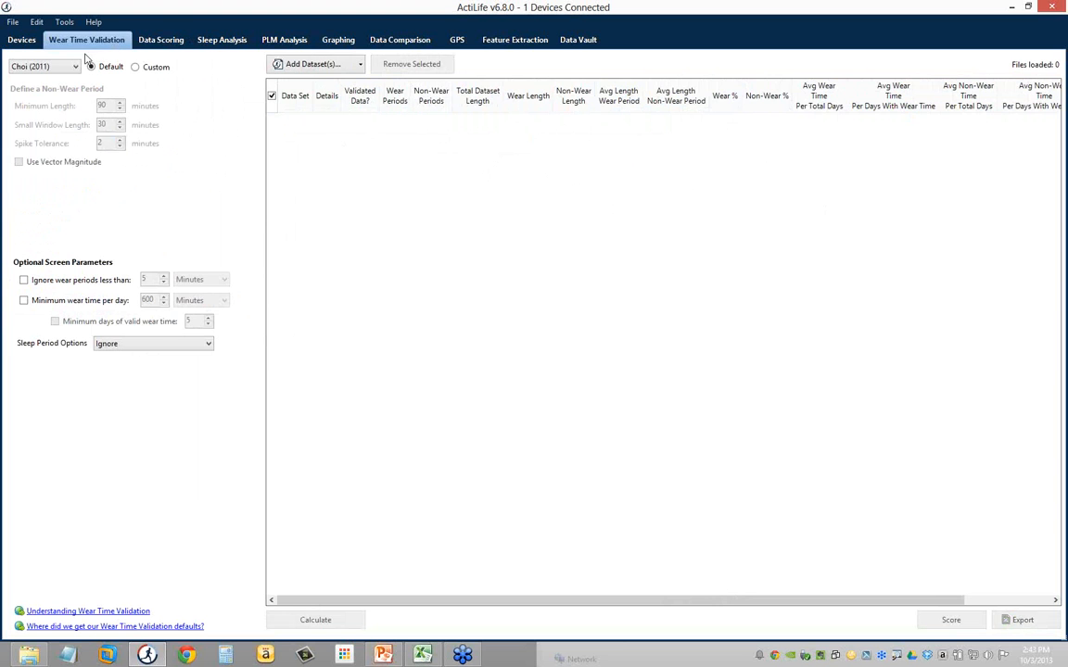
{"action": "left_click", "coordinate": [104, 345]}
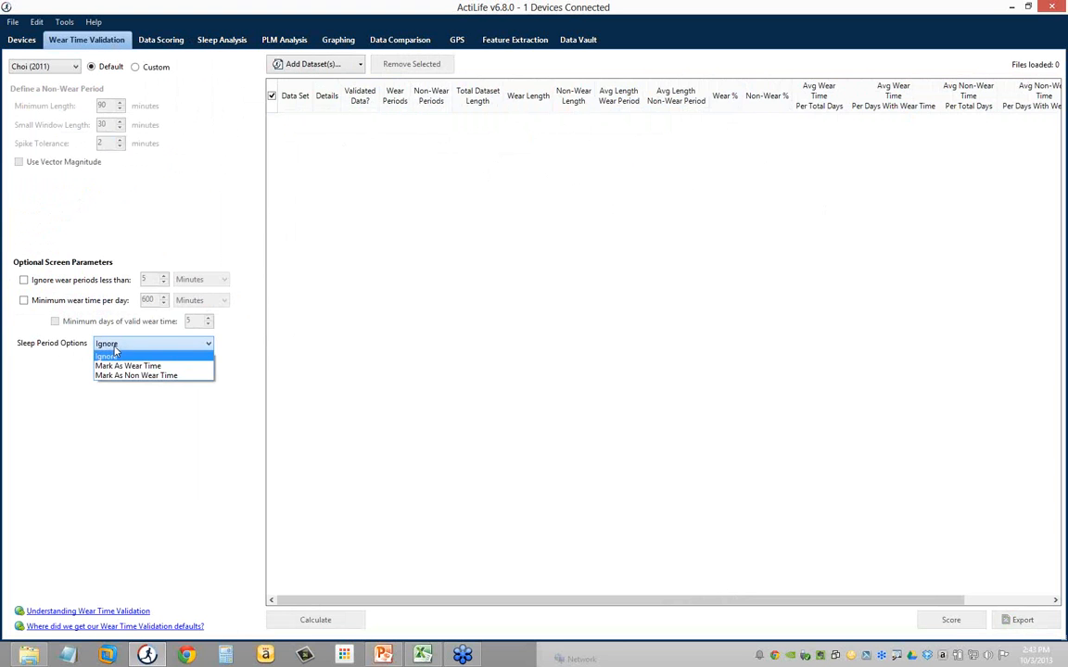
{"action": "left_click", "coordinate": [181, 397]}
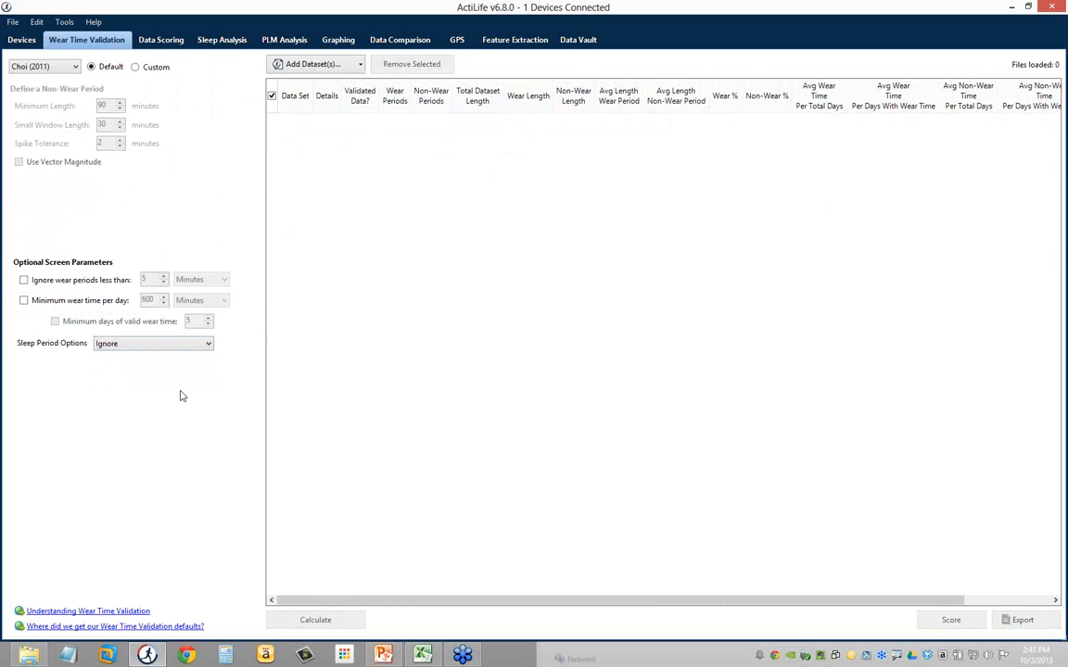
{"action": "left_click", "coordinate": [157, 41]}
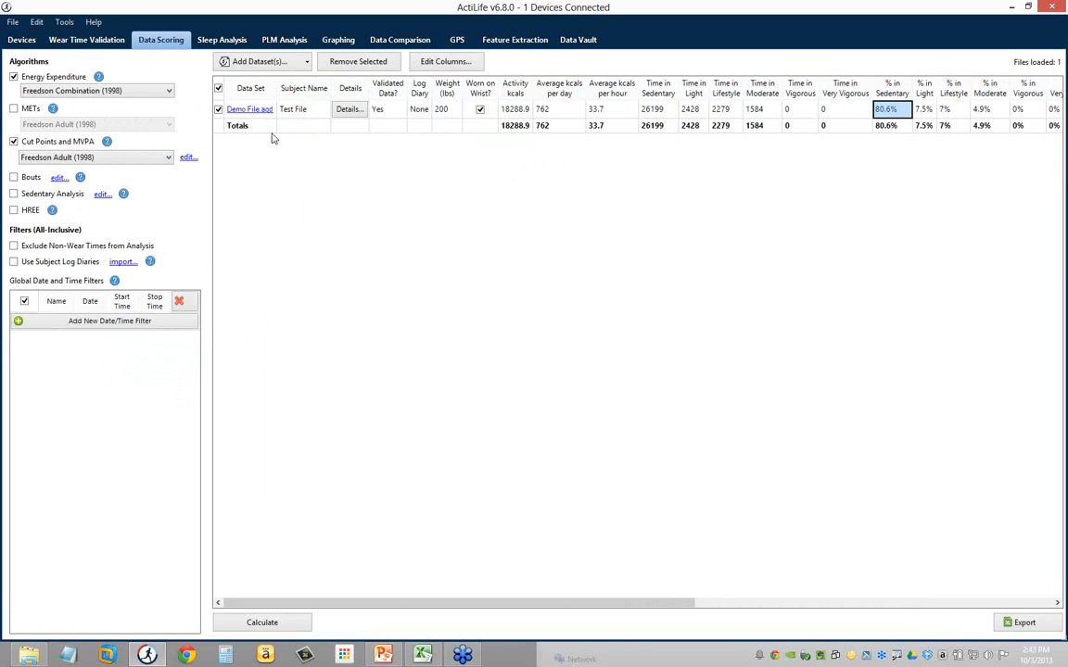
Step: Load Demo File.agd into Sleep Analysis
{"action": "left_click", "coordinate": [222, 40]}
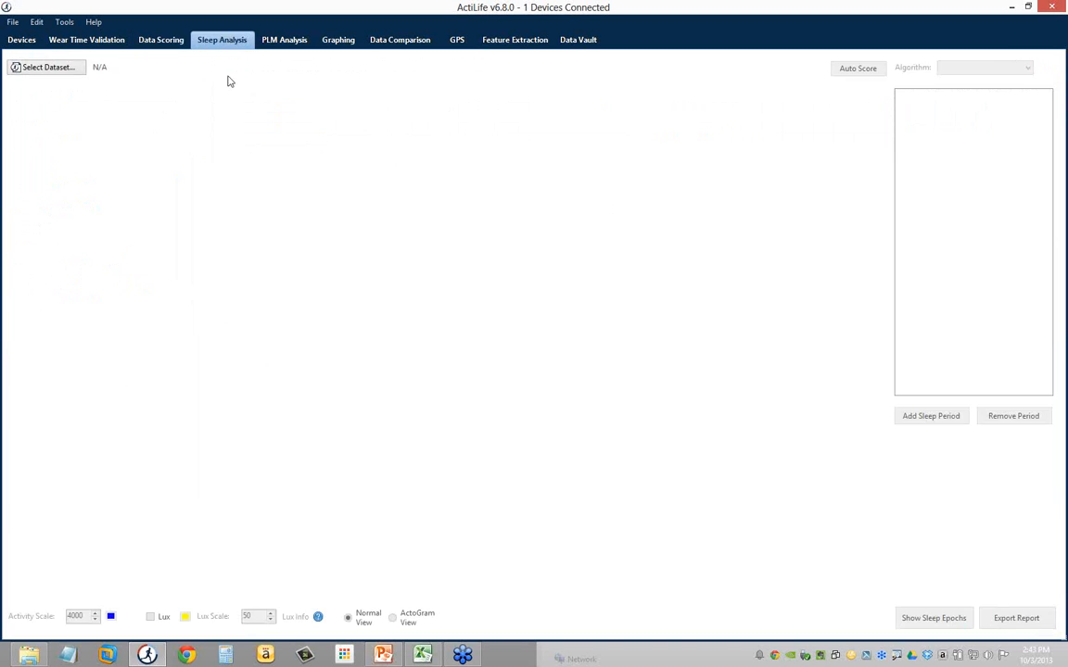
{"action": "left_click", "coordinate": [67, 67]}
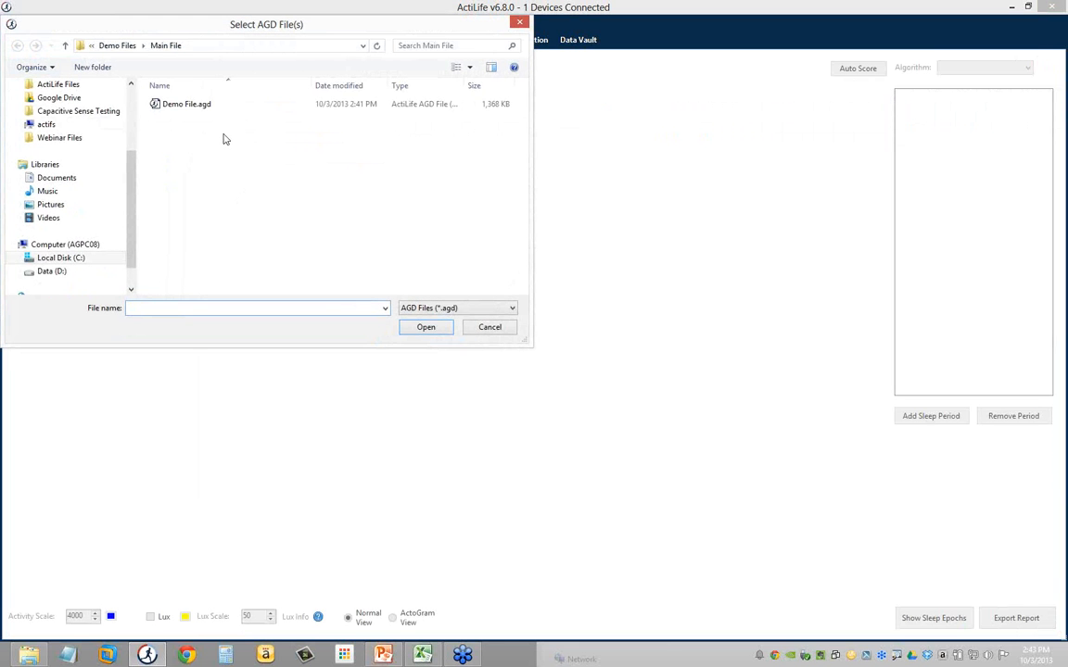
{"action": "left_click", "coordinate": [184, 103]}
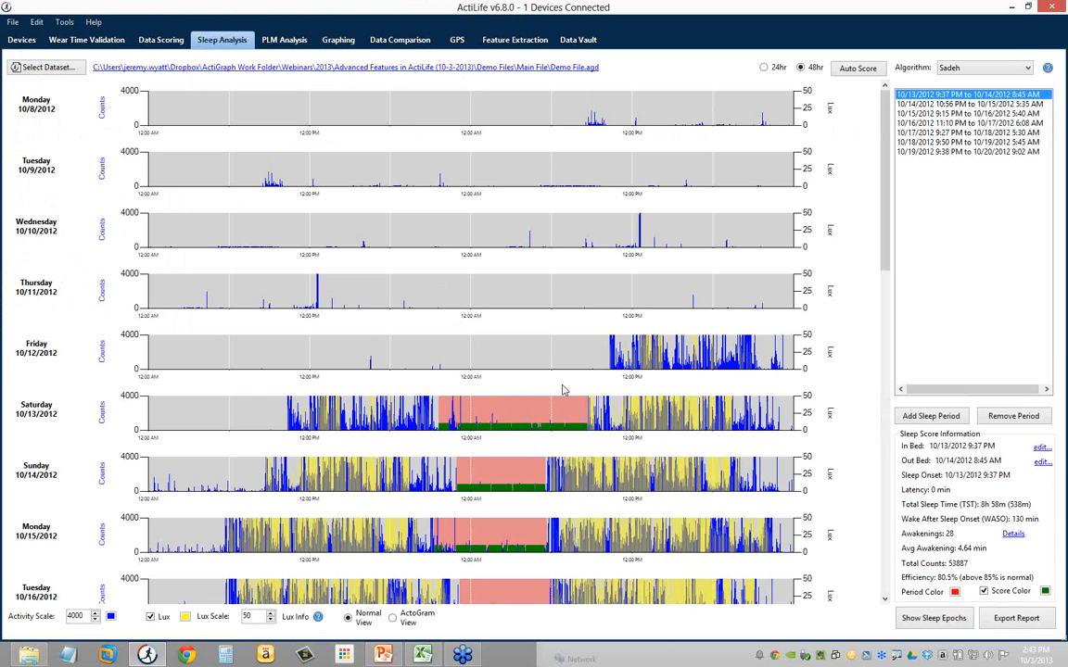
Step: Delete all existing sleep periods for the dataset and confirm the removal
{"action": "right_click", "coordinate": [491, 302]}
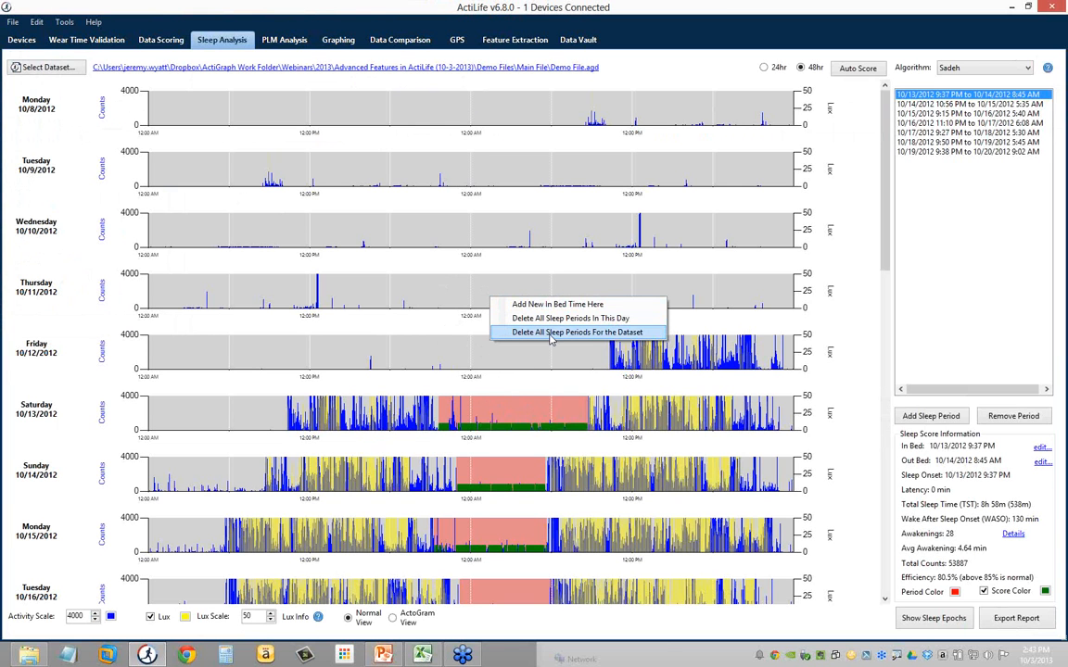
{"action": "left_click", "coordinate": [591, 333]}
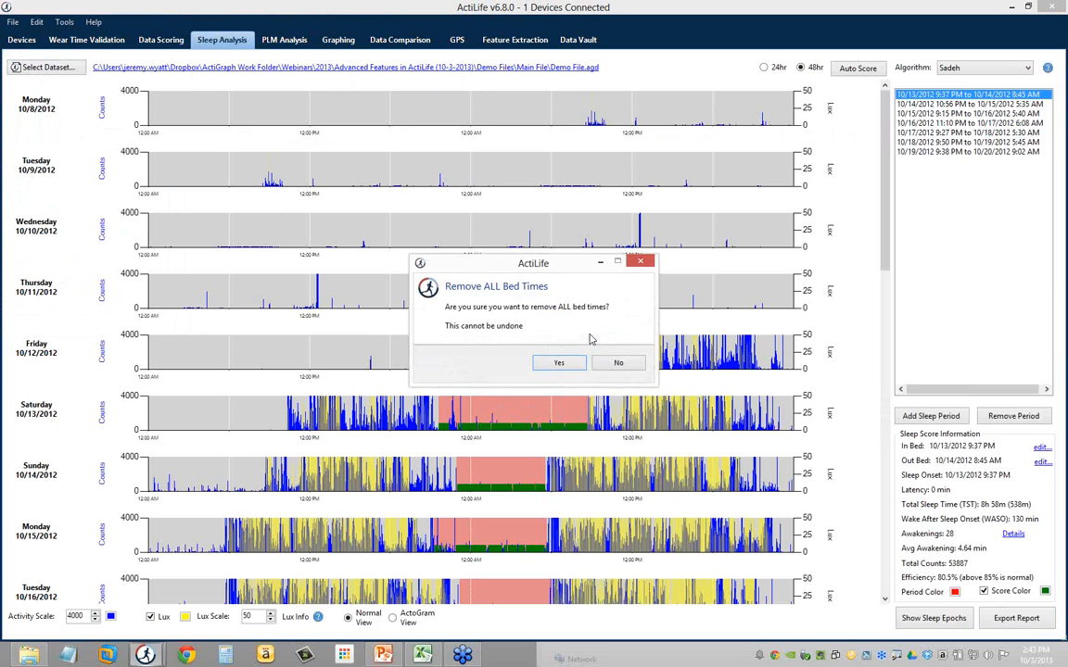
{"action": "left_click", "coordinate": [556, 364]}
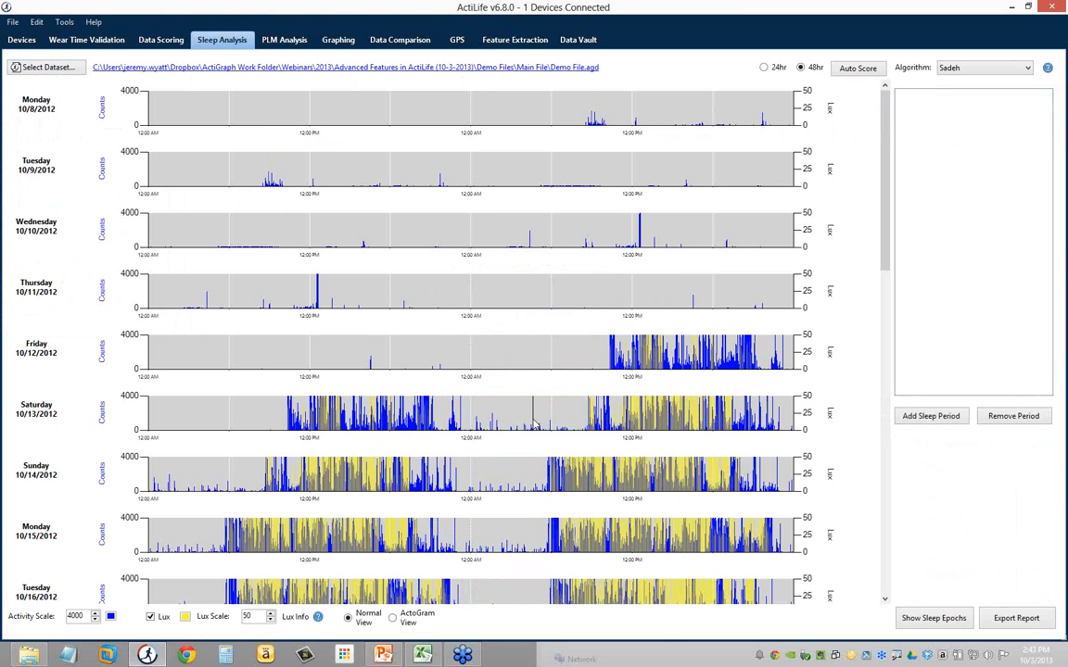
Step: Auto score the dataset's sleep periods using the Sadeh algorithm
{"action": "mouse_move", "coordinate": [534, 424]}
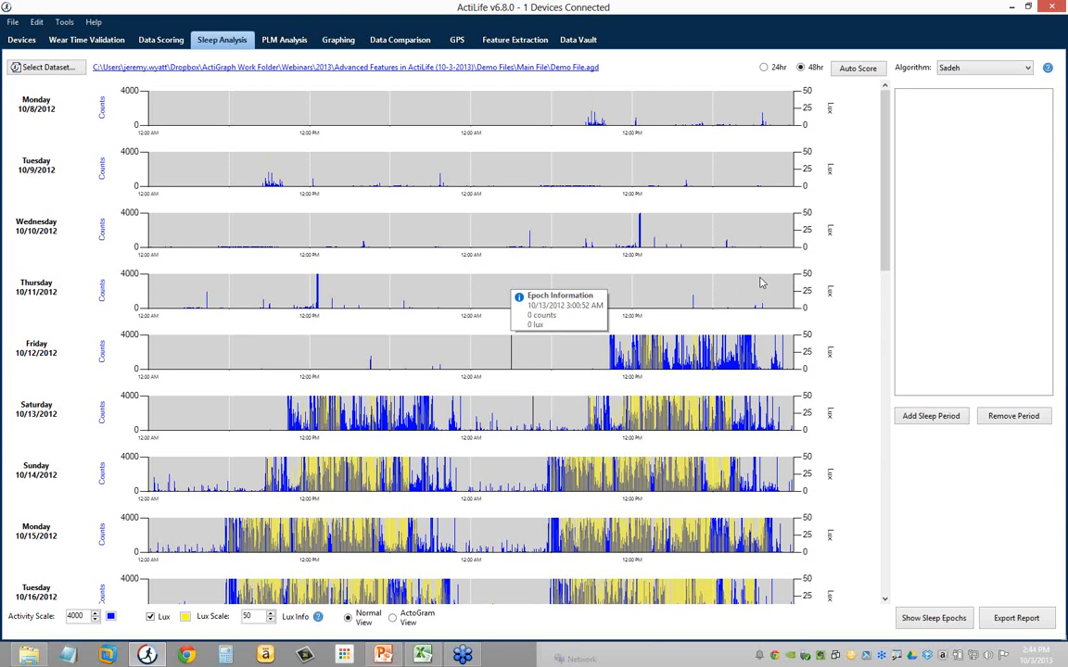
{"action": "left_click", "coordinate": [855, 70]}
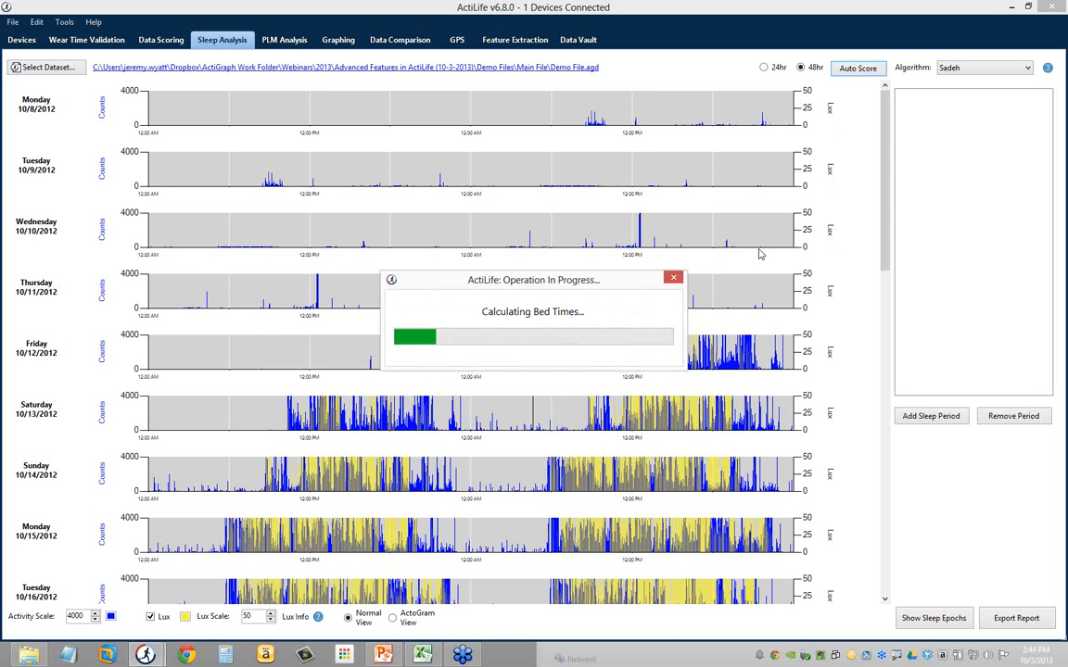
{"action": "left_click", "coordinate": [614, 355]}
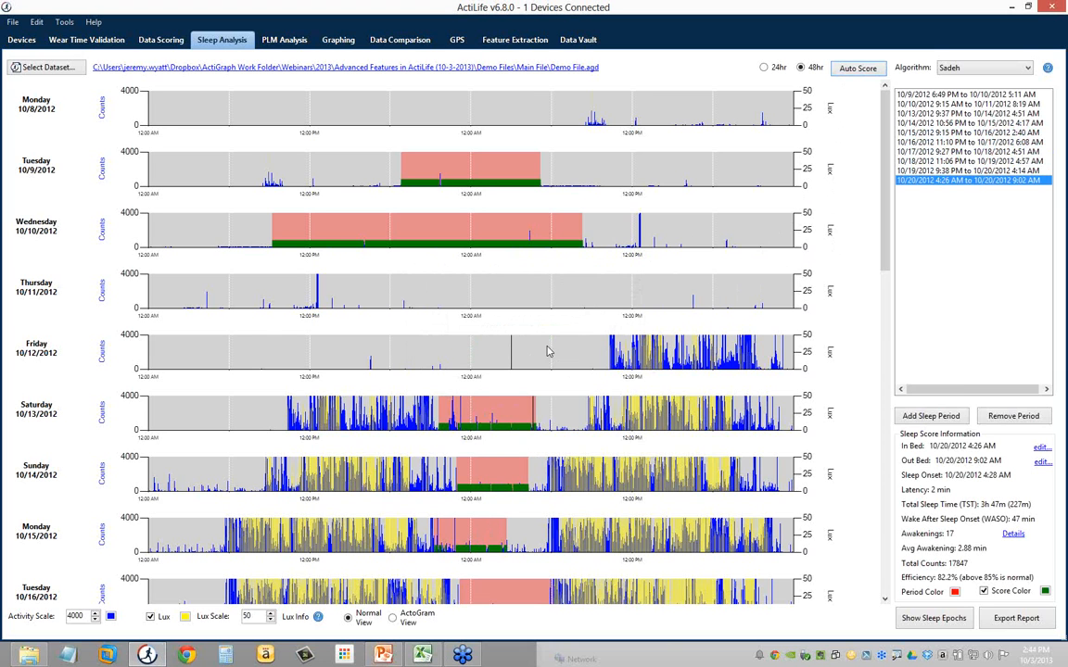
Step: Remove the sleep periods starting 10/9/2012 6:49 PM and 10/10/2012 9:15 AM, confirming each removal
{"action": "left_click", "coordinate": [486, 176]}
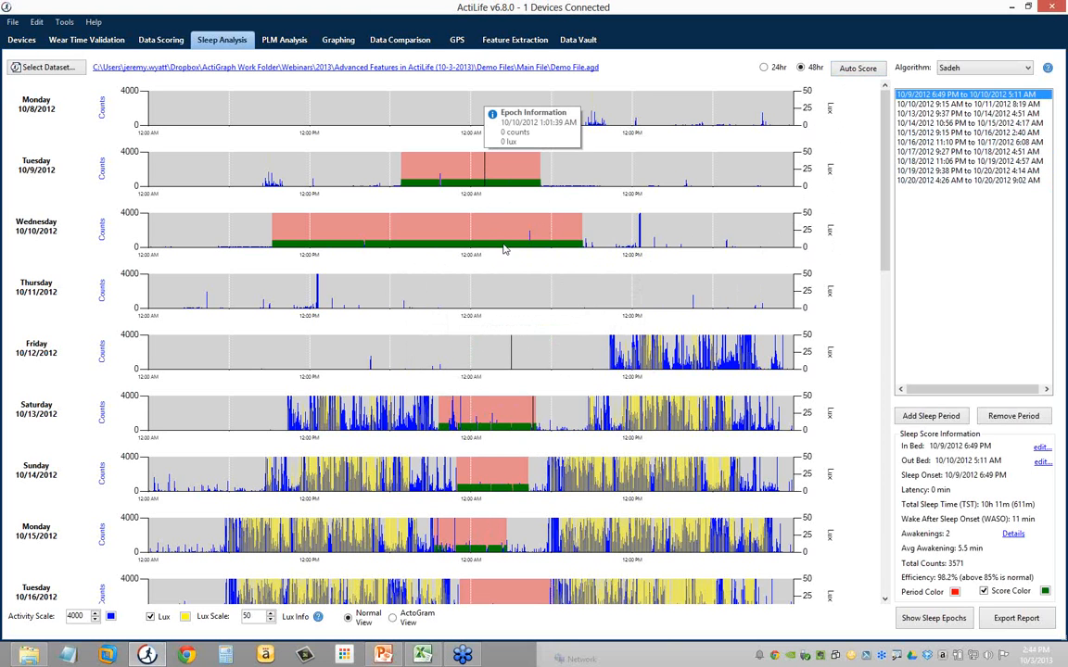
{"action": "right_click", "coordinate": [498, 173]}
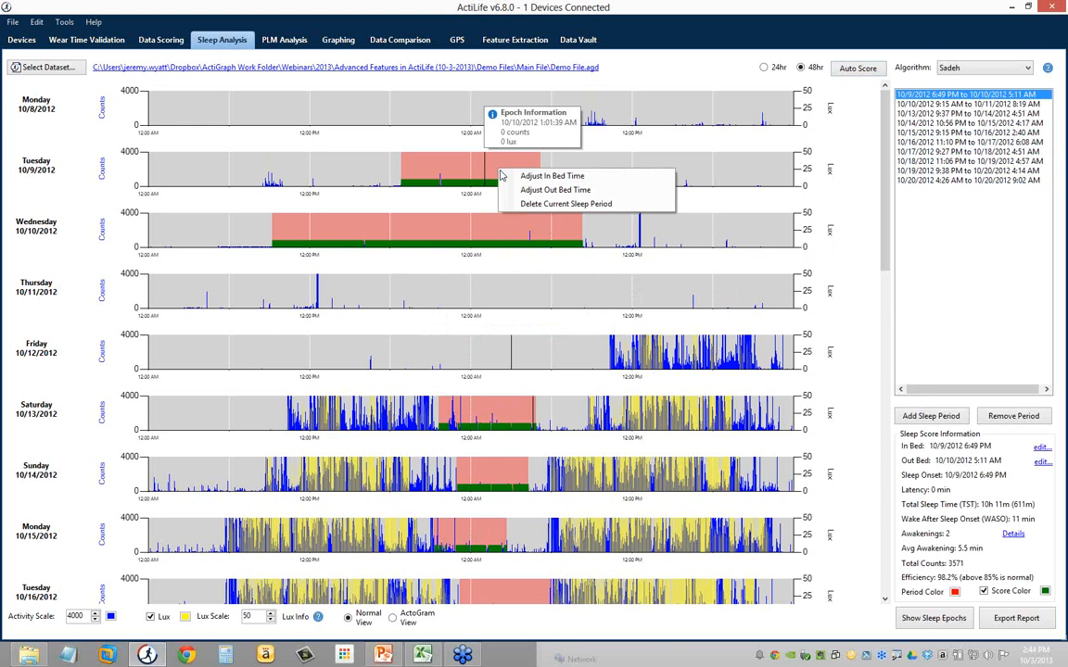
{"action": "left_click", "coordinate": [512, 206]}
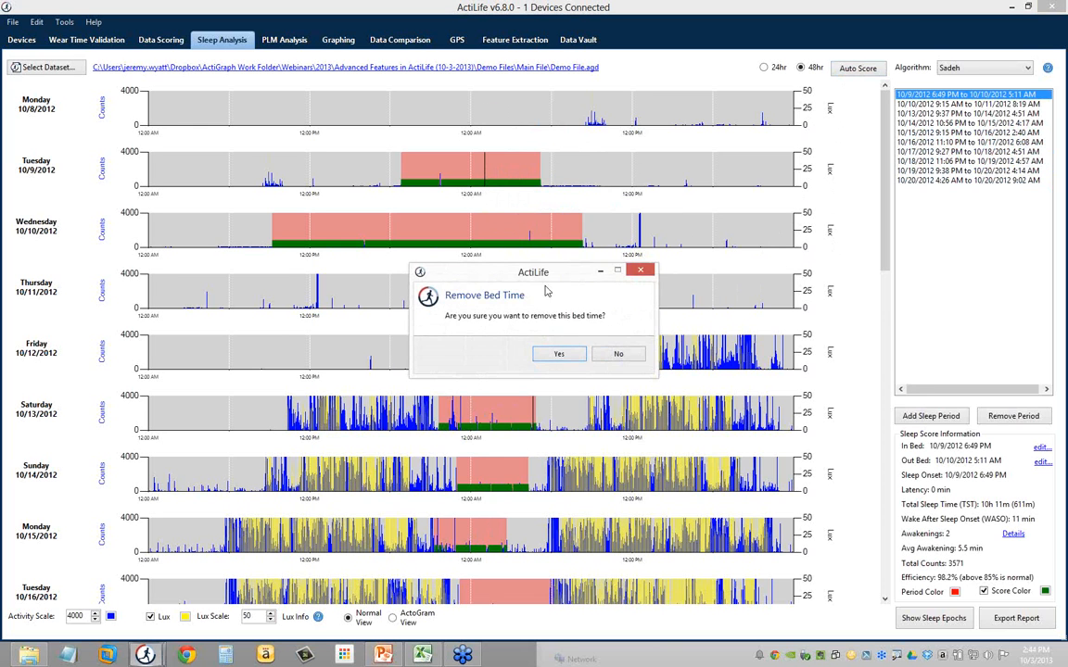
{"action": "left_click", "coordinate": [559, 353]}
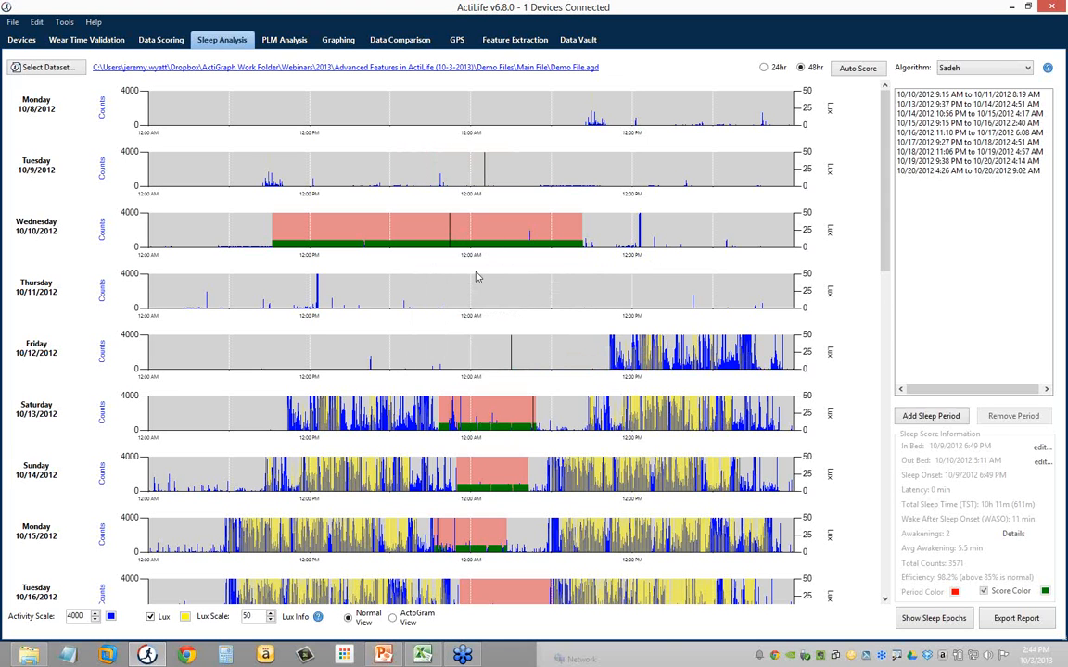
{"action": "left_click", "coordinate": [447, 234]}
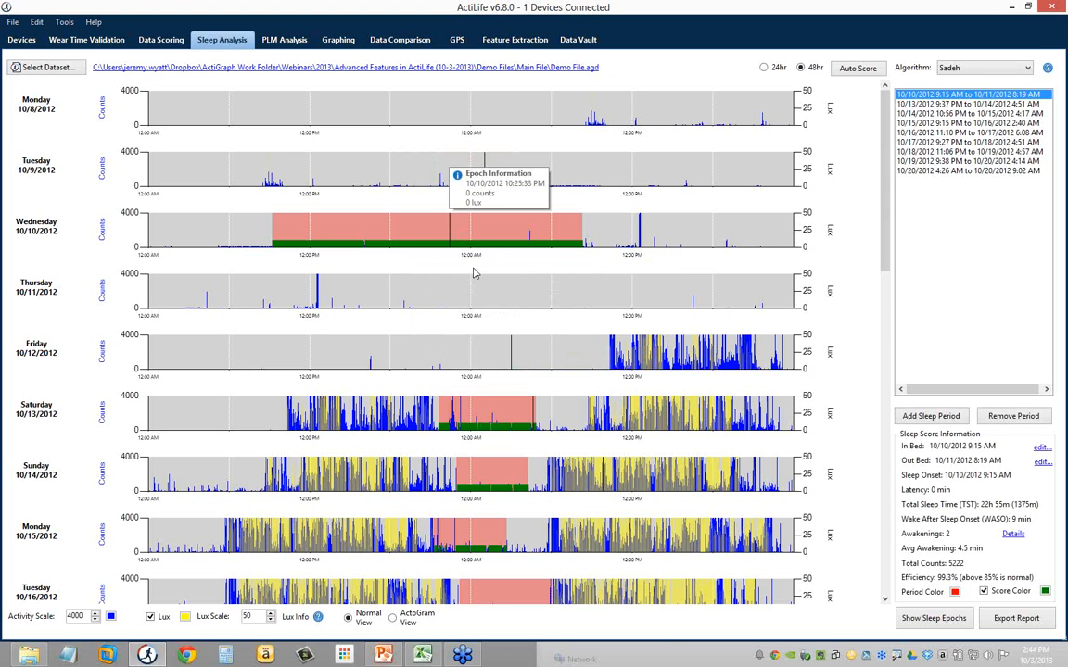
{"action": "left_click", "coordinate": [1018, 415]}
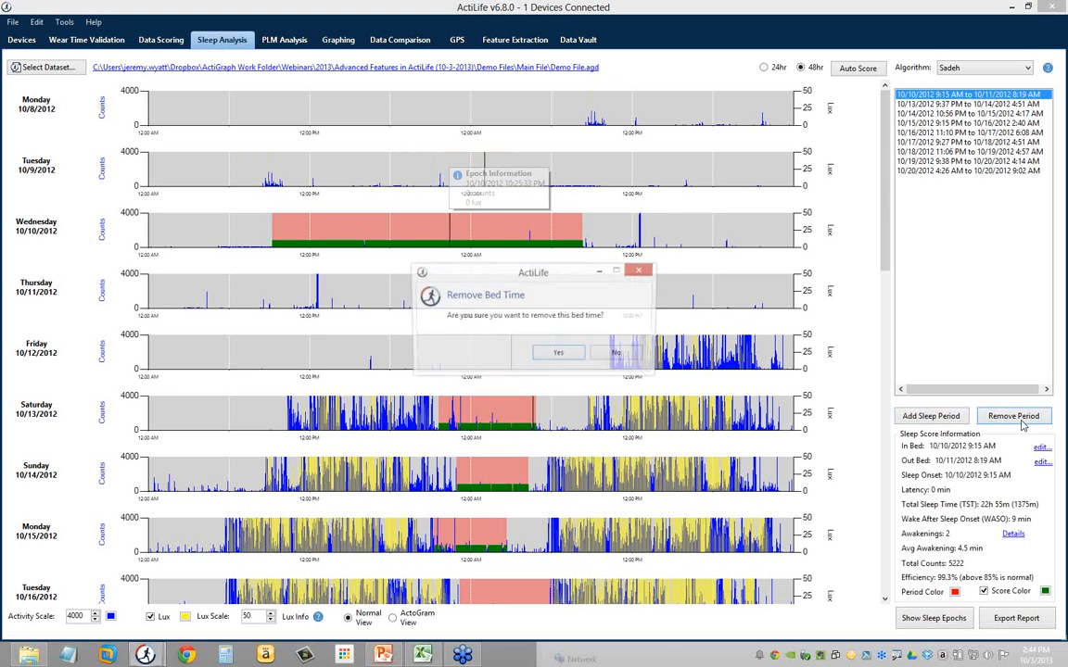
{"action": "left_click", "coordinate": [559, 353]}
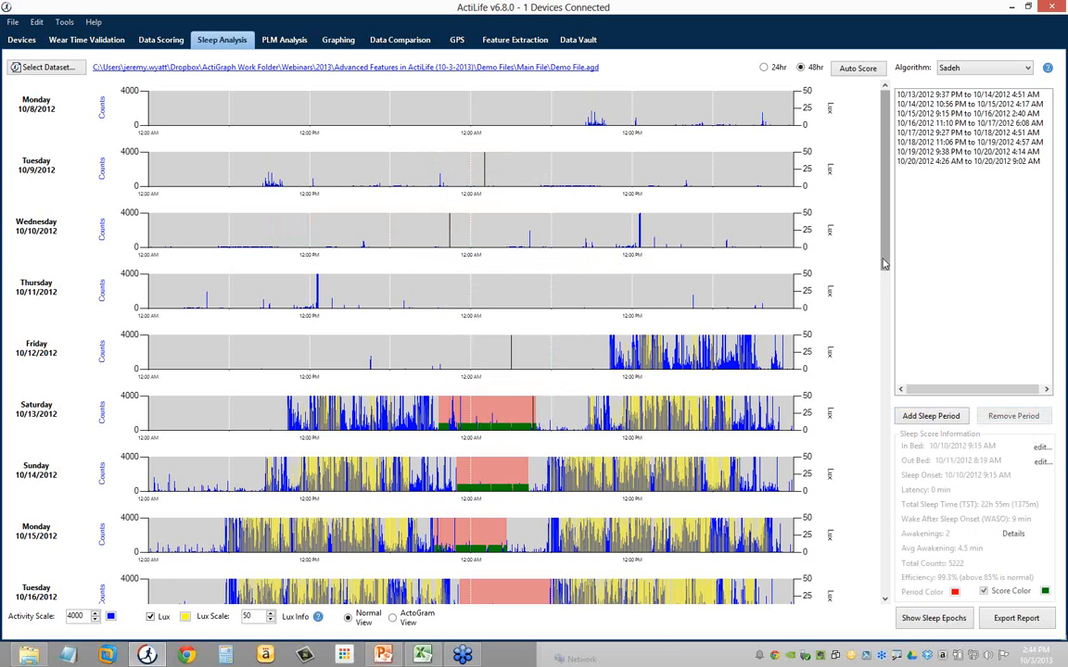
Step: Set the out-of-bed time of the 10/15/2012 9:15 PM sleep period to 5:40 AM on 10/16/2012 and save it
{"action": "scroll", "coordinate": [556, 471], "scroll_direction": "down", "scroll_amount": 2}
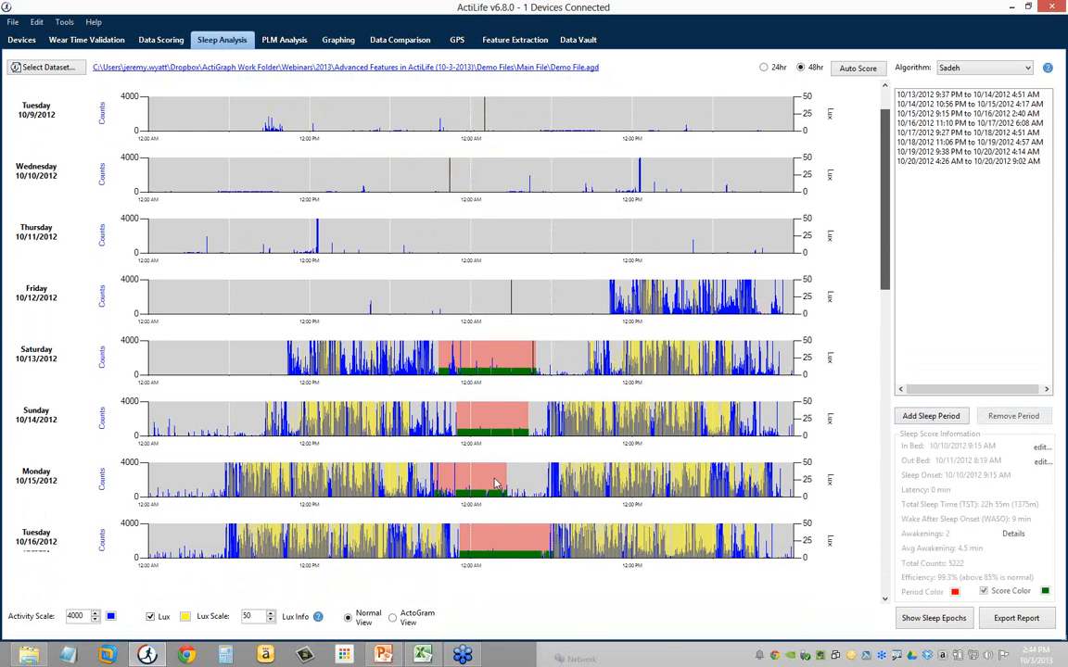
{"action": "left_click", "coordinate": [494, 483]}
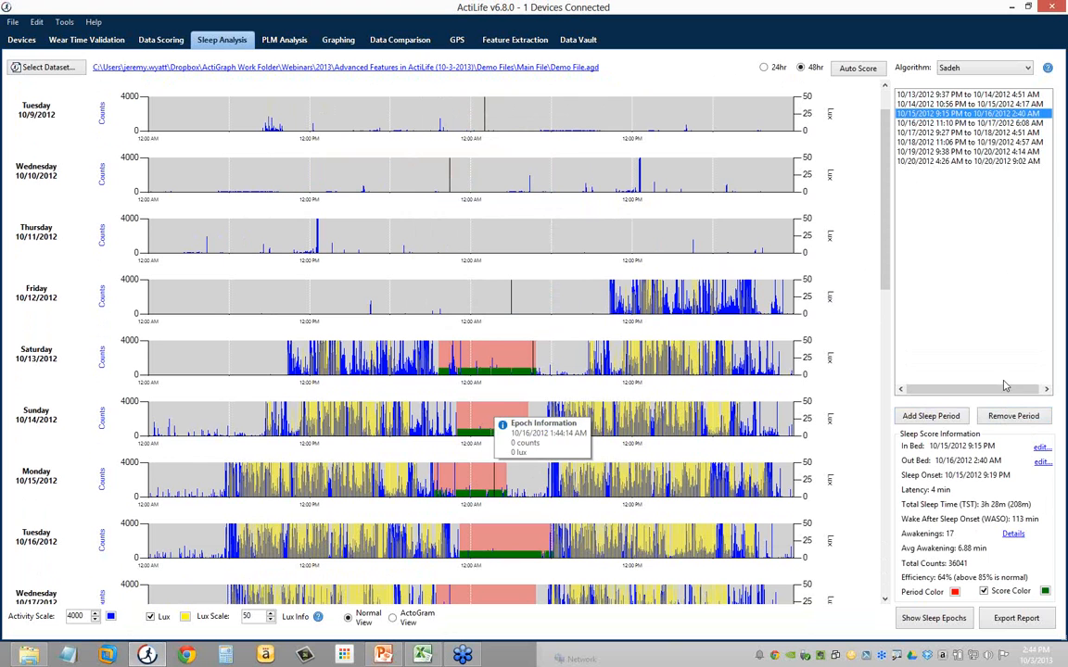
{"action": "left_click", "coordinate": [1041, 461]}
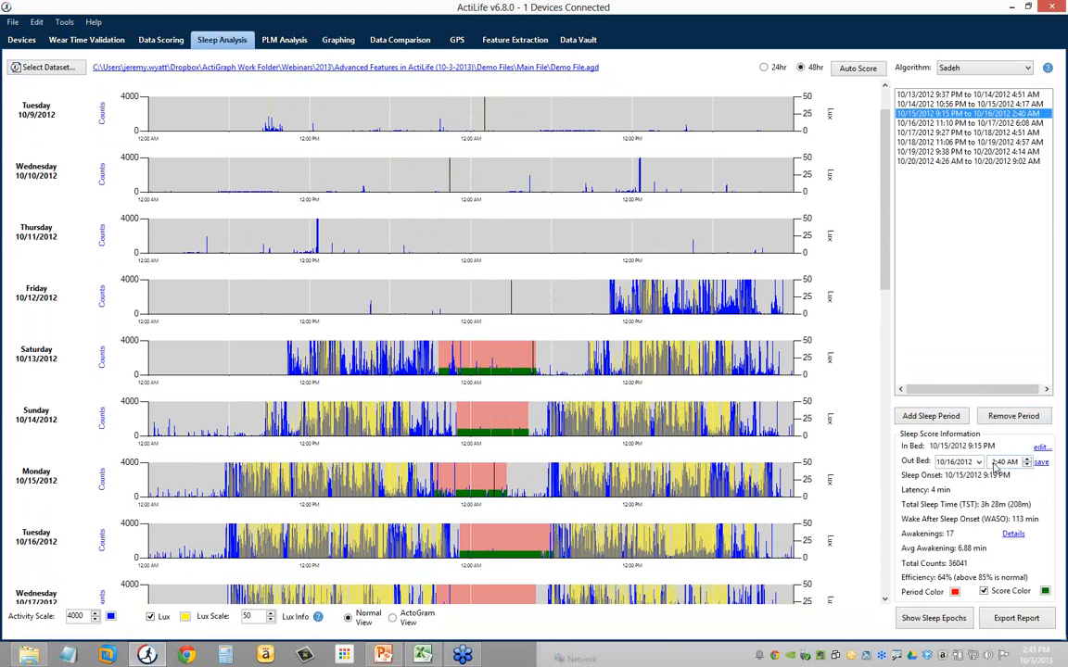
{"action": "left_click", "coordinate": [993, 463]}
{"action": "left_click", "coordinate": [1040, 463]}
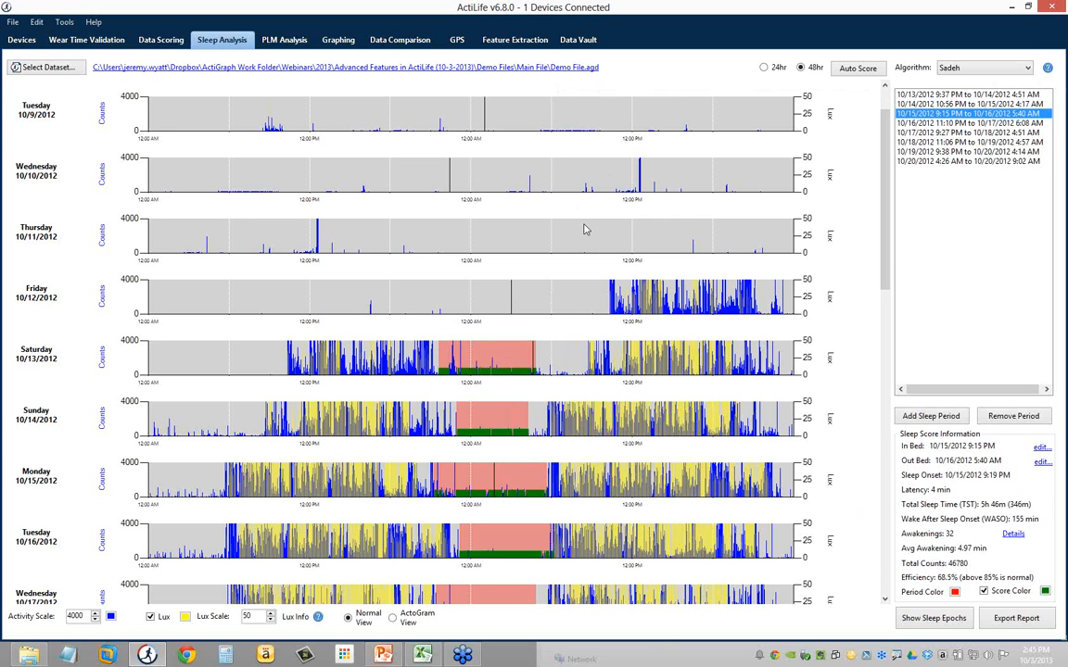
Step: Review the sleep score information of the periods starting 10/16/2012, 10/14/2012 and 10/13/2012
{"action": "left_click", "coordinate": [920, 132]}
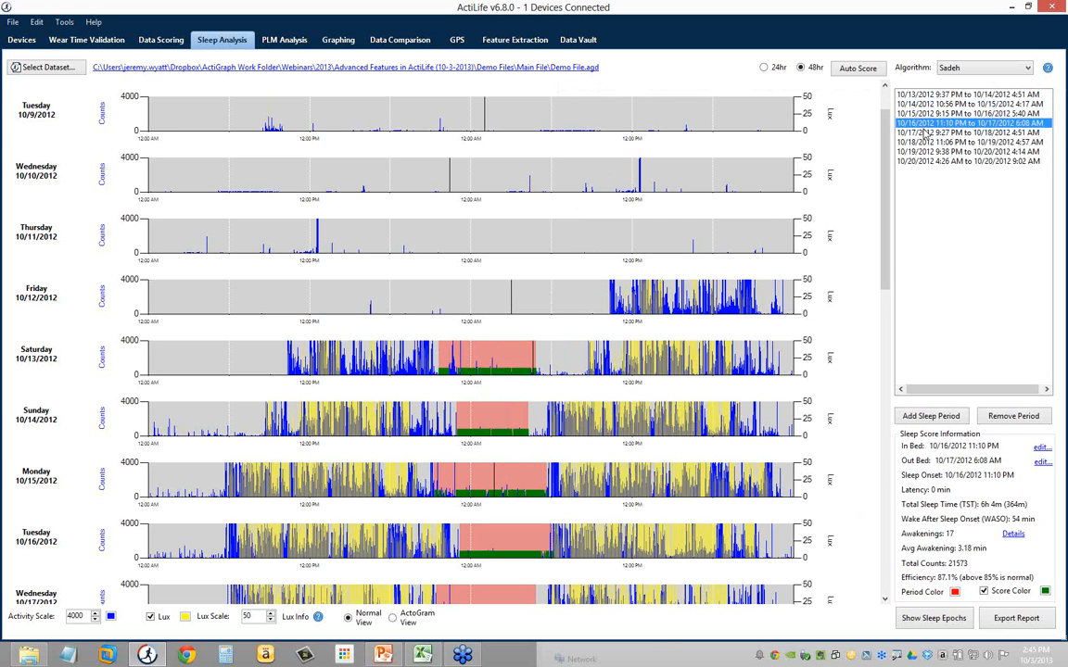
{"action": "left_click", "coordinate": [932, 95]}
{"action": "left_click", "coordinate": [932, 104]}
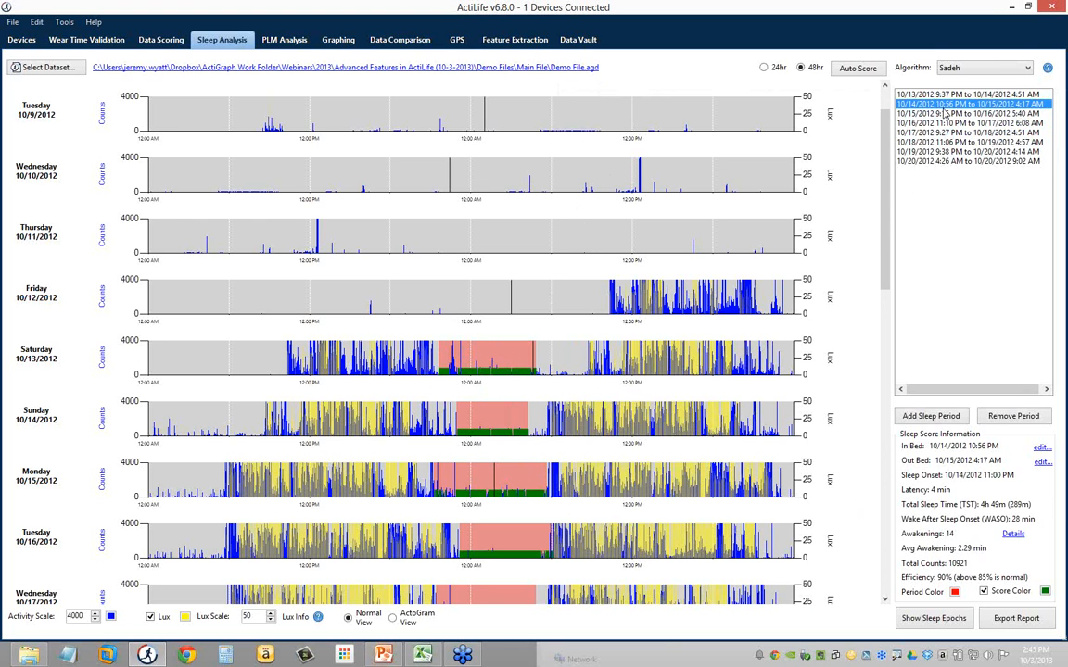
{"action": "left_click", "coordinate": [931, 95]}
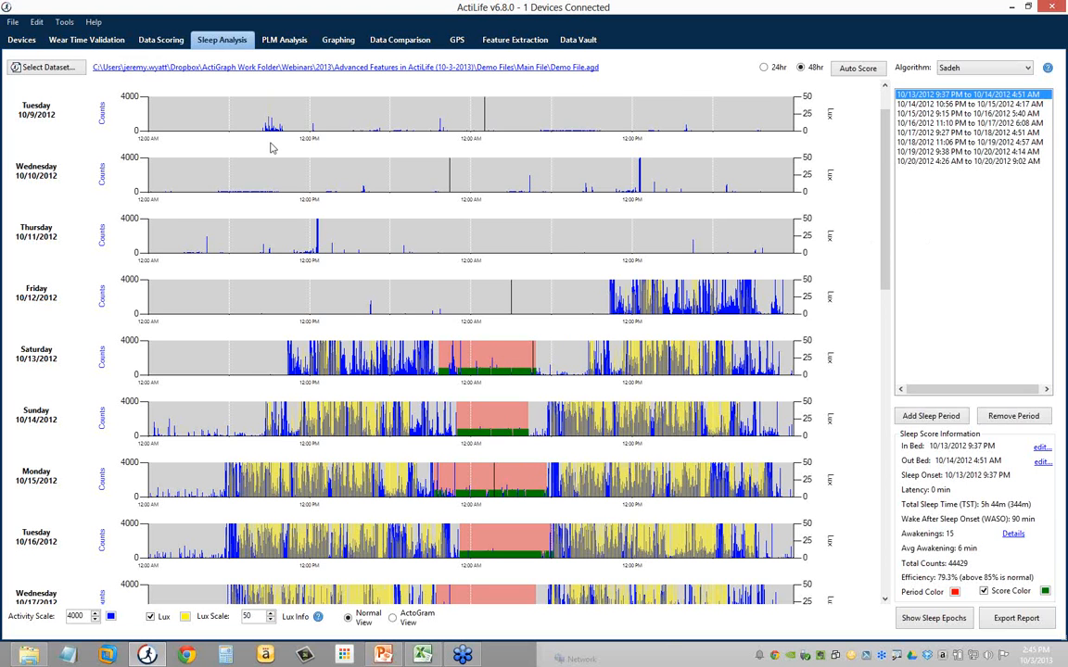
Step: Load Demo File.agd into Wear Time Validation
{"action": "left_click", "coordinate": [79, 44]}
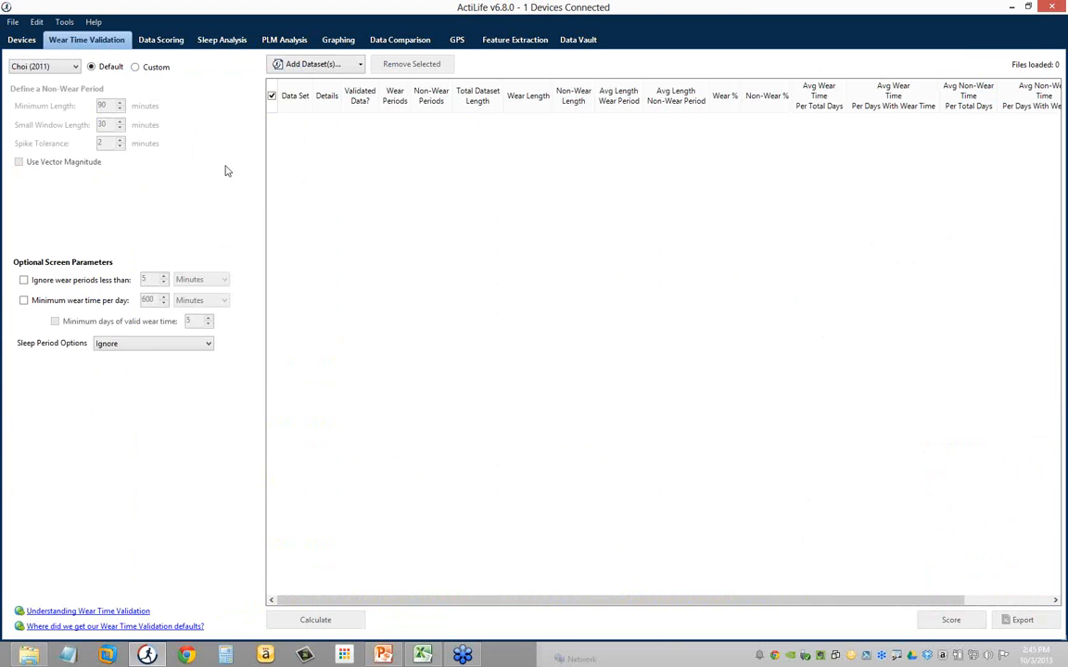
{"action": "left_click", "coordinate": [318, 72]}
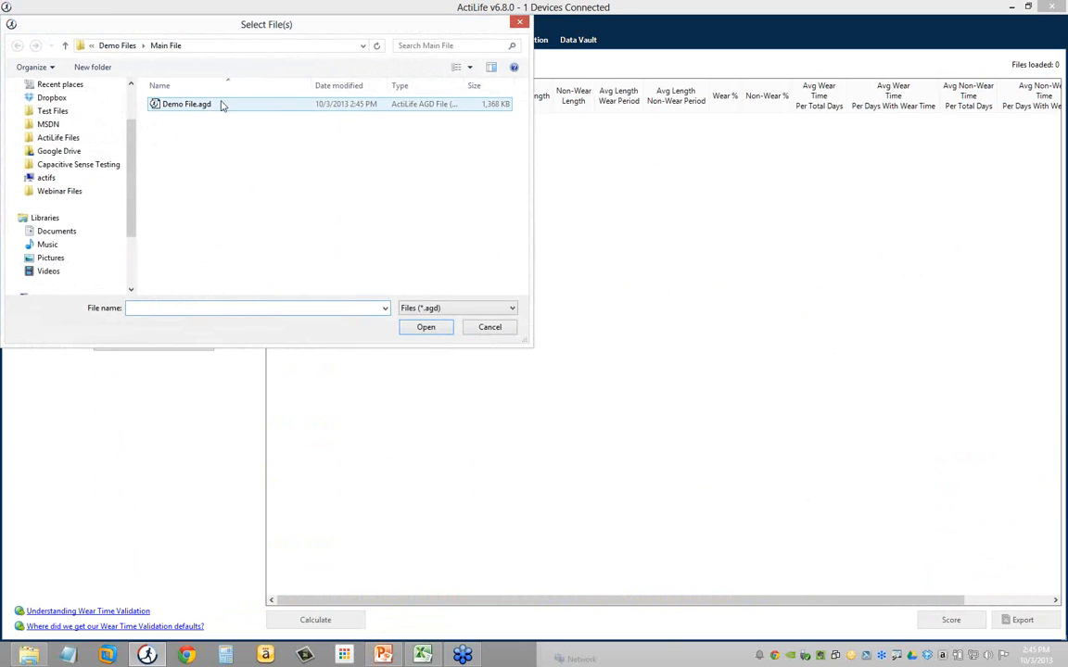
{"action": "left_click", "coordinate": [213, 104]}
{"action": "left_click", "coordinate": [427, 328]}
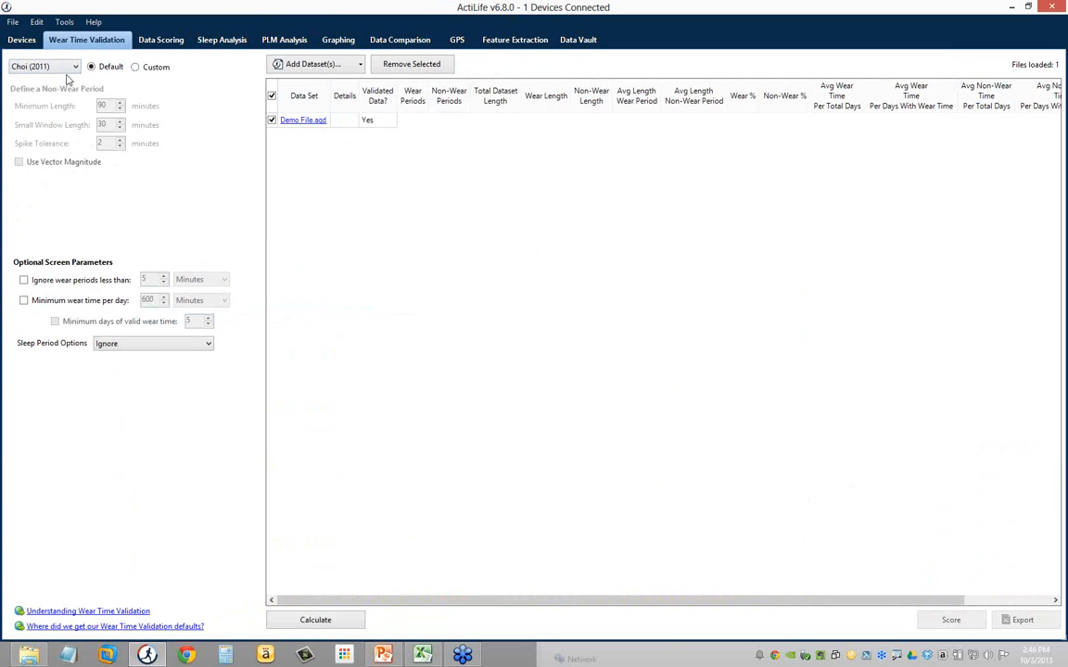
Step: Keep the default Choi (2011) wear time algorithm and set the Sleep Period Options to Mark As Non Wear Time
{"action": "left_click", "coordinate": [65, 70]}
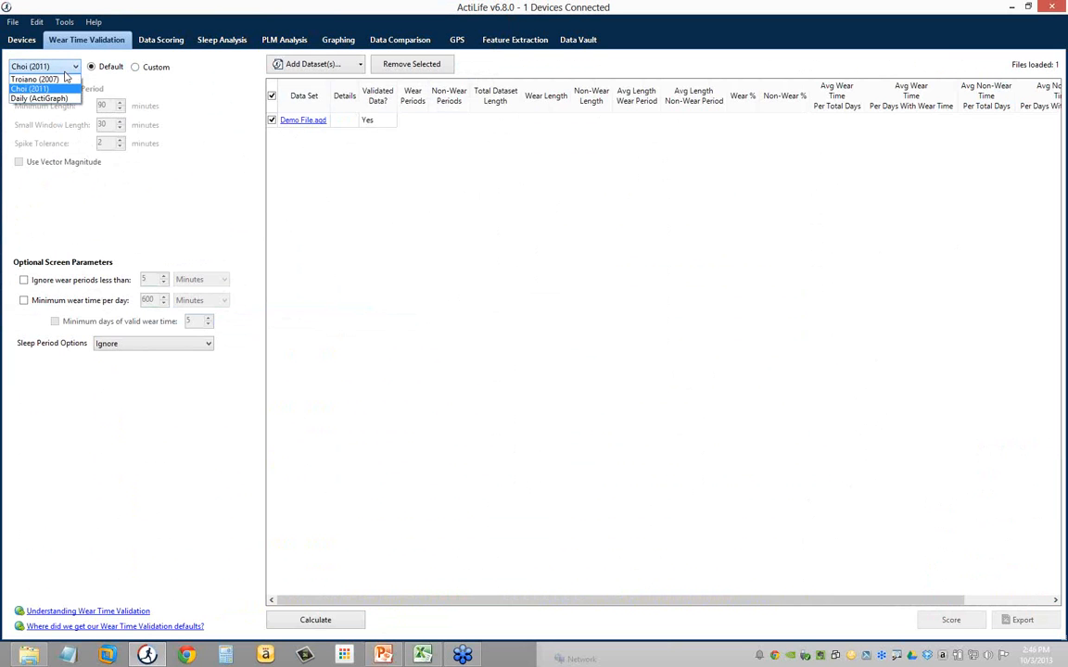
{"action": "left_click", "coordinate": [37, 88]}
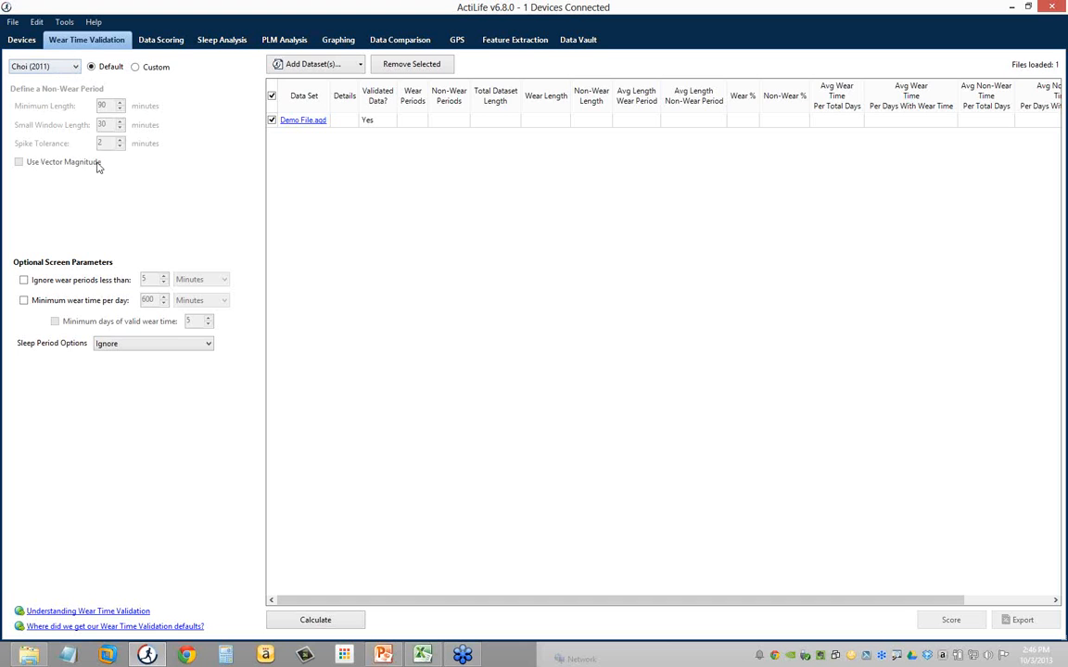
{"action": "left_click", "coordinate": [45, 71]}
{"action": "left_click", "coordinate": [84, 84]}
{"action": "left_click", "coordinate": [140, 344]}
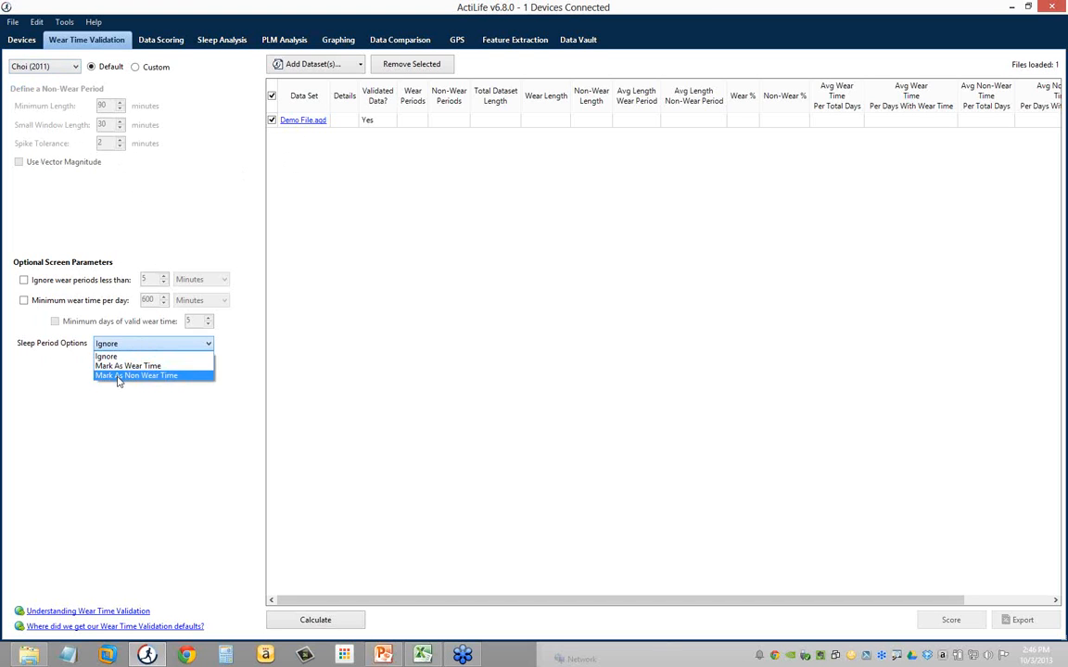
{"action": "left_click", "coordinate": [121, 375]}
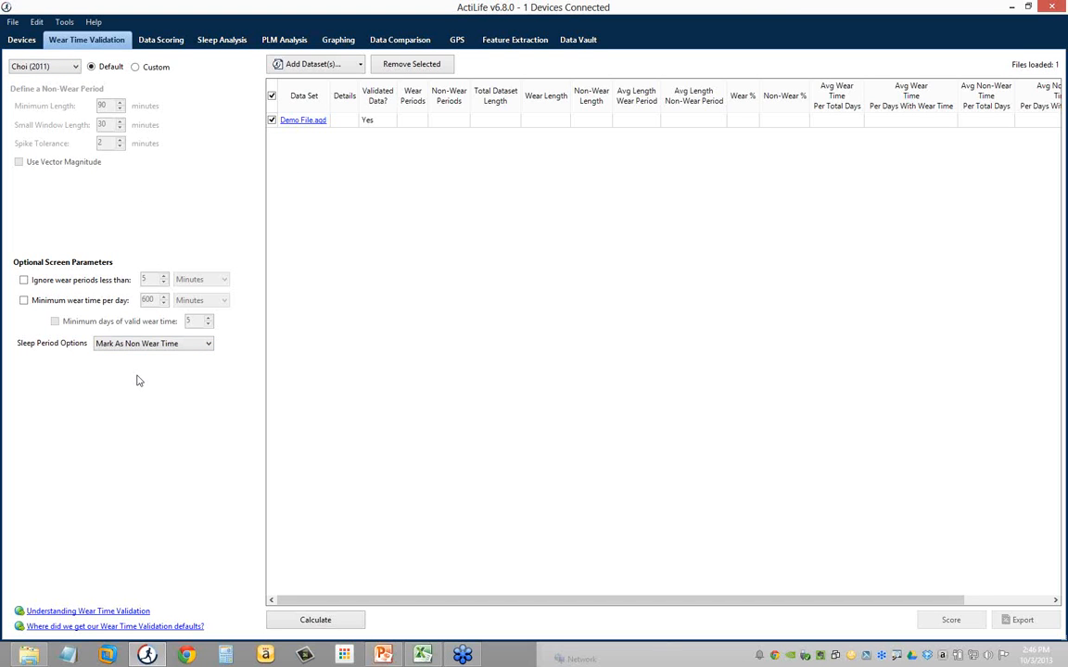
Step: Require a minimum wear time of 600 minutes per day, calculate the wear time, and check the wear and non-wear period results
{"action": "left_click", "coordinate": [67, 303]}
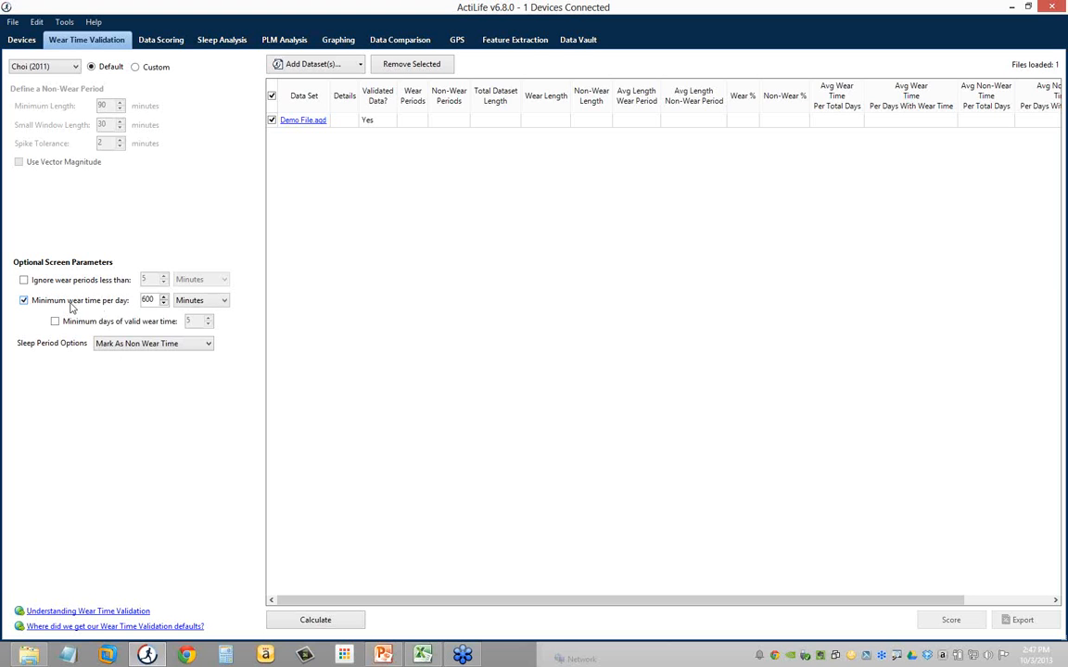
{"action": "double_click", "coordinate": [153, 300]}
{"action": "left_click", "coordinate": [151, 304]}
{"action": "left_click", "coordinate": [374, 120]}
{"action": "left_click", "coordinate": [315, 620]}
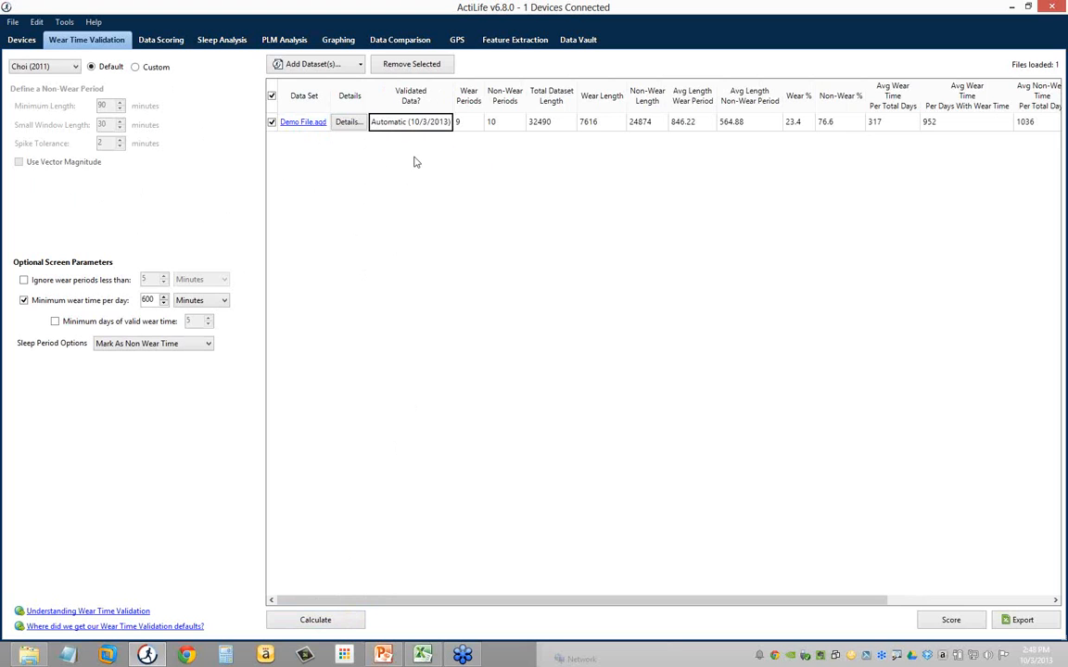
{"action": "left_click", "coordinate": [460, 127]}
{"action": "left_click", "coordinate": [494, 129]}
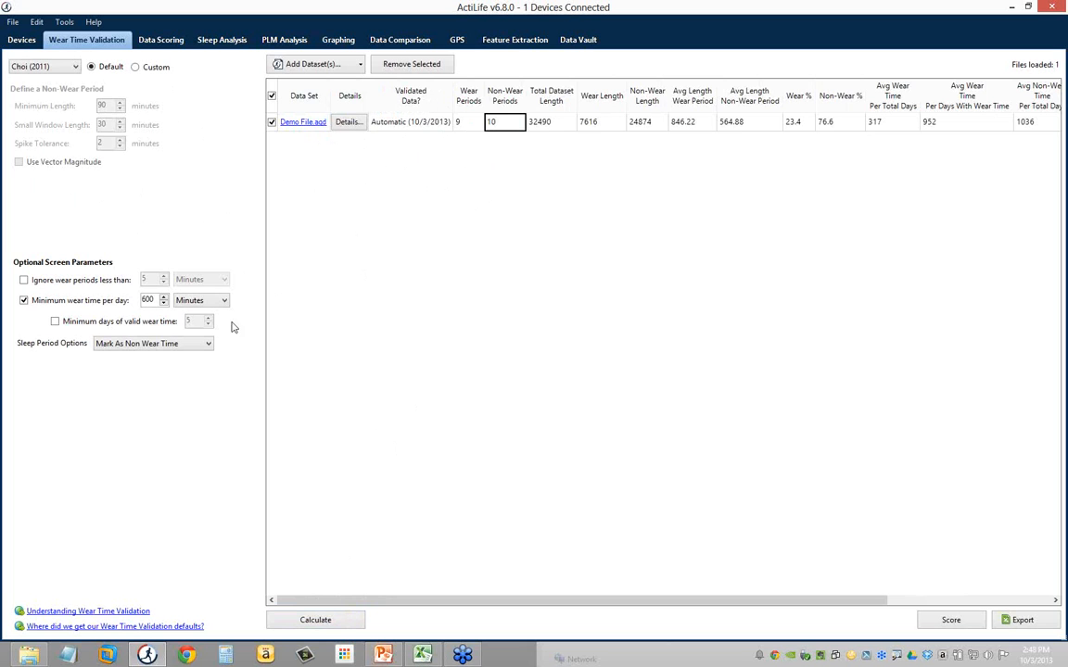
Step: Recalculate the wear time with the Sleep Period Options set to Ignore and compare the wear and non-wear periods
{"action": "left_click", "coordinate": [107, 347]}
{"action": "left_click", "coordinate": [107, 357]}
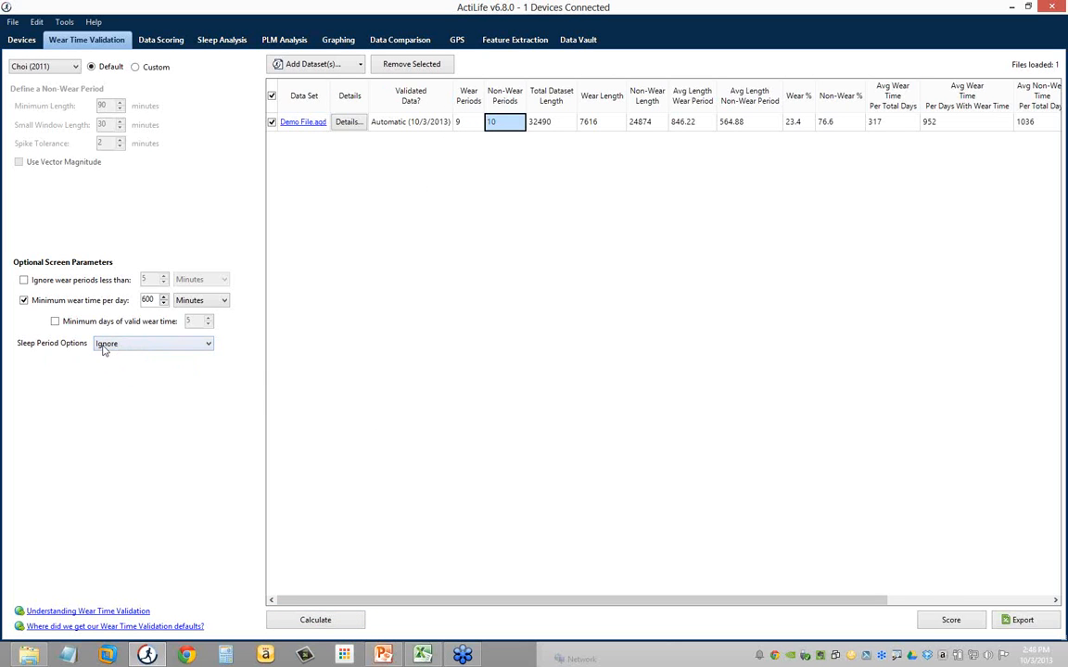
{"action": "left_click", "coordinate": [310, 620]}
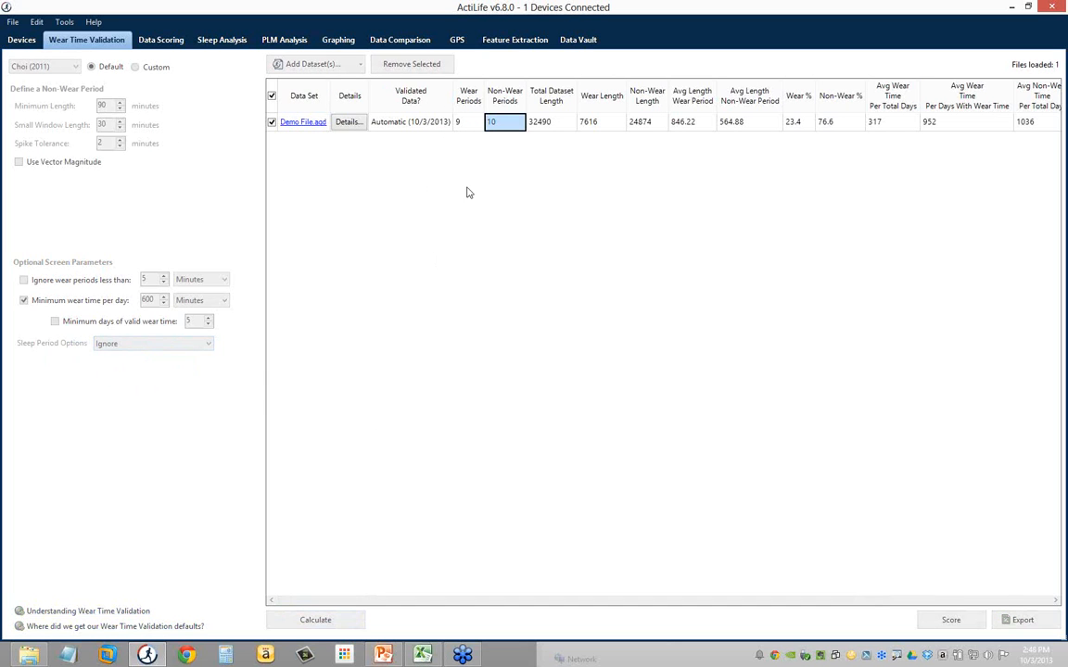
{"action": "left_click", "coordinate": [505, 125]}
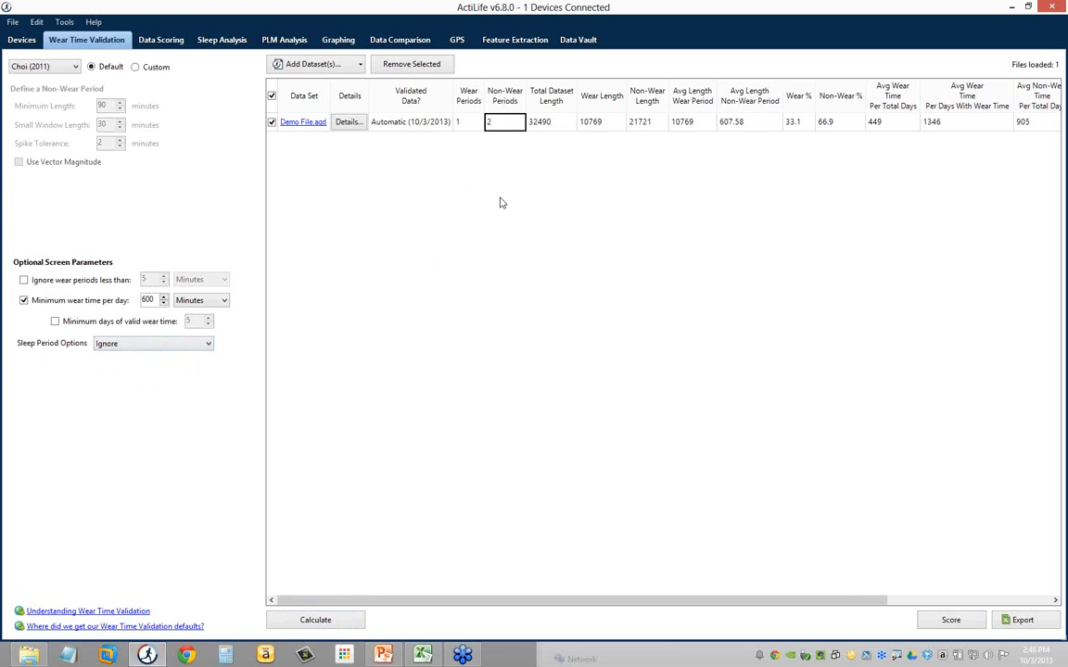
{"action": "left_click", "coordinate": [131, 347]}
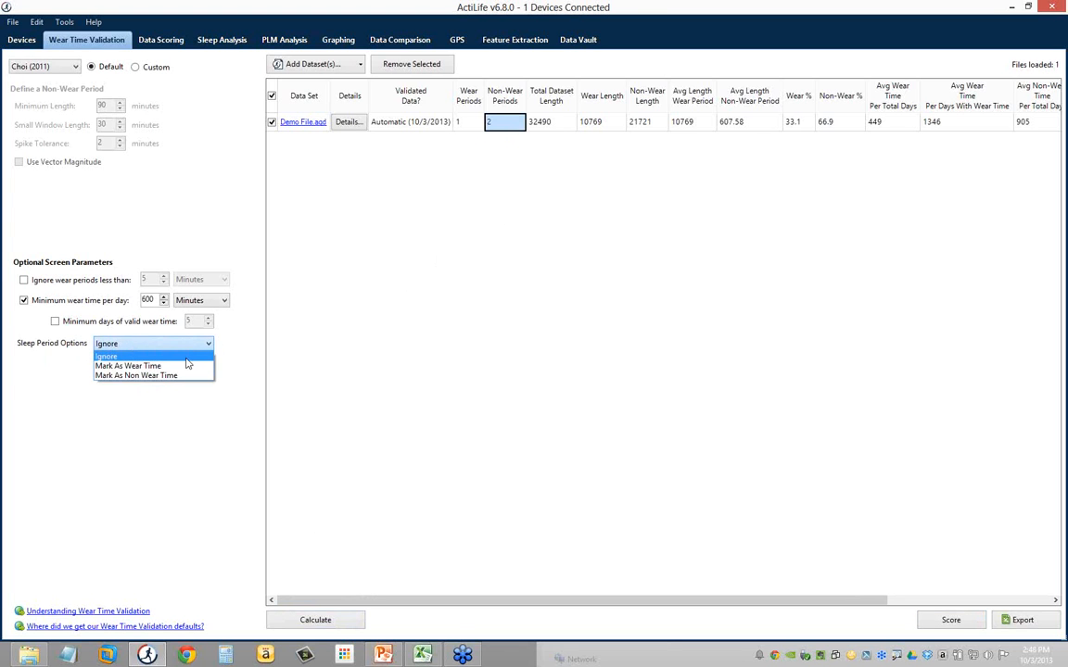
{"action": "left_click", "coordinate": [423, 299]}
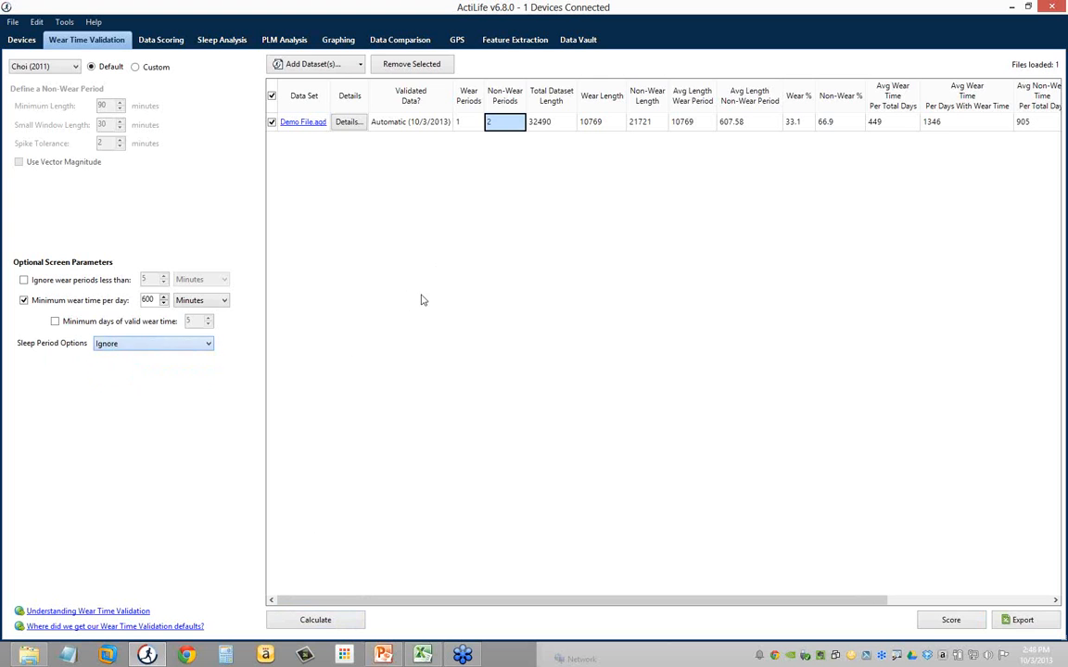
{"action": "left_click", "coordinate": [511, 128]}
{"action": "left_click", "coordinate": [473, 128]}
{"action": "left_click", "coordinate": [498, 127]}
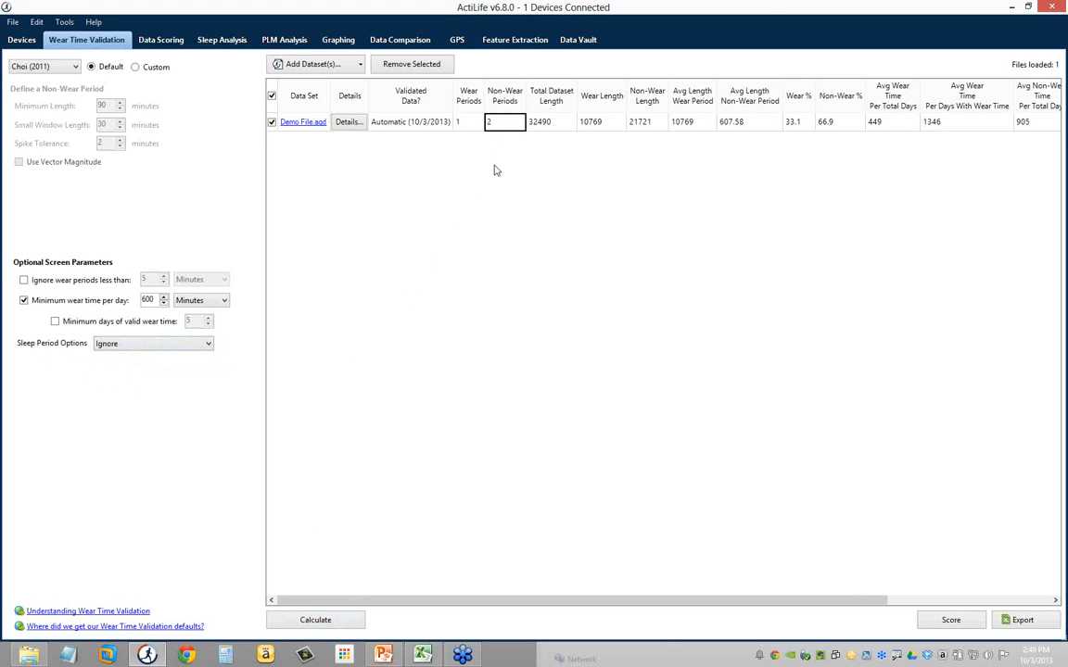
Step: Set the Sleep Period Options to Mark As Non Wear Time and recalculate the wear time for Demo File.agd
{"action": "left_click", "coordinate": [149, 346]}
{"action": "left_click", "coordinate": [138, 376]}
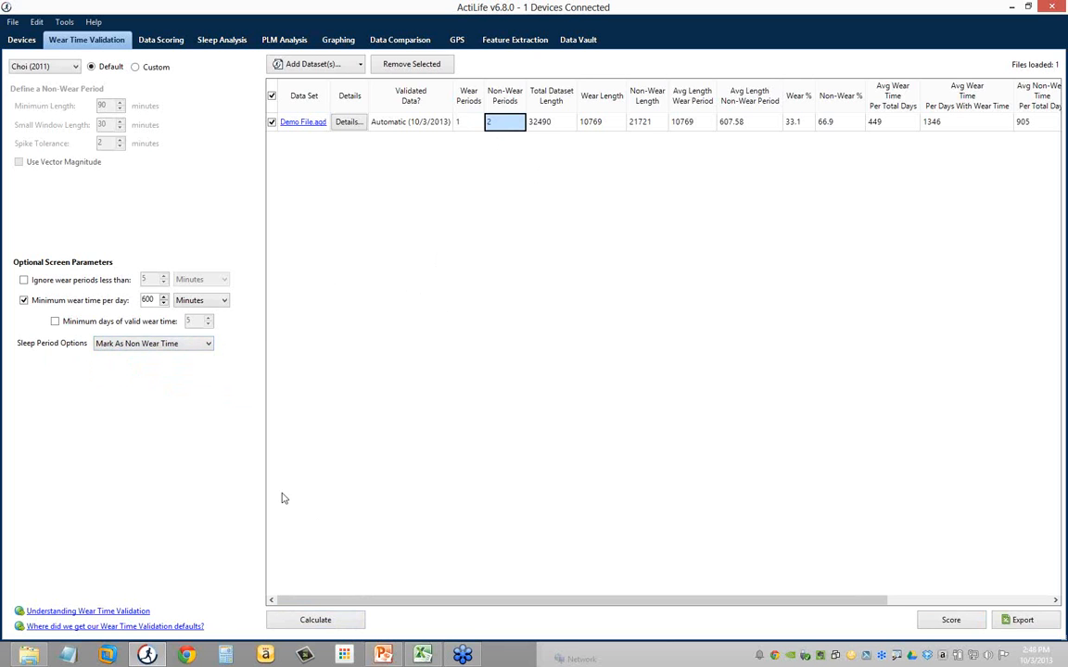
{"action": "left_click", "coordinate": [296, 622]}
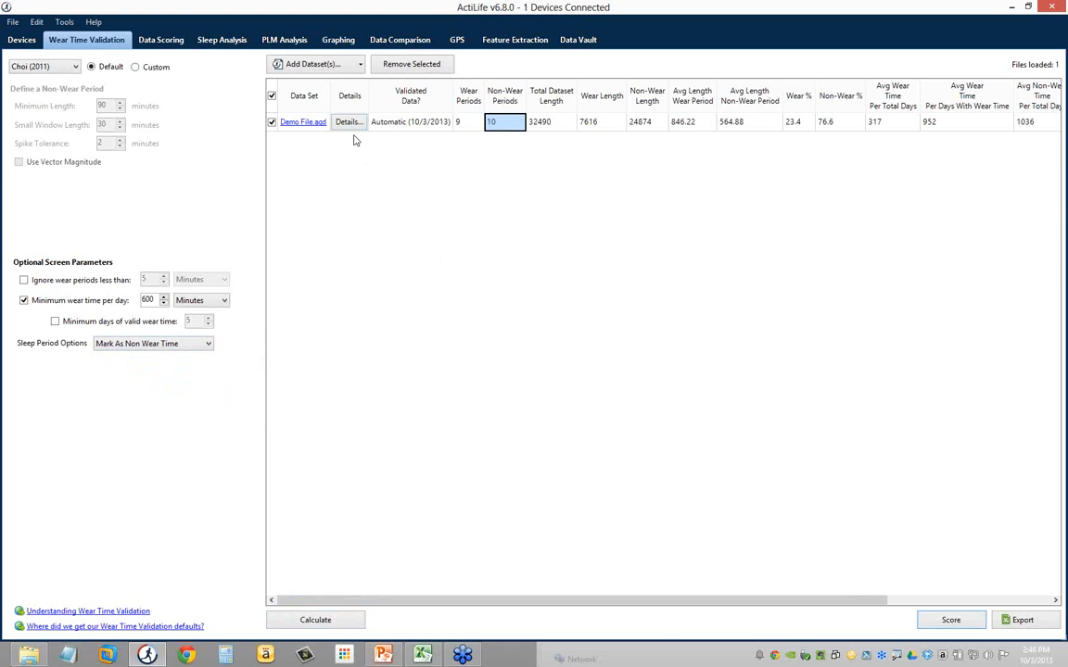
Step: Examine the total dataset length, wear and non-wear lengths, average wear period length and wear percentage in the results
{"action": "left_click", "coordinate": [553, 127]}
{"action": "left_click", "coordinate": [606, 127]}
{"action": "left_click", "coordinate": [661, 127]}
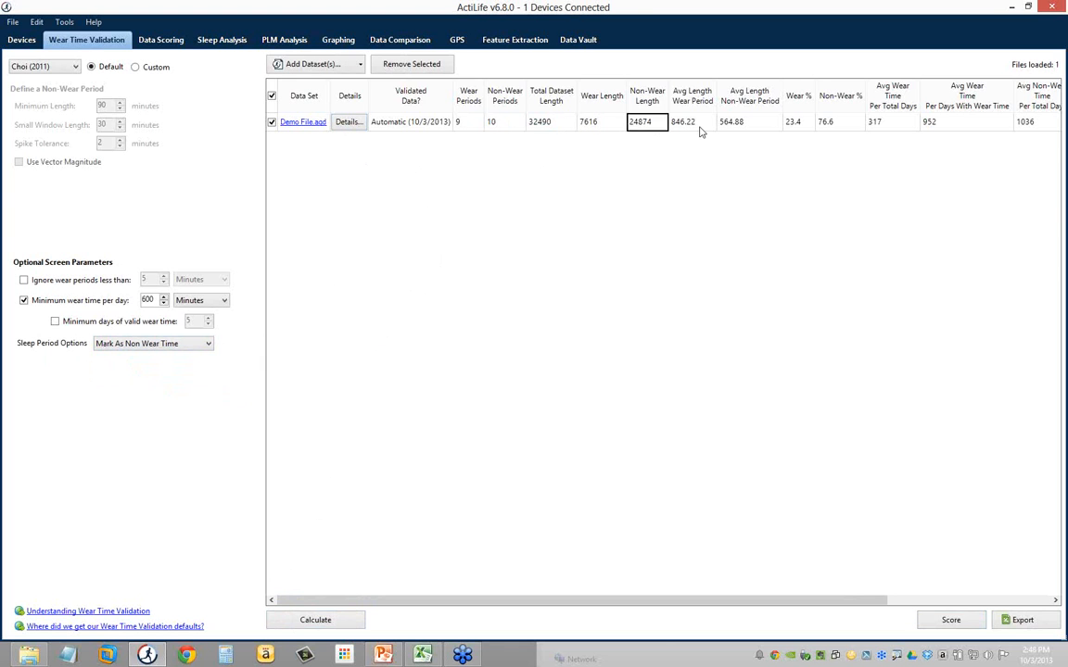
{"action": "left_click", "coordinate": [702, 130]}
{"action": "left_click", "coordinate": [792, 130]}
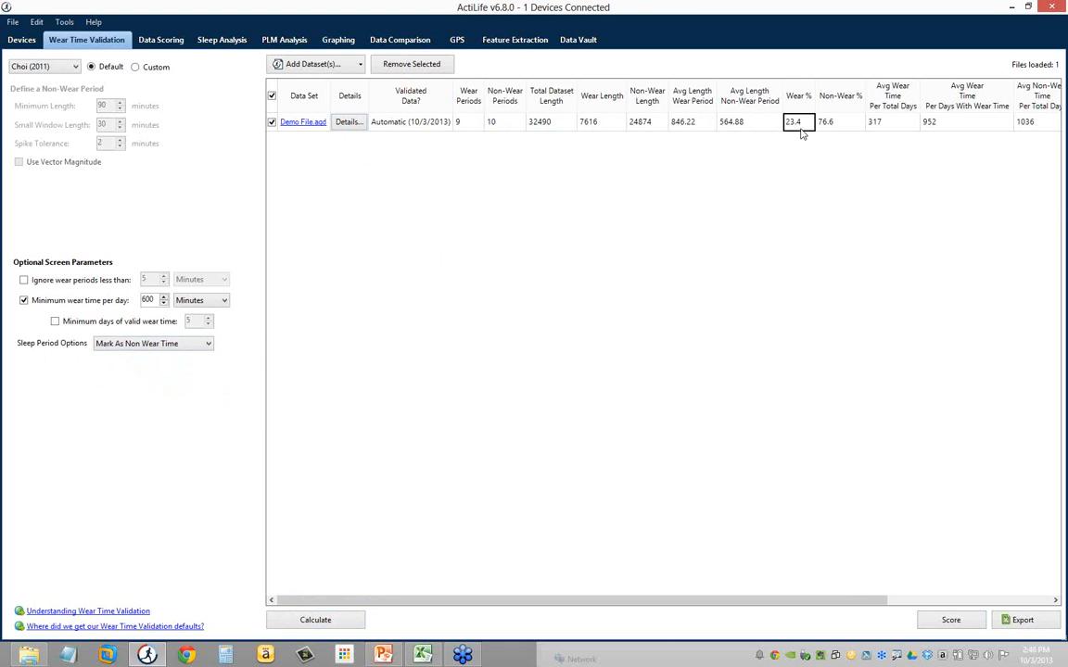
{"action": "left_click", "coordinate": [589, 131]}
{"action": "left_click", "coordinate": [547, 130]}
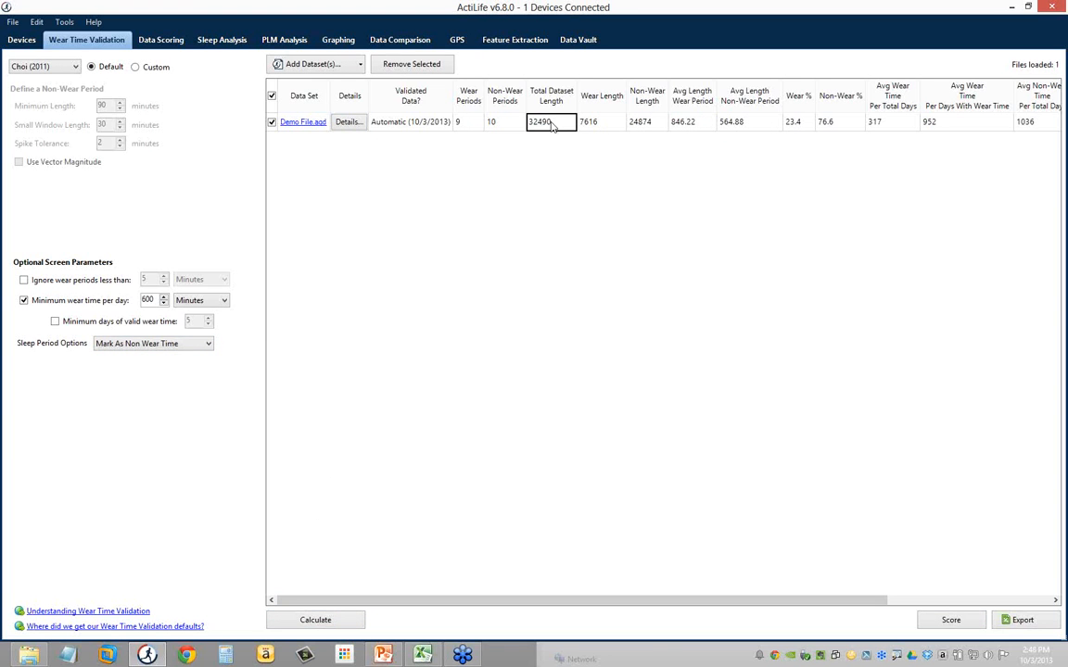
Step: Check the wear length, average wear period length and wear percentage calculated for Demo File.agd
{"action": "left_click", "coordinate": [598, 131]}
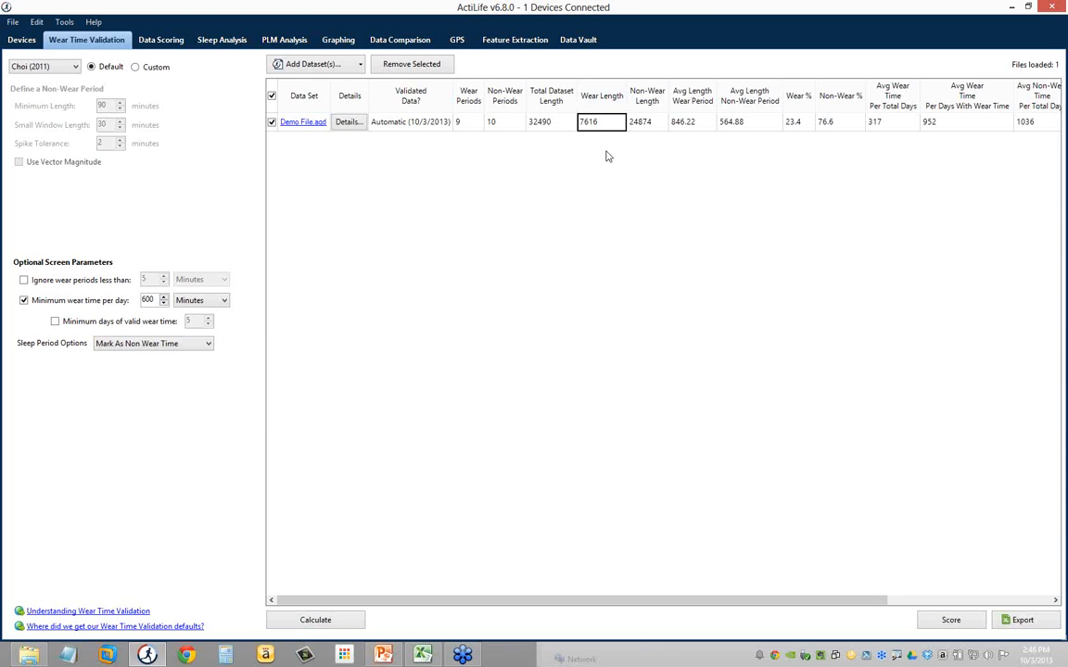
{"action": "left_click", "coordinate": [694, 126]}
{"action": "left_click", "coordinate": [797, 128]}
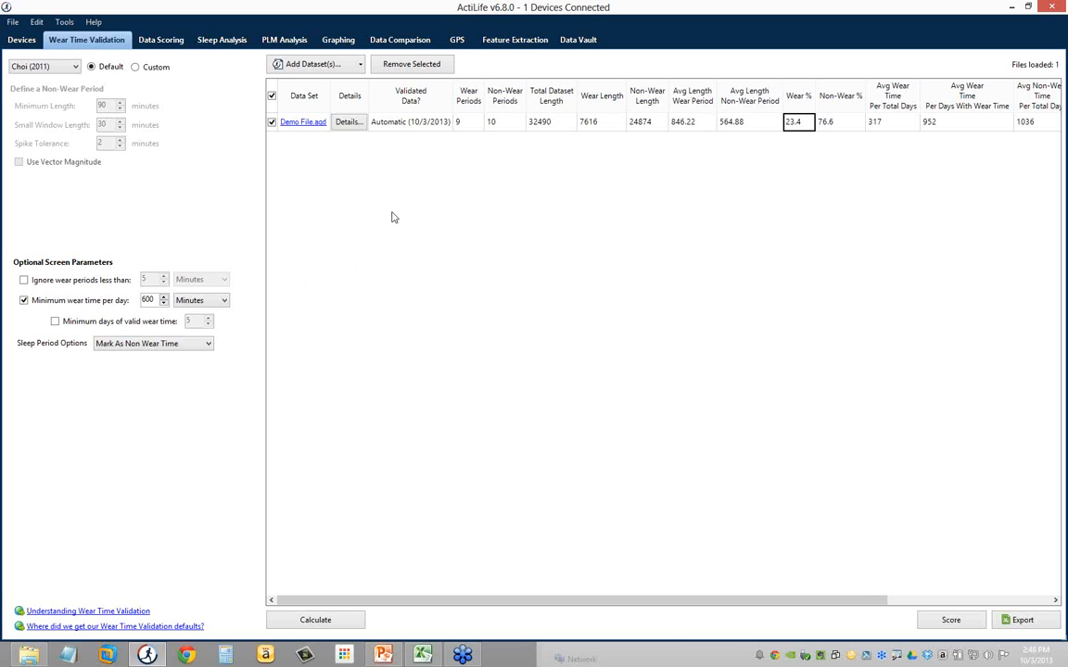
Step: Open the wear time validation details of Demo File.agd and examine the daily wear and non-wear minutes for 10/8/2012 through 10/12/2012
{"action": "left_click", "coordinate": [350, 124]}
{"action": "left_click_drag", "start_coordinate": [416, 159], "coordinate": [319, 163]}
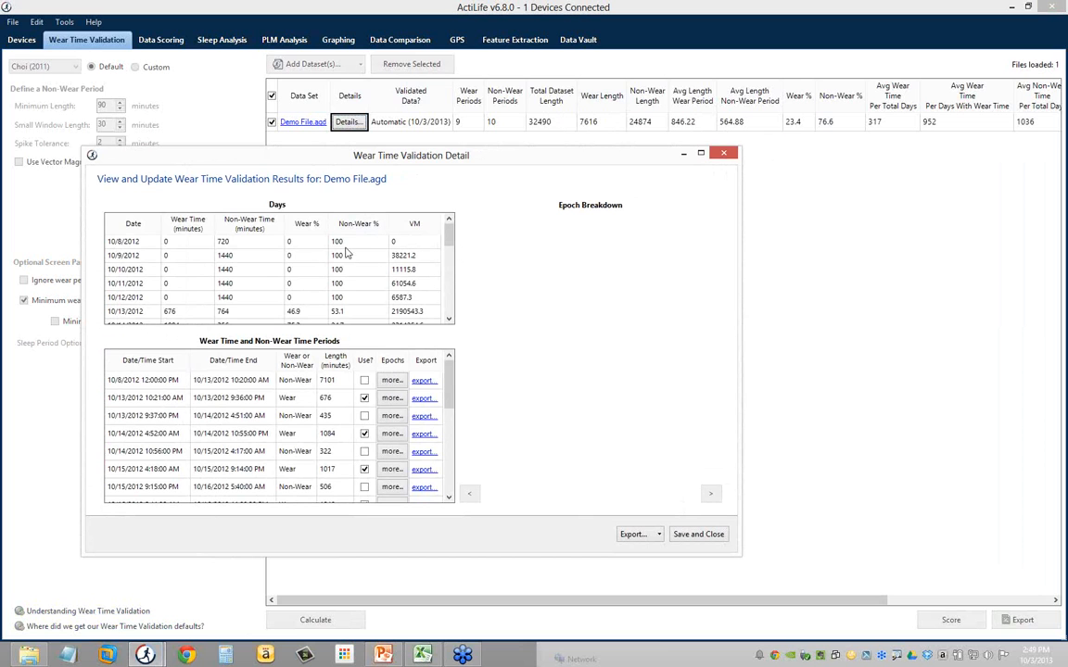
{"action": "left_click", "coordinate": [252, 270]}
{"action": "left_click_drag", "start_coordinate": [173, 241], "coordinate": [205, 289]}
{"action": "left_click", "coordinate": [250, 287]}
{"action": "left_click", "coordinate": [203, 301]}
{"action": "left_click_drag", "start_coordinate": [315, 159], "coordinate": [420, 150]}
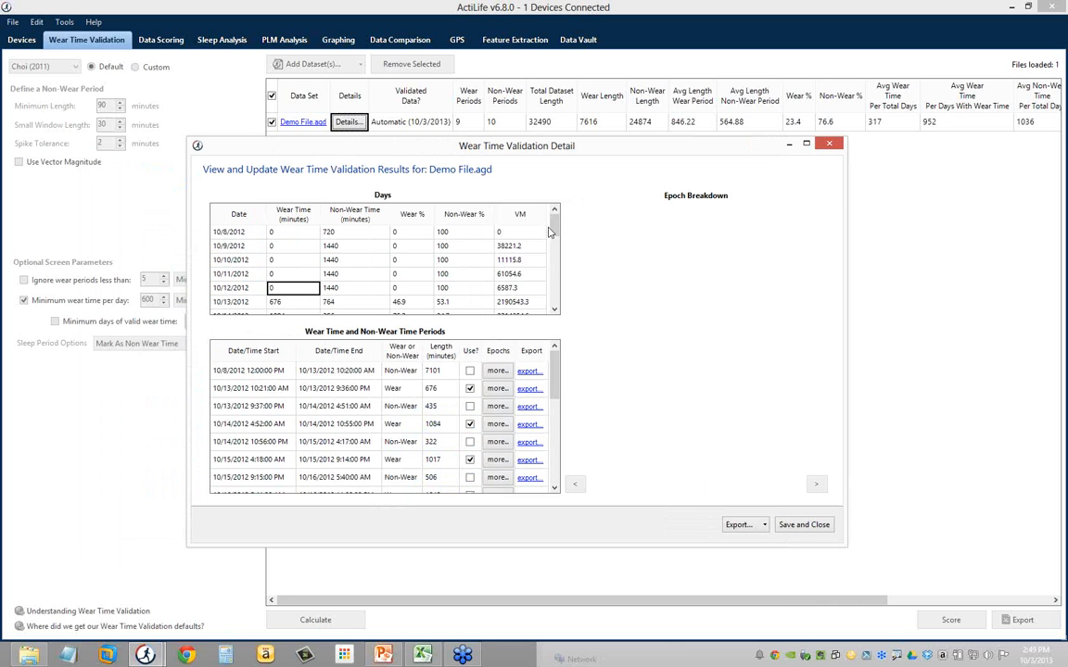
{"action": "scroll", "coordinate": [500, 205], "scroll_direction": "down", "scroll_amount": 1}
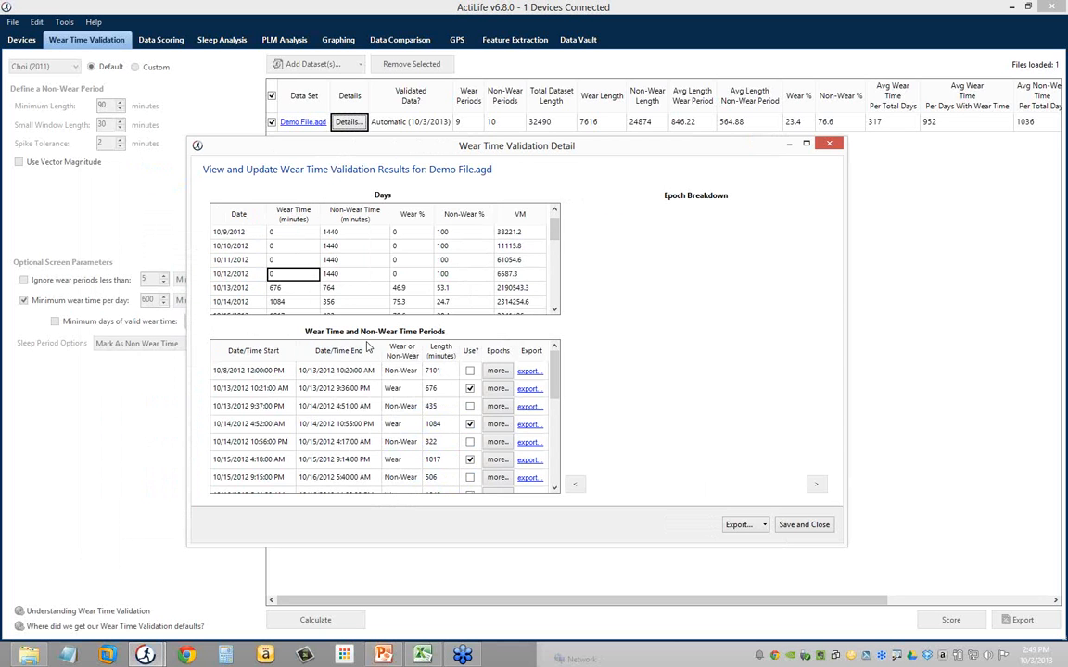
Step: Examine the start, end and wear classification of the first period, which begins 10/8/2012 12:00 PM
{"action": "left_click", "coordinate": [272, 374]}
{"action": "left_click", "coordinate": [335, 372]}
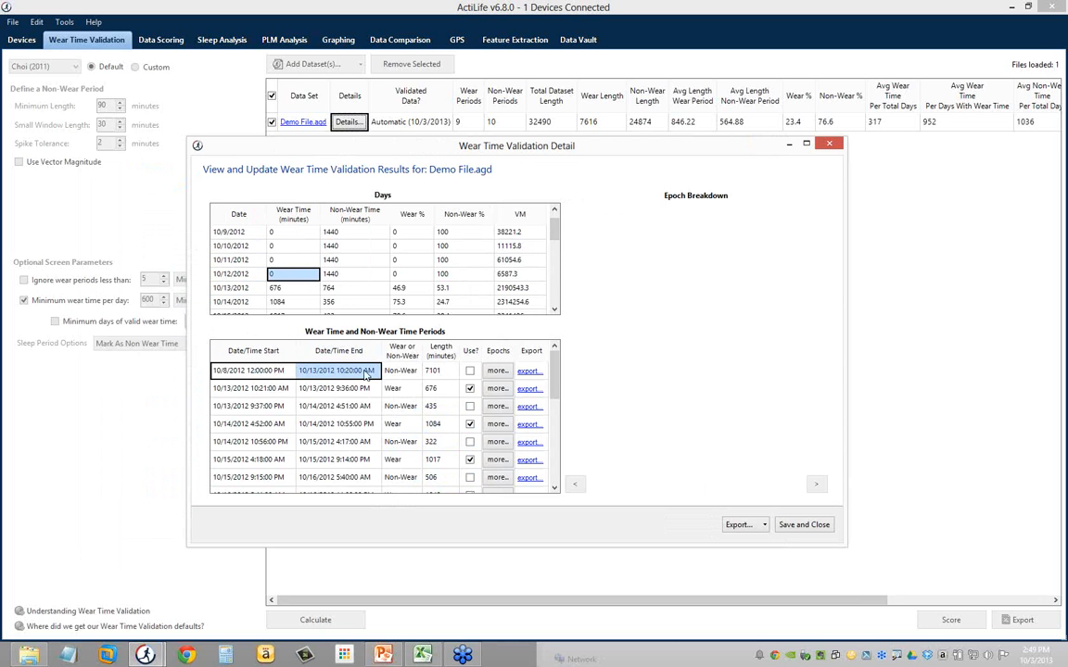
{"action": "left_click", "coordinate": [358, 390]}
{"action": "left_click_drag", "start_coordinate": [274, 371], "coordinate": [391, 379]}
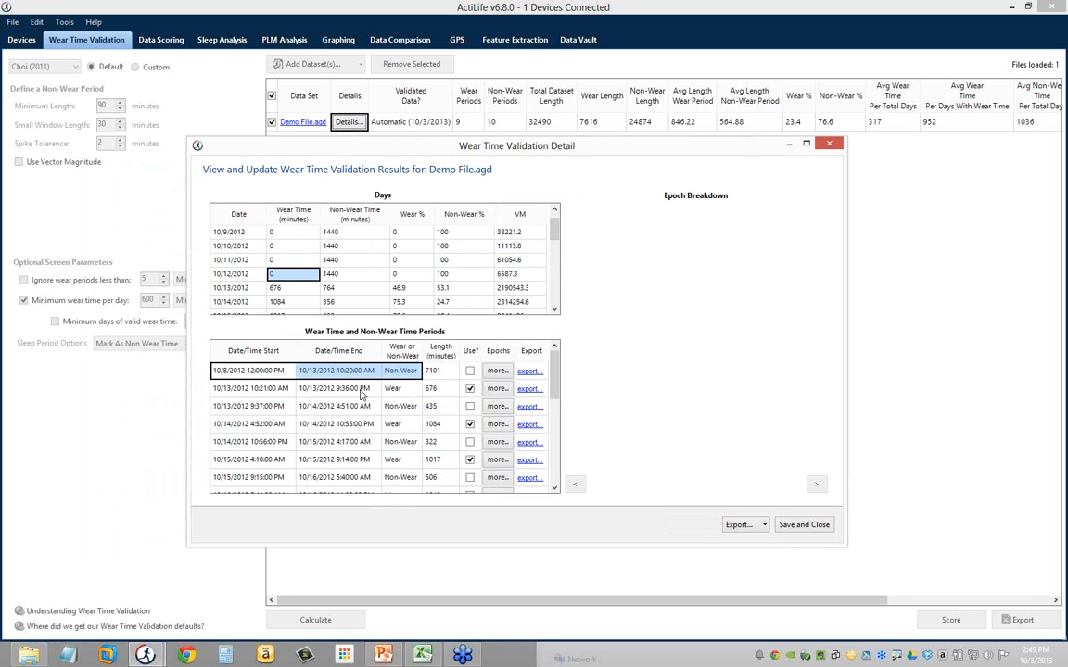
Step: Show the sleep analysis graphs of Demo File.agd and arrange them side by side with the Wear Time Validation Detail window
{"action": "left_click_drag", "start_coordinate": [479, 147], "coordinate": [448, 148]}
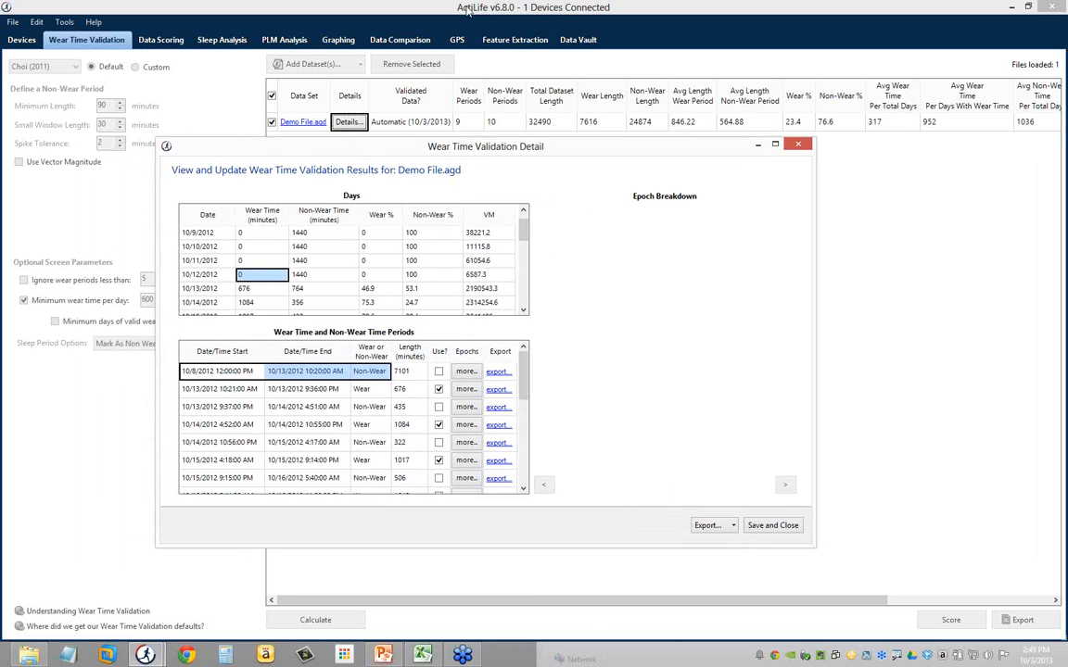
{"action": "left_click_drag", "start_coordinate": [471, 8], "coordinate": [708, 112]}
{"action": "left_click", "coordinate": [587, 147]}
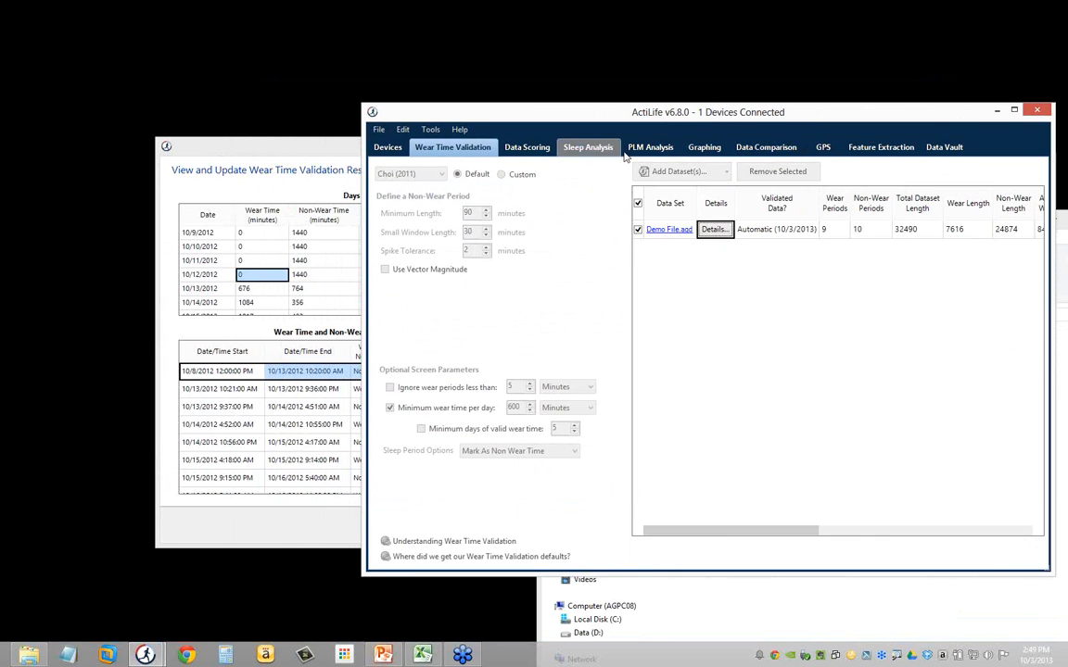
{"action": "left_click_drag", "start_coordinate": [271, 157], "coordinate": [106, 172]}
{"action": "left_click_drag", "start_coordinate": [396, 120], "coordinate": [458, 116]}
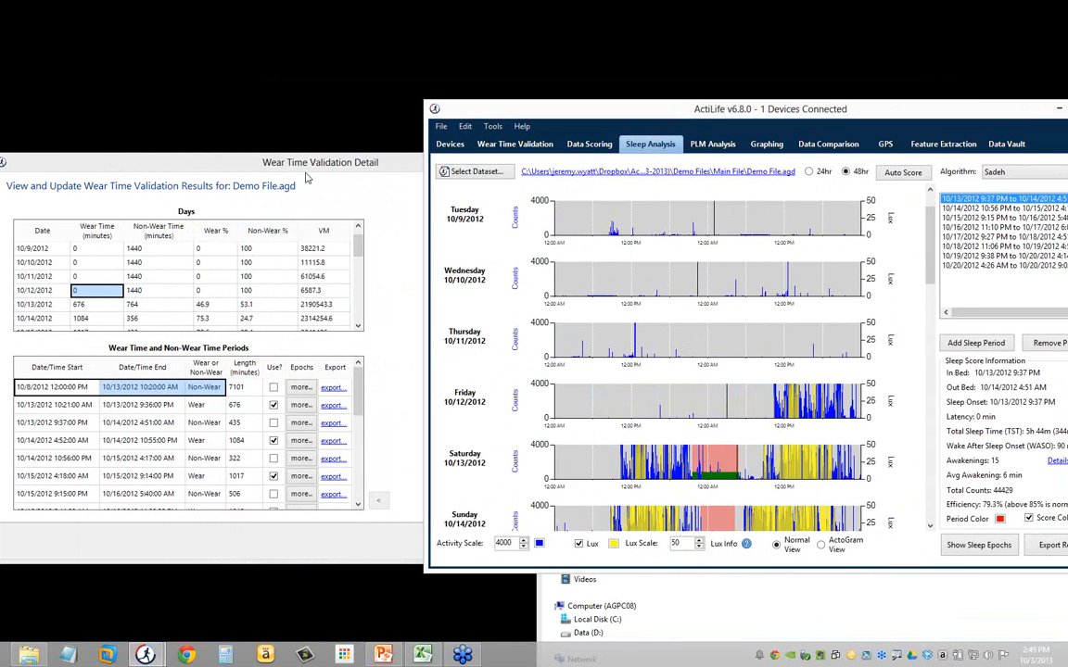
{"action": "left_click_drag", "start_coordinate": [578, 115], "coordinate": [534, 109]}
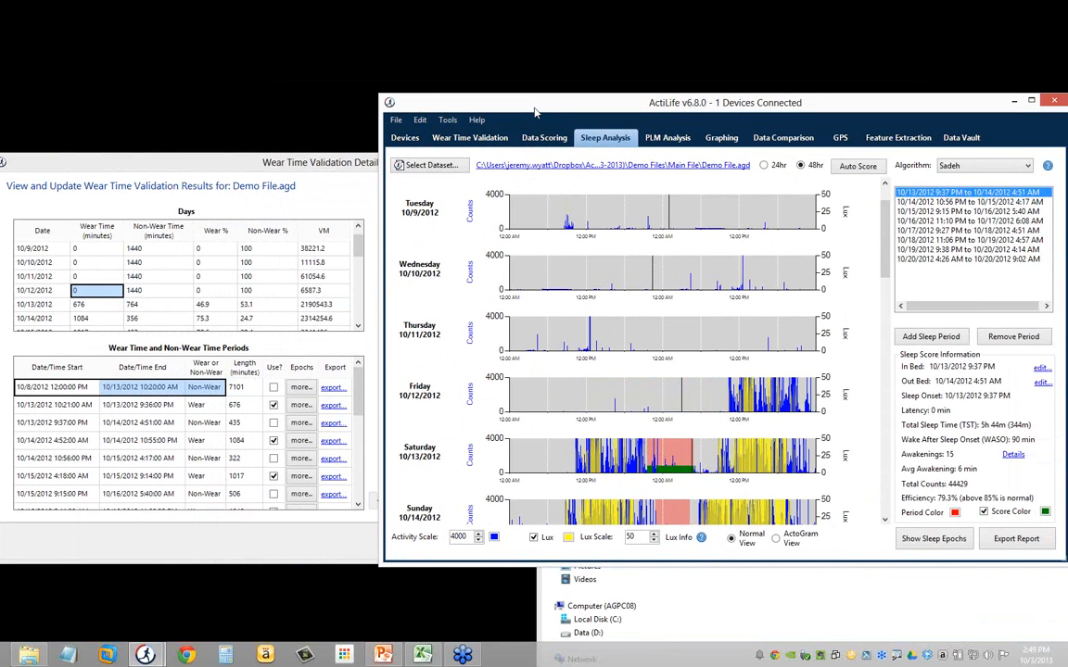
Step: Compare the non-wear period from 10/8/2012 12:00 PM to 10/13/2012 10:20 AM with the activity graphs for those days
{"action": "left_click", "coordinate": [100, 357]}
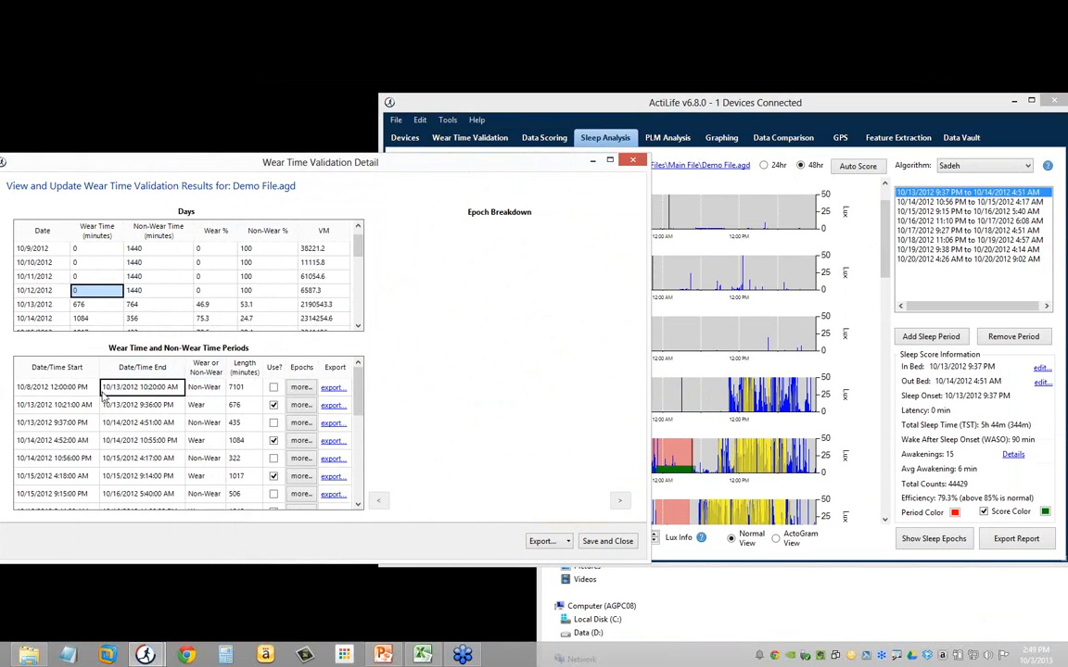
{"action": "left_click", "coordinate": [79, 394]}
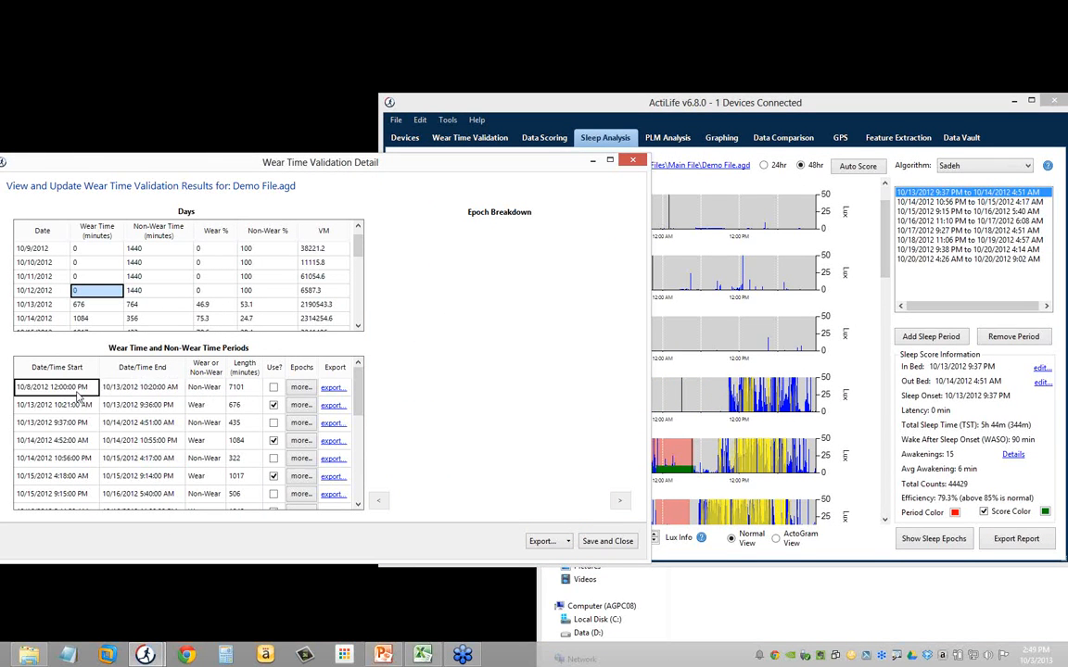
{"action": "left_click", "coordinate": [134, 396]}
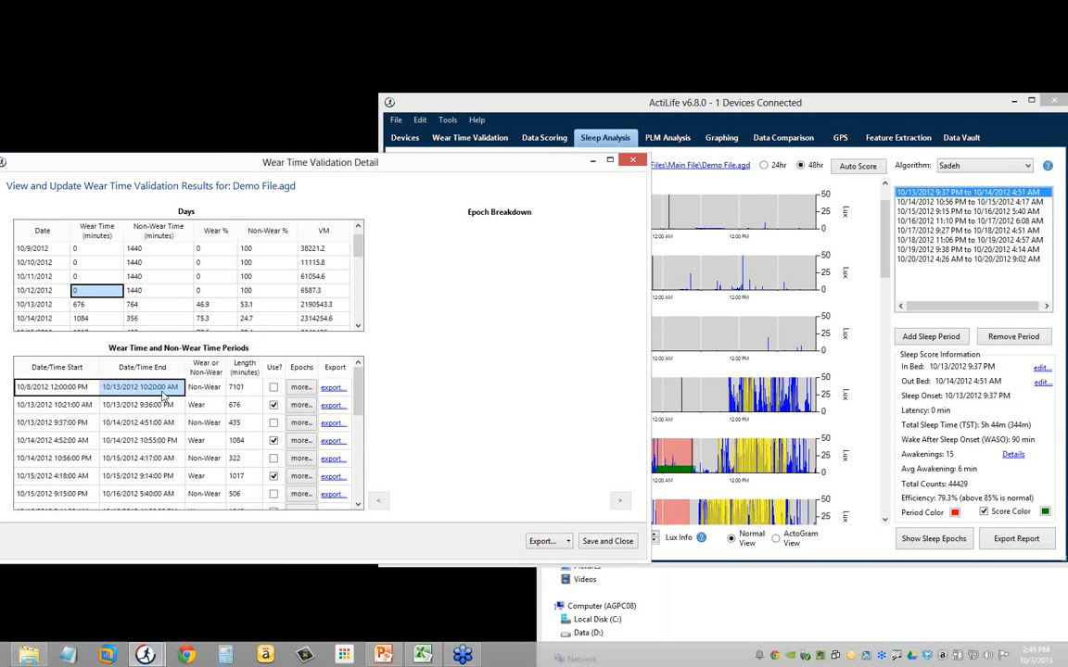
{"action": "left_click", "coordinate": [547, 98]}
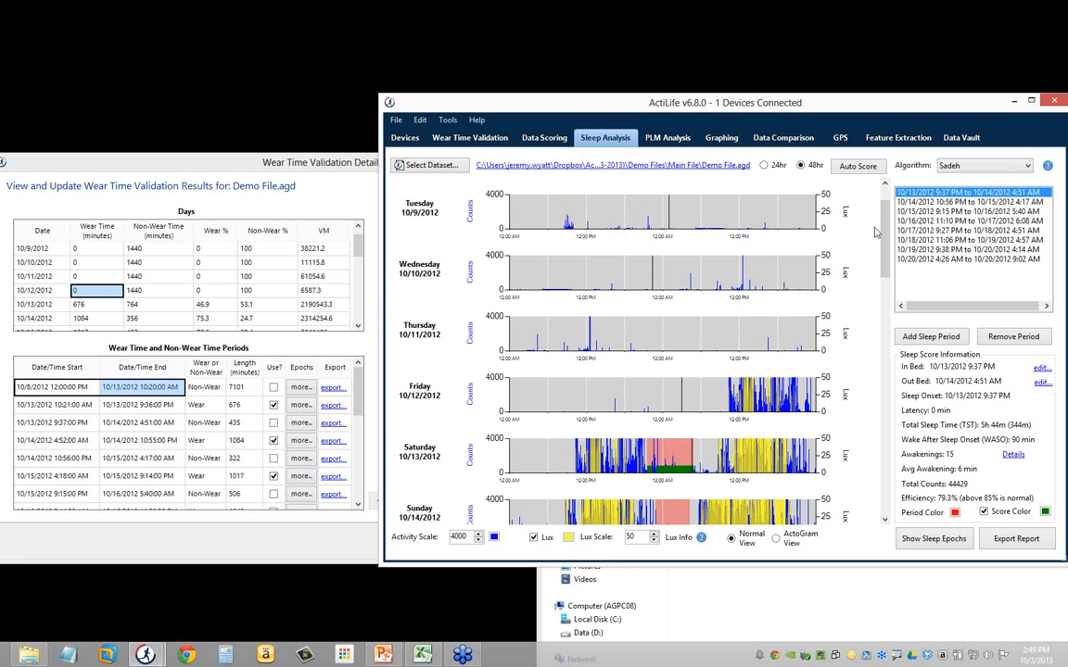
{"action": "scroll", "coordinate": [876, 232], "scroll_direction": "up", "scroll_amount": 2}
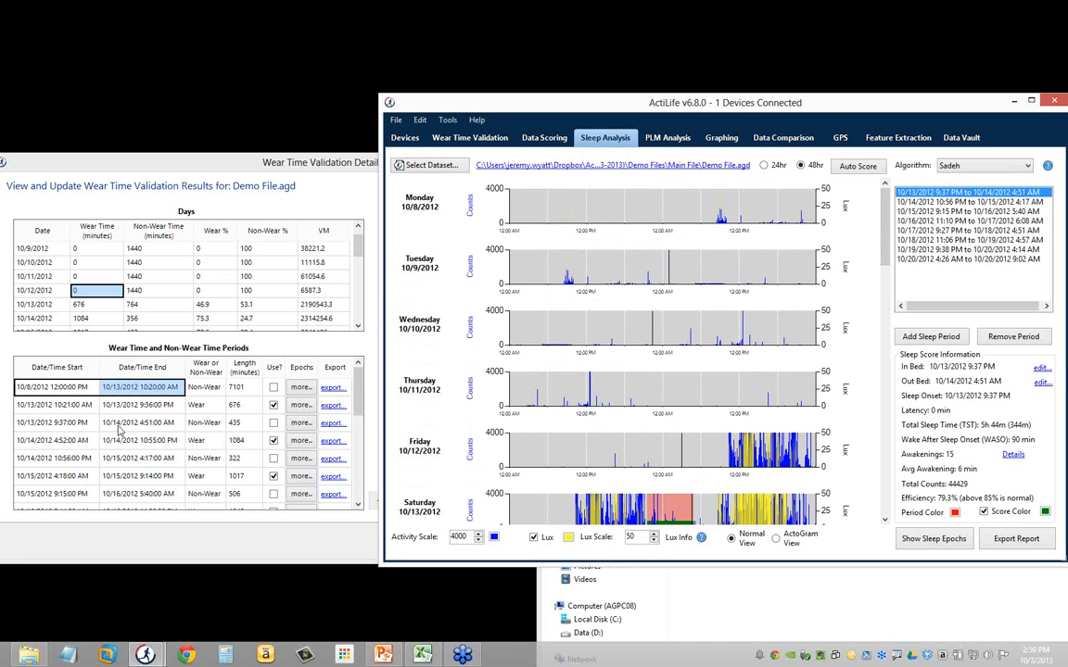
Step: Compare the non-wear period starting 10/13/2012 9:37 PM and the last listed periods with the sleep periods and late October activity graphs
{"action": "left_click", "coordinate": [65, 424]}
{"action": "left_click", "coordinate": [633, 103]}
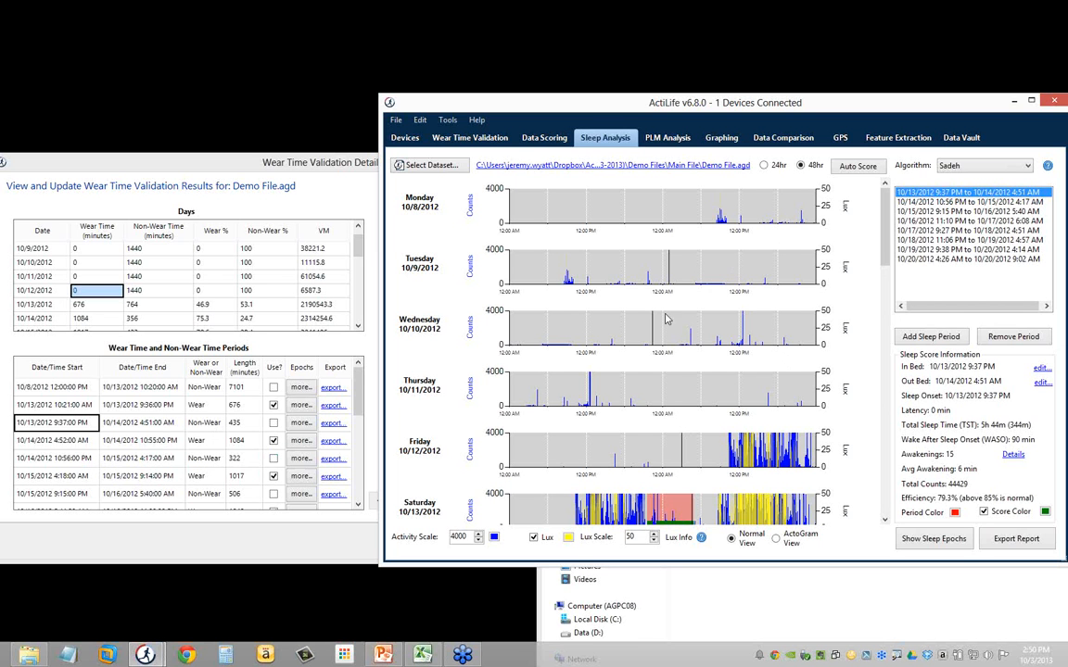
{"action": "left_click_drag", "start_coordinate": [886, 264], "coordinate": [884, 423]}
{"action": "left_click_drag", "start_coordinate": [356, 400], "coordinate": [356, 473]}
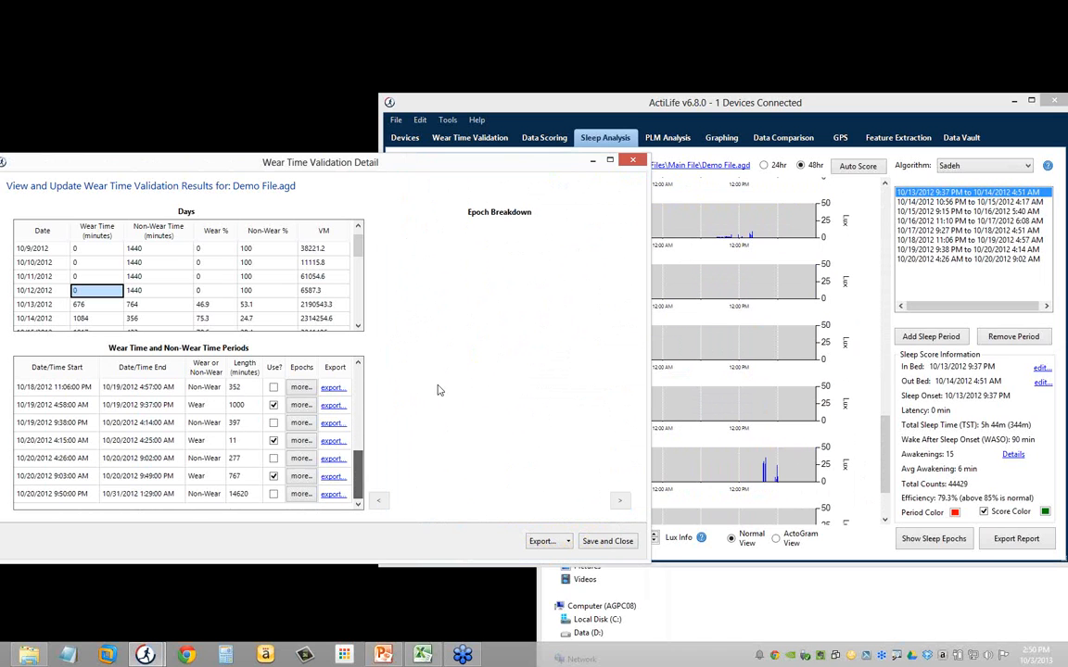
{"action": "left_click", "coordinate": [625, 139]}
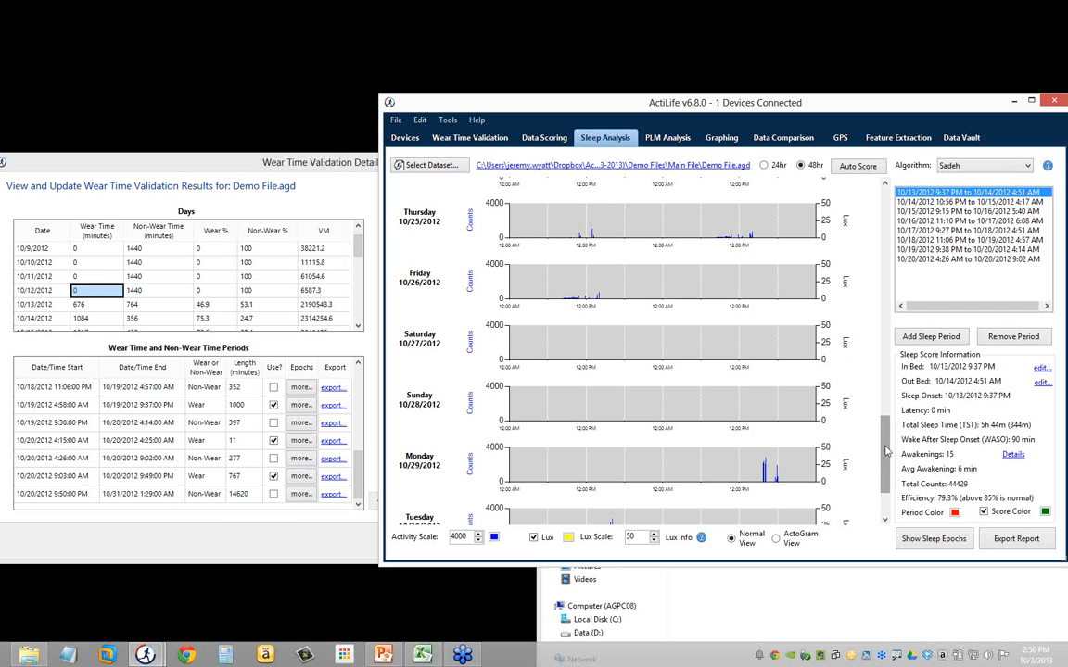
{"action": "mouse_move", "coordinate": [886, 448]}
{"action": "left_mouse_down"}
{"action": "mouse_move", "coordinate": [886, 419]}
{"action": "mouse_move", "coordinate": [886, 441]}
{"action": "left_mouse_up"}
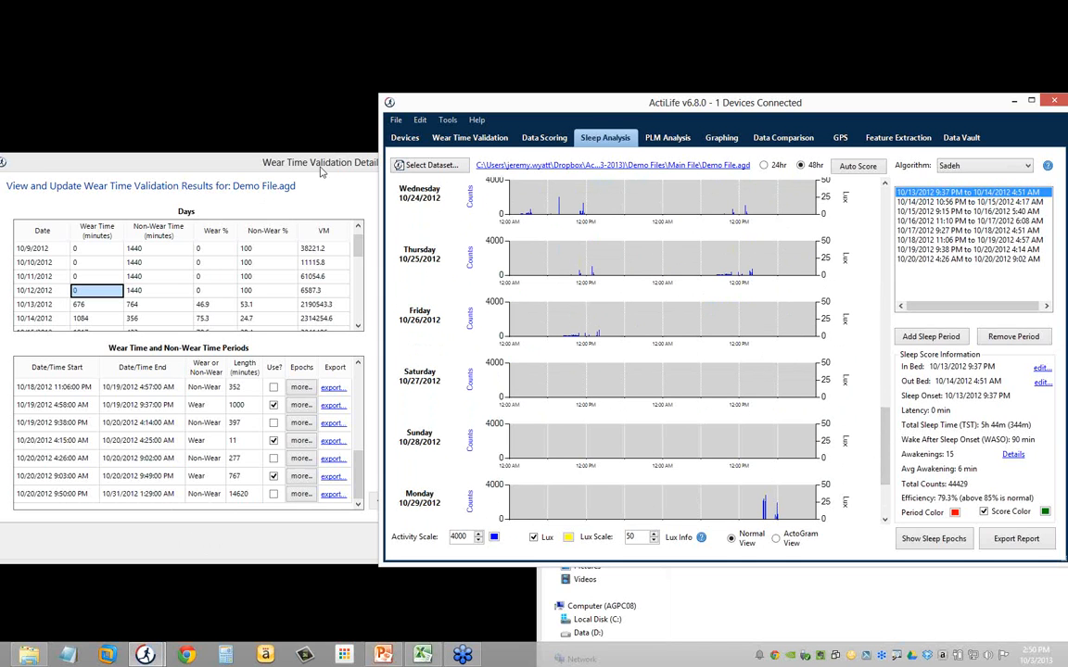
Step: Return the main window to Wear Time Validation, maximize it, and bring the Wear Time Validation Detail window back in front
{"action": "left_click", "coordinate": [468, 143]}
{"action": "left_click_drag", "start_coordinate": [346, 162], "coordinate": [512, 167]}
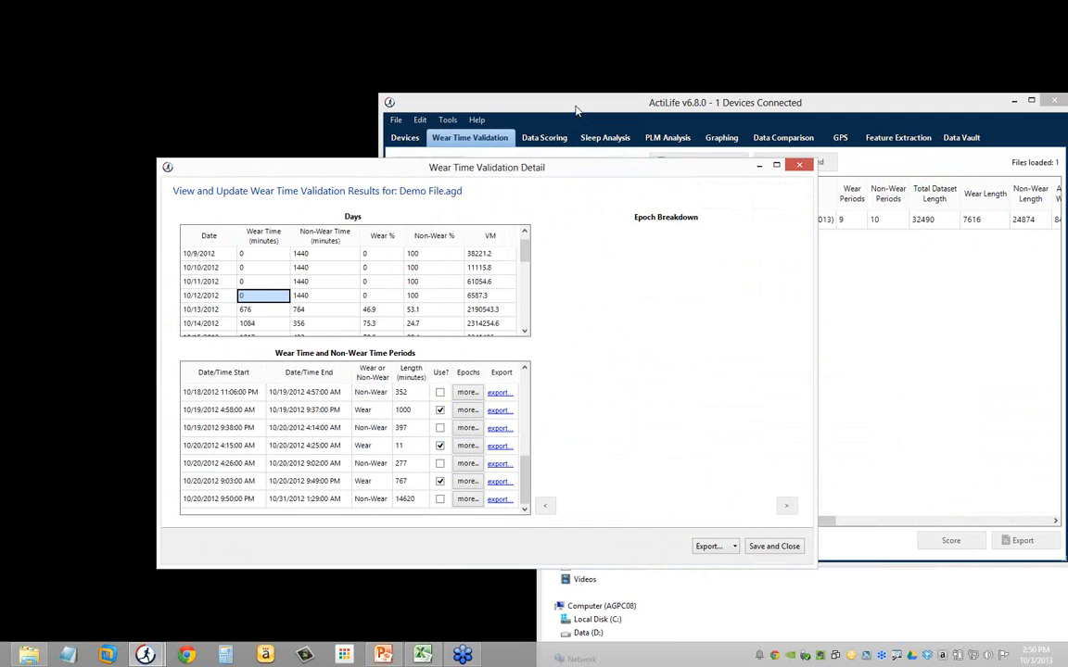
{"action": "left_click_drag", "start_coordinate": [575, 107], "coordinate": [336, 0]}
{"action": "mouse_move", "coordinate": [146, 655]}
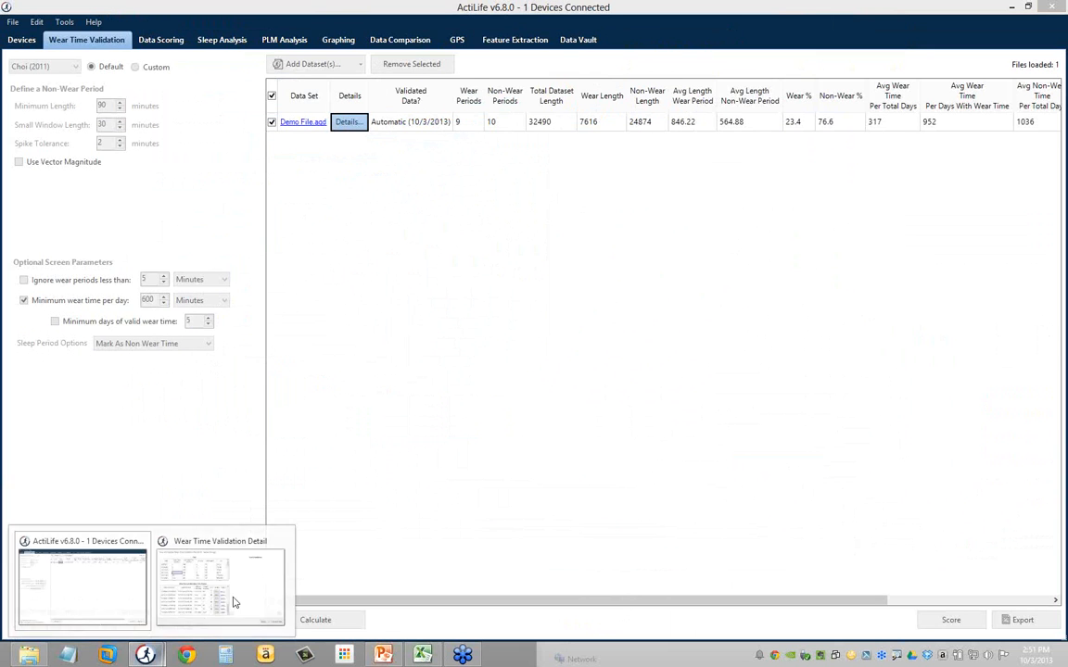
{"action": "left_click", "coordinate": [230, 600]}
{"action": "left_click_drag", "start_coordinate": [546, 168], "coordinate": [685, 147]}
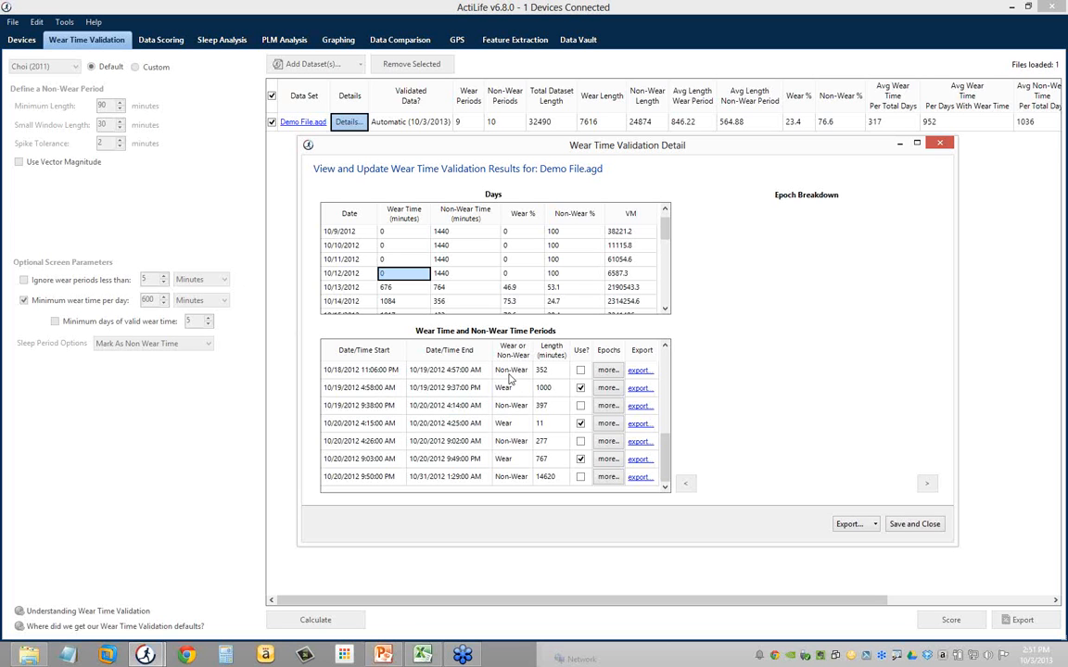
Step: Exclude the wear period starting 10/19/2012 4:58 AM from use, review its neighbouring periods, and include it again
{"action": "left_click", "coordinate": [509, 388]}
{"action": "left_click_drag", "start_coordinate": [386, 389], "coordinate": [538, 394]}
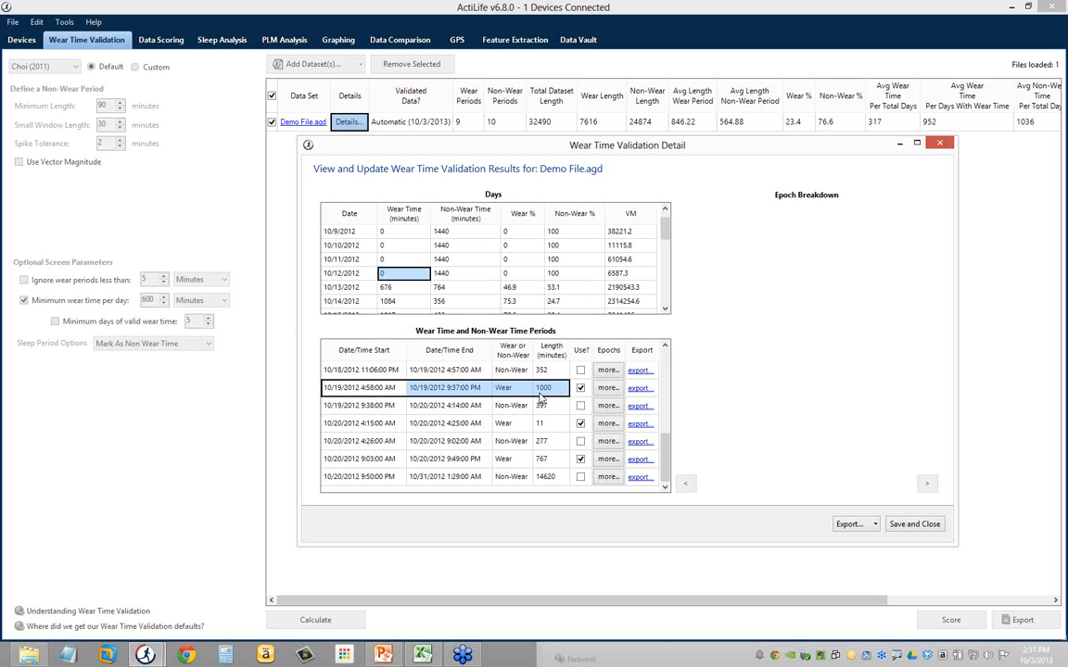
{"action": "left_click", "coordinate": [516, 392]}
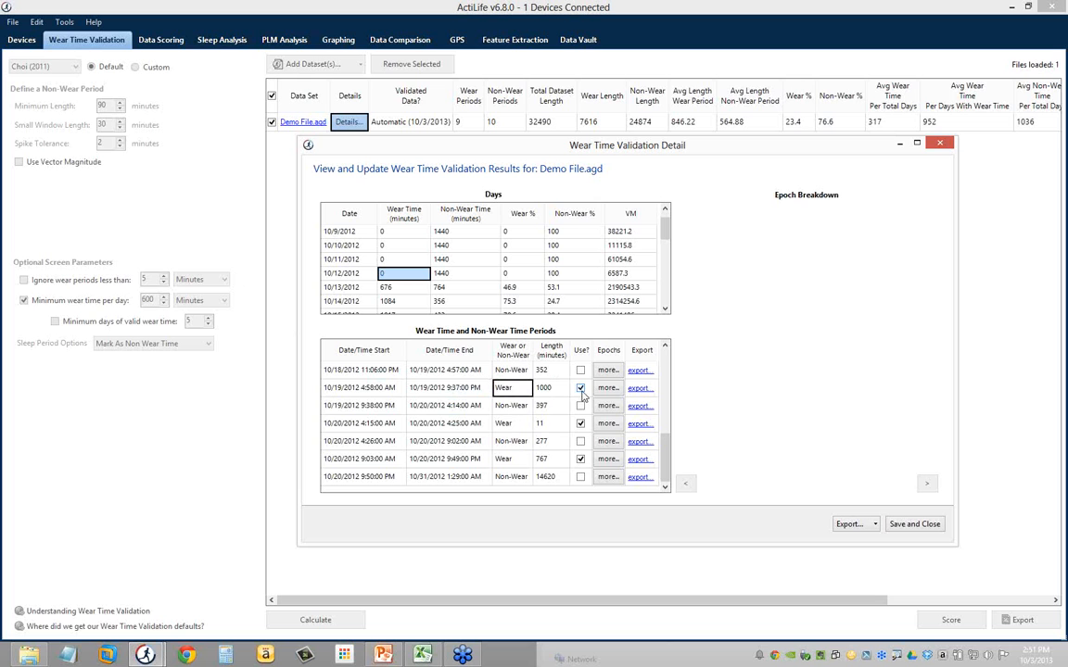
{"action": "left_click", "coordinate": [580, 388]}
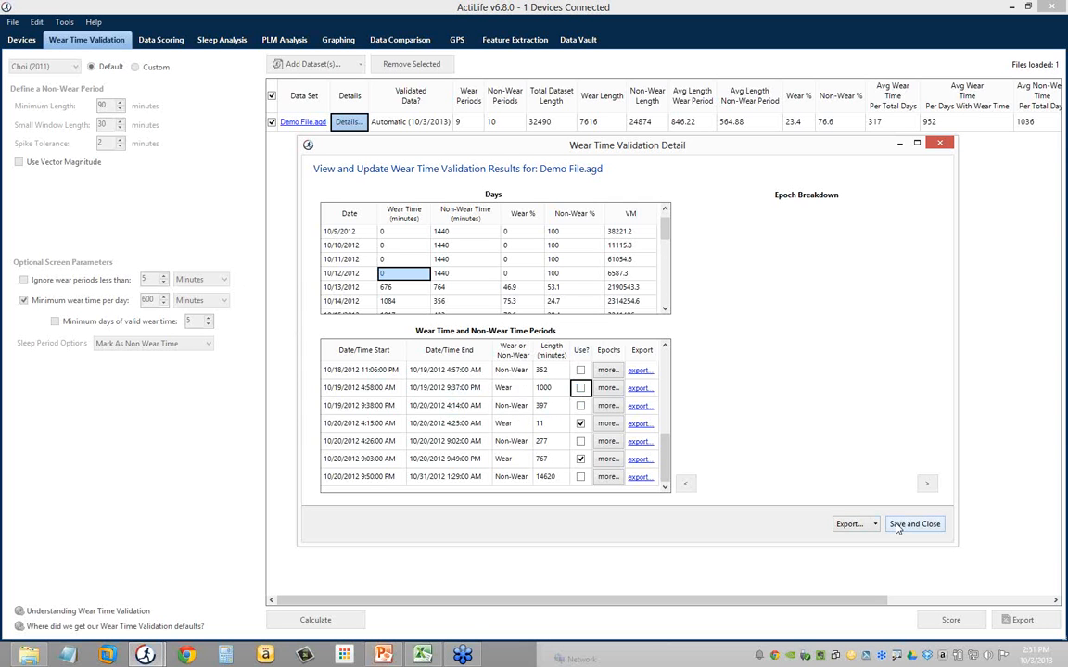
{"action": "left_click_drag", "start_coordinate": [343, 371], "coordinate": [542, 405]}
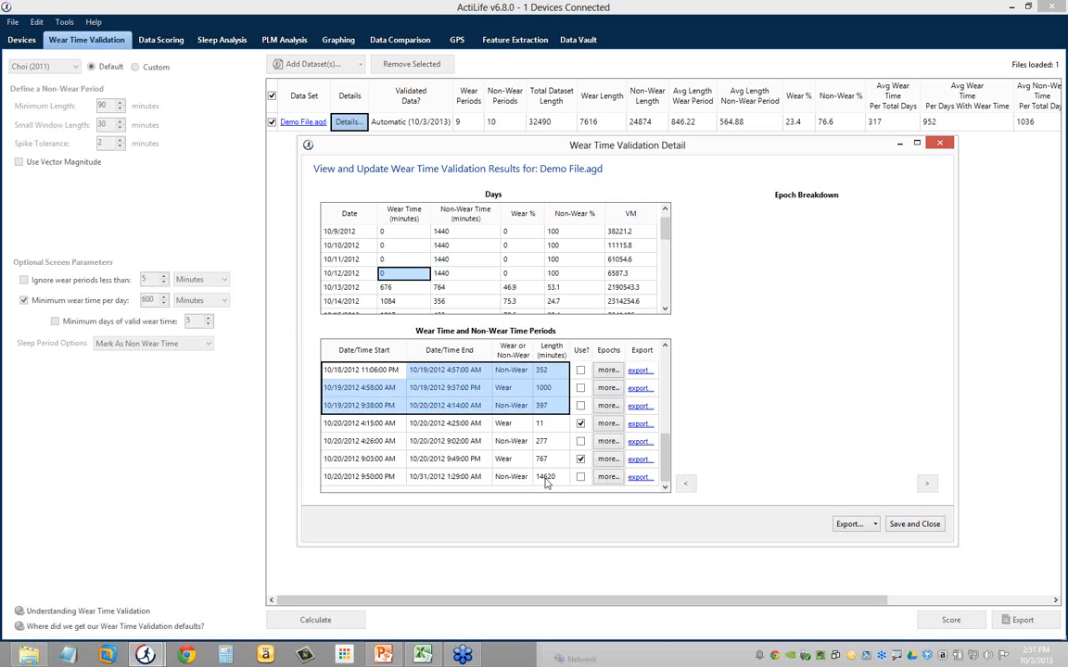
{"action": "left_click", "coordinate": [581, 388]}
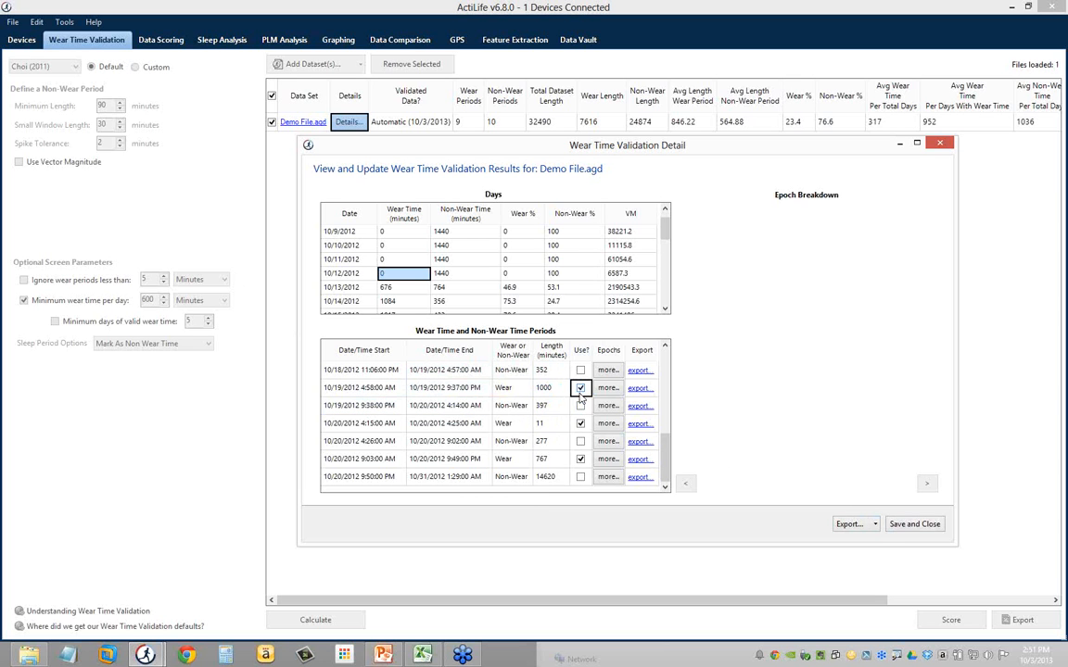
Step: Include the first non-wear period, starting 10/8/2012 12:00 PM, as used time, review it with the following wear period, and exclude it again
{"action": "left_click", "coordinate": [393, 372]}
{"action": "scroll", "coordinate": [502, 394], "scroll_direction": "up", "scroll_amount": 5}
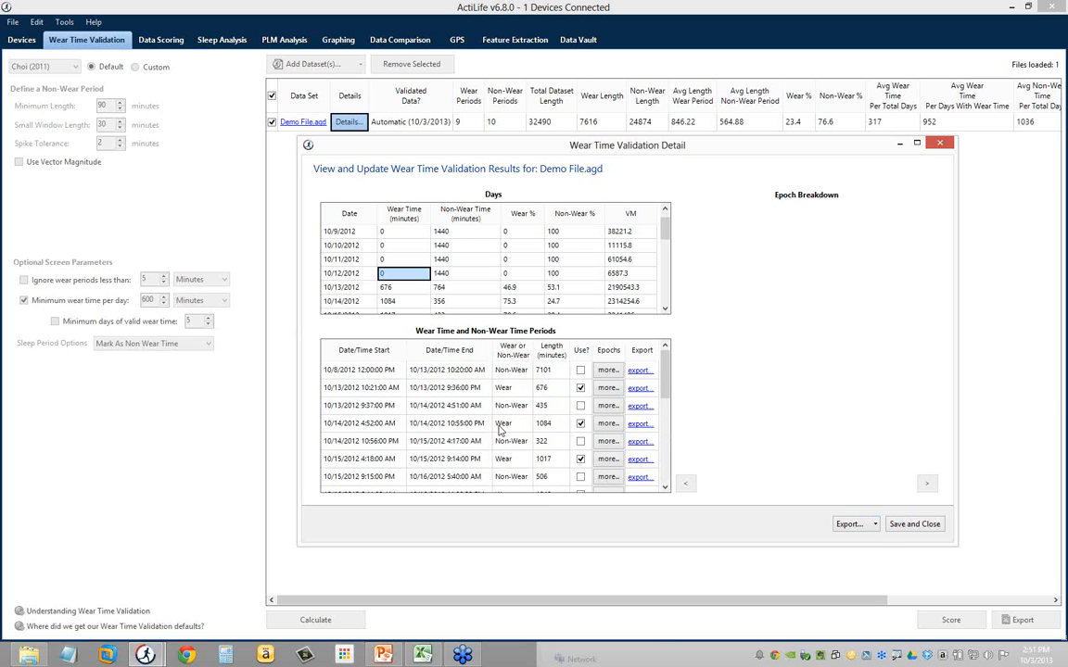
{"action": "left_click", "coordinate": [466, 372]}
{"action": "left_click_drag", "start_coordinate": [466, 374], "coordinate": [538, 377]}
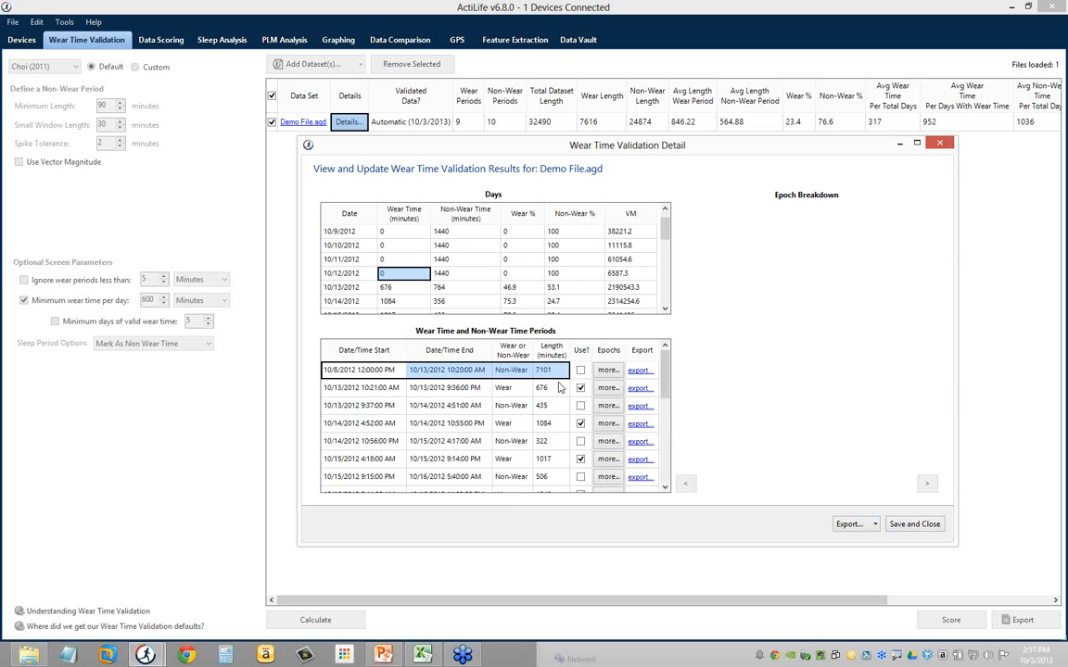
{"action": "left_click", "coordinate": [554, 387]}
{"action": "left_click", "coordinate": [580, 371]}
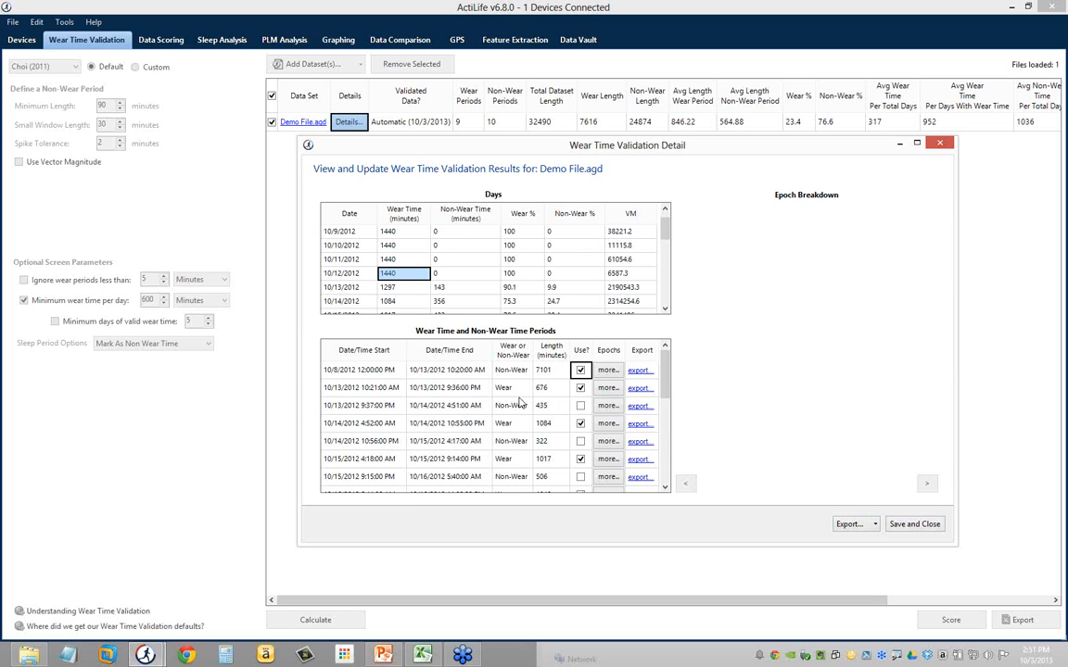
{"action": "left_click_drag", "start_coordinate": [365, 371], "coordinate": [552, 393]}
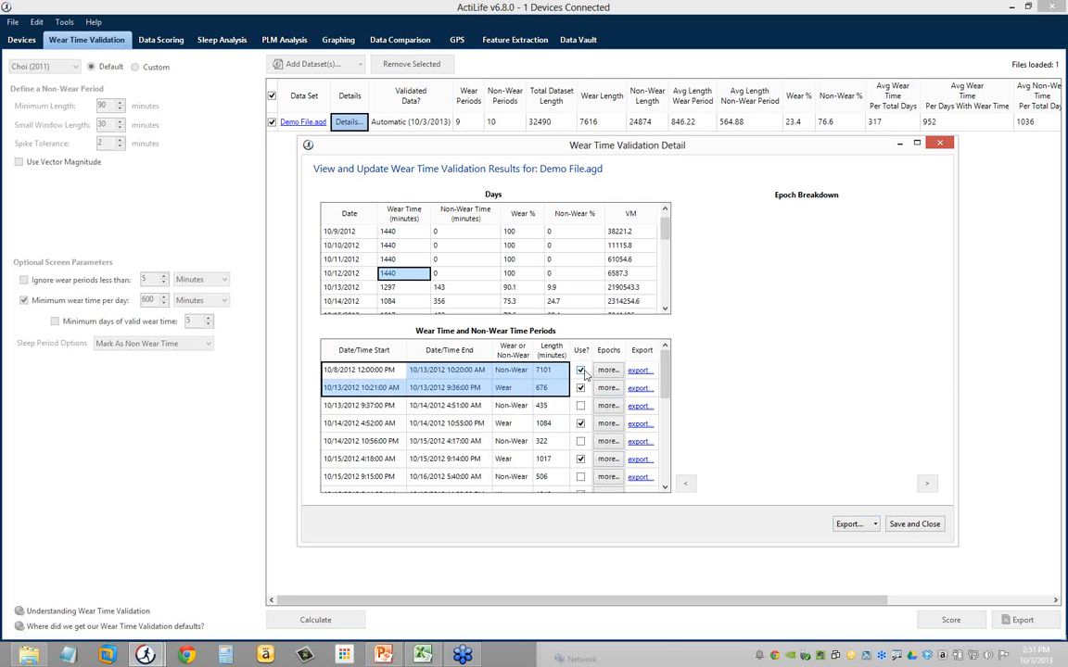
{"action": "left_click", "coordinate": [580, 371]}
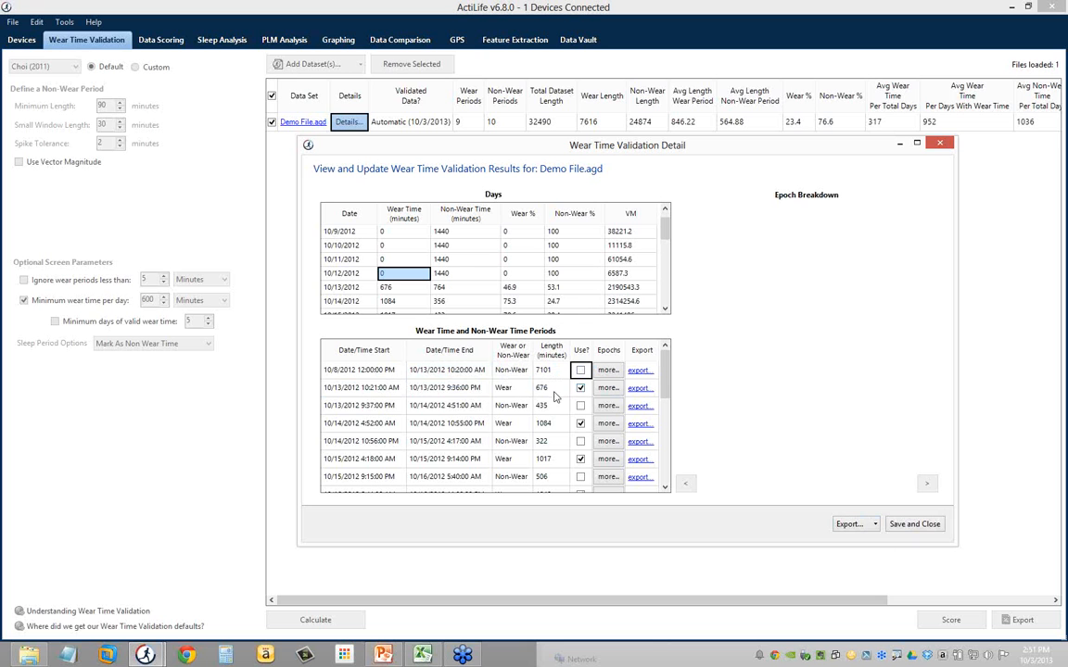
Step: Exclude the wear period from 10/13/2012 10:21 AM to 9:36 PM from use and review it with its adjacent non-wear periods
{"action": "left_click", "coordinate": [580, 388]}
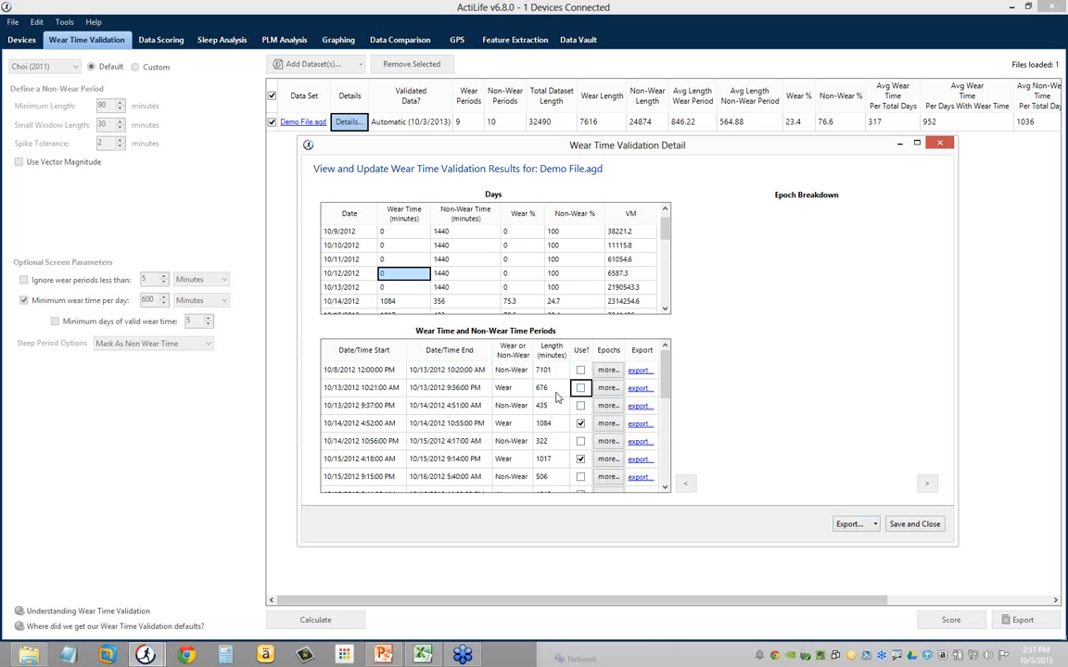
{"action": "left_click_drag", "start_coordinate": [366, 370], "coordinate": [516, 408]}
{"action": "left_click", "coordinate": [517, 408]}
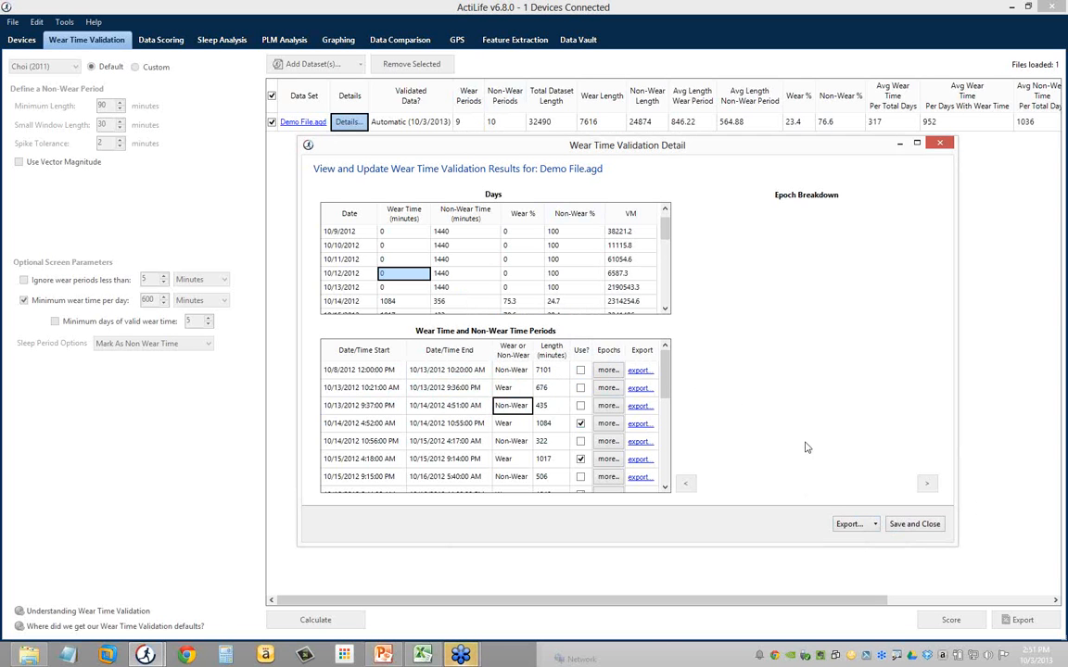
Step: Save the manual wear time adjustments and close the details, and recalculate Demo File.agd's wear time validation automatically with the Choi (2011) defaults
{"action": "left_click", "coordinate": [913, 524]}
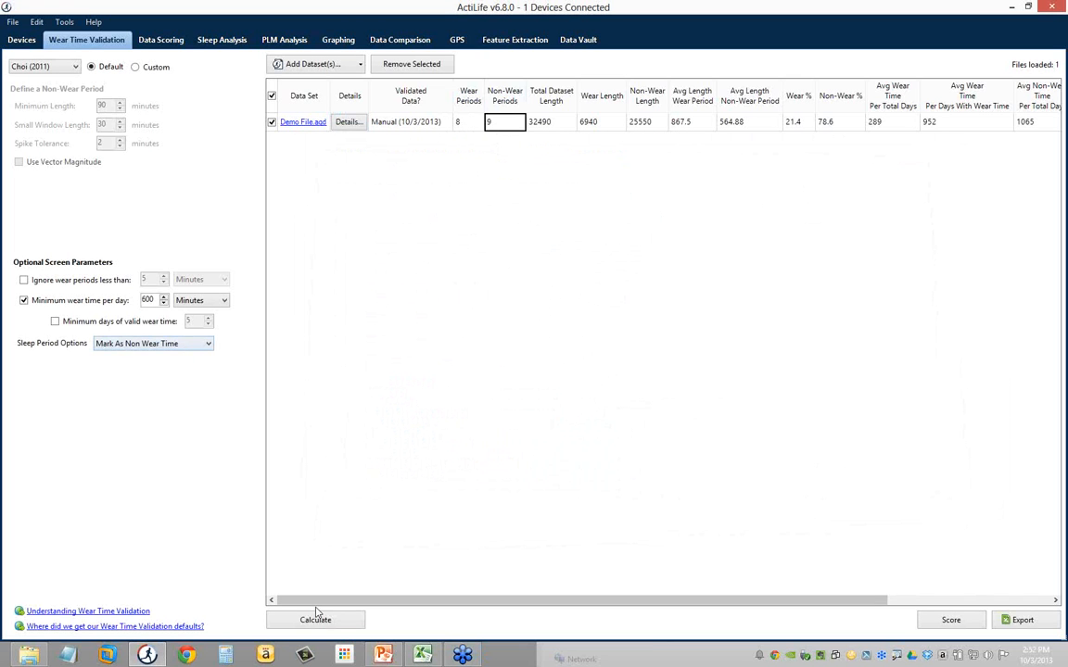
{"action": "left_click", "coordinate": [394, 128]}
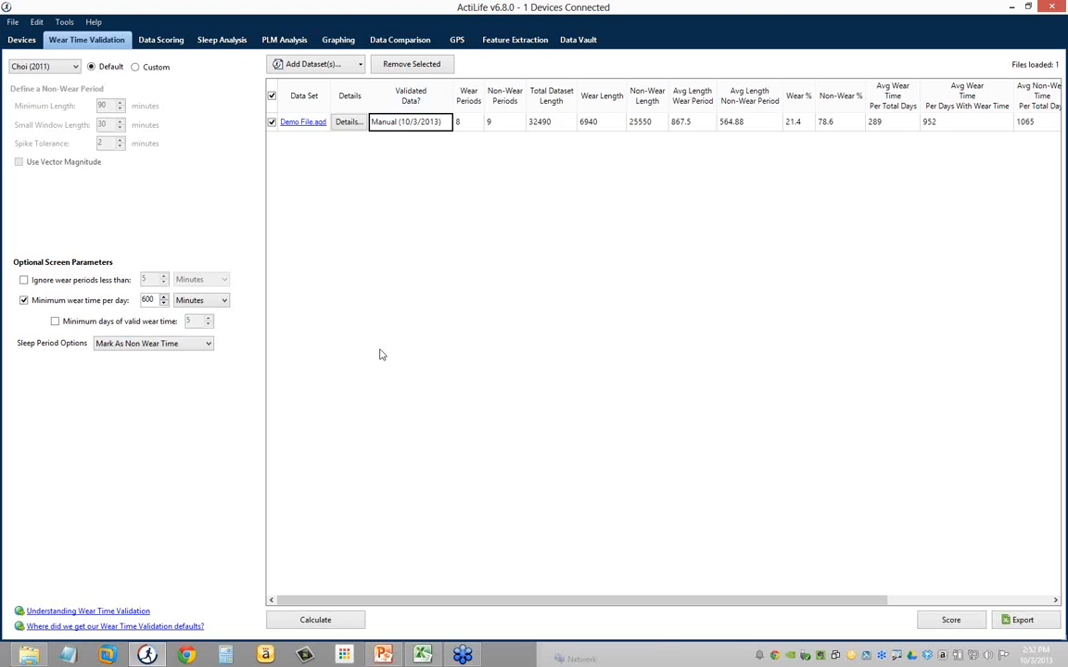
{"action": "left_click", "coordinate": [314, 620]}
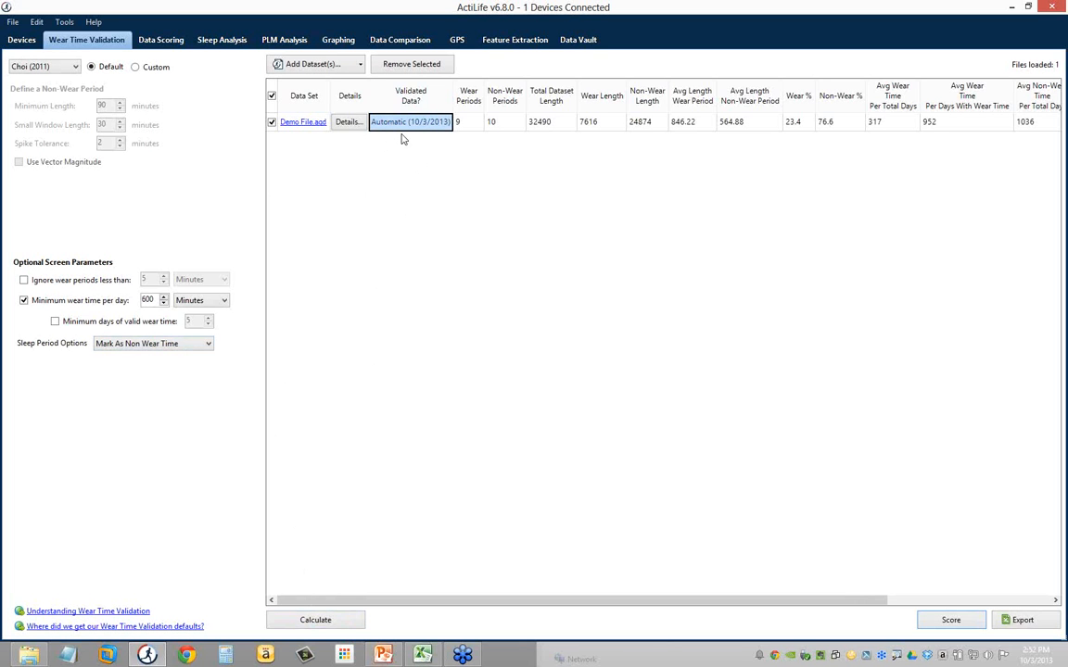
{"action": "left_click", "coordinate": [484, 125]}
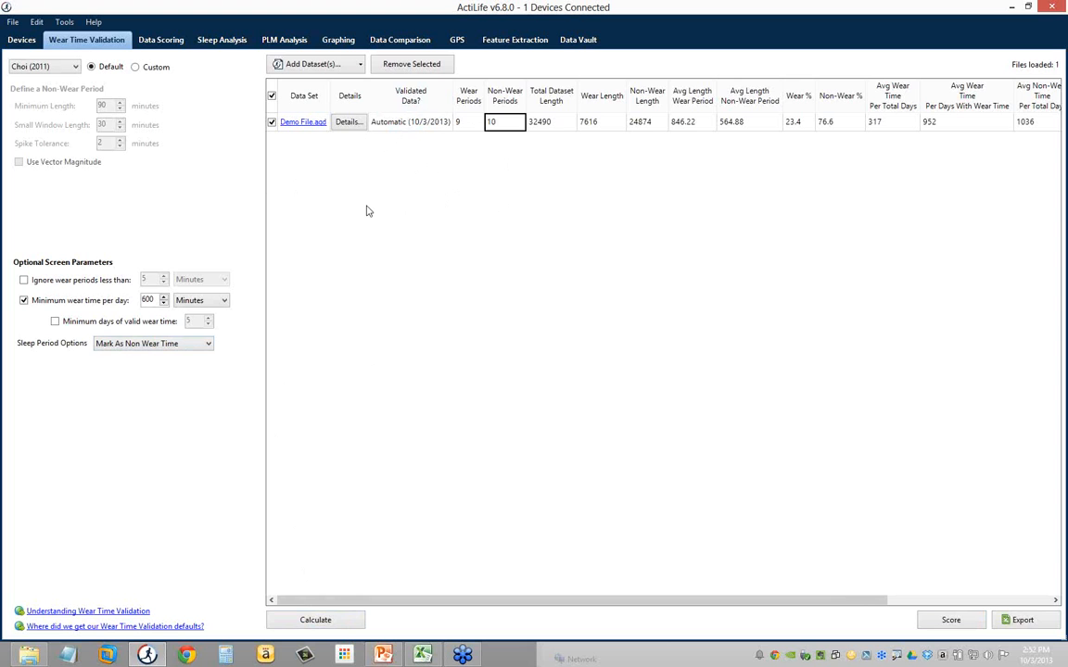
Step: Take the validated dataset to scoring, exclude non-wear times from the analysis, and calculate the scores
{"action": "left_click", "coordinate": [954, 627]}
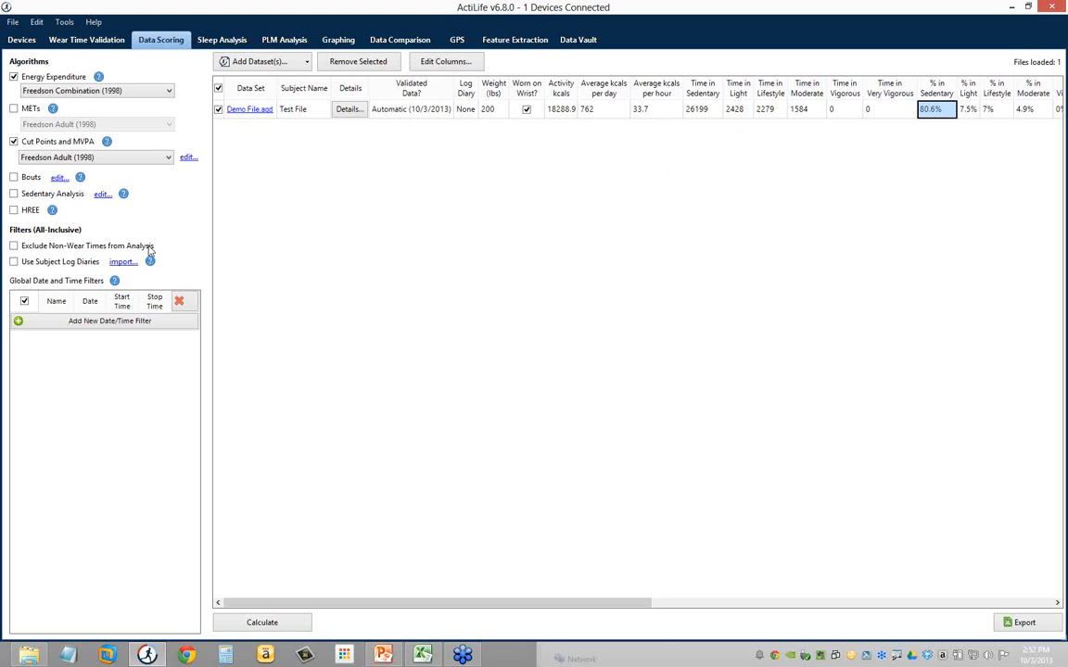
{"action": "left_click", "coordinate": [70, 249]}
{"action": "left_click", "coordinate": [299, 625]}
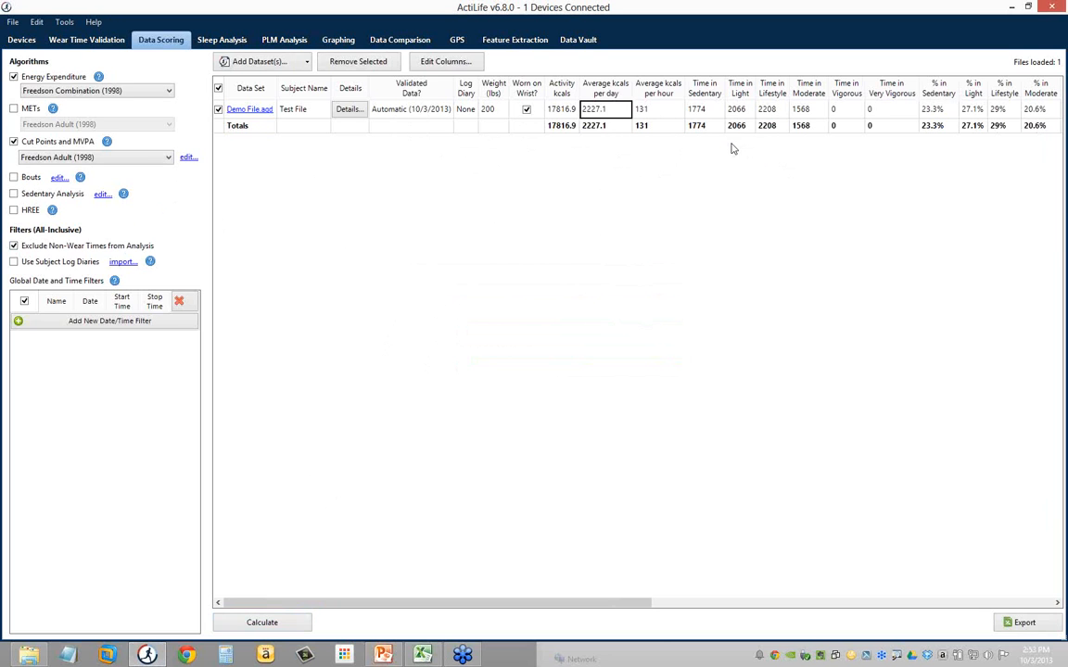
Step: Review the sedentary percentage and compare the filtered and unfiltered calendar days in the scoring results
{"action": "left_click", "coordinate": [938, 110]}
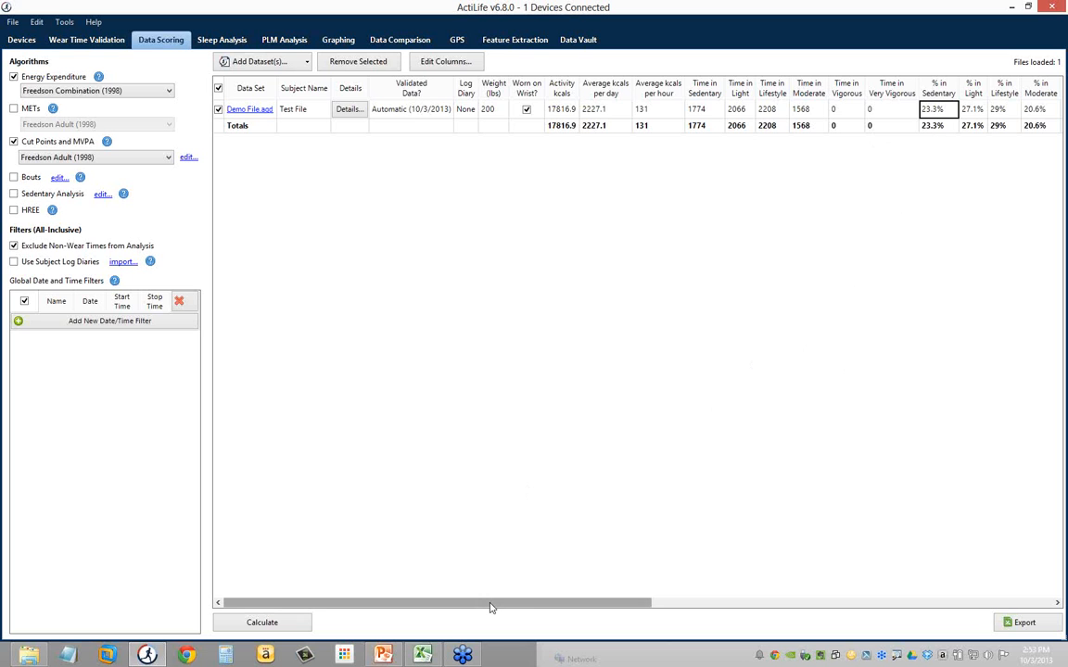
{"action": "left_click_drag", "start_coordinate": [491, 607], "coordinate": [901, 608]}
{"action": "left_click", "coordinate": [921, 112]}
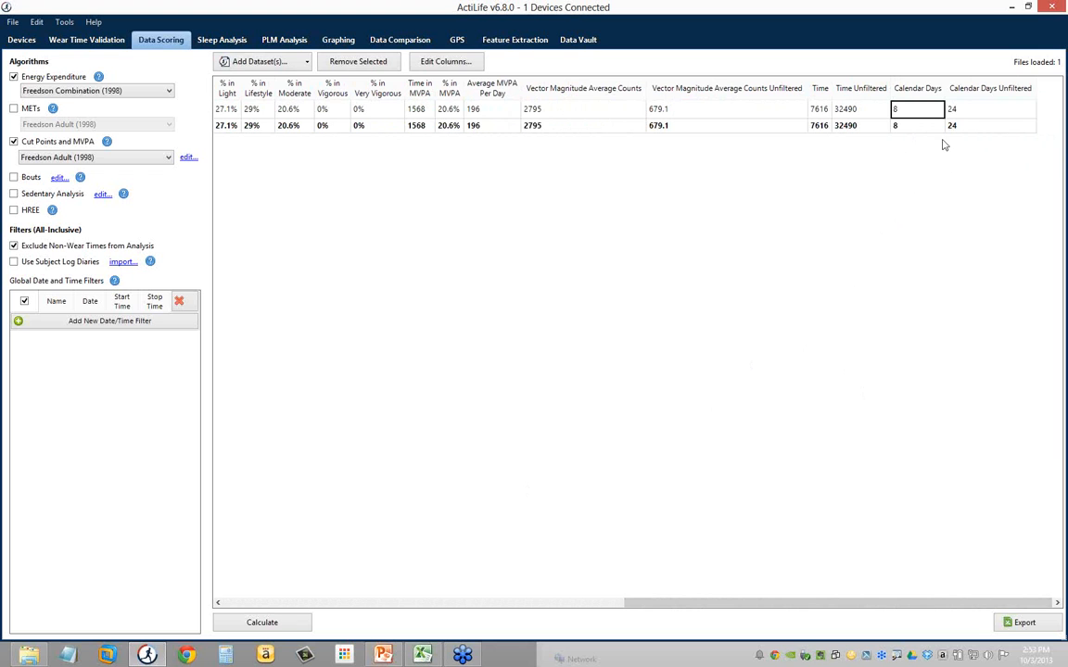
{"action": "left_click", "coordinate": [962, 113]}
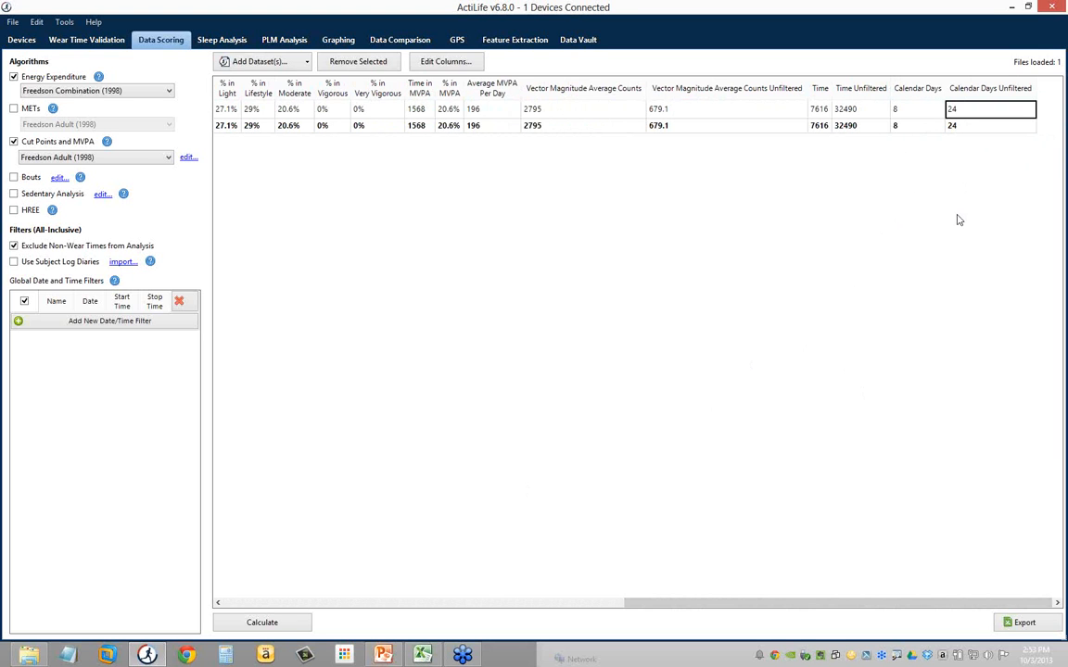
{"action": "left_click", "coordinate": [928, 113], "text": "shift"}
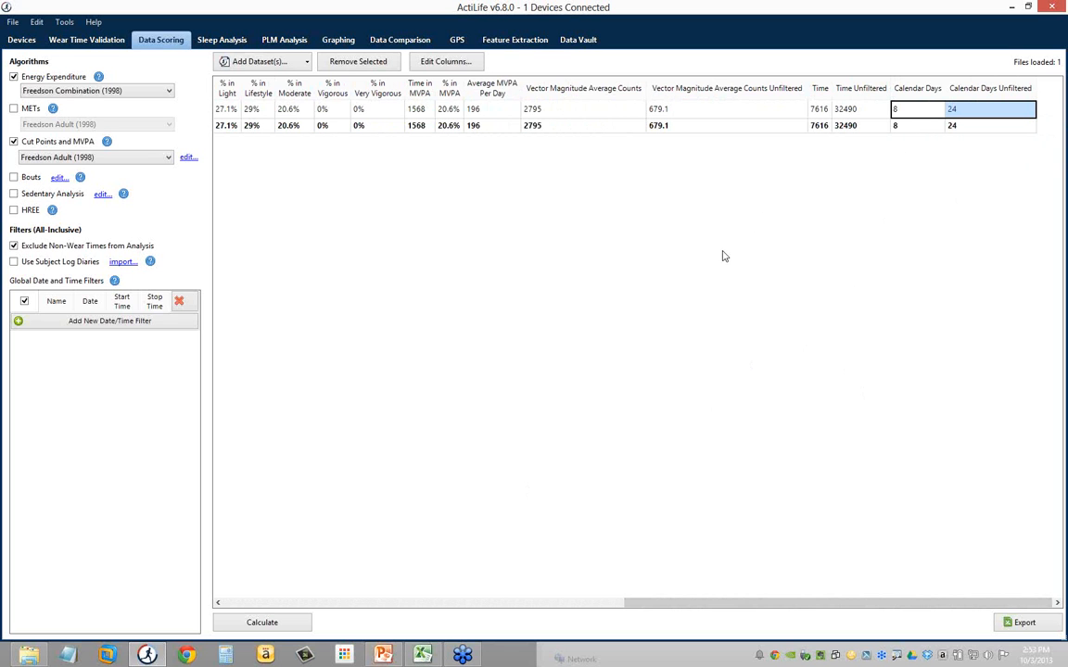
Step: Recalculate the scores with non-wear times included for comparison, and calculate again with them excluded
{"action": "left_click_drag", "start_coordinate": [638, 601], "coordinate": [326, 603]}
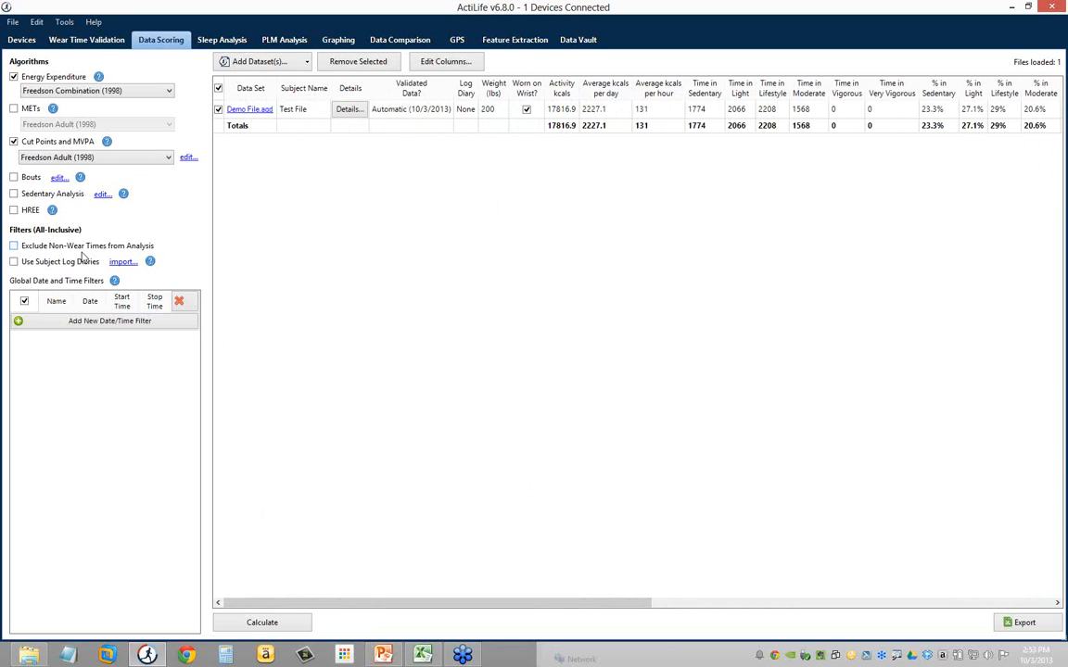
{"action": "left_click", "coordinate": [289, 624]}
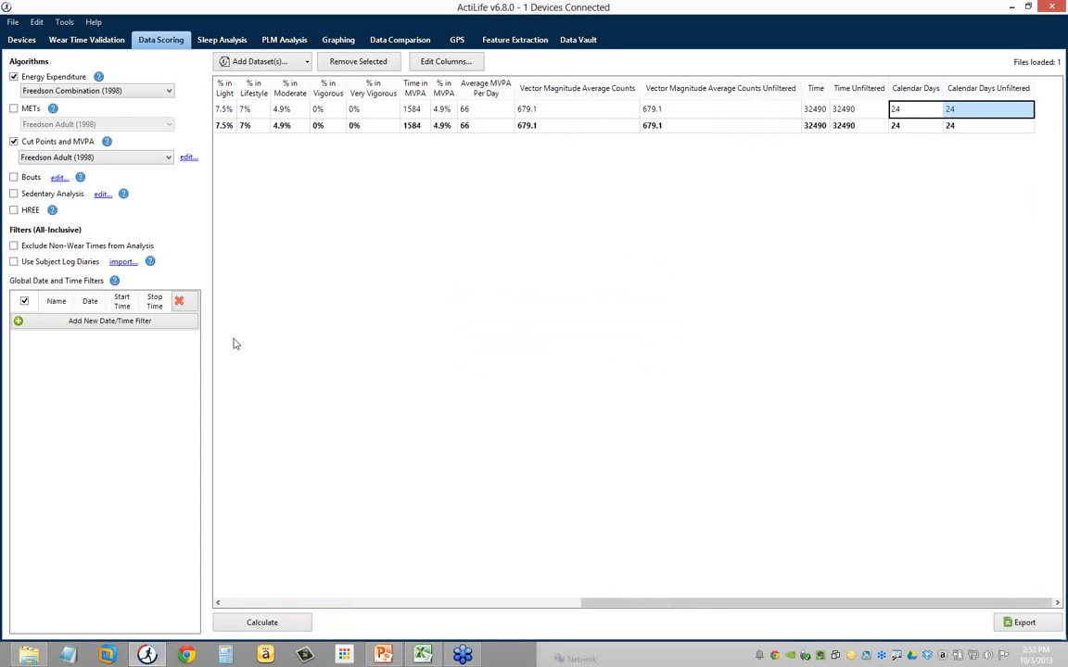
{"action": "left_click", "coordinate": [41, 247]}
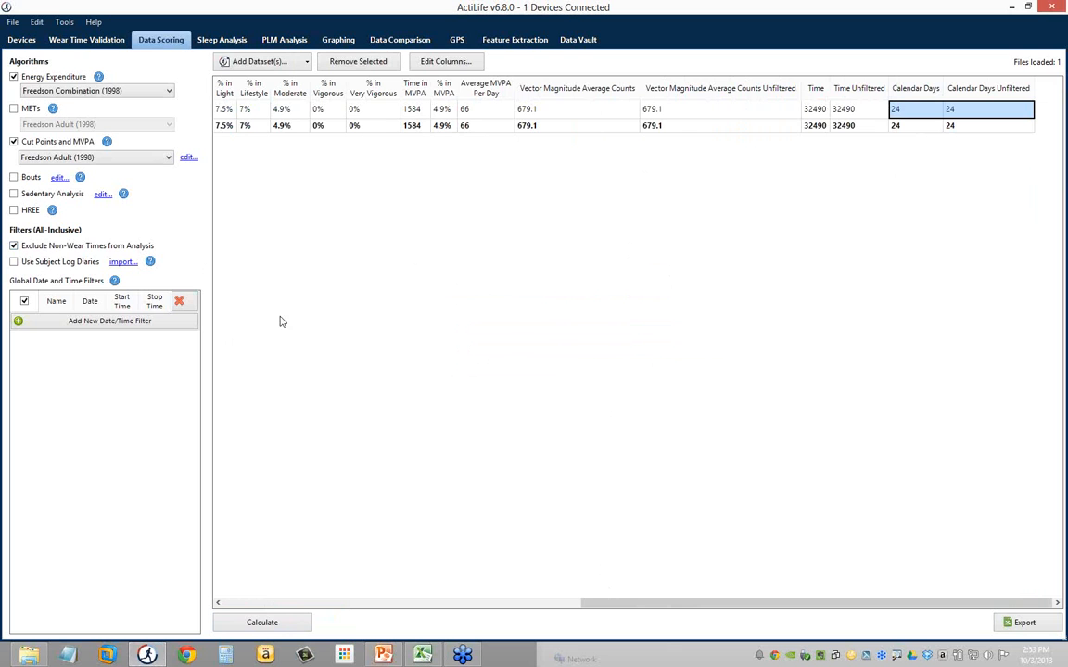
{"action": "left_click", "coordinate": [300, 625]}
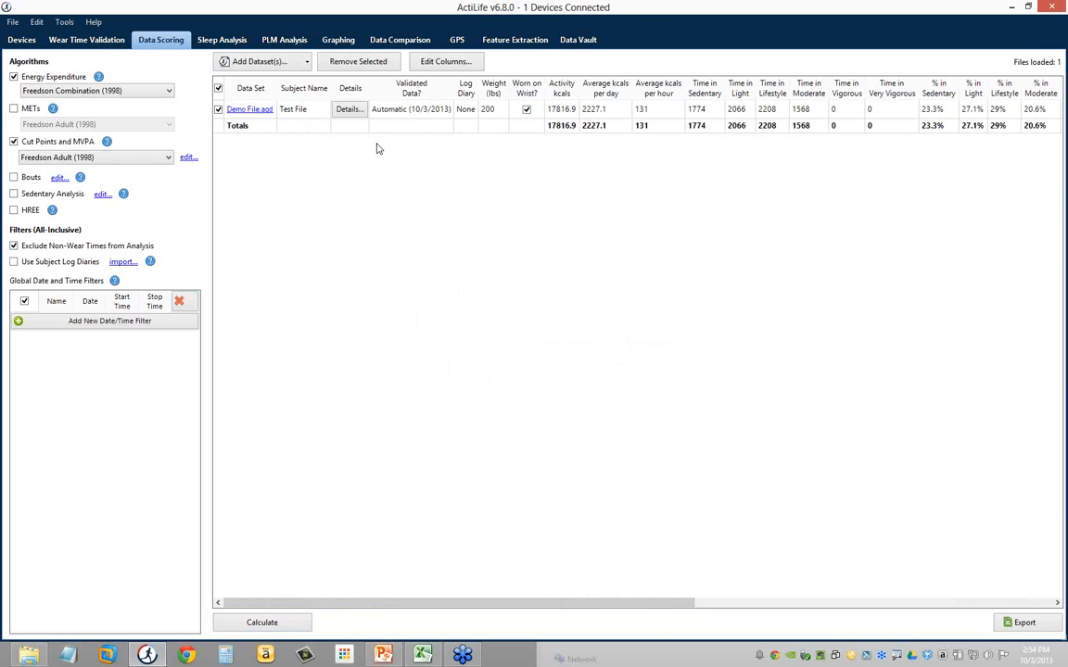
Step: Open the scoring details of Demo File.agd and examine the hours of 10/13/2012 and the epochs of its 10:00 AM hour
{"action": "left_click", "coordinate": [348, 110]}
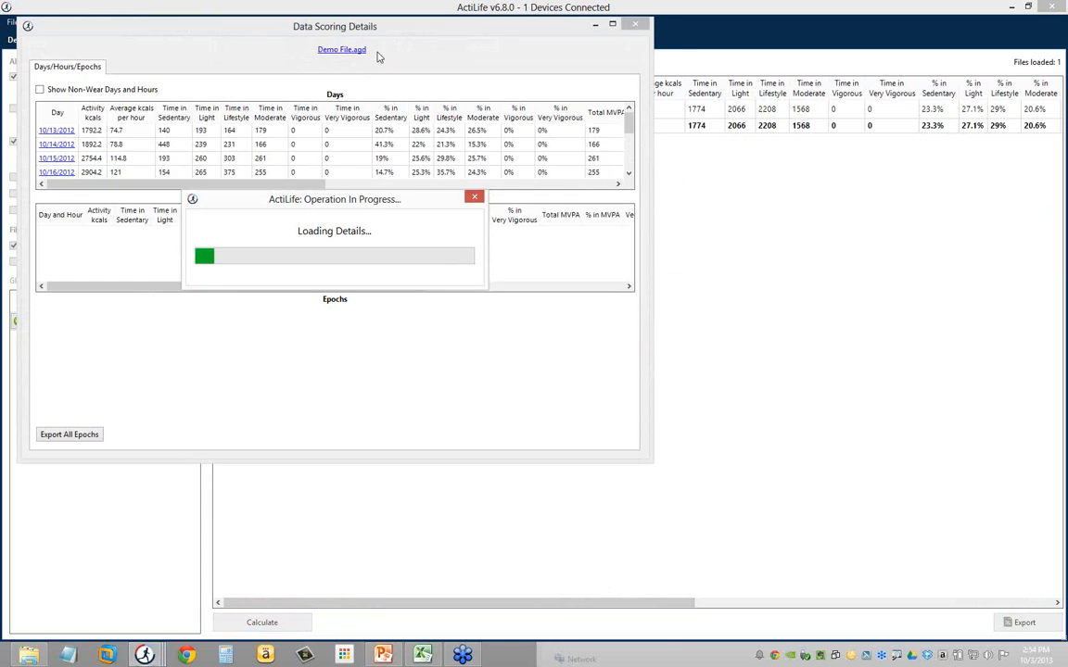
{"action": "left_click_drag", "start_coordinate": [397, 29], "coordinate": [629, 165]}
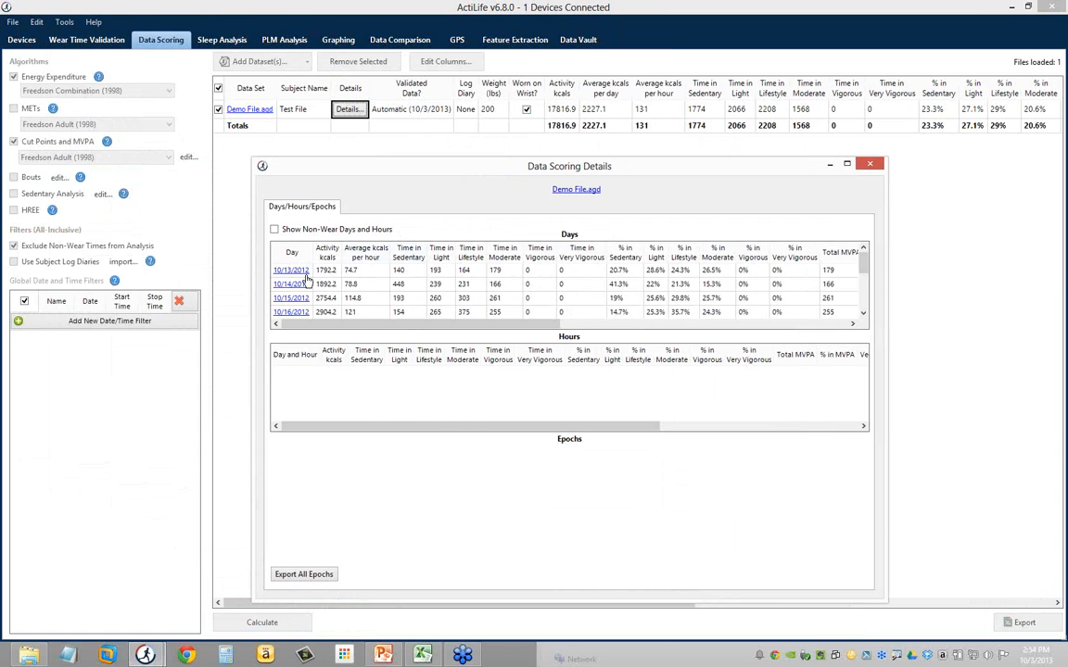
{"action": "left_click", "coordinate": [287, 270]}
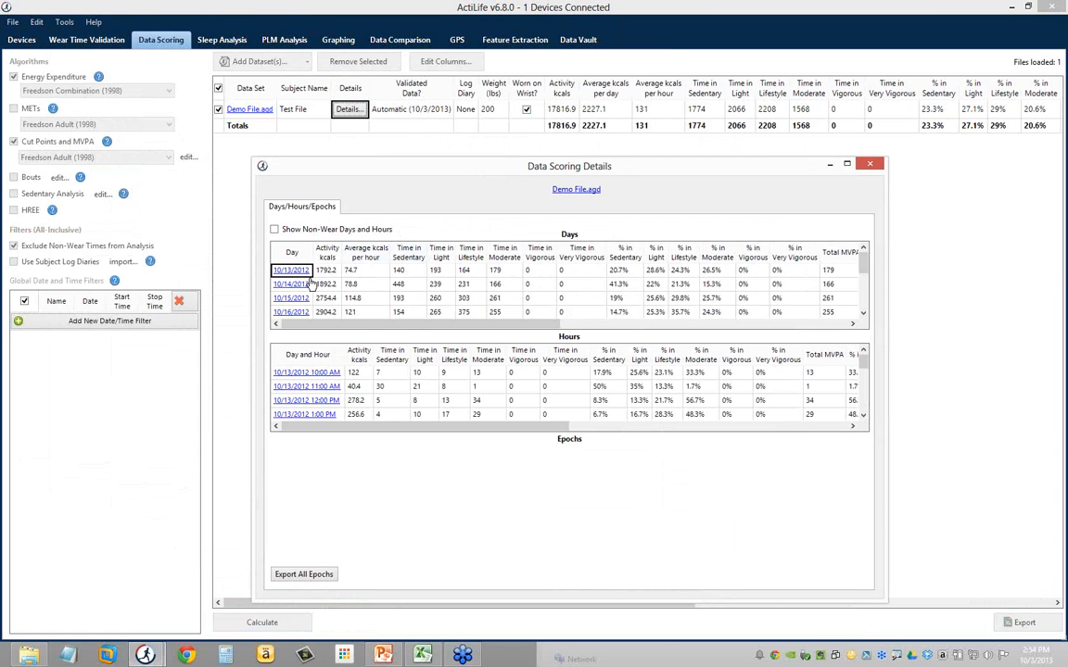
{"action": "left_click", "coordinate": [352, 386]}
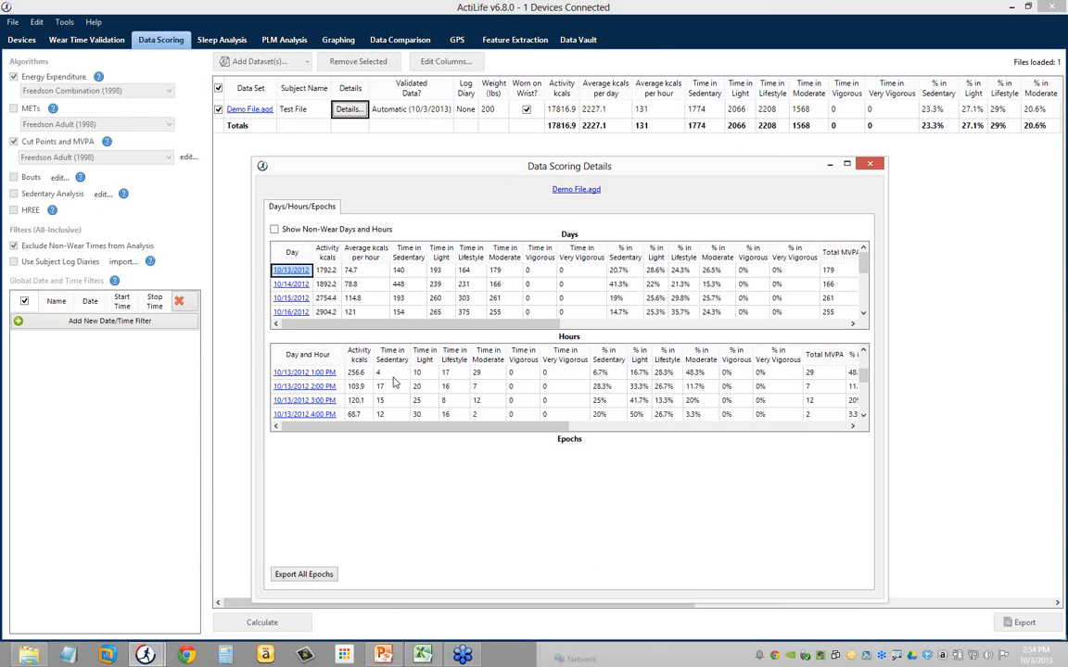
{"action": "left_click", "coordinate": [612, 375]}
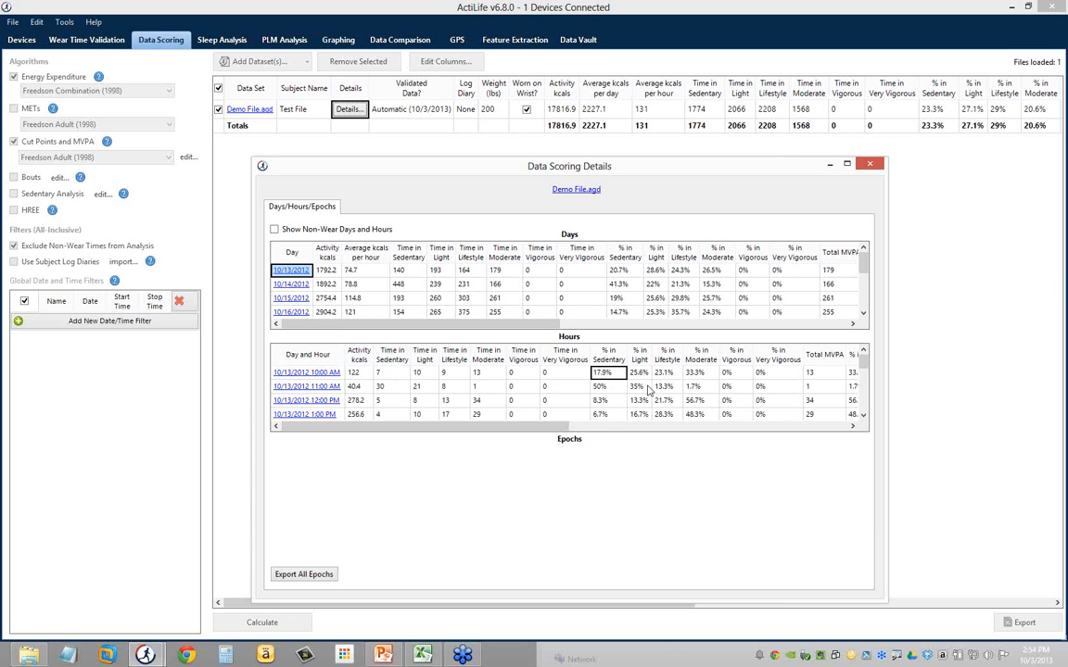
{"action": "left_click_drag", "start_coordinate": [552, 427], "coordinate": [500, 427]}
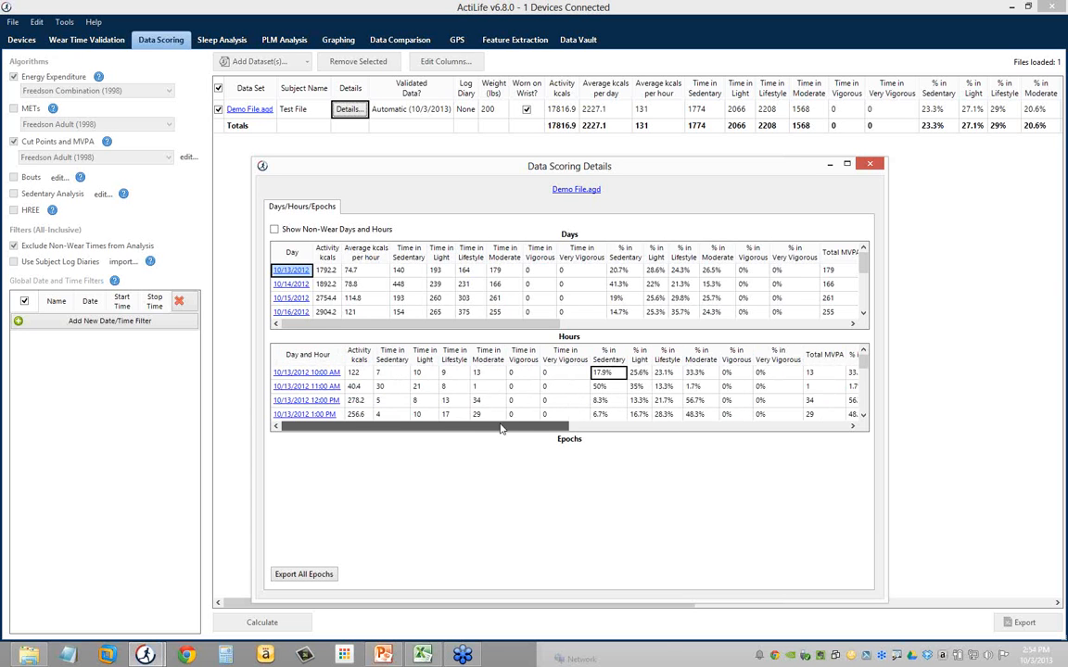
{"action": "left_click", "coordinate": [306, 372]}
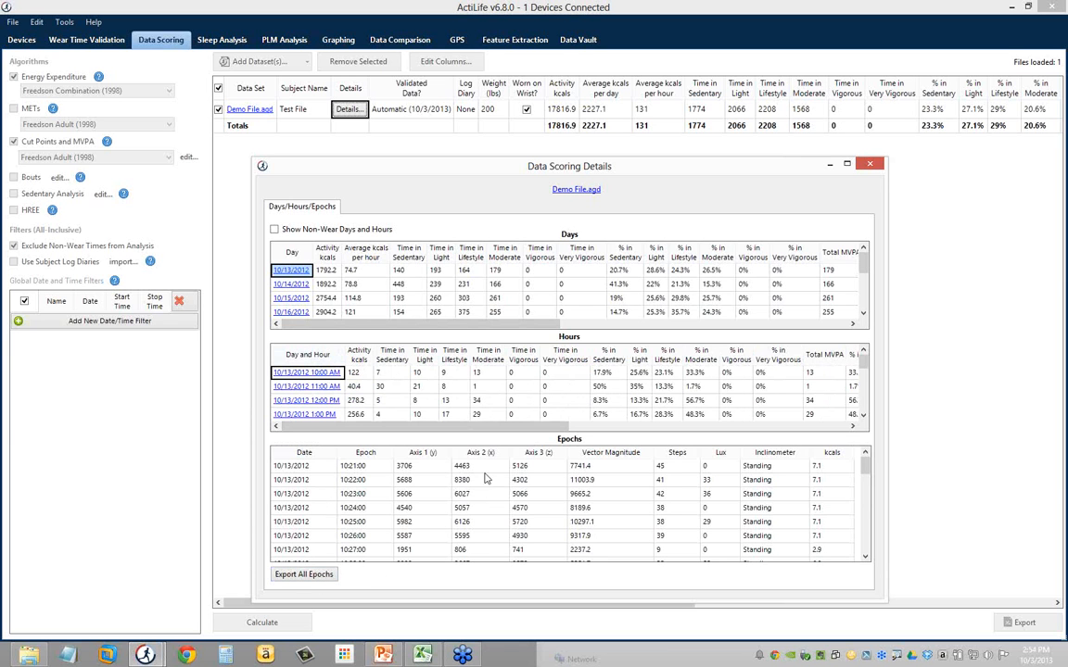
{"action": "left_click", "coordinate": [353, 272]}
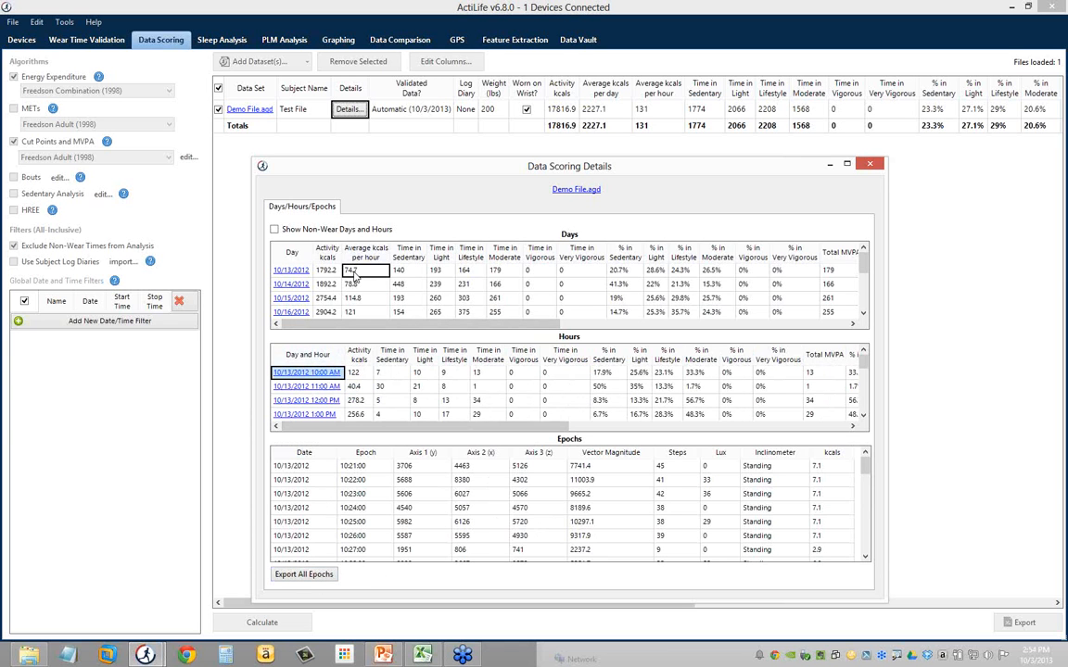
Step: Show non-wear days and hours in the scoring details, hide them again after reviewing, and close the details
{"action": "left_click", "coordinate": [305, 233]}
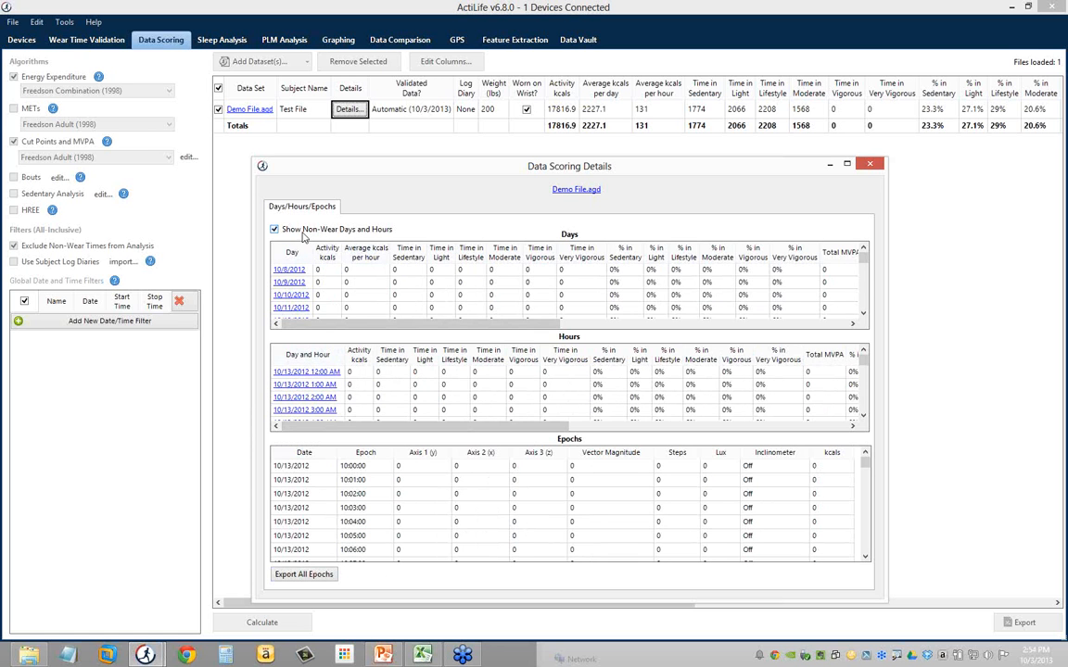
{"action": "left_click_drag", "start_coordinate": [862, 256], "coordinate": [867, 255]}
{"action": "left_click", "coordinate": [328, 271]}
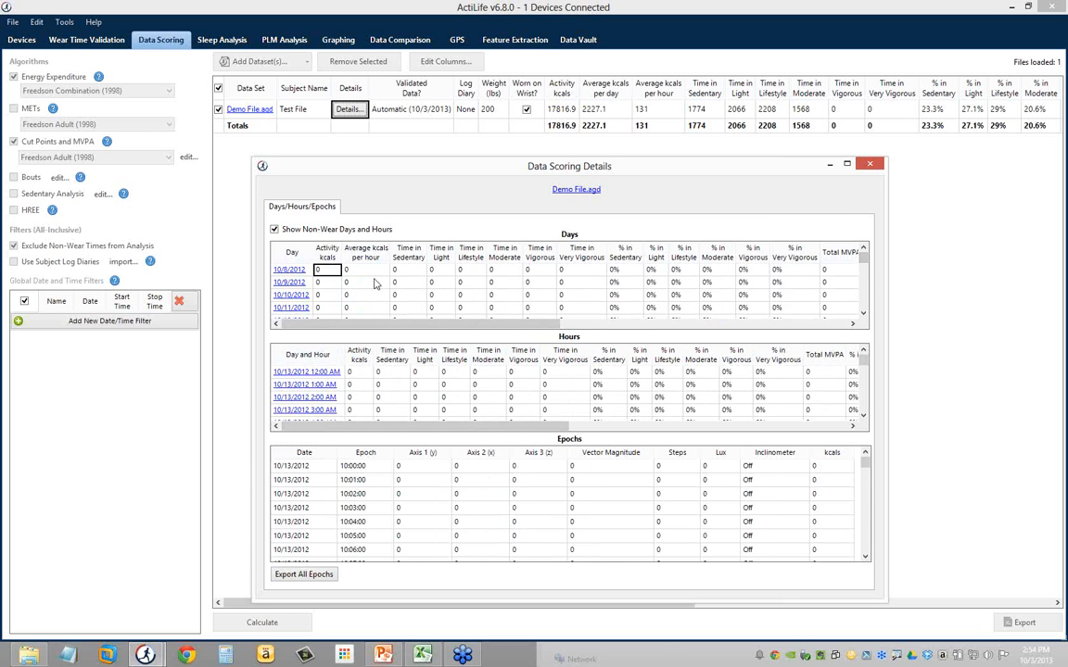
{"action": "left_click", "coordinate": [324, 230]}
{"action": "left_click", "coordinate": [408, 284]}
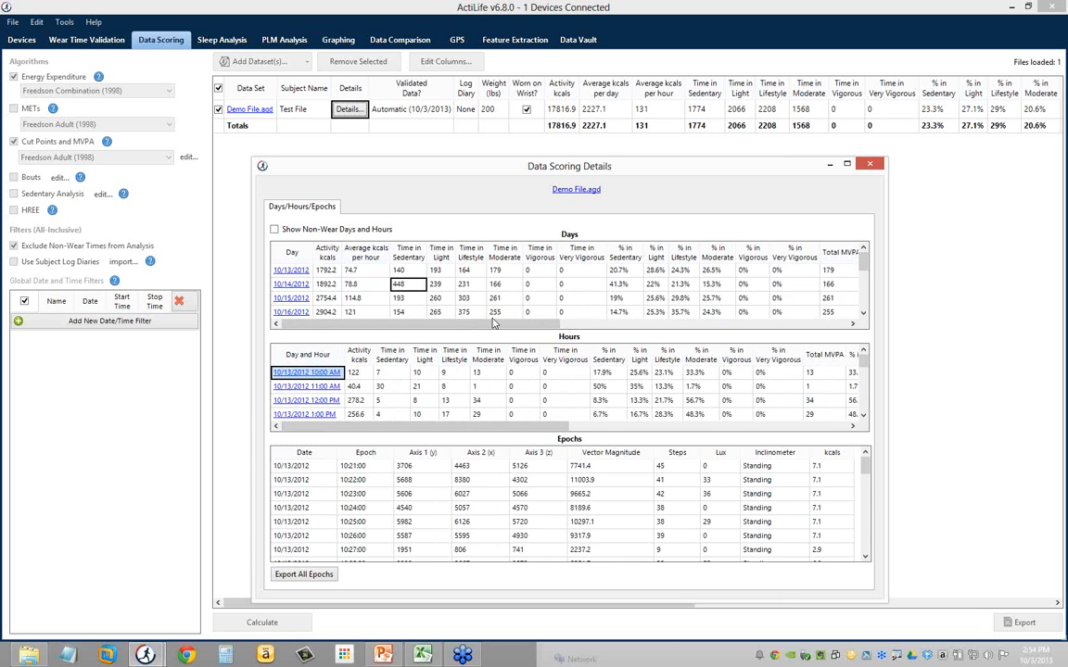
{"action": "left_click", "coordinate": [871, 166]}
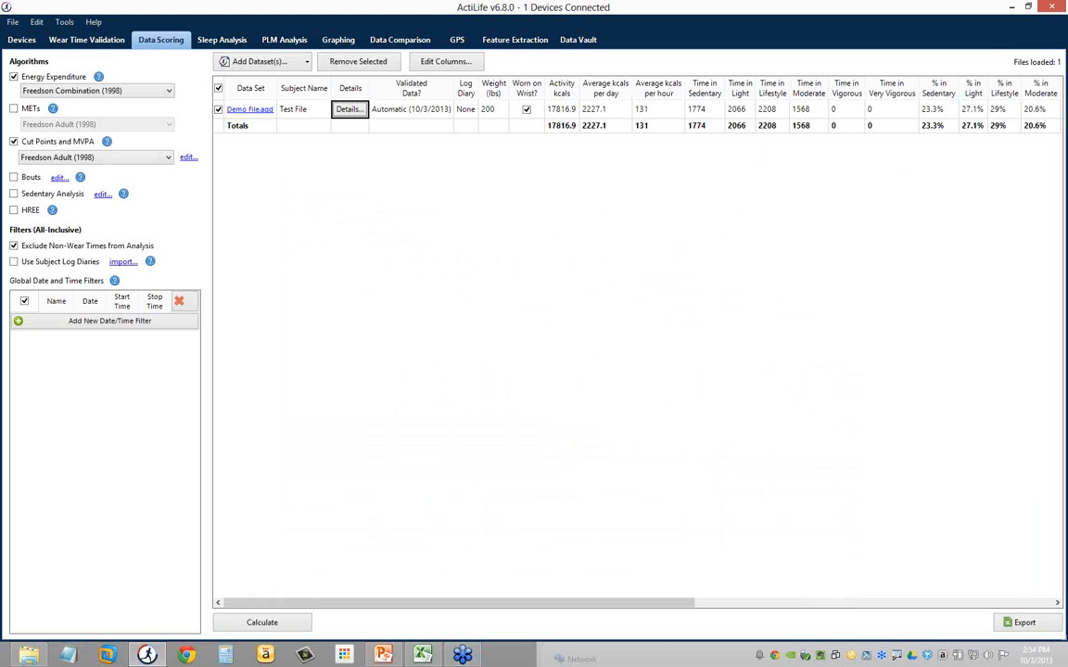
Step: Review the total time and percentage in MVPA in the scoring results
{"action": "left_click_drag", "start_coordinate": [649, 600], "coordinate": [699, 601]}
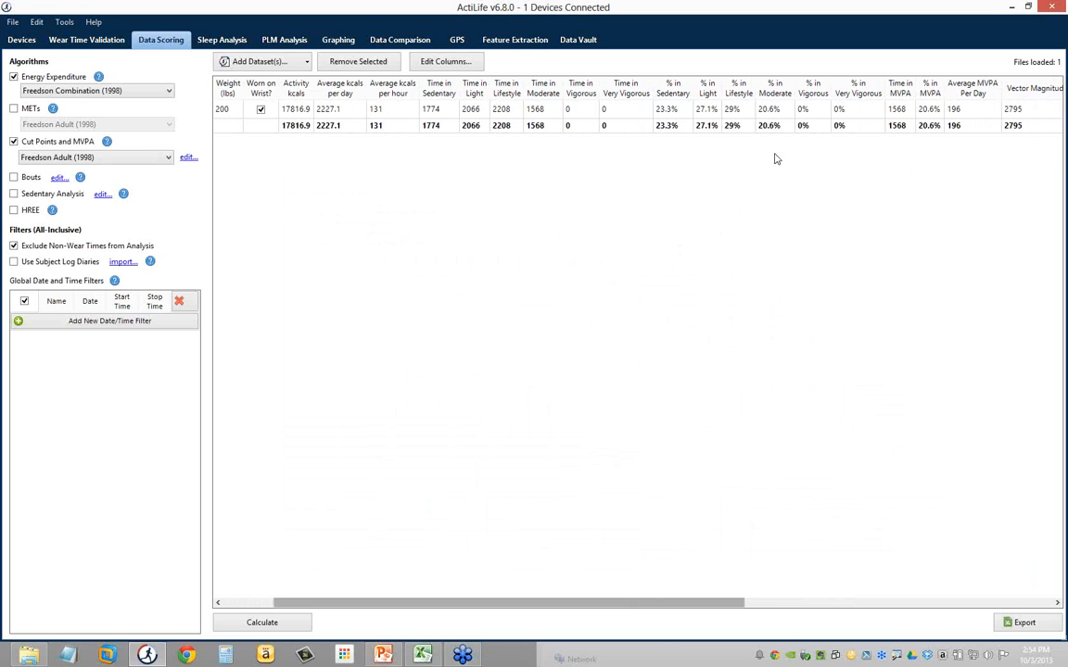
{"action": "left_click", "coordinate": [930, 128]}
{"action": "key", "text": "Left"}
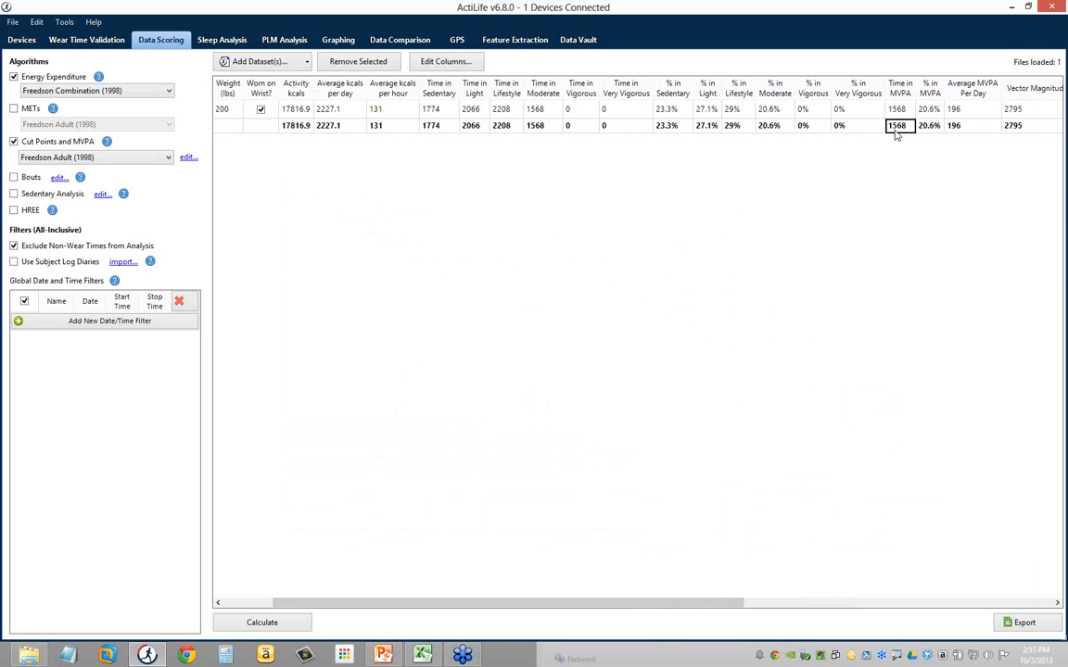
{"action": "left_click", "coordinate": [272, 606]}
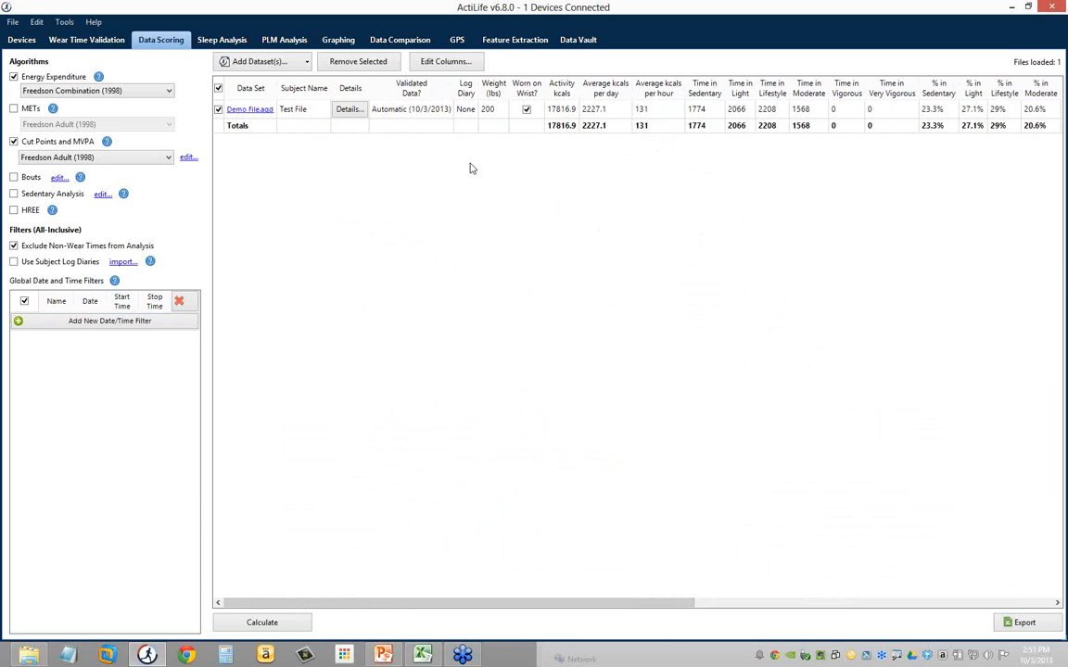
Step: Add a global date/time filter named Weekend Filter for weekends from 12:00 AM to 11:59 PM
{"action": "left_click", "coordinate": [98, 322]}
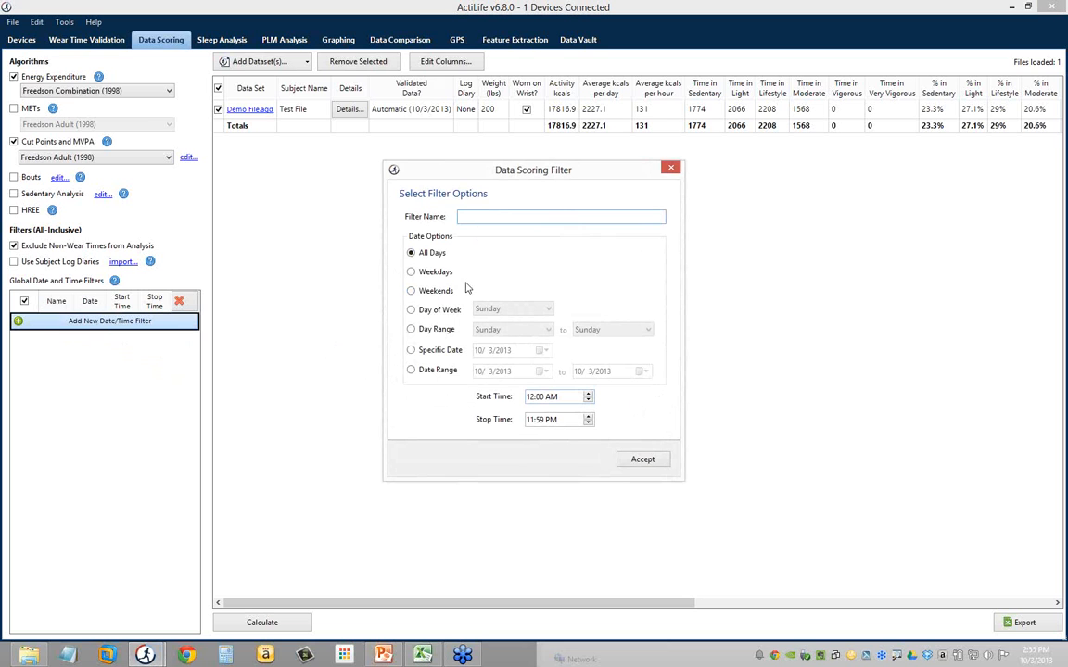
{"action": "left_click", "coordinate": [444, 290]}
{"action": "left_click", "coordinate": [476, 219]}
{"action": "type", "text": "Weekend Filter"}
{"action": "left_click", "coordinate": [532, 420]}
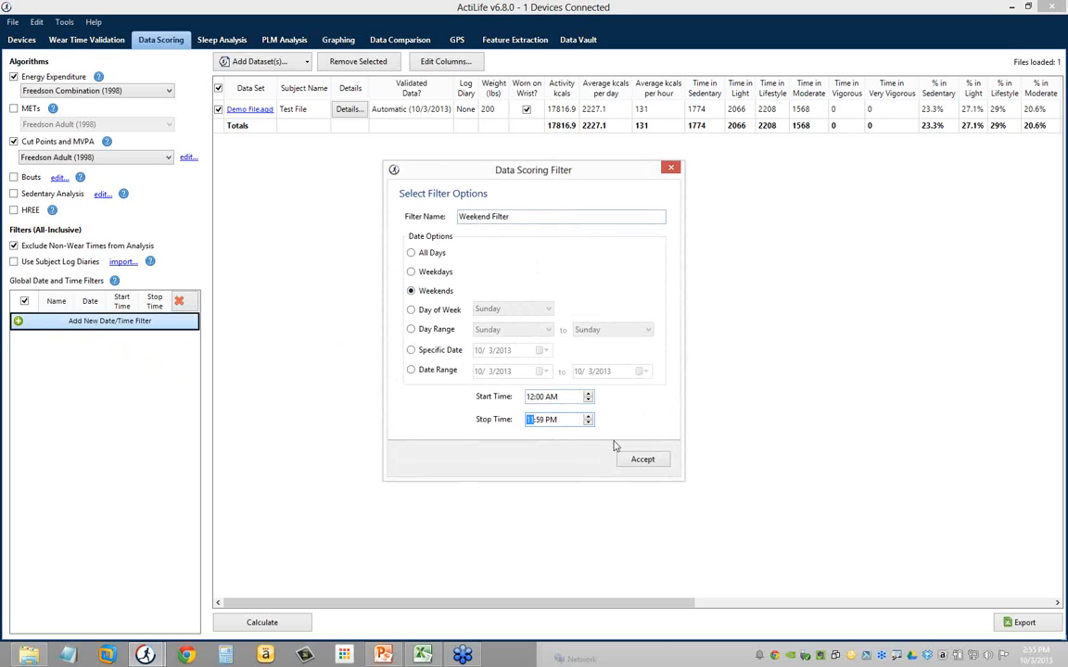
{"action": "left_click", "coordinate": [640, 460]}
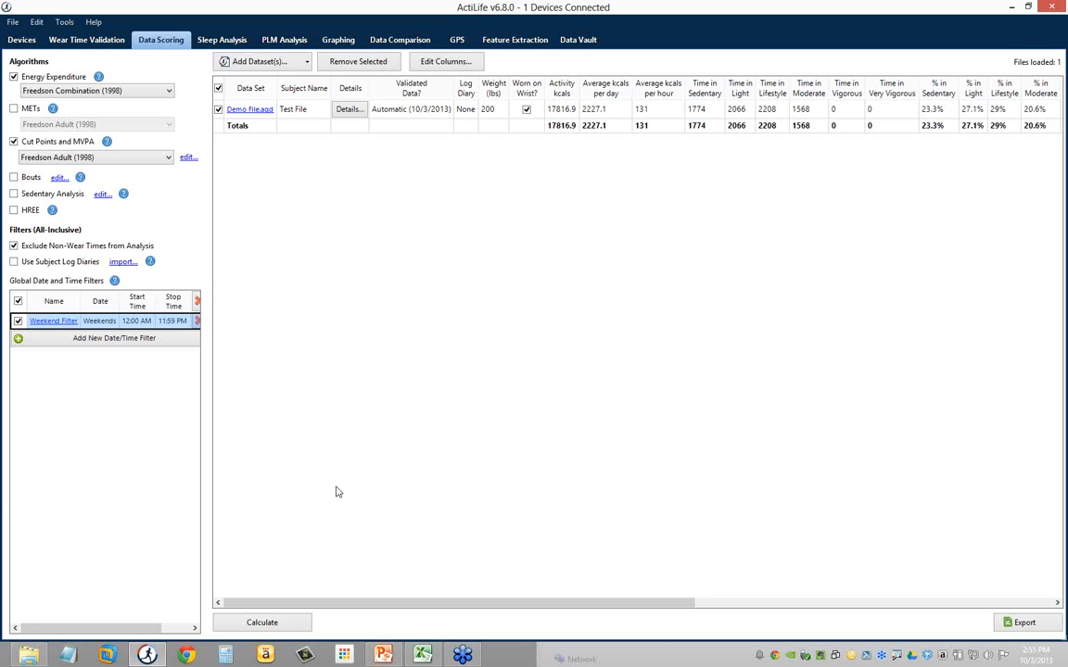
Step: Recalculate the scores with the weekend filter applied and review the average kcals per hour and MVPA percentage
{"action": "left_click", "coordinate": [263, 622]}
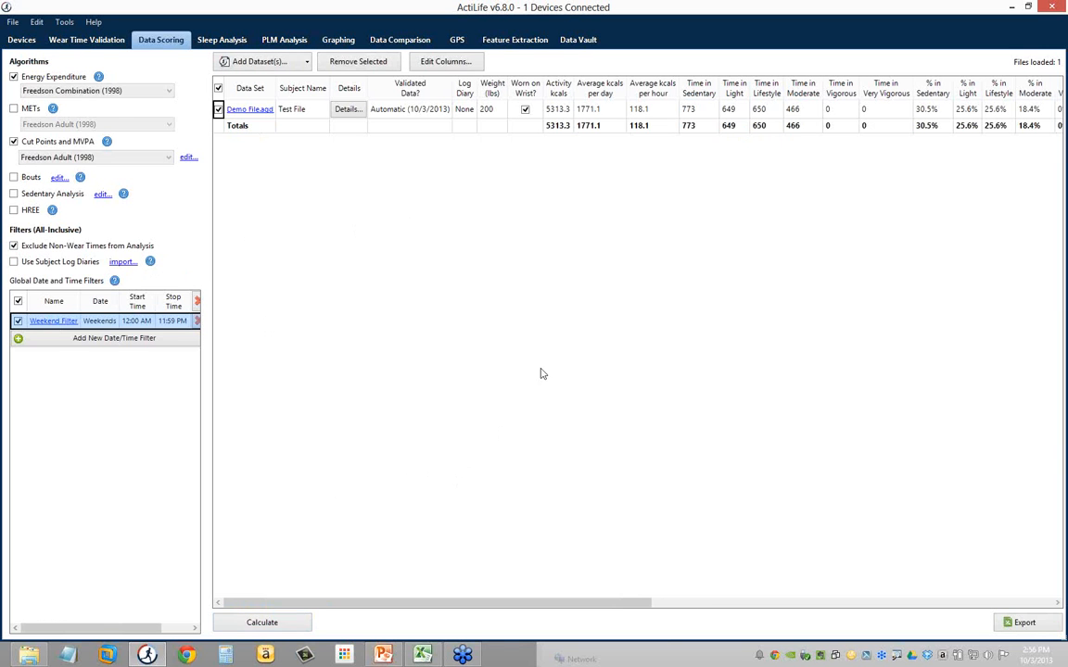
{"action": "left_click", "coordinate": [653, 109]}
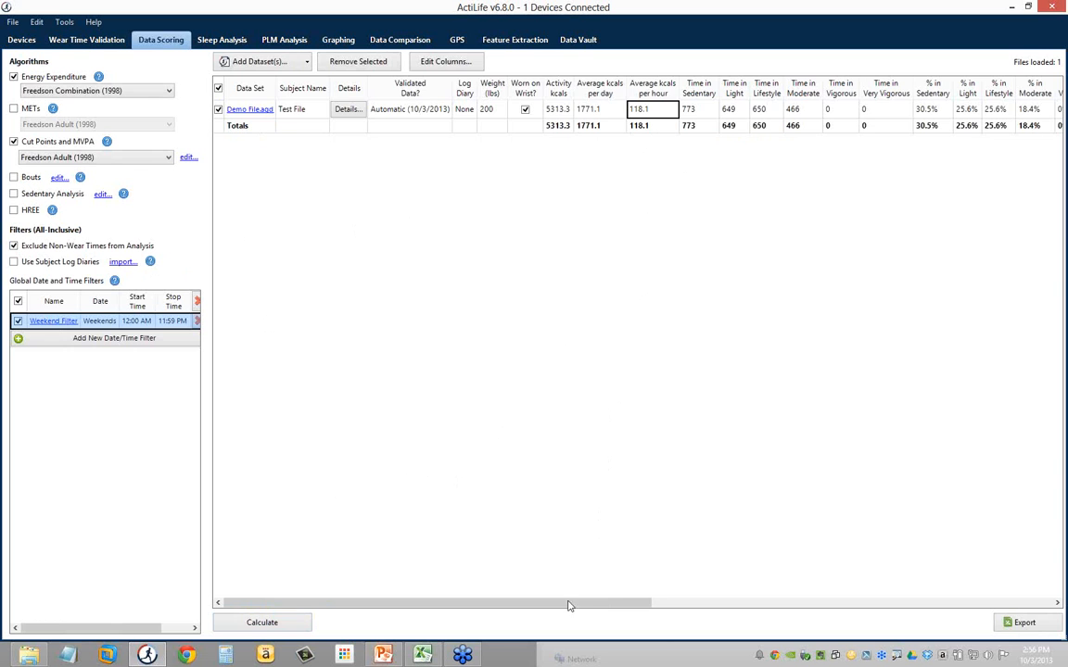
{"action": "left_click_drag", "start_coordinate": [564, 604], "coordinate": [660, 605]}
{"action": "left_click", "coordinate": [782, 111]}
{"action": "left_click", "coordinate": [895, 126]}
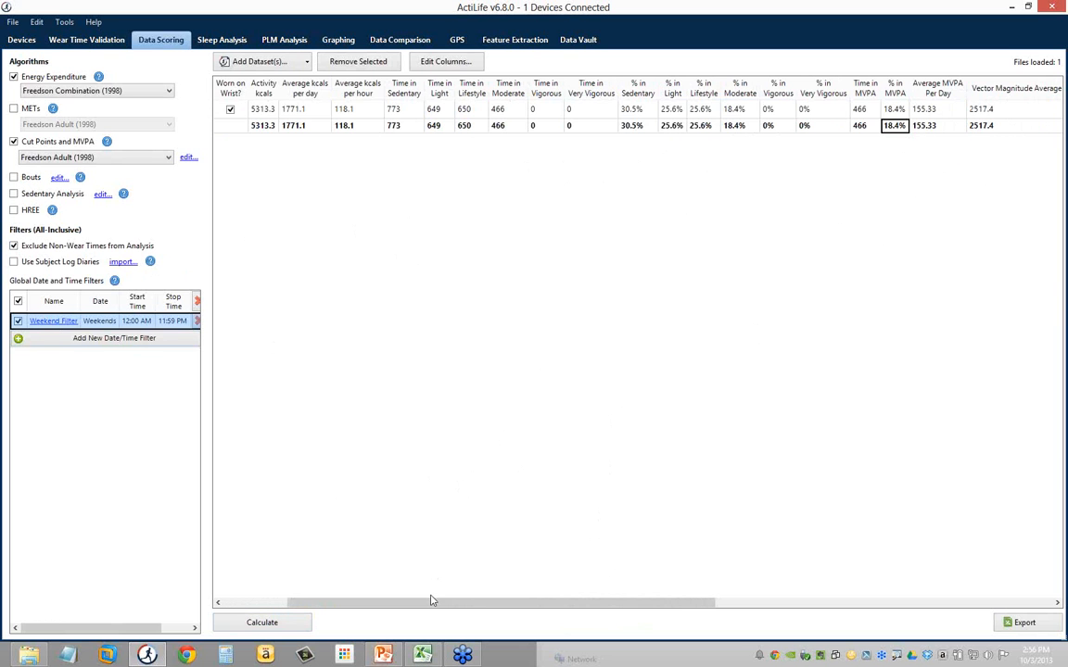
Step: Review the hourly scores of each weekend day in the scoring details, then check the calendar days in the results
{"action": "left_click_drag", "start_coordinate": [429, 602], "coordinate": [341, 489]}
{"action": "left_click", "coordinate": [348, 109]}
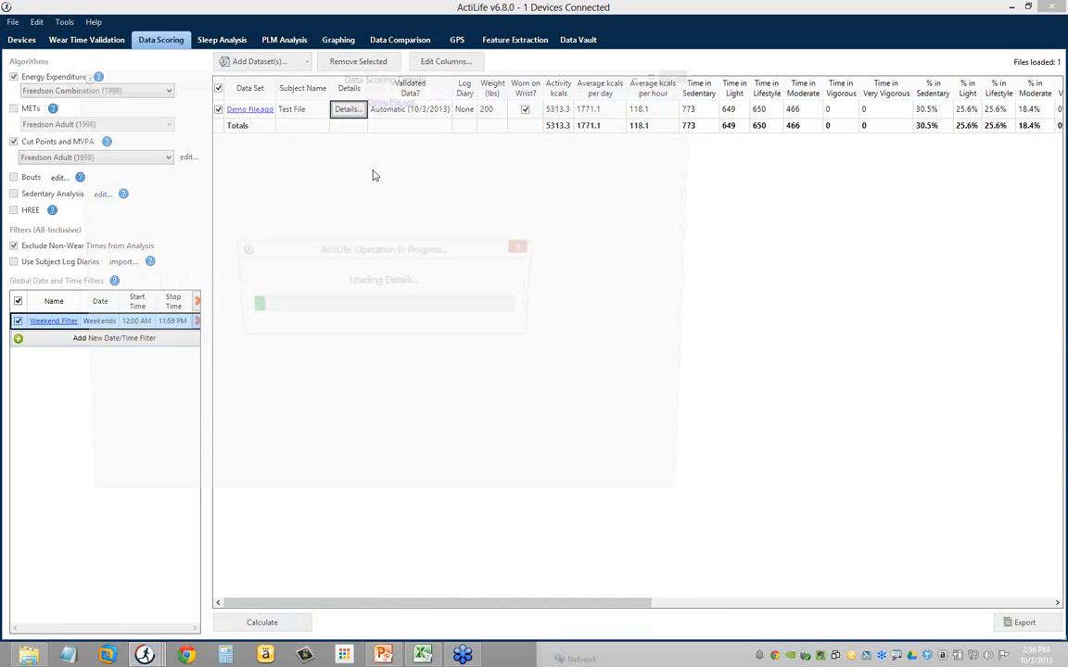
{"action": "left_click", "coordinate": [105, 179]}
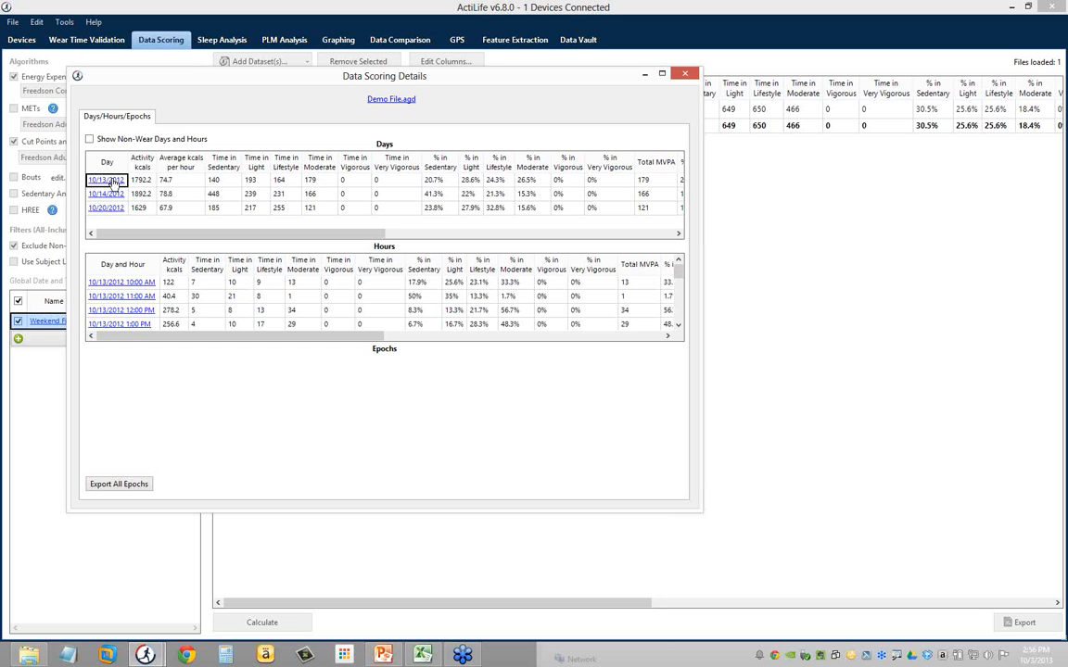
{"action": "left_click", "coordinate": [104, 193]}
{"action": "left_click", "coordinate": [108, 208]}
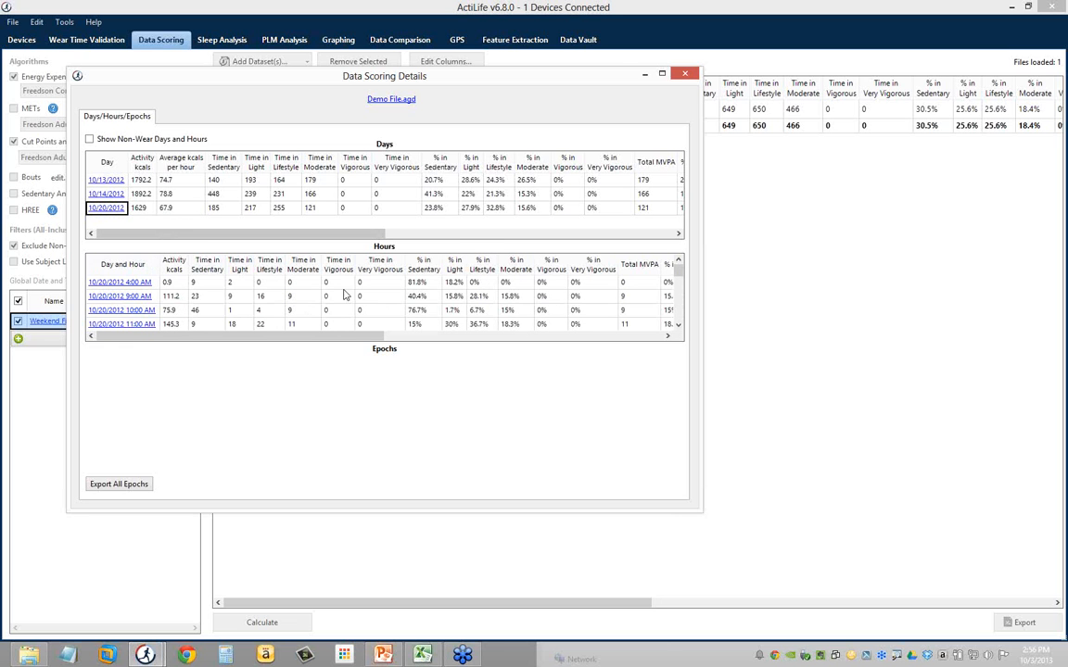
{"action": "left_click", "coordinate": [684, 73]}
{"action": "left_click_drag", "start_coordinate": [610, 608], "coordinate": [1033, 598]}
{"action": "left_click", "coordinate": [935, 110]}
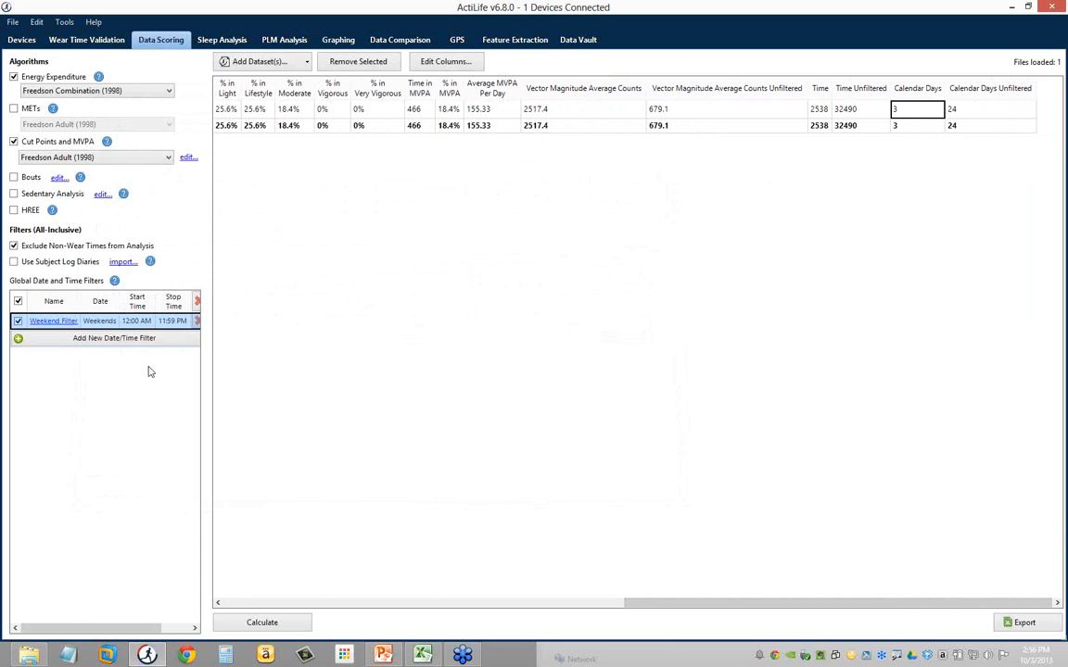
Step: Add a global date/time filter named Weekday Filter for weekdays from 12:00 AM to 11:59 PM
{"action": "left_click", "coordinate": [107, 340]}
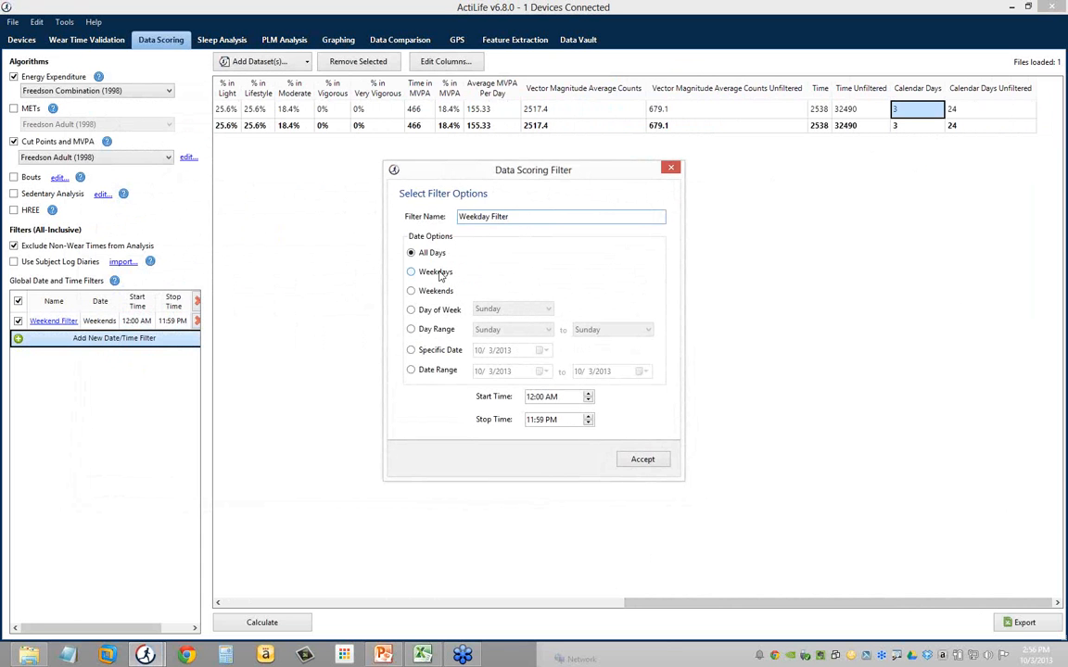
{"action": "left_click", "coordinate": [438, 272]}
{"action": "left_click", "coordinate": [640, 459]}
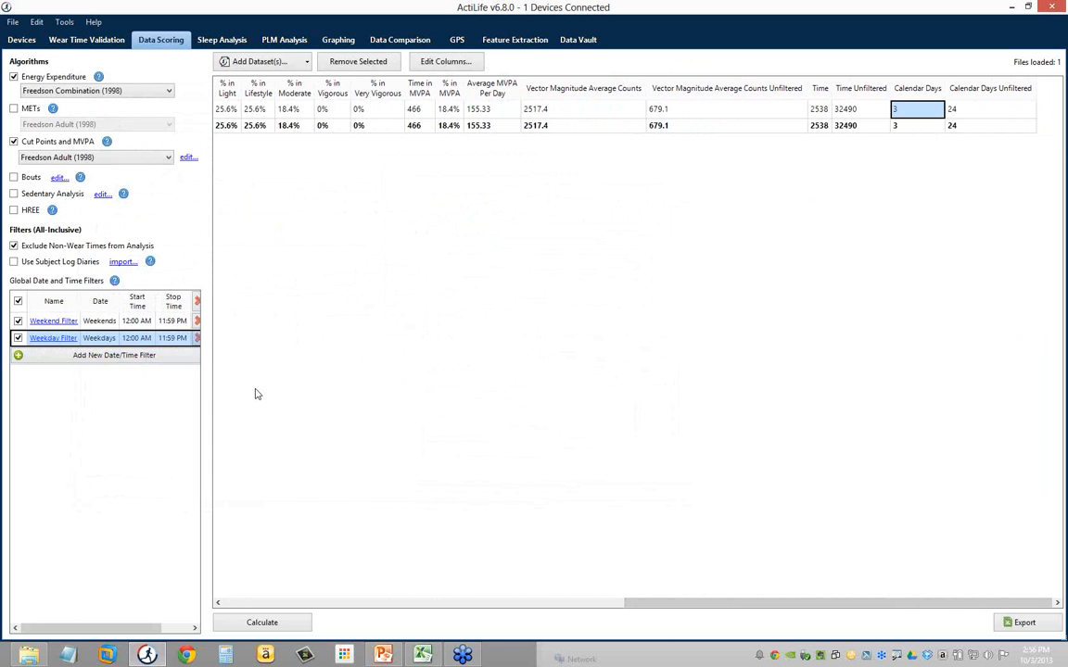
Step: Disable the Weekend Filter and recalculate the scores with only the Weekday Filter applied
{"action": "left_click", "coordinate": [18, 320]}
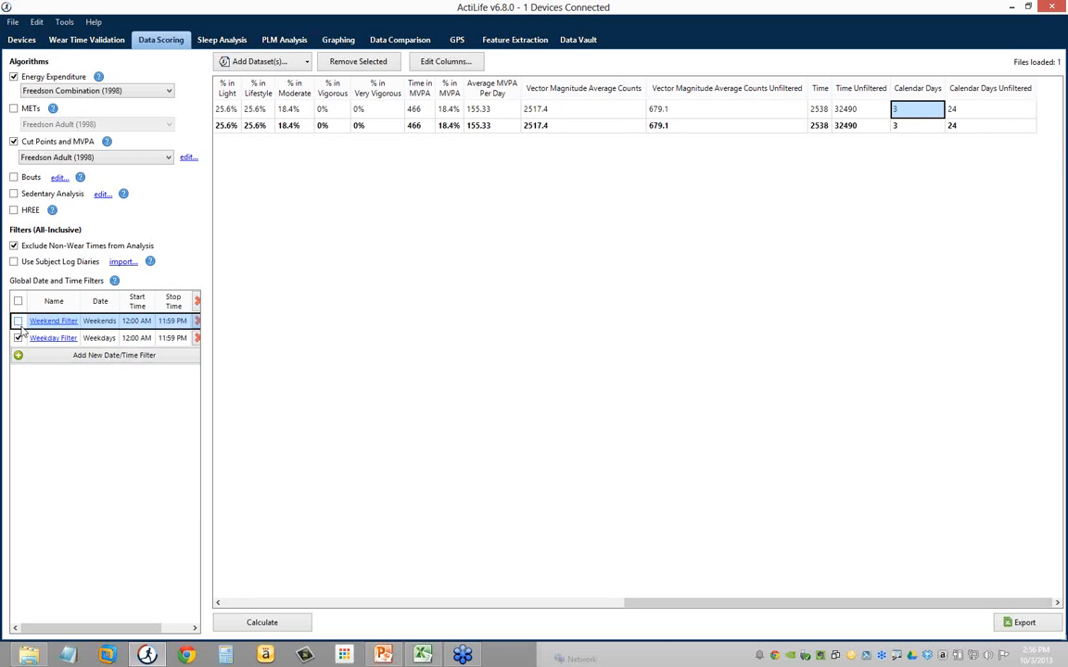
{"action": "left_click", "coordinate": [412, 127]}
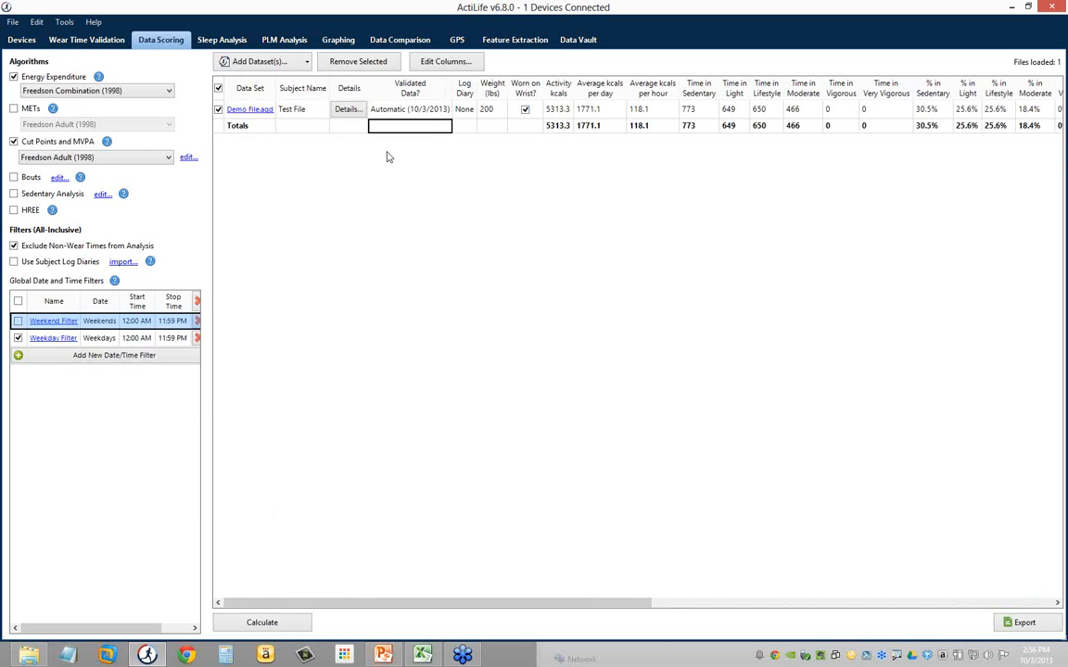
{"action": "left_click", "coordinate": [289, 628]}
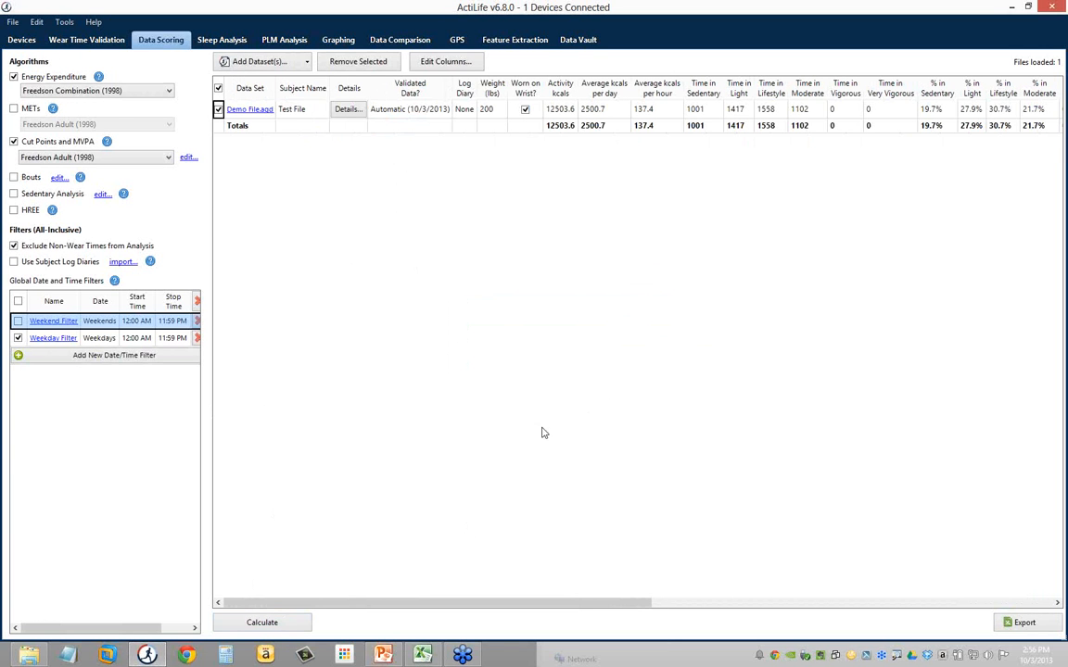
Step: Review the weekday MVPA percentage and the time and calendar day columns in the scoring results
{"action": "left_click", "coordinate": [934, 127]}
{"action": "left_click_drag", "start_coordinate": [508, 603], "coordinate": [564, 603]}
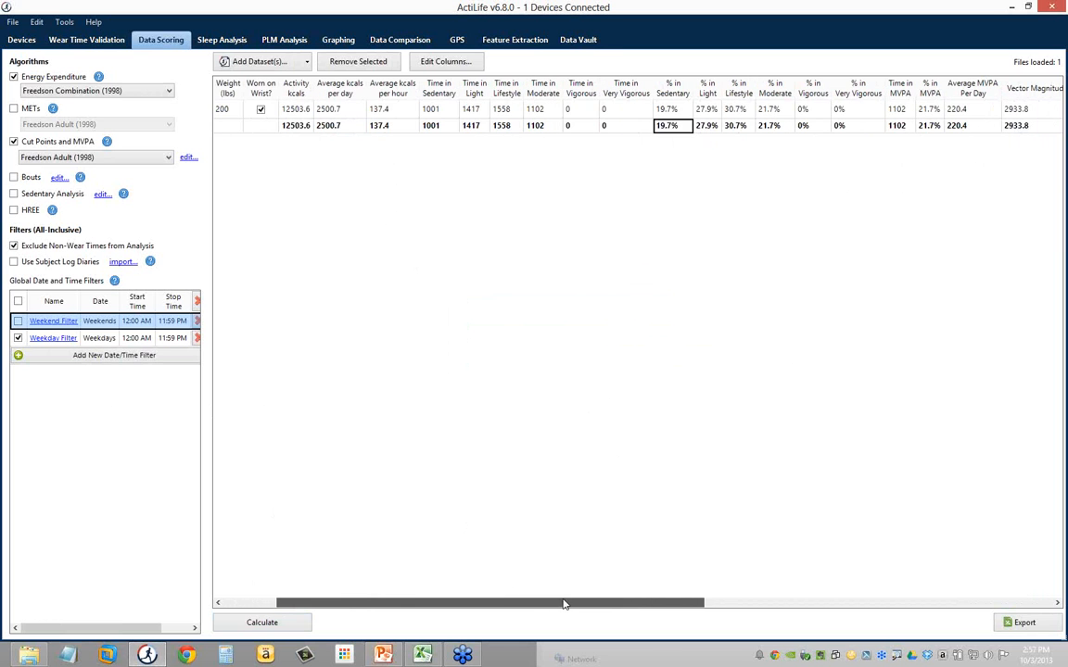
{"action": "left_click", "coordinate": [930, 125]}
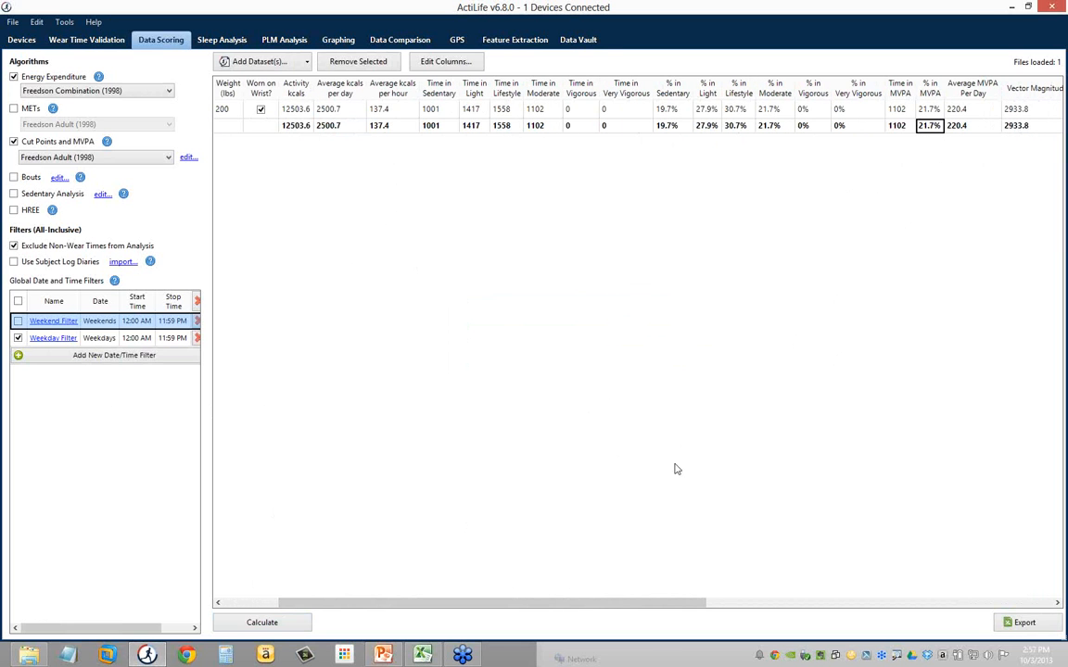
{"action": "left_click_drag", "start_coordinate": [595, 604], "coordinate": [946, 579]}
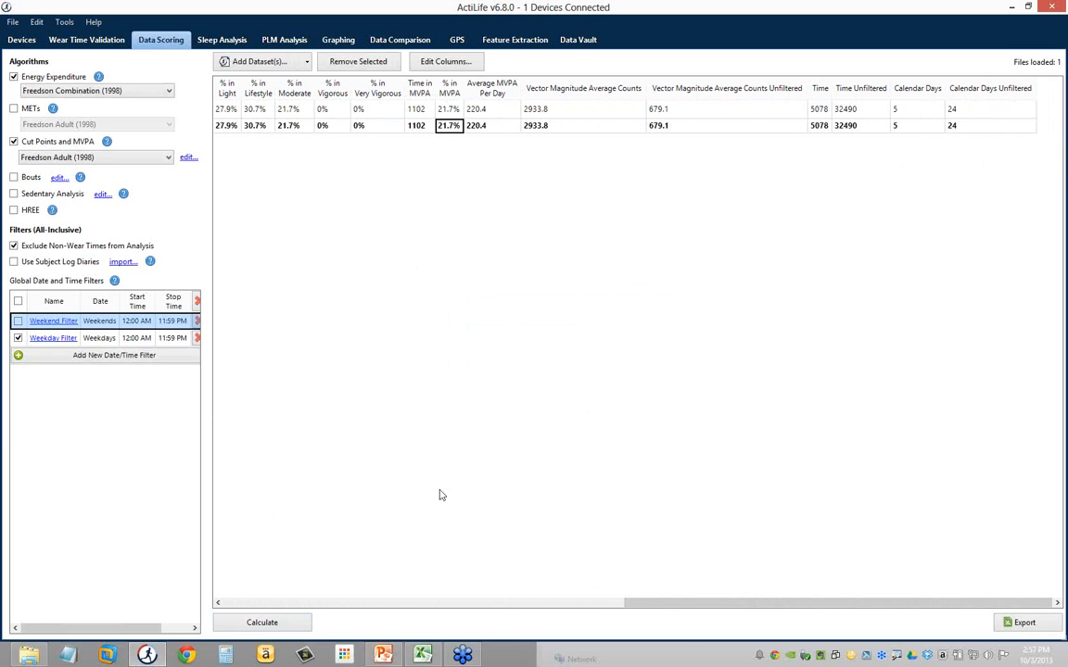
{"action": "left_click", "coordinate": [325, 605]}
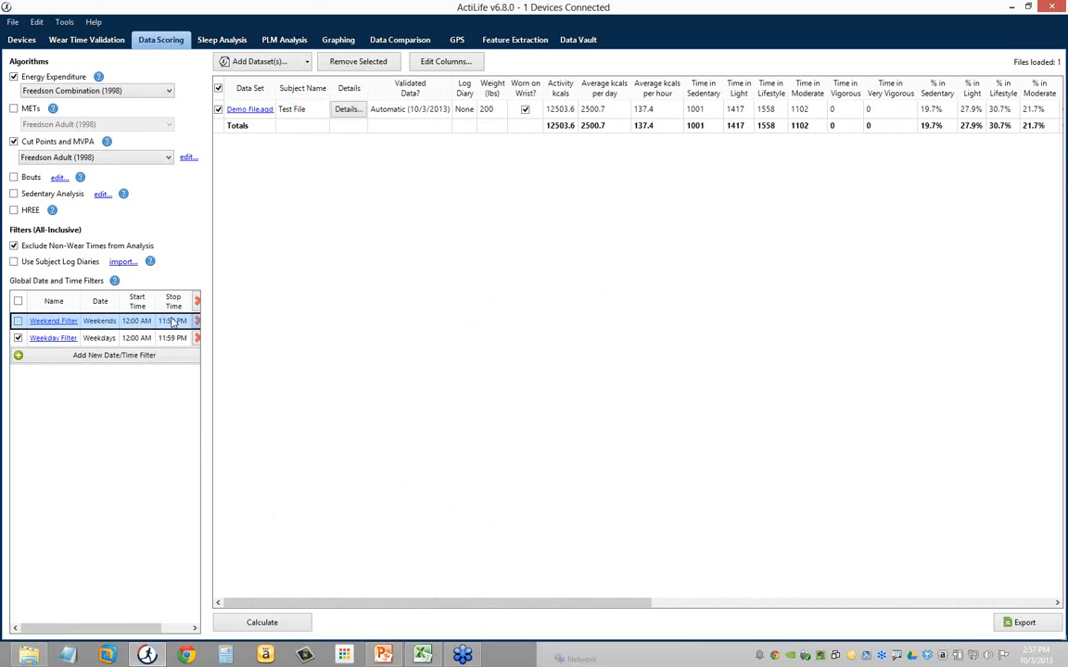
Step: Disable the Weekday Filter and delete the Weekend Filter from the global date and time filters
{"action": "left_click", "coordinate": [18, 338]}
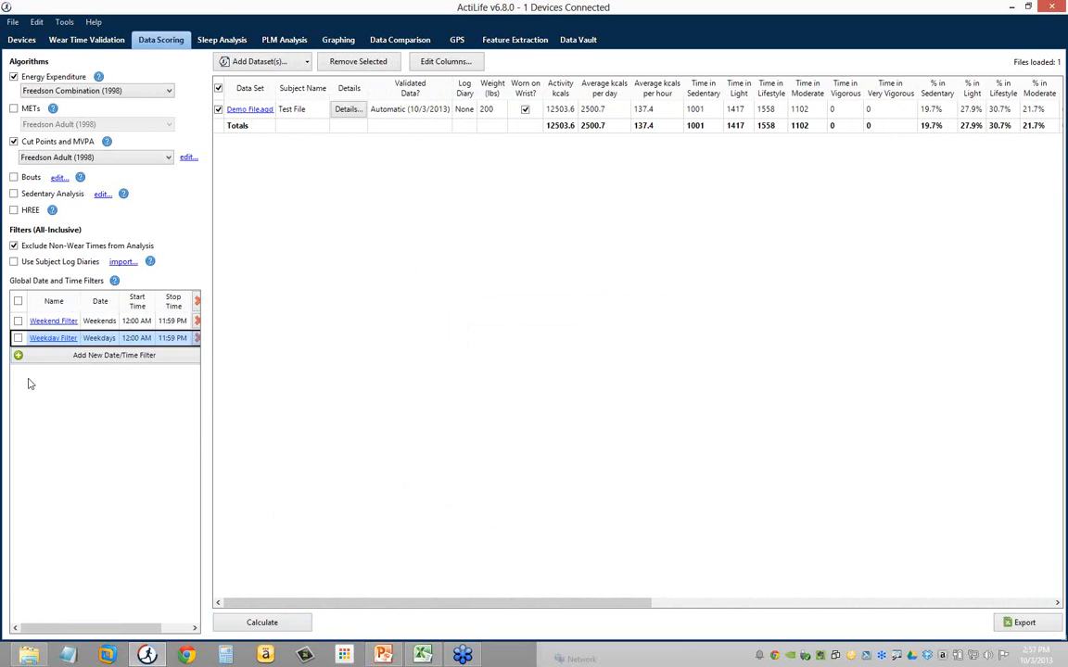
{"action": "left_click", "coordinate": [16, 339]}
{"action": "left_click", "coordinate": [197, 322]}
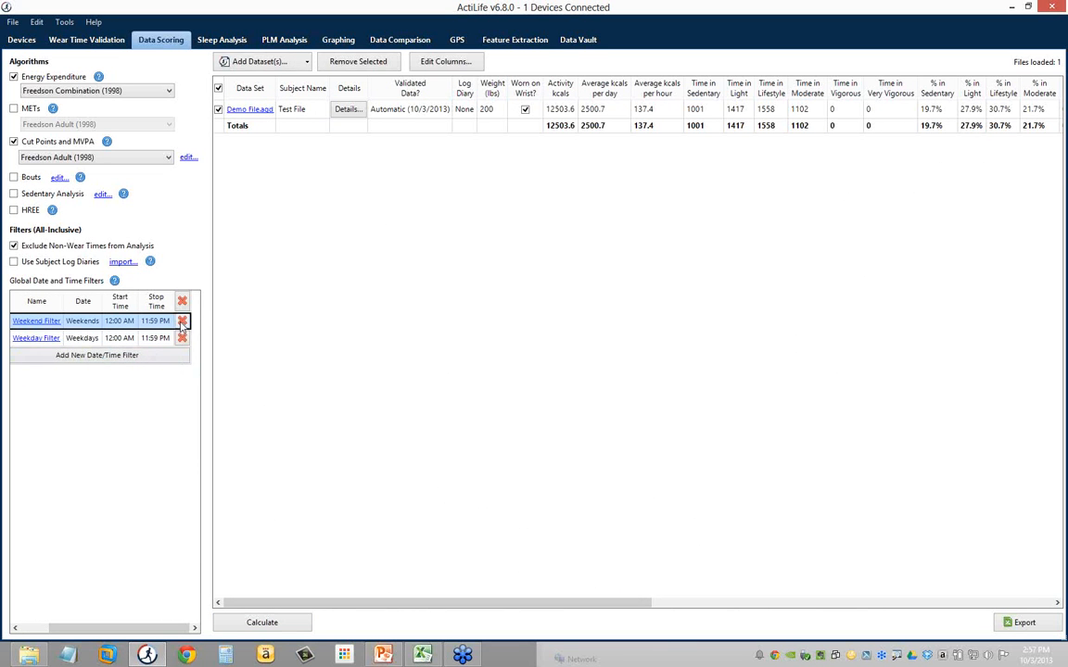
{"action": "left_click", "coordinate": [181, 322]}
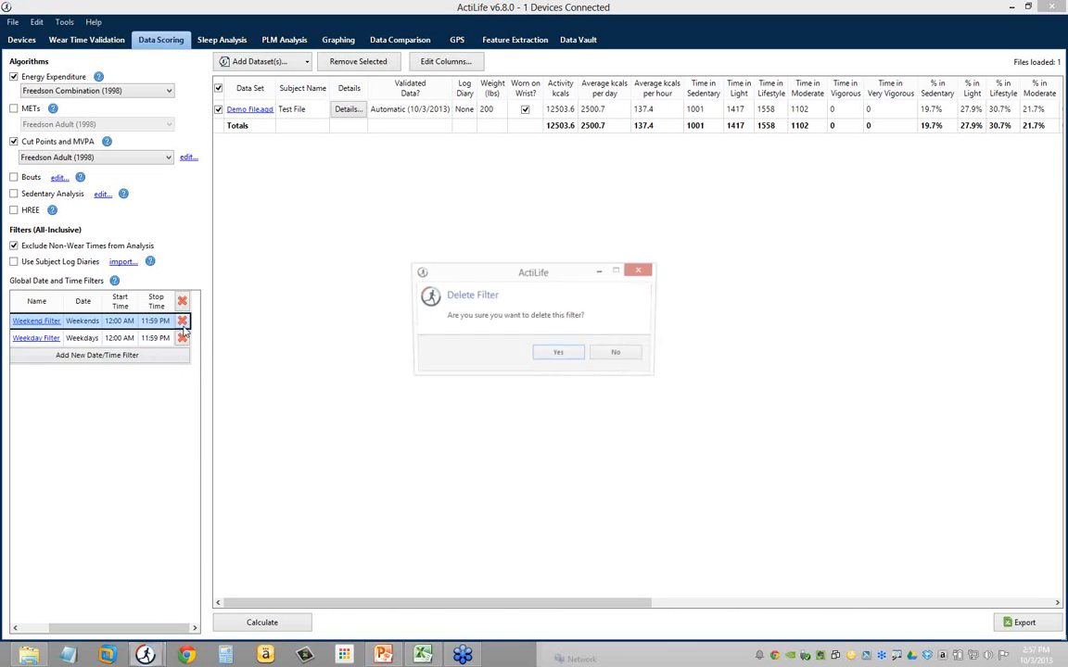
{"action": "left_click", "coordinate": [559, 354]}
{"action": "left_click", "coordinate": [181, 321]}
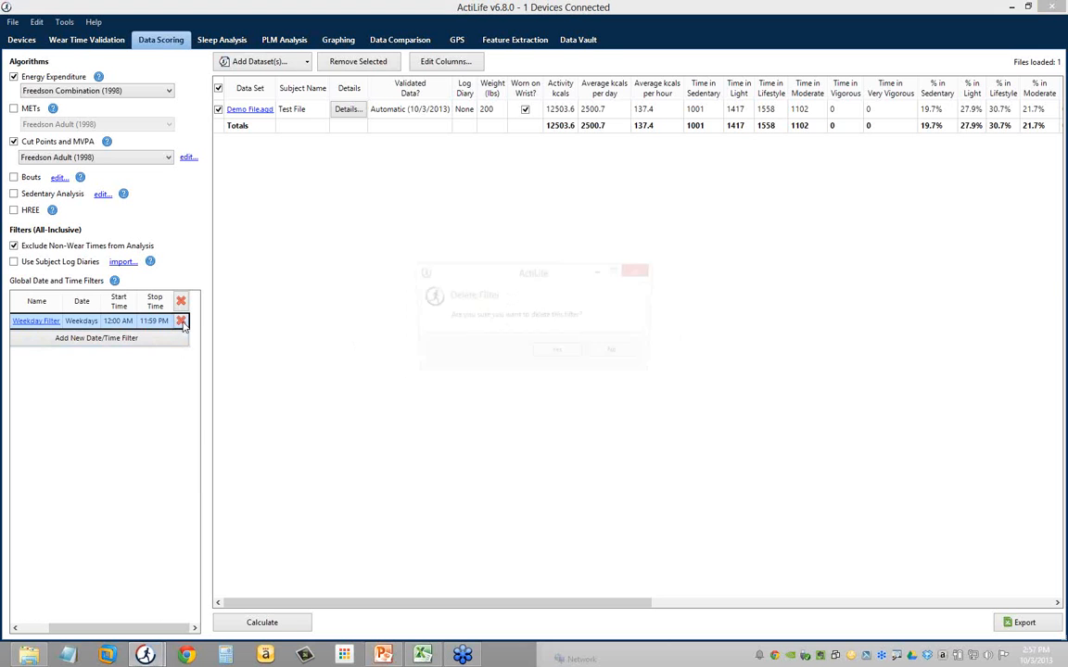
{"action": "left_click", "coordinate": [618, 354]}
Step: Check the export and import options for the date/time filters, and delete the Weekday Filter
{"action": "right_click", "coordinate": [120, 382]}
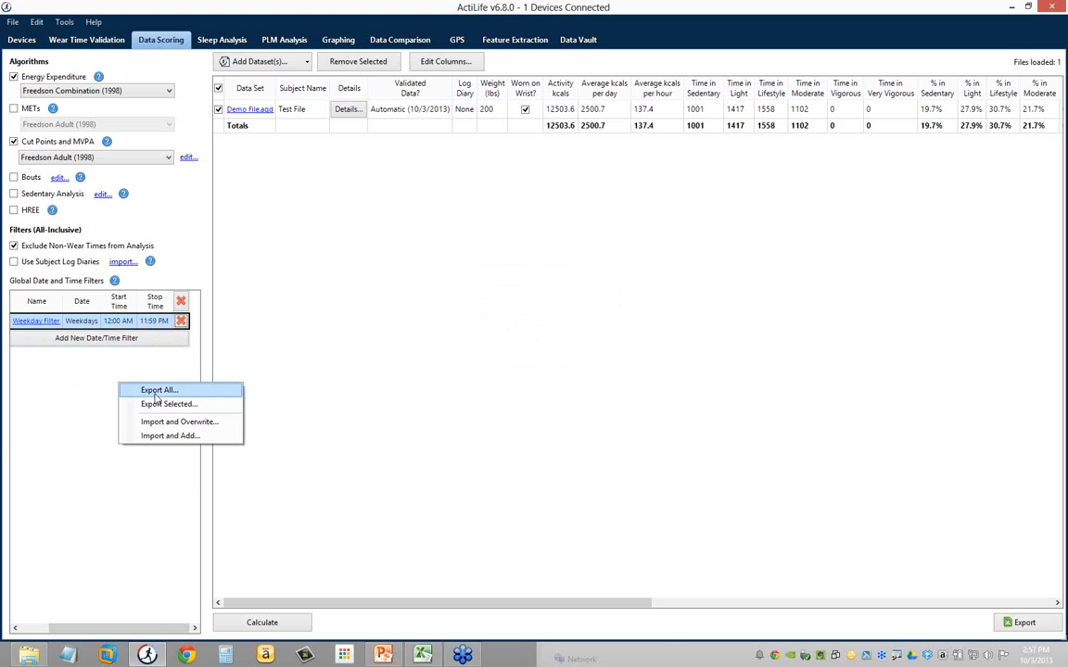
{"action": "left_click", "coordinate": [83, 369]}
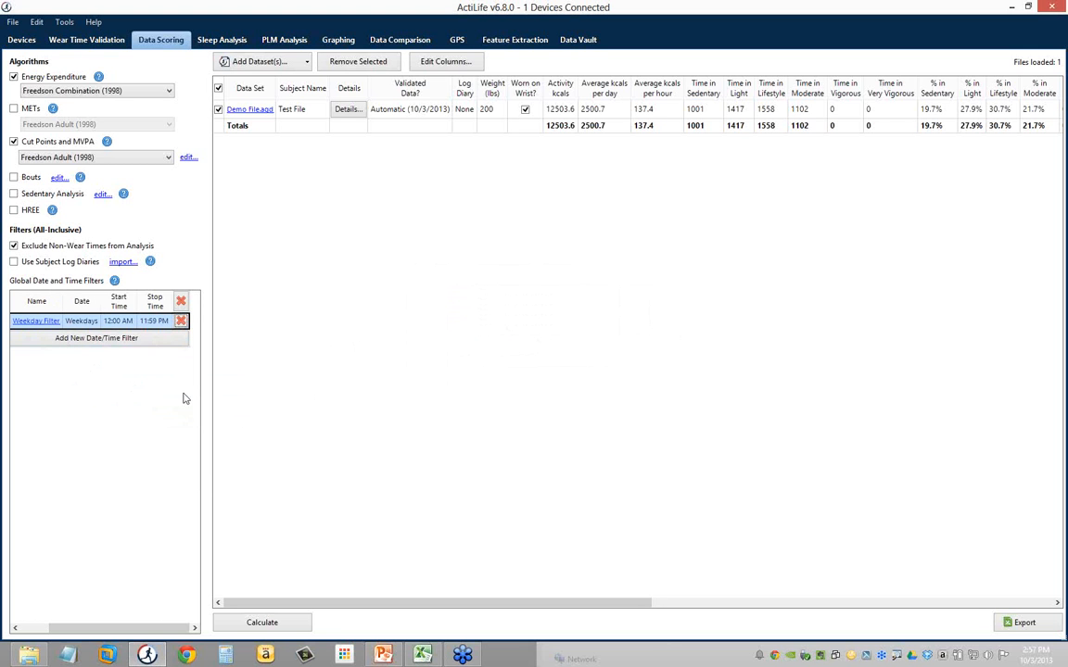
{"action": "left_click_drag", "start_coordinate": [118, 627], "coordinate": [89, 628]}
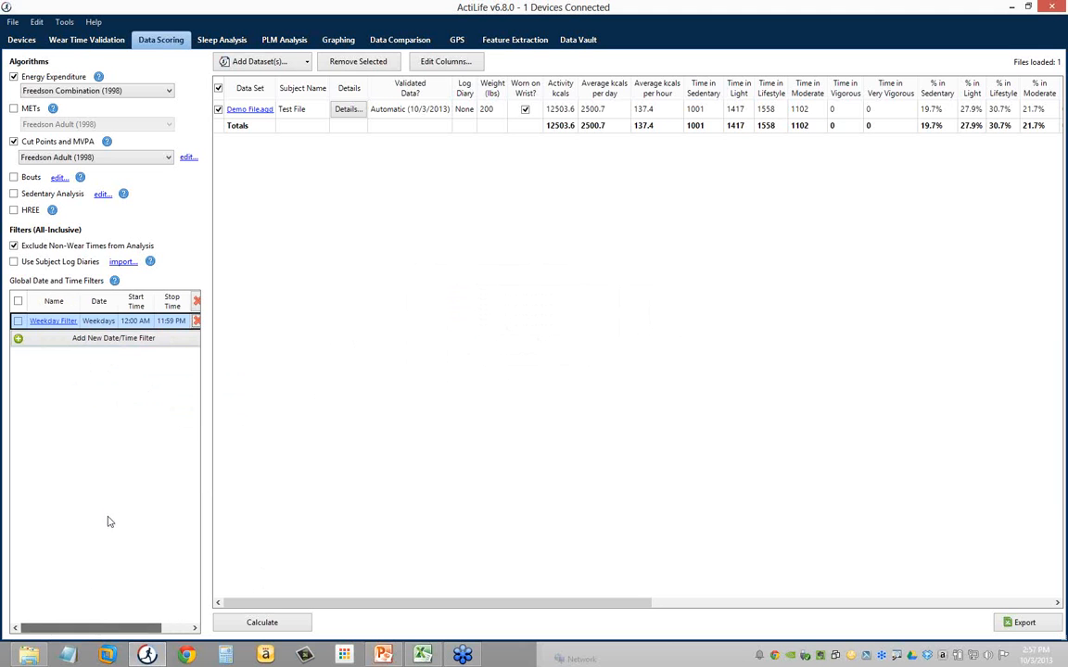
{"action": "right_click", "coordinate": [96, 363]}
{"action": "left_click", "coordinate": [60, 353]}
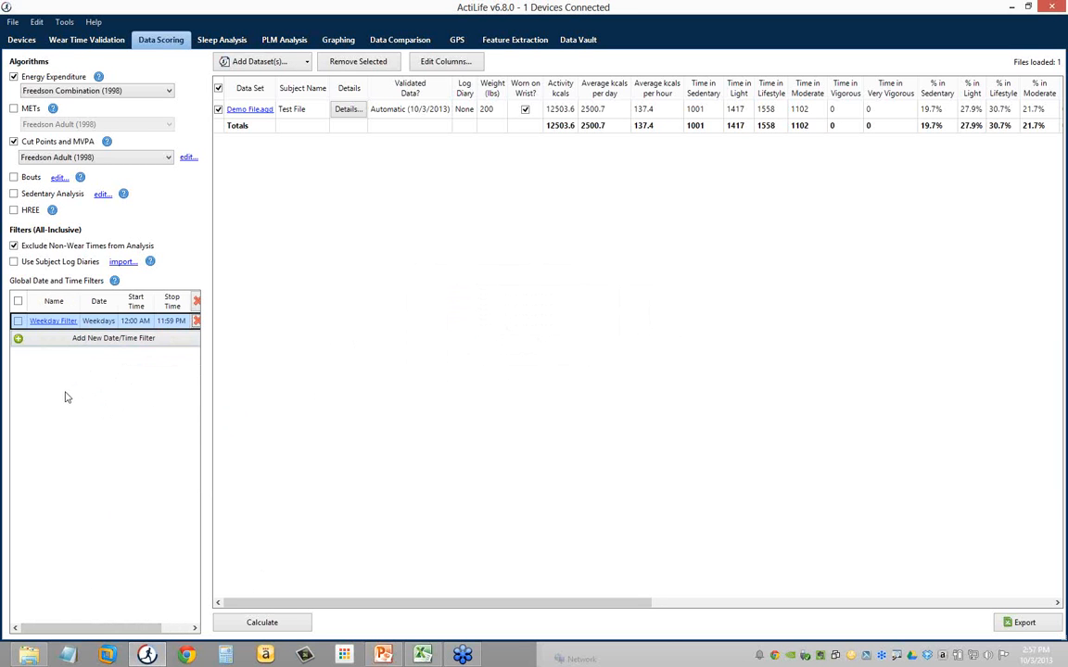
{"action": "left_click", "coordinate": [196, 321]}
{"action": "left_click", "coordinate": [553, 353]}
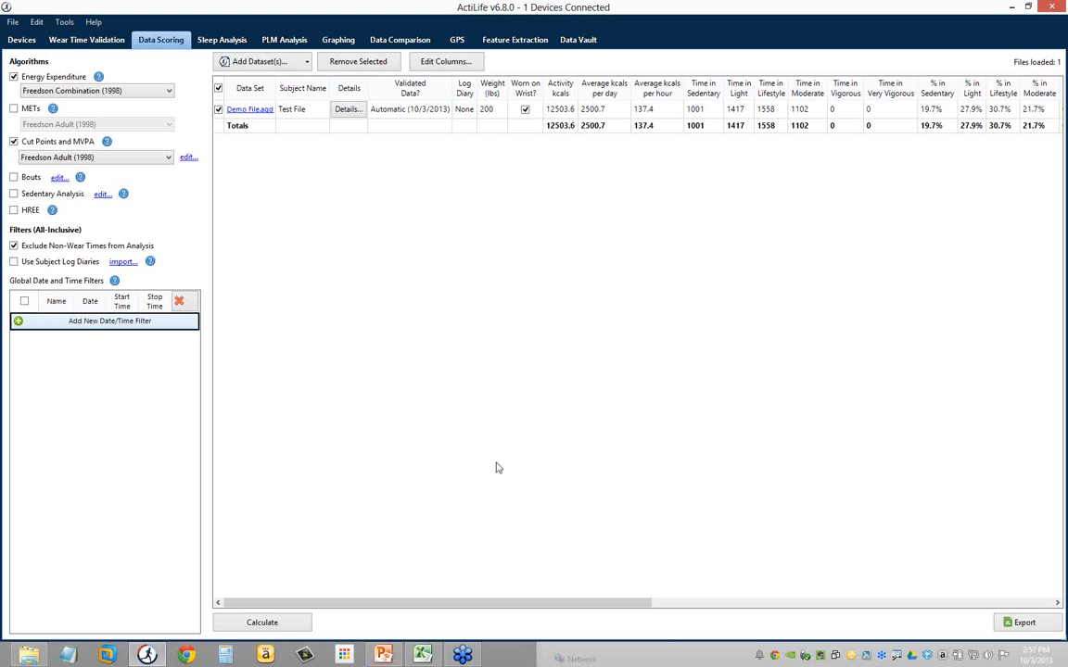
Step: Open the Cut Point Editor and compare the Freedson Adult VM3 (2011) and Freedson Adult (1998) cut point sets
{"action": "left_click", "coordinate": [188, 158]}
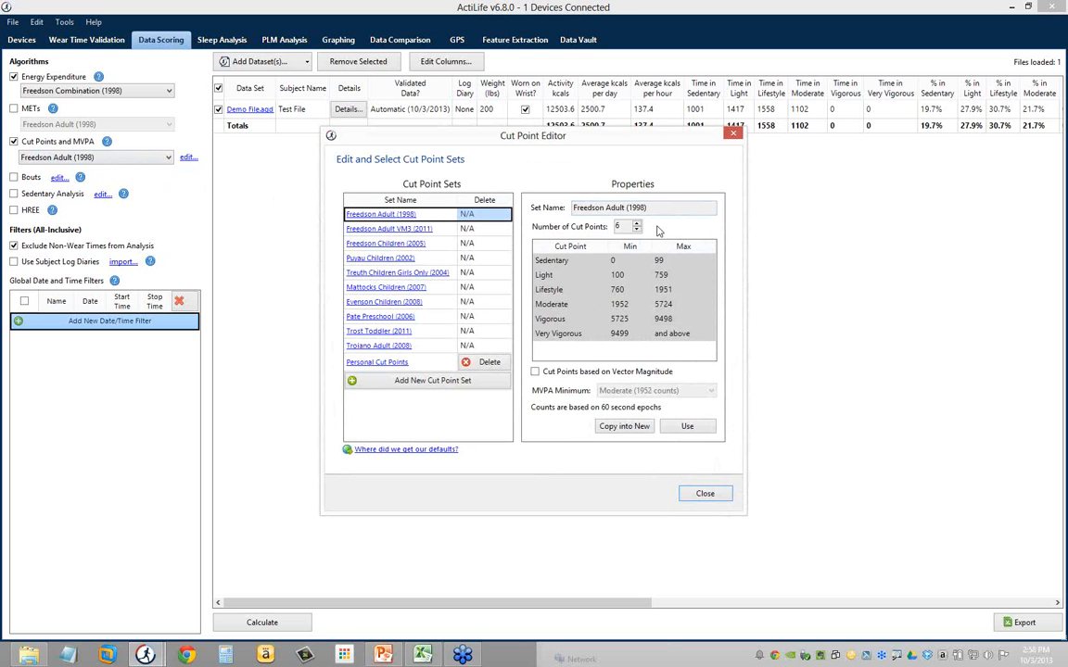
{"action": "left_click", "coordinate": [386, 229]}
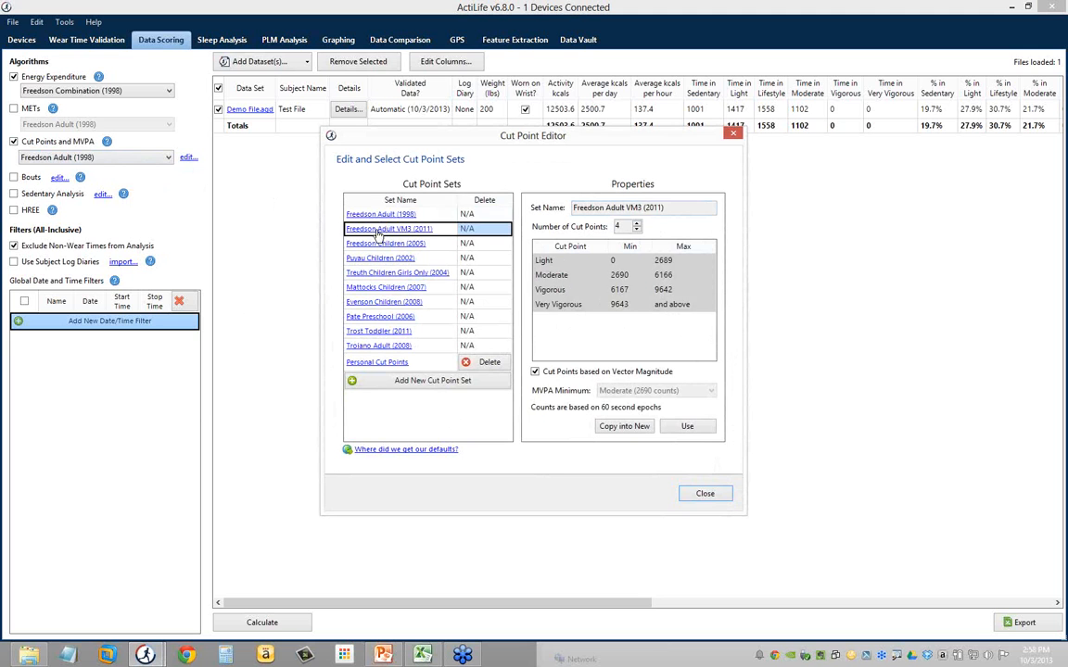
{"action": "left_click", "coordinate": [350, 215]}
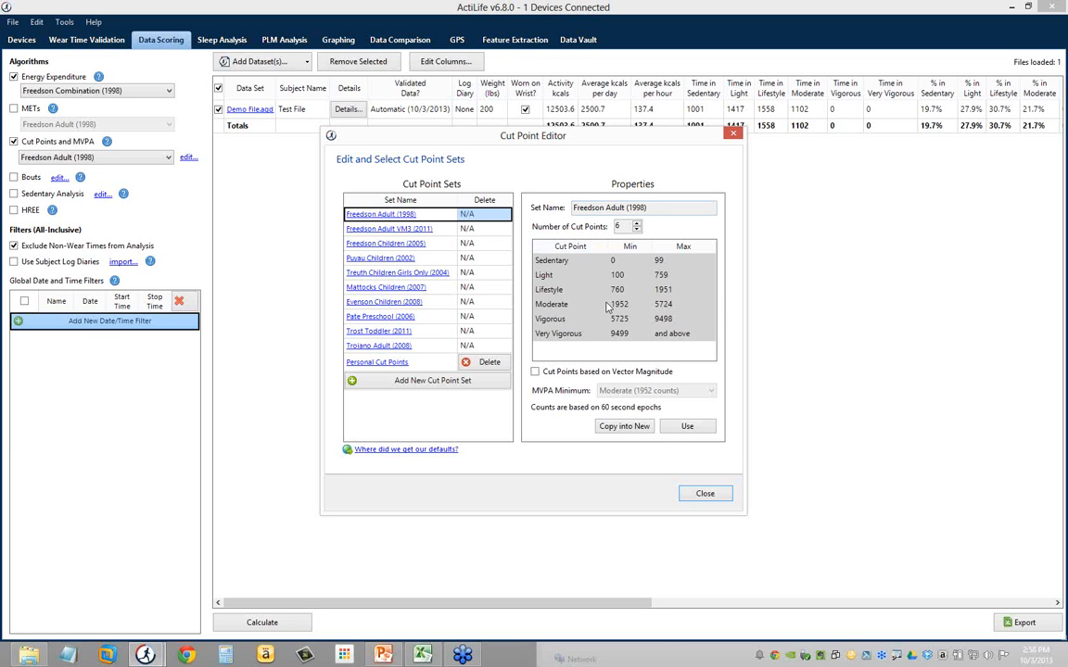
{"action": "left_click", "coordinate": [664, 305]}
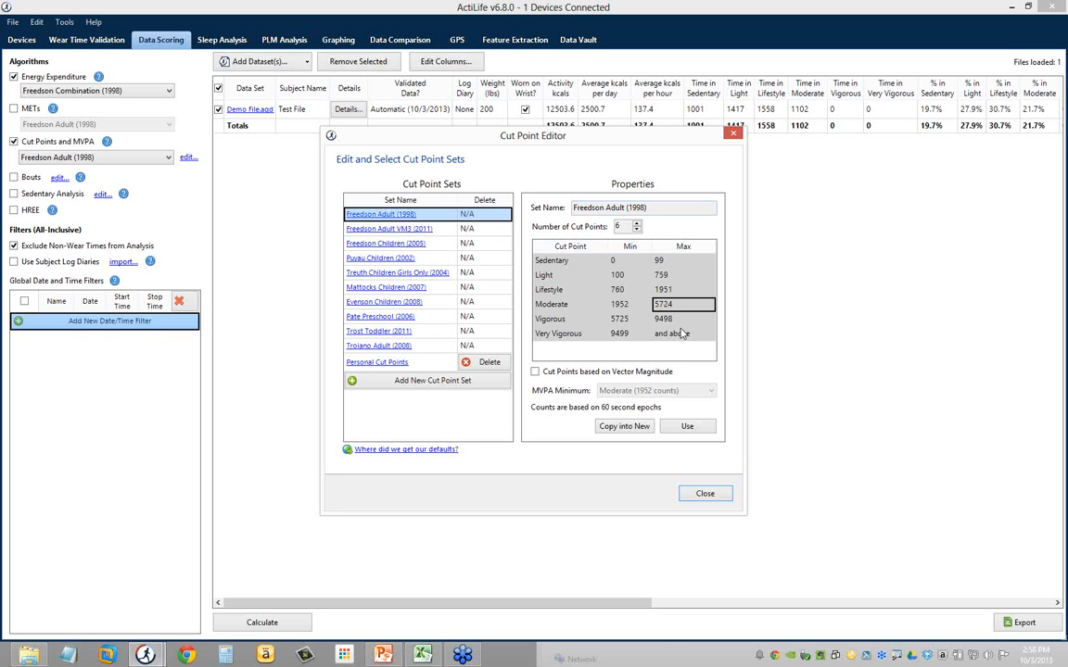
Step: Copy the Freedson Adult (1998) cut points into a new set named My Cut Points
{"action": "left_click", "coordinate": [624, 426]}
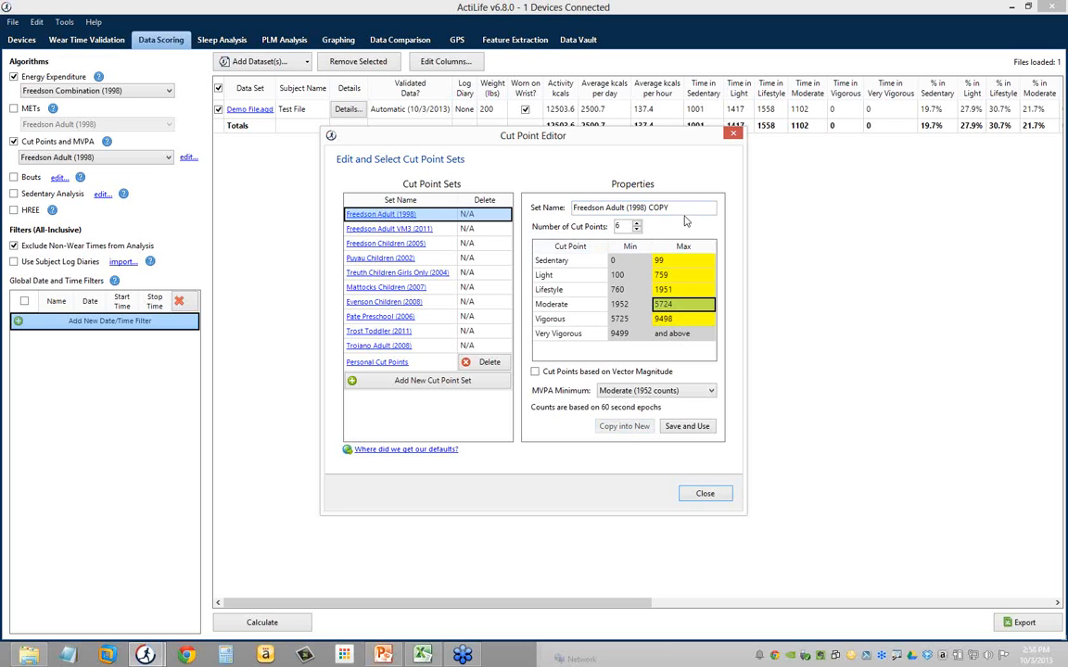
{"action": "left_click_drag", "start_coordinate": [686, 208], "coordinate": [502, 214]}
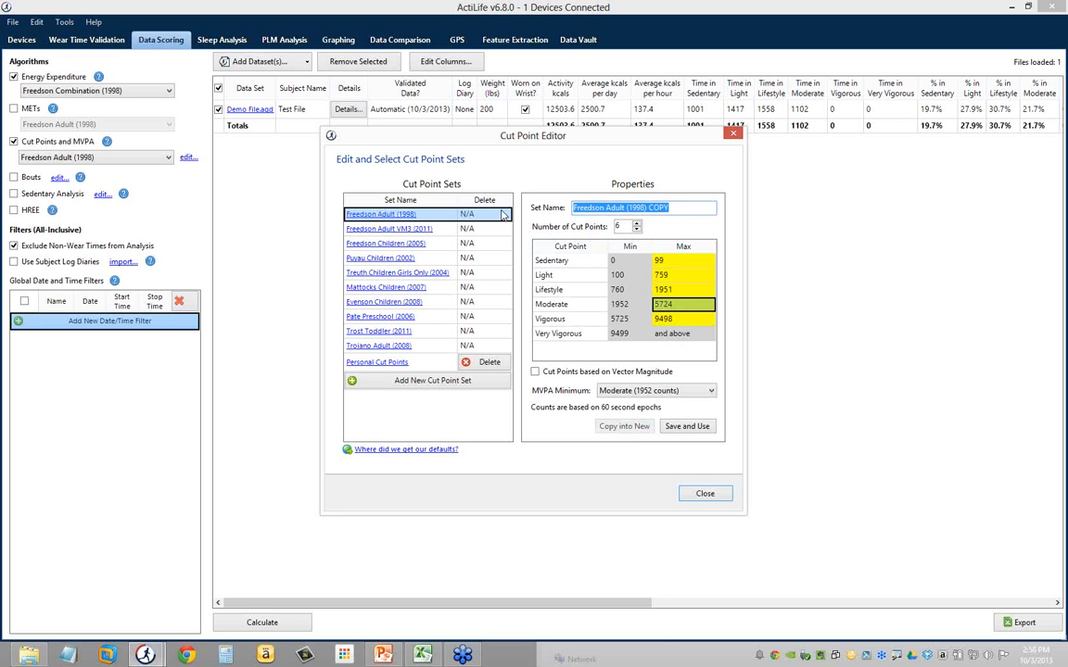
{"action": "type", "text": "My Cut Points"}
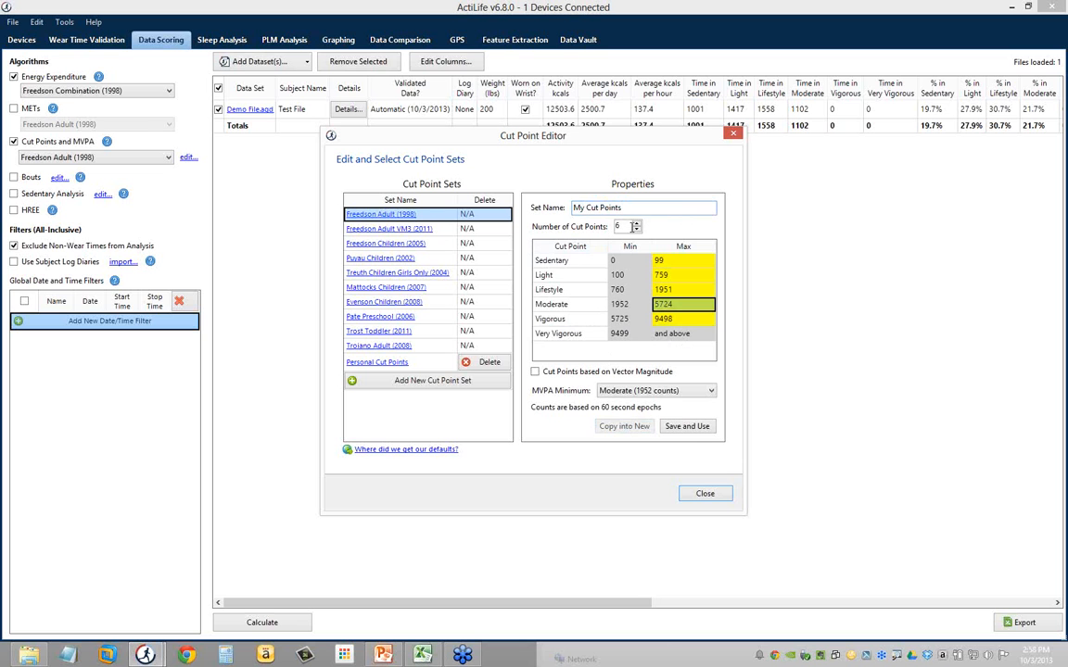
Step: Change the maximum count of the Moderate cut point in My Cut Points, then save the set and use it for scoring
{"action": "left_click", "coordinate": [678, 306]}
{"action": "type", "text": "600"}
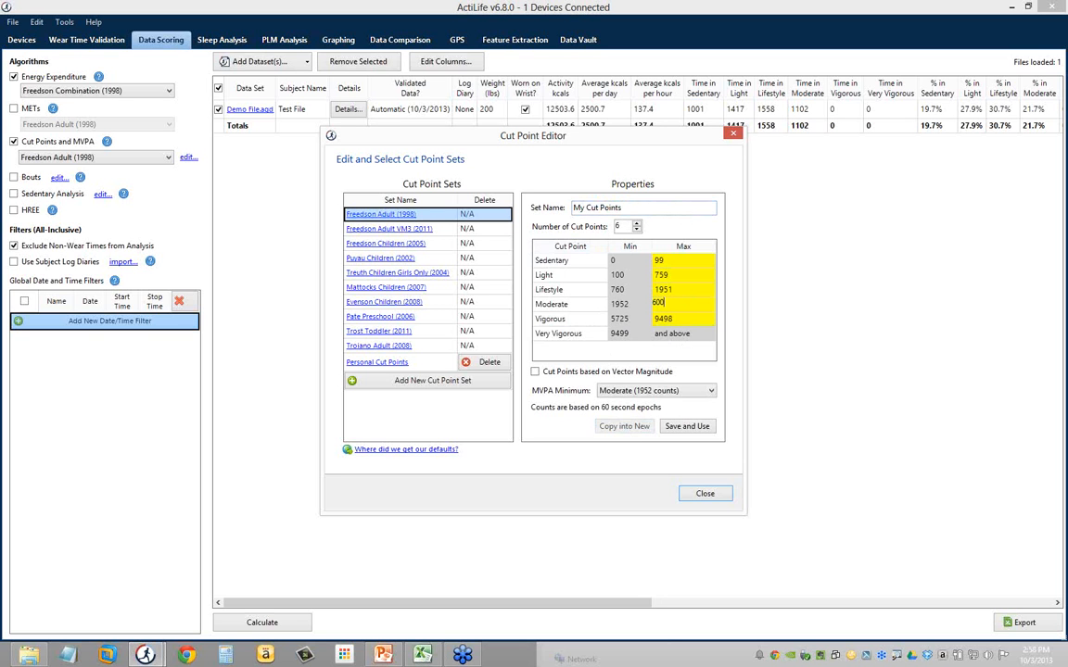
{"action": "type", "text": "0"}
{"action": "left_click_drag", "start_coordinate": [677, 308], "coordinate": [600, 301]}
{"action": "type", "text": "70"}
{"action": "left_click", "coordinate": [677, 320]}
{"action": "left_click", "coordinate": [686, 427]}
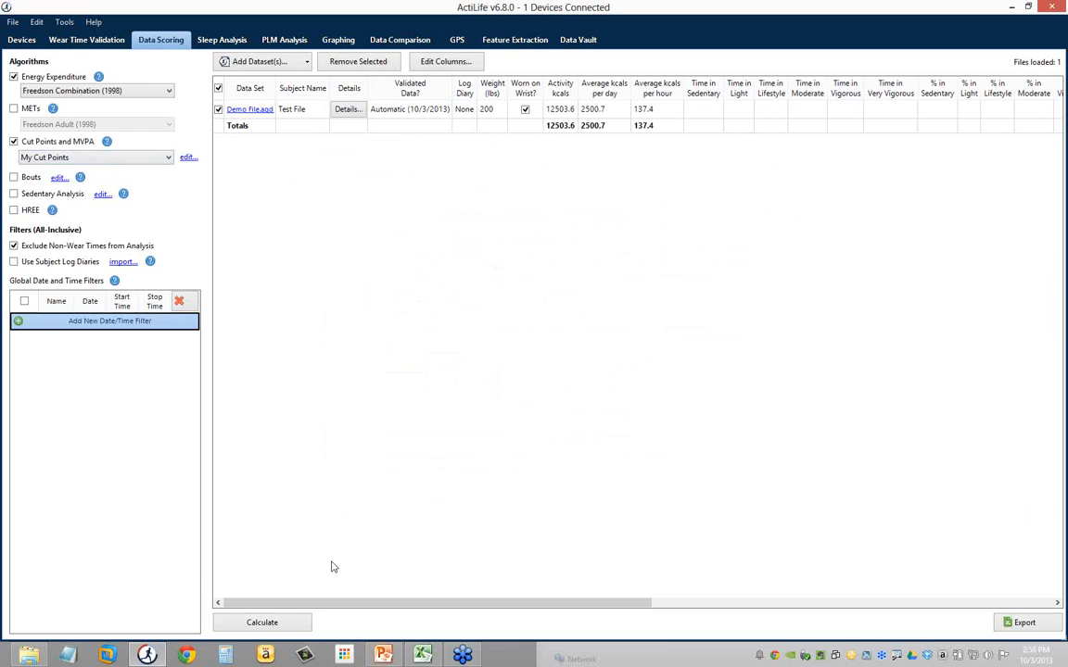
Step: Recalculate the scores with My Cut Points, then review the MVPA percentage and the list of available cut point sets
{"action": "left_click", "coordinate": [298, 622]}
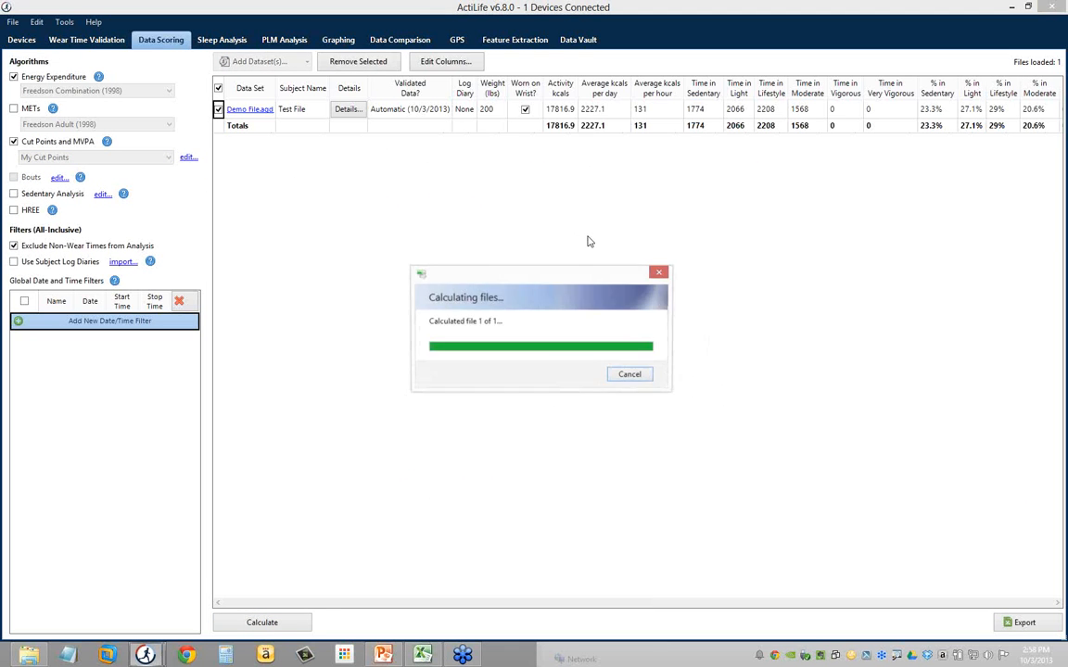
{"action": "left_click_drag", "start_coordinate": [519, 606], "coordinate": [577, 607]}
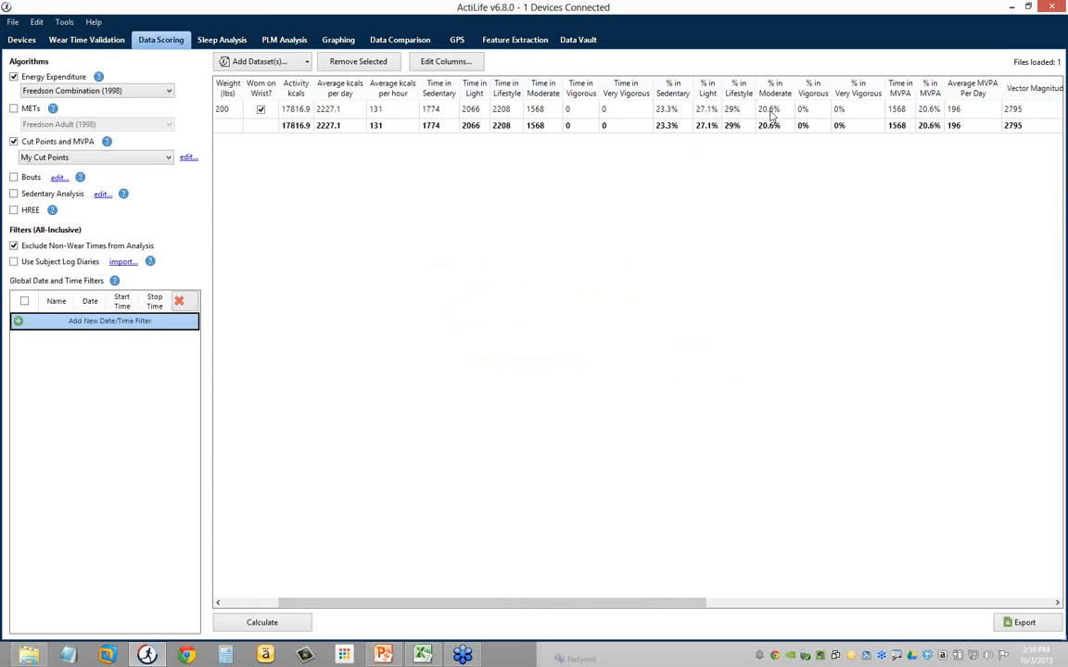
{"action": "left_click", "coordinate": [927, 111]}
{"action": "left_click", "coordinate": [925, 128]}
{"action": "left_click", "coordinate": [132, 160]}
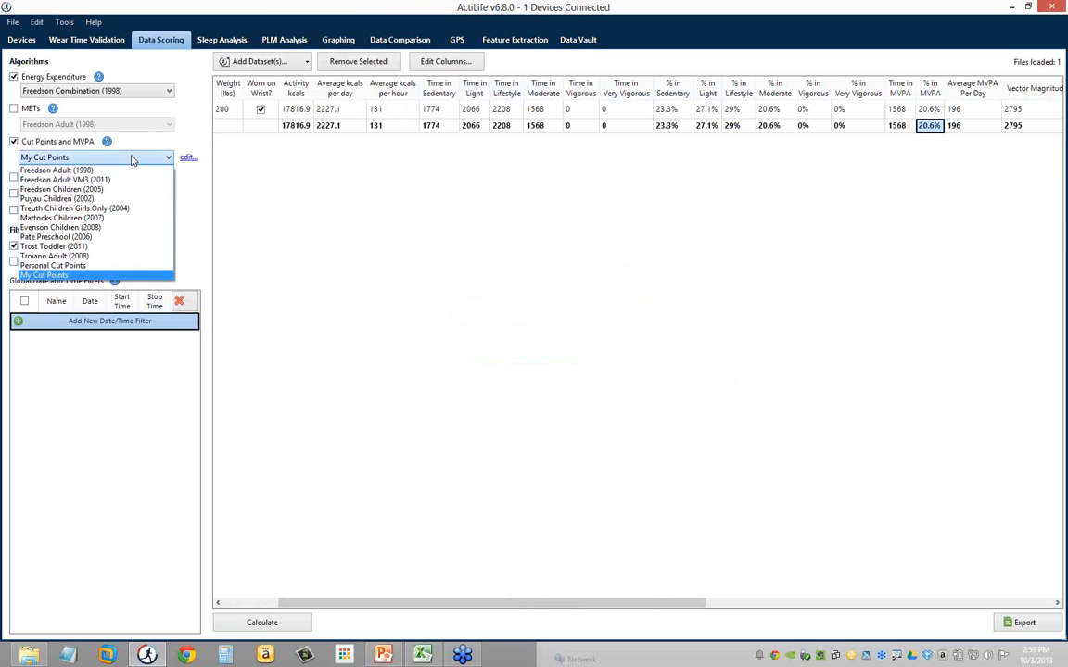
{"action": "left_click", "coordinate": [135, 159]}
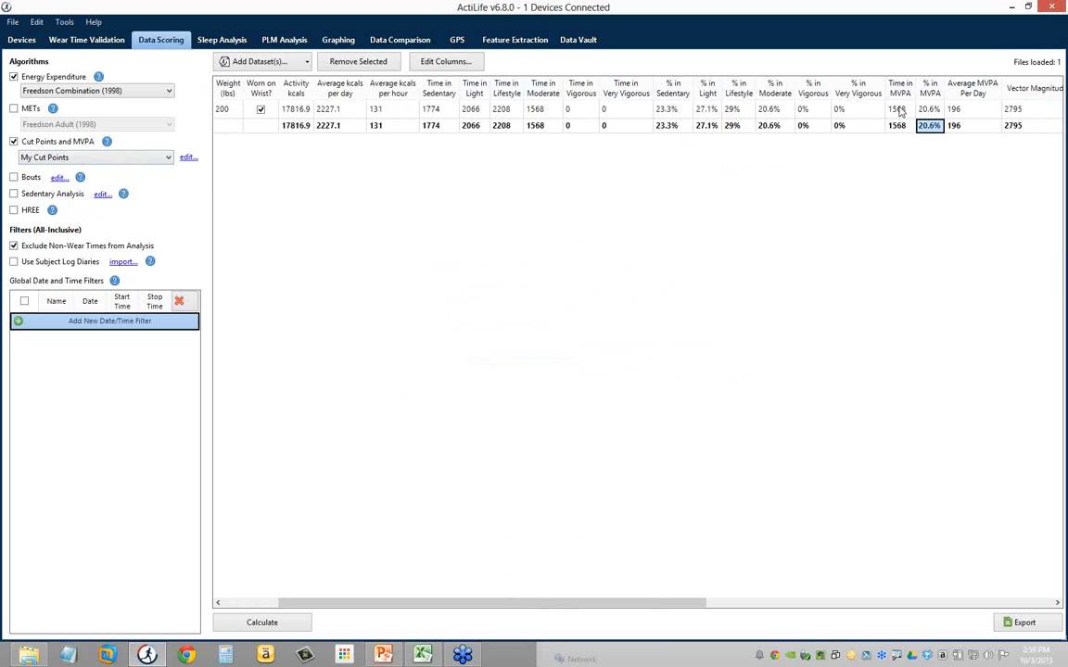
Step: Set the Lifestyle maximum in My Cut Points to 1500, keep Moderate as the MVPA minimum, then save and use the set
{"action": "left_click_drag", "start_coordinate": [896, 109], "coordinate": [934, 132]}
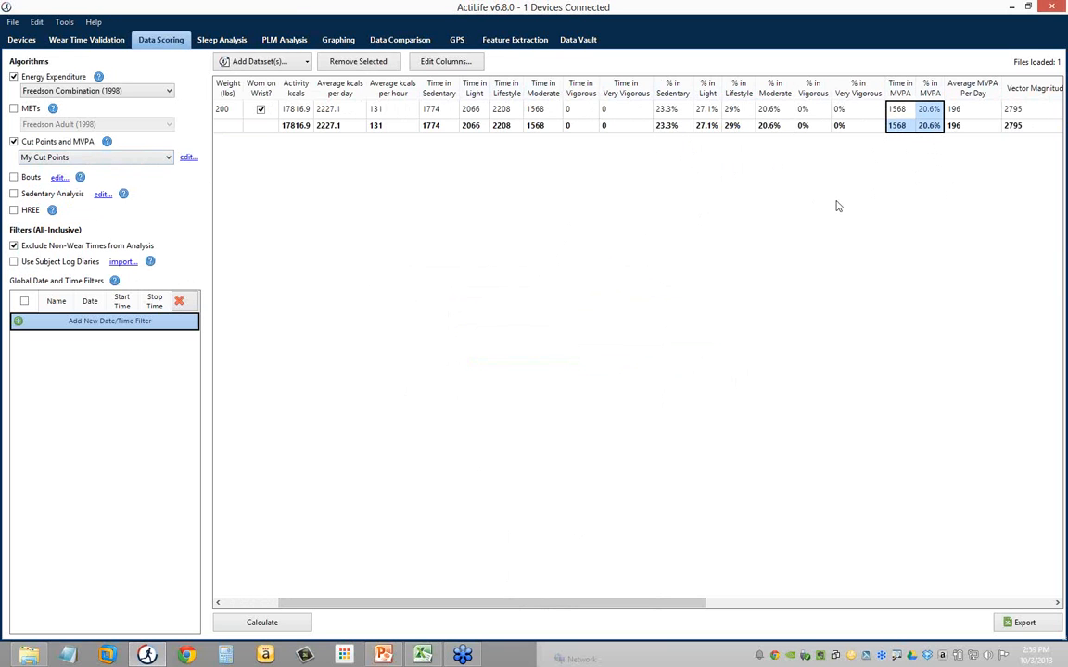
{"action": "left_click", "coordinate": [187, 157]}
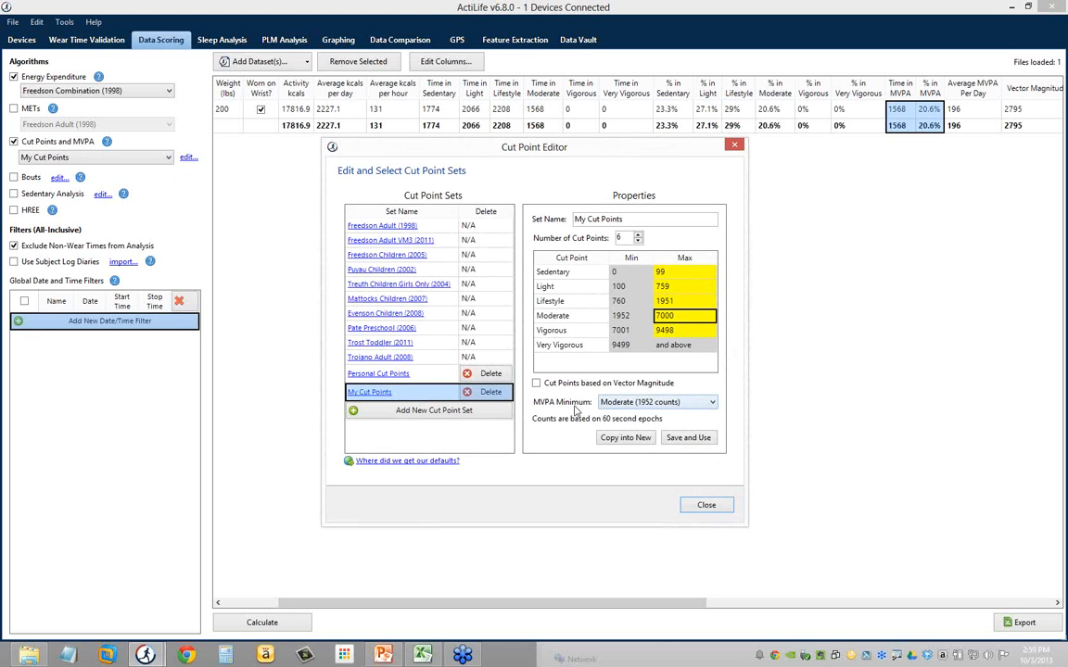
{"action": "left_click", "coordinate": [649, 403]}
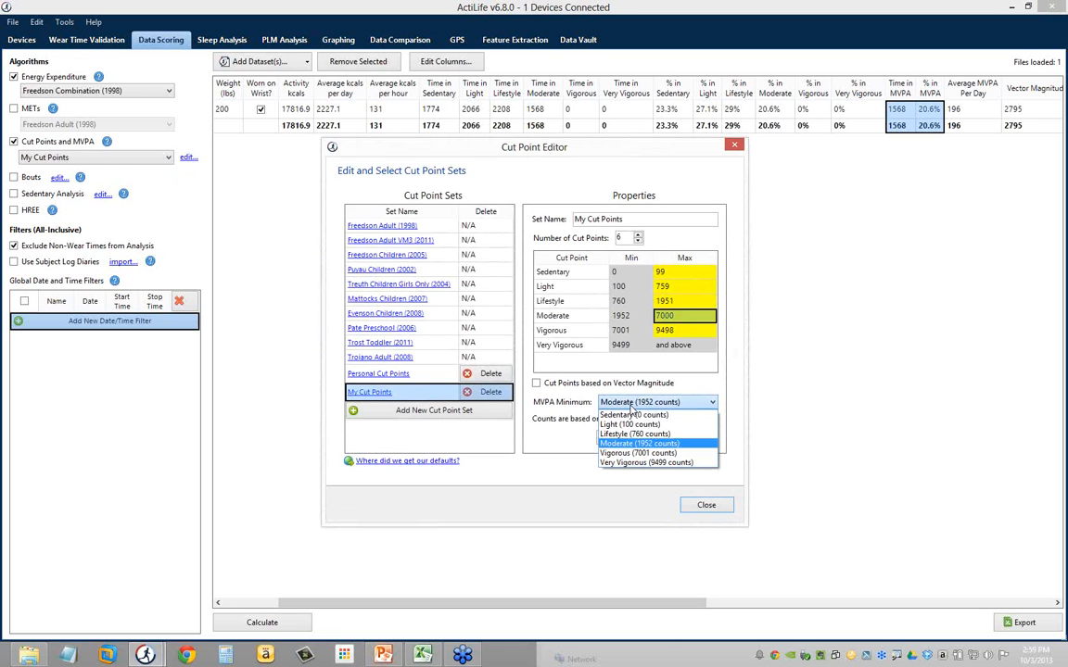
{"action": "left_click", "coordinate": [623, 443]}
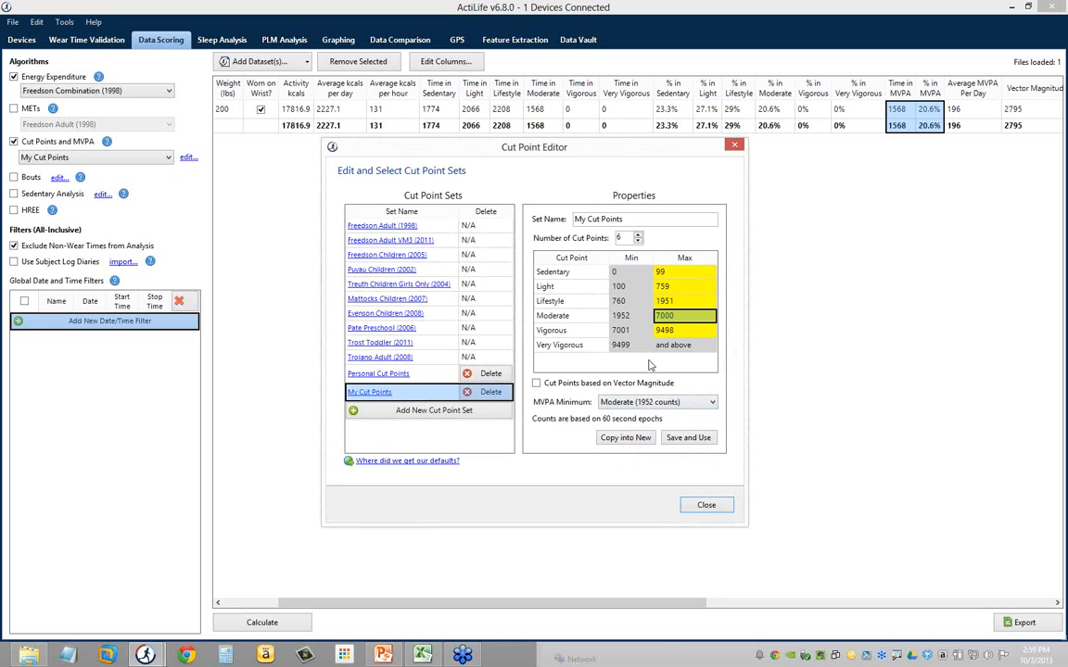
{"action": "left_click", "coordinate": [663, 304]}
{"action": "type", "text": "500"}
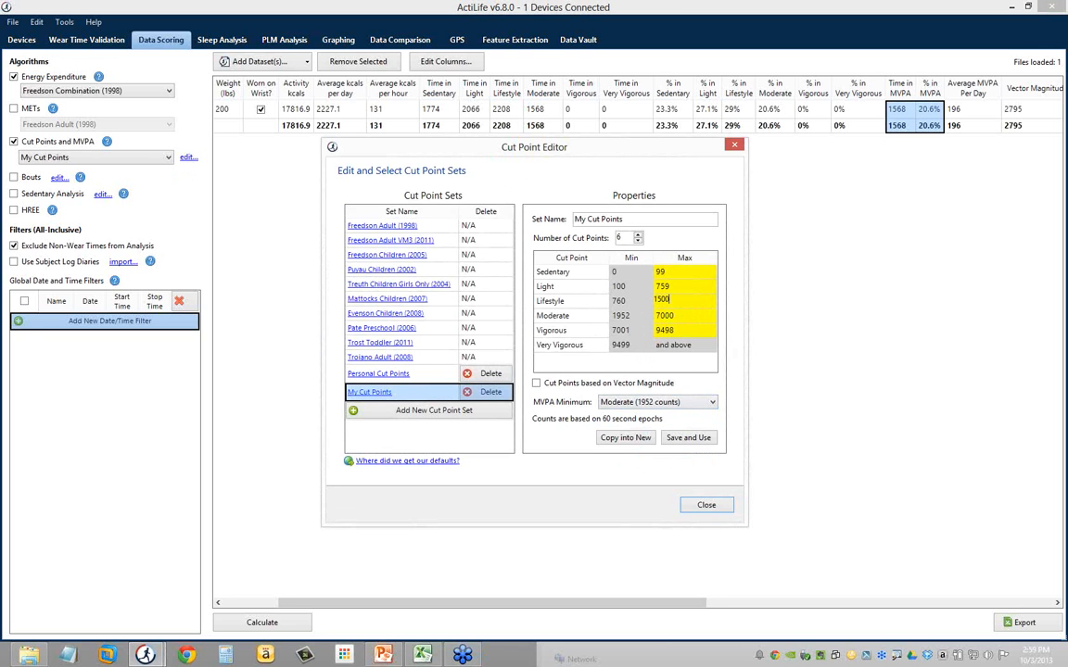
{"action": "left_click", "coordinate": [686, 438]}
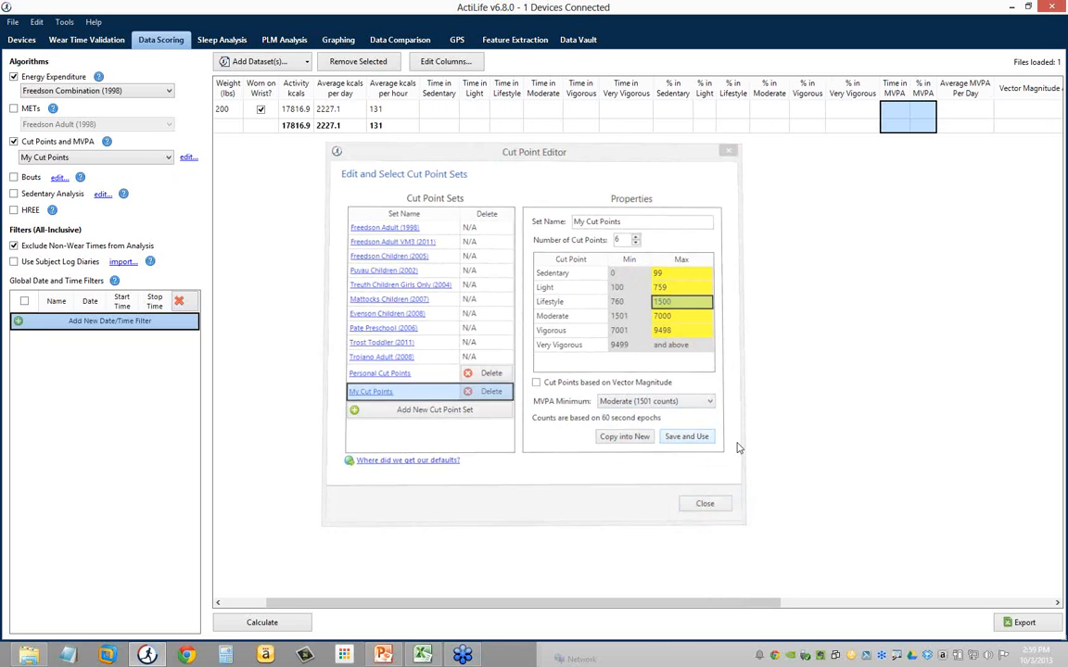
Step: Recalculate the scores with the edited My Cut Points set and review the time and percentage in MVPA
{"action": "left_click", "coordinate": [262, 622]}
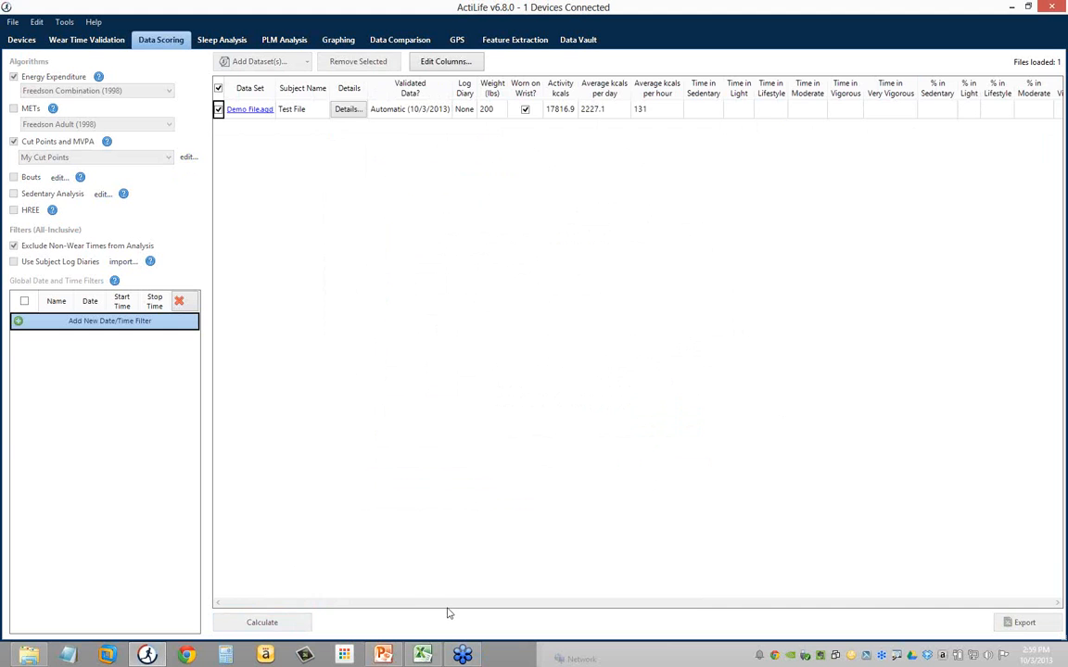
{"action": "left_click_drag", "start_coordinate": [436, 606], "coordinate": [496, 606]}
{"action": "left_click_drag", "start_coordinate": [897, 108], "coordinate": [928, 125]}
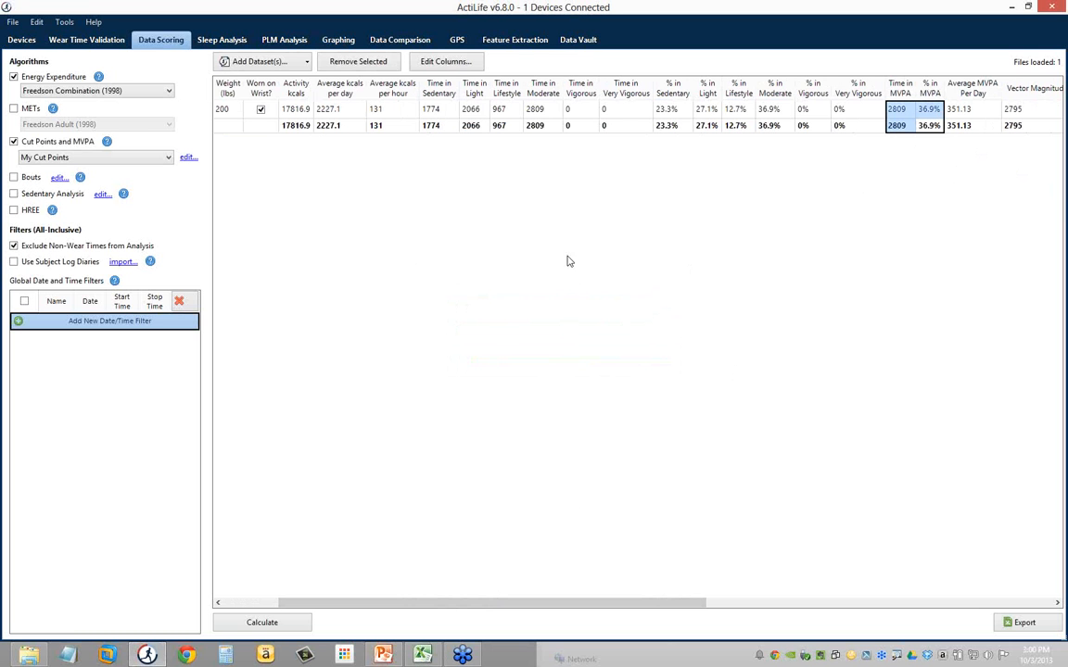
{"action": "left_click", "coordinate": [243, 602]}
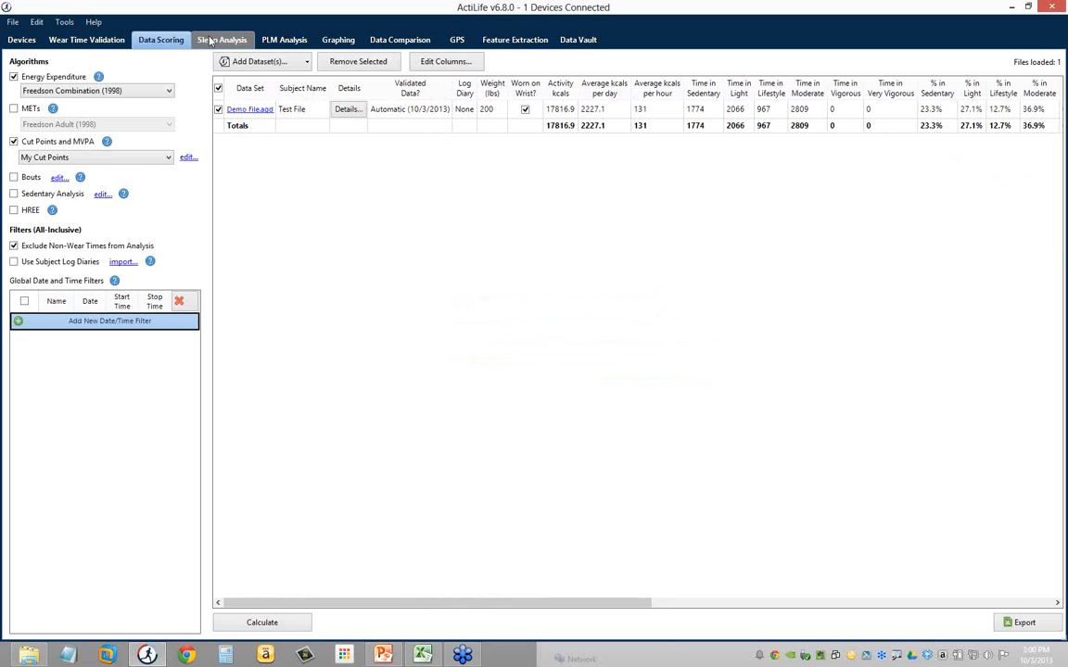
Step: In the wear time validation settings, mark sleep periods as wear time and disable the minimum wear time per day
{"action": "left_click", "coordinate": [93, 40]}
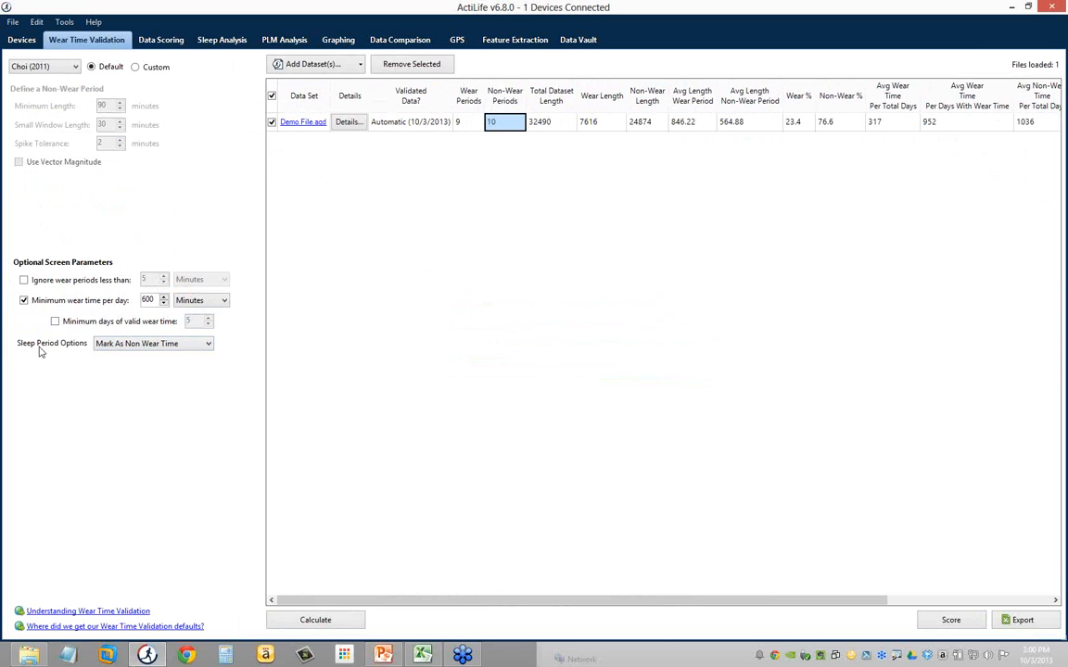
{"action": "left_click", "coordinate": [125, 346]}
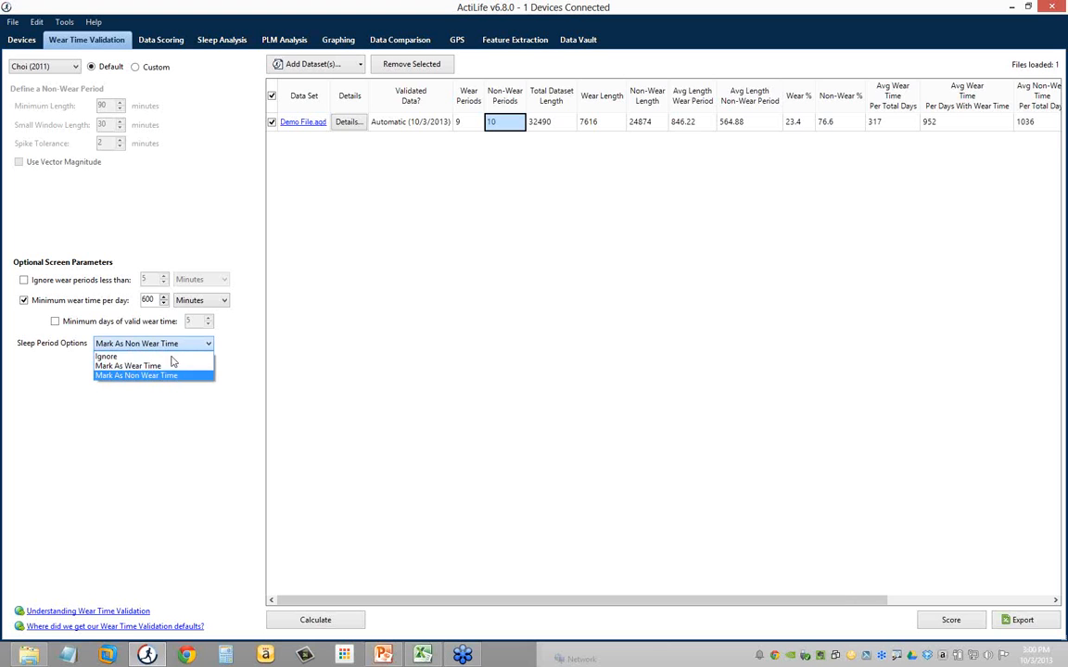
{"action": "left_click", "coordinate": [134, 366]}
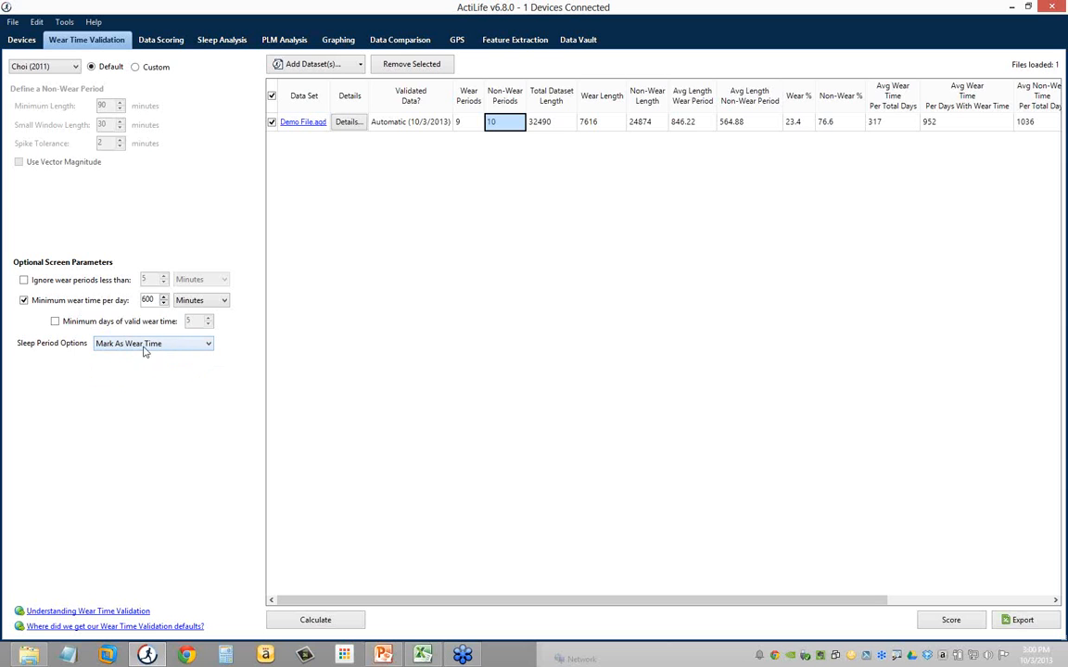
{"action": "left_click", "coordinate": [102, 301]}
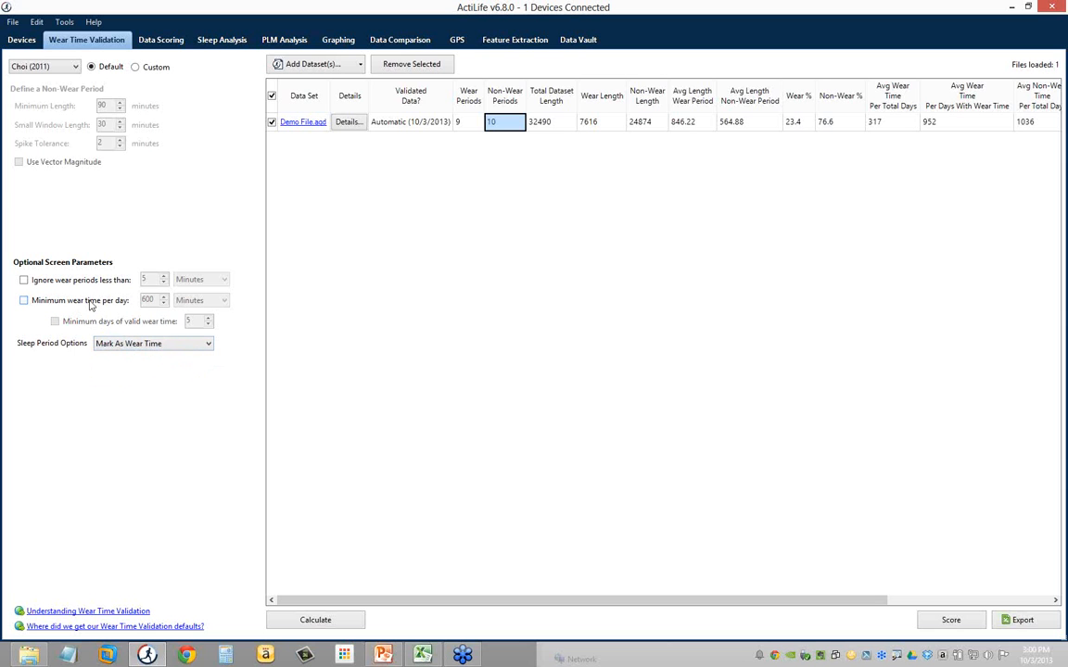
Step: Switch wear time validation to Troiano (2007) with custom parameters, check the 30000-count activity threshold, and calculate wear time
{"action": "left_click", "coordinate": [64, 65]}
{"action": "left_click", "coordinate": [71, 81]}
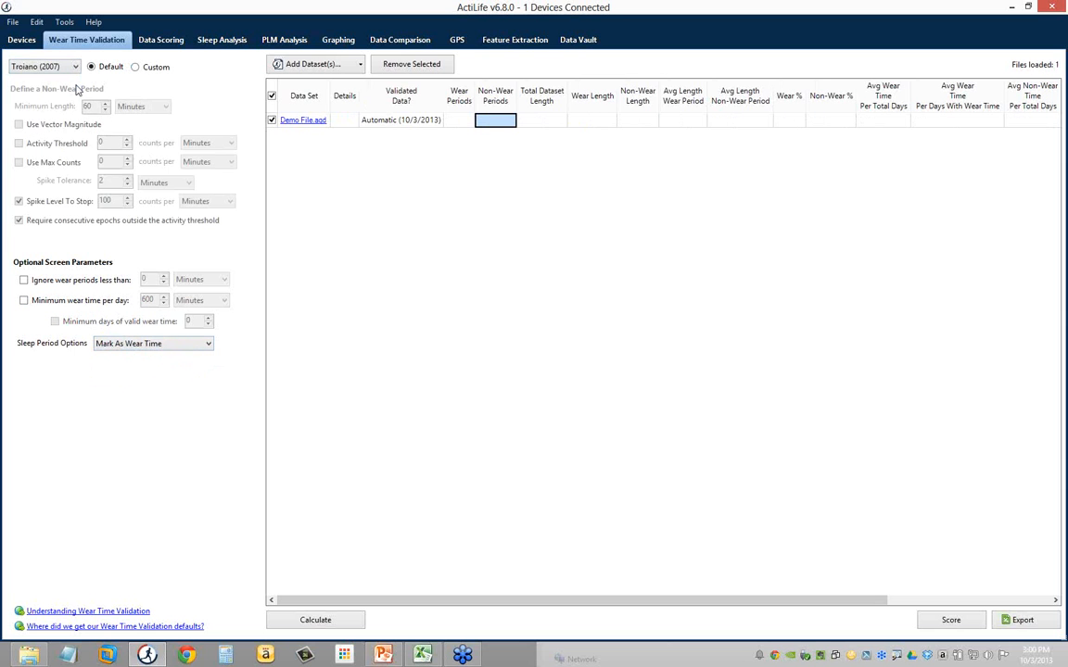
{"action": "left_click", "coordinate": [137, 68]}
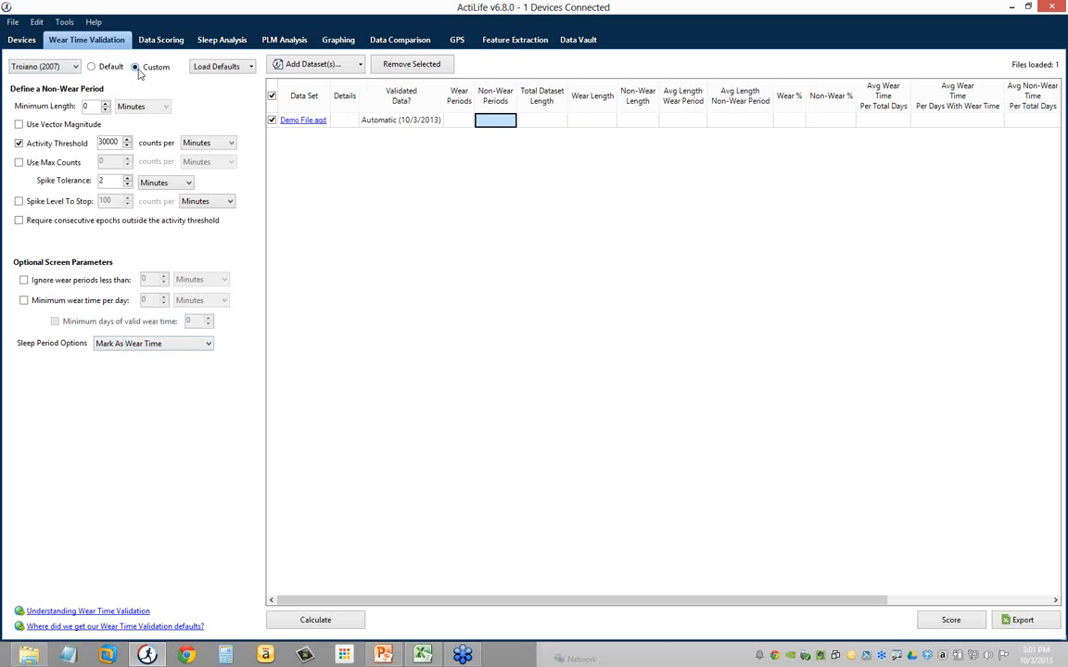
{"action": "double_click", "coordinate": [104, 141]}
{"action": "left_click", "coordinate": [118, 143]}
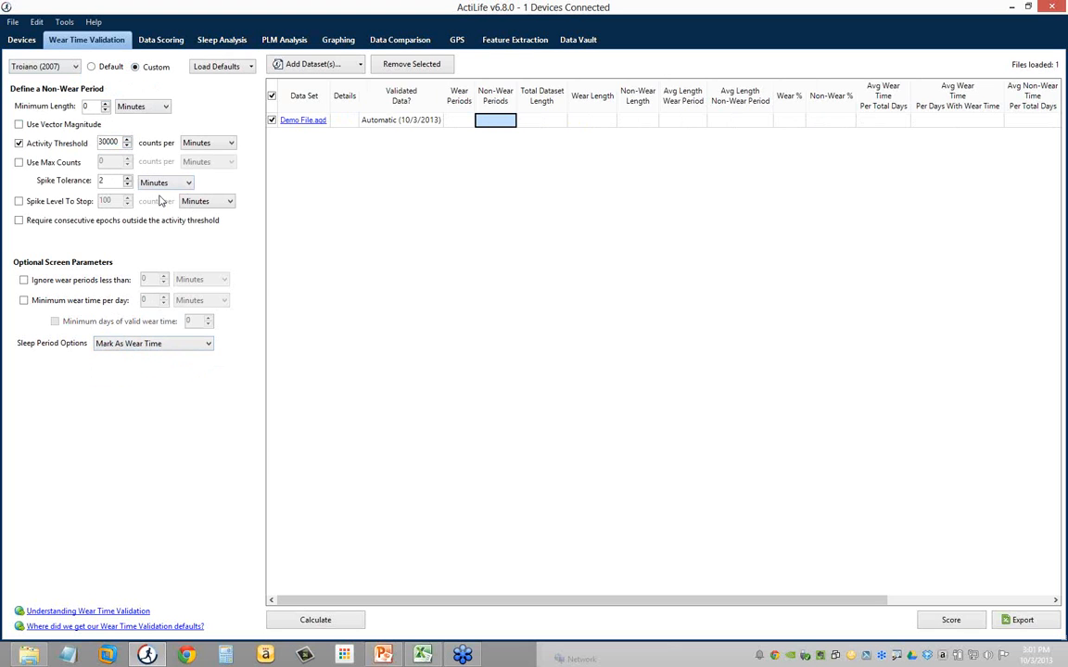
{"action": "left_click_drag", "start_coordinate": [107, 143], "coordinate": [121, 143]}
{"action": "left_click", "coordinate": [120, 142]}
{"action": "left_click", "coordinate": [305, 626]}
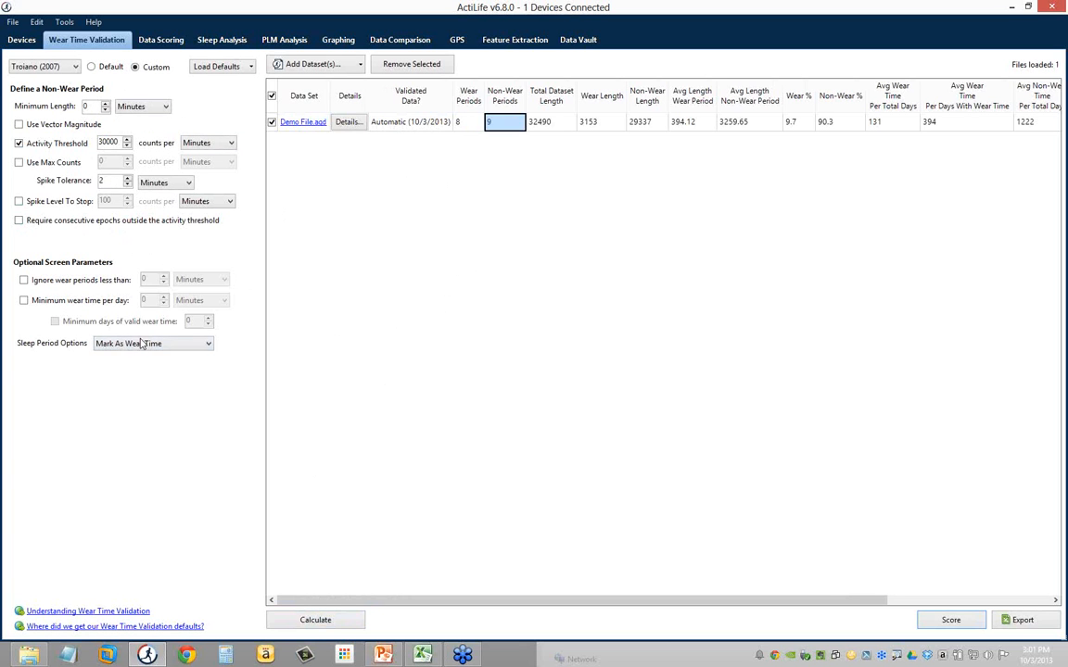
Step: Examine the start and end of the first wear period in the validation details of Demo File.agd, then close the details
{"action": "left_click", "coordinate": [457, 126]}
{"action": "left_click", "coordinate": [346, 123]}
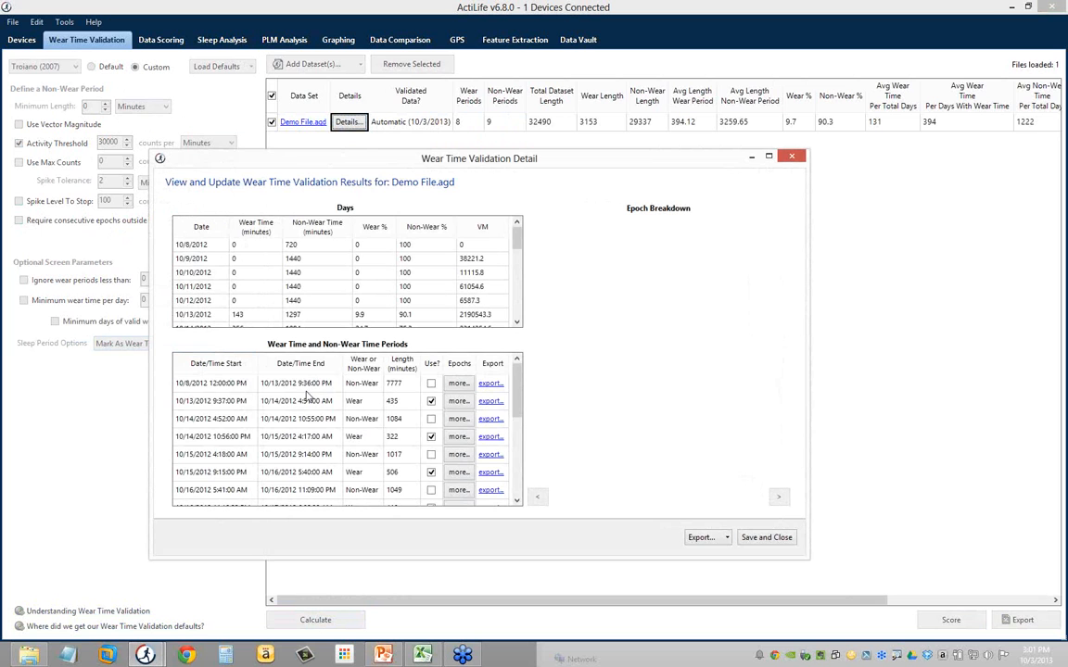
{"action": "left_click", "coordinate": [241, 402]}
{"action": "left_click", "coordinate": [276, 404]}
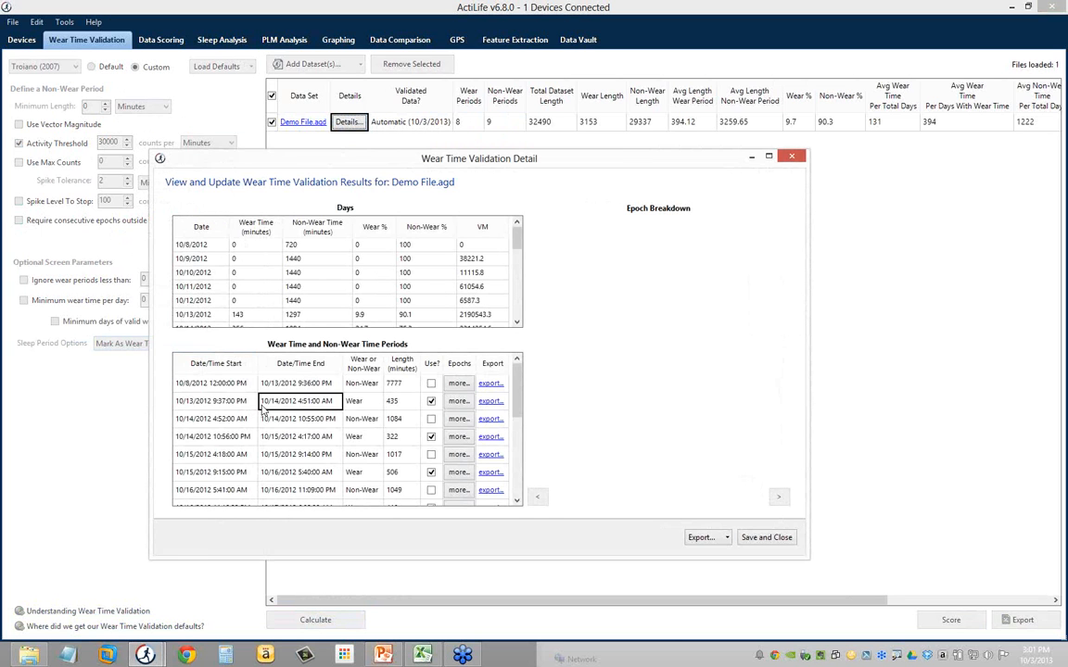
{"action": "left_click_drag", "start_coordinate": [248, 404], "coordinate": [360, 402]}
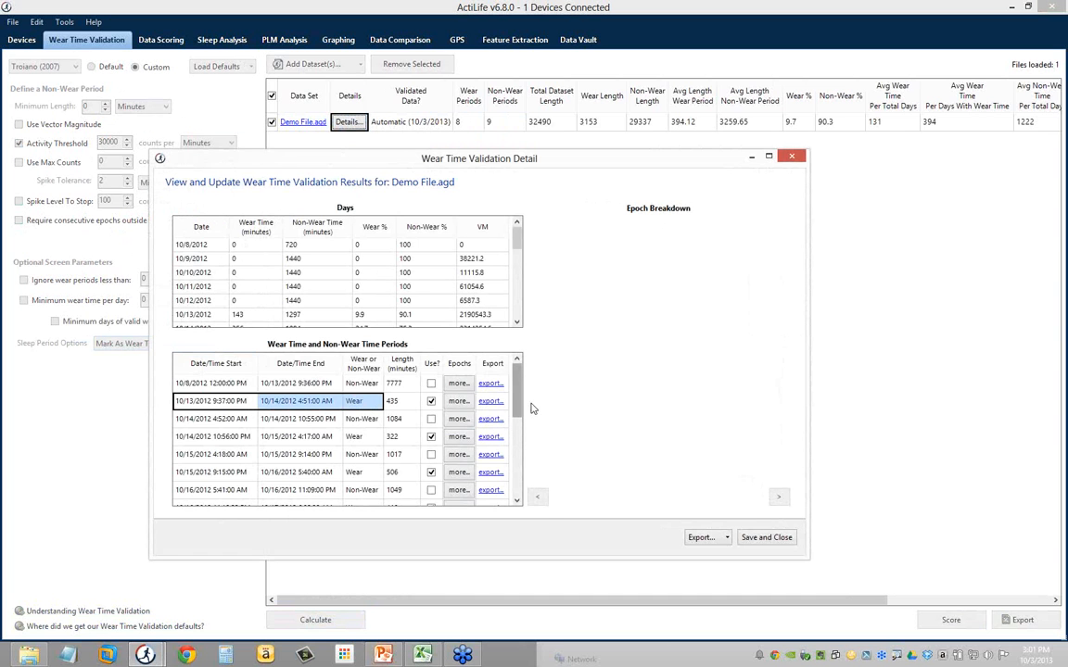
{"action": "left_click", "coordinate": [791, 157]}
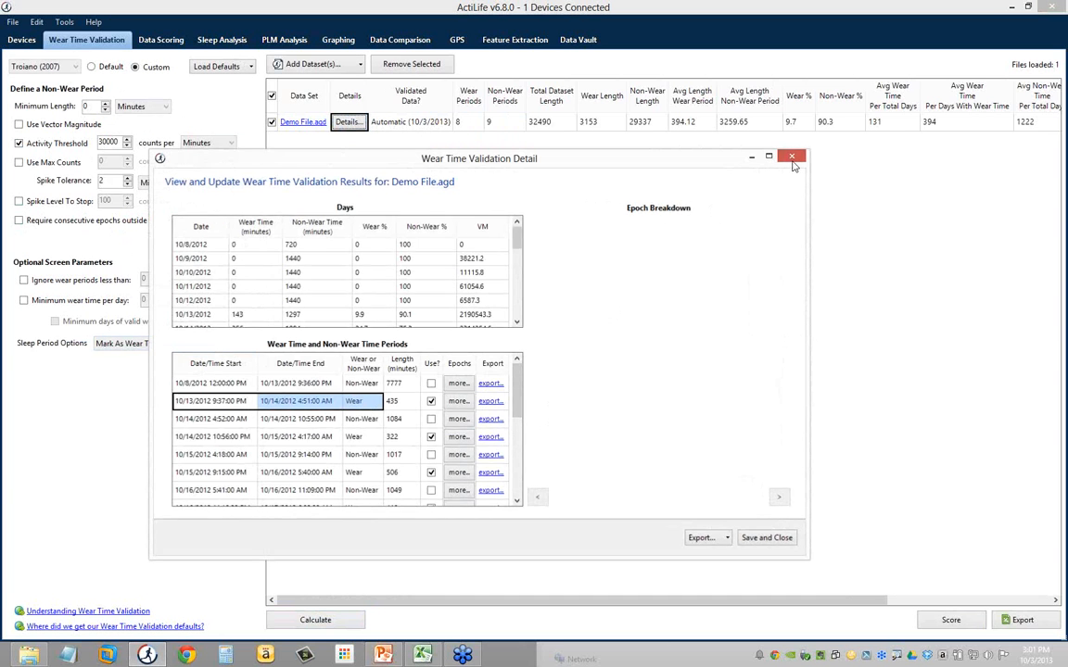
Step: Send the revalidated dataset to scoring, recalculate it with My Cut Points, and review the sedentary and MVPA percentages
{"action": "left_click", "coordinate": [951, 619]}
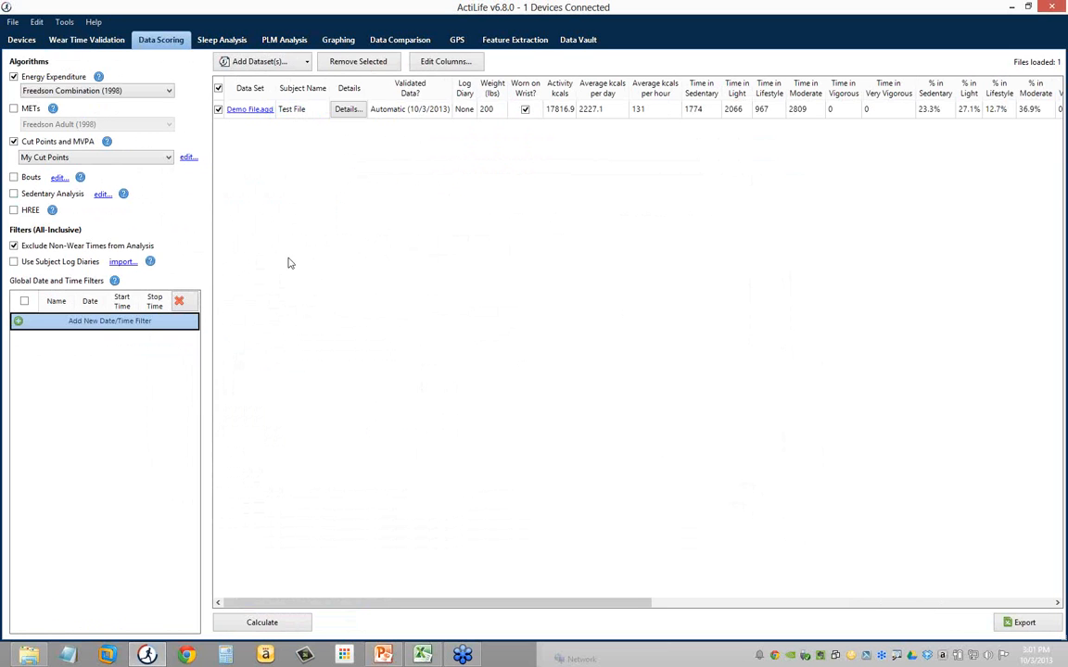
{"action": "left_click", "coordinate": [293, 626]}
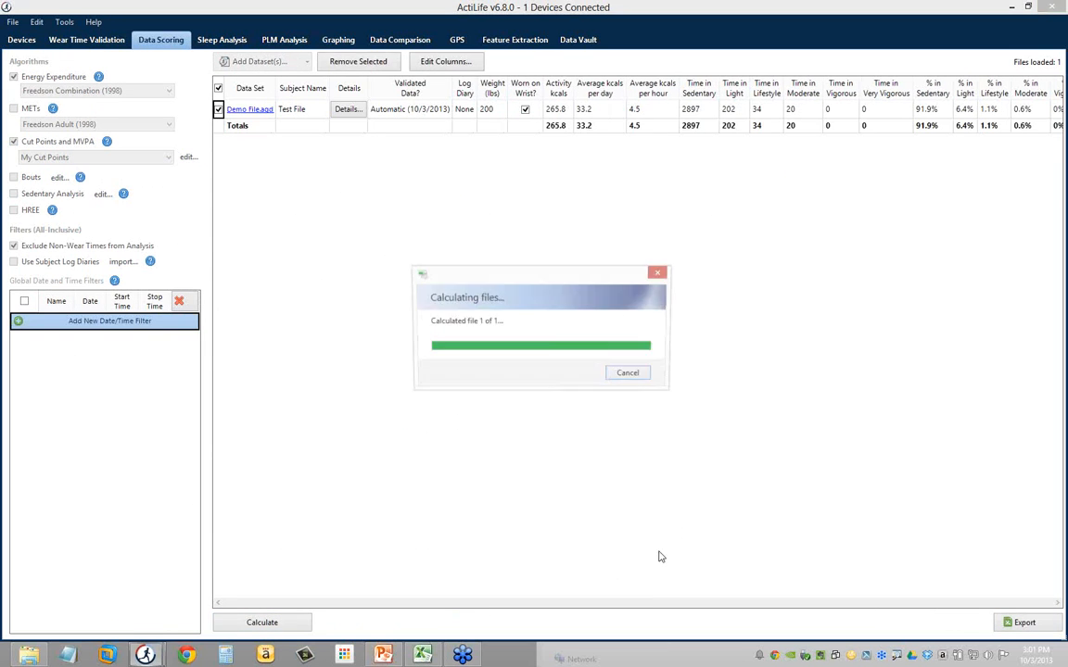
{"action": "left_click", "coordinate": [931, 109]}
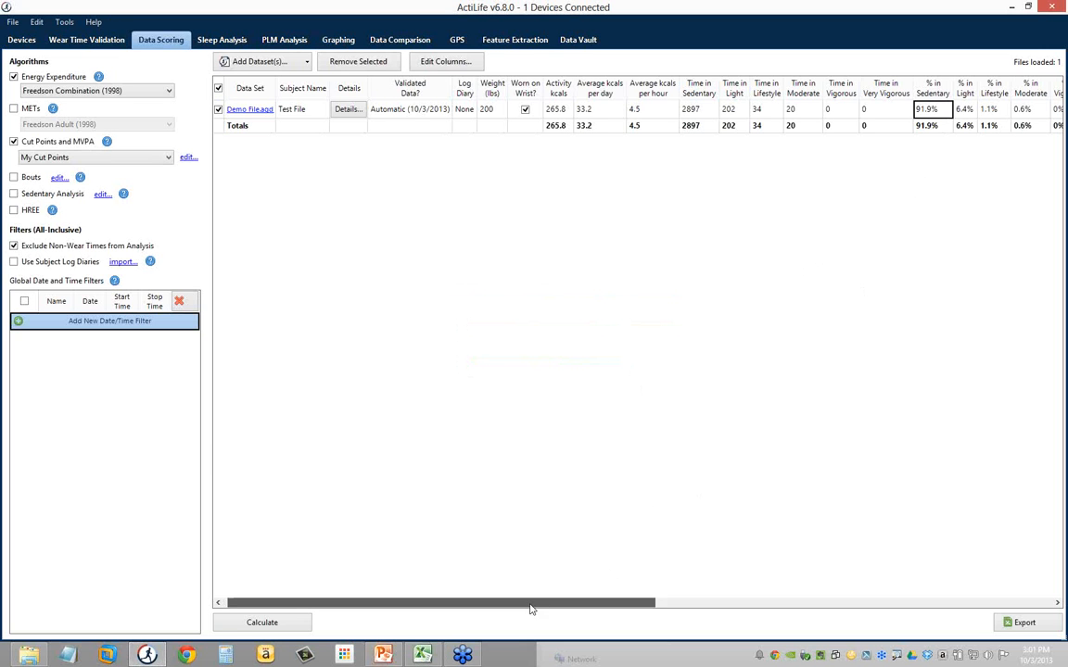
{"action": "left_click_drag", "start_coordinate": [530, 608], "coordinate": [897, 584]}
{"action": "left_click", "coordinate": [481, 114]}
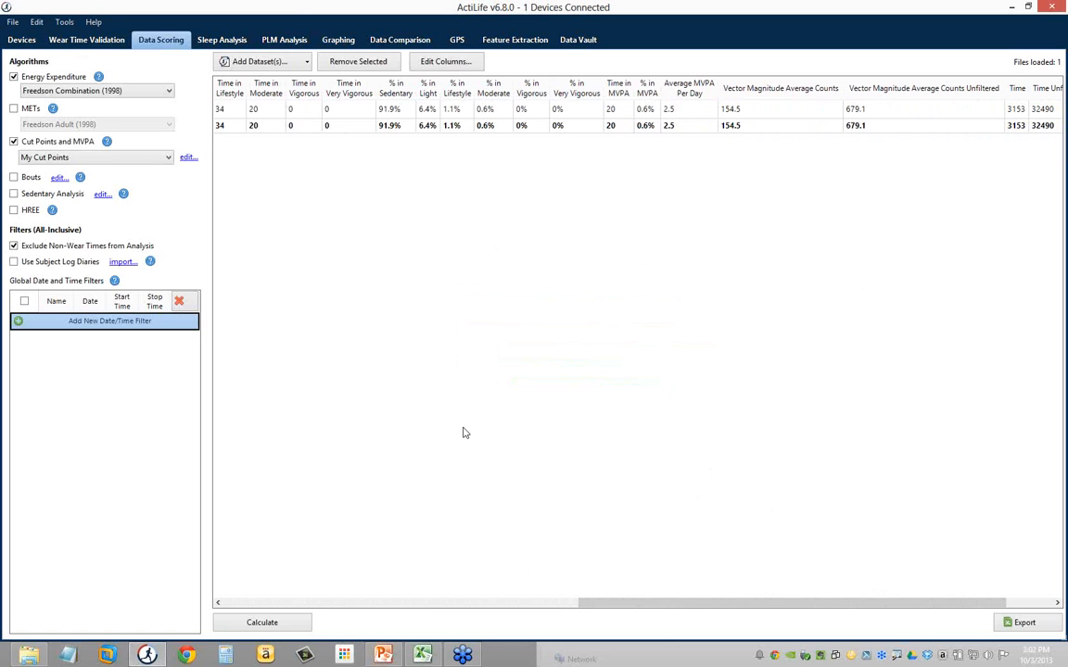
{"action": "left_click_drag", "start_coordinate": [593, 608], "coordinate": [565, 603]}
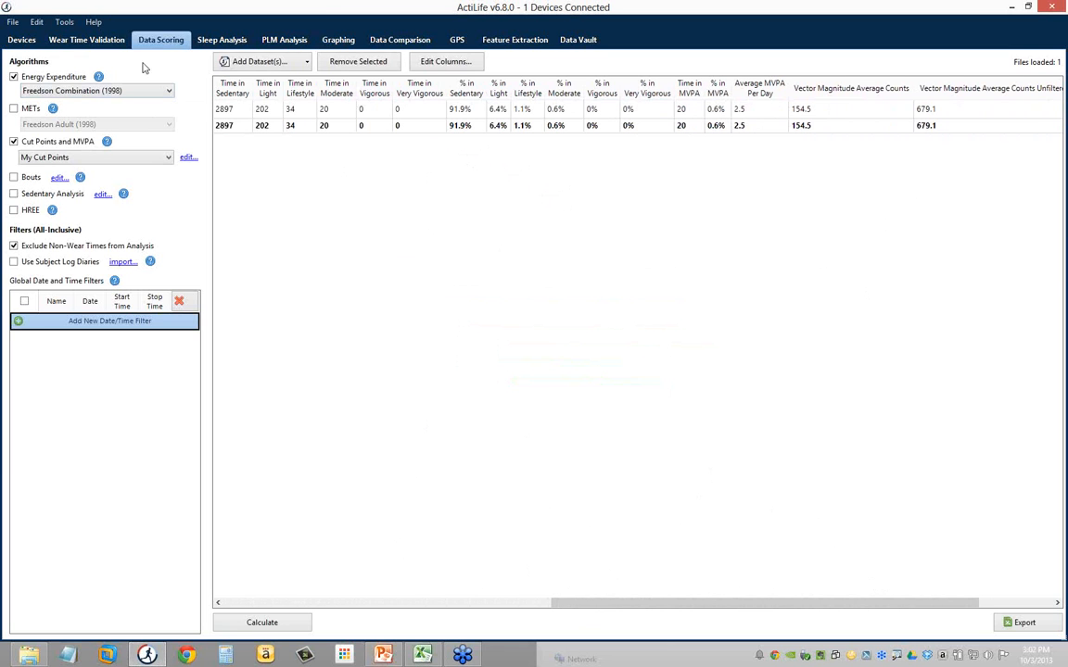
{"action": "left_click", "coordinate": [461, 126]}
{"action": "left_click", "coordinate": [496, 604]}
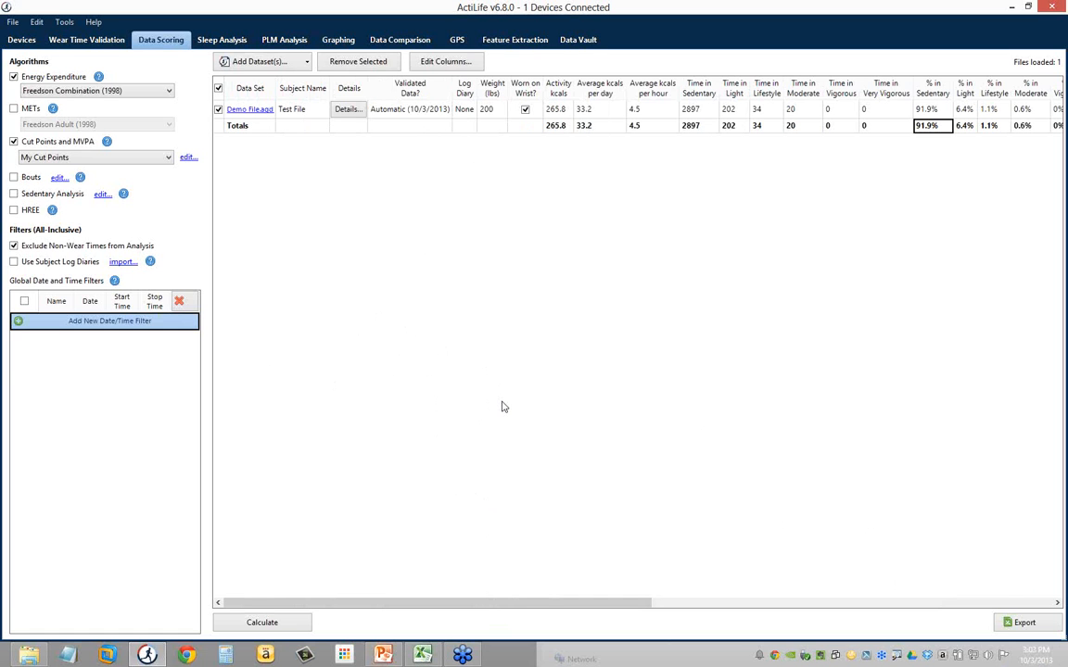
Step: Arrange the wear time validation details of Demo File.agd beside the main window and show its Sleep Analysis for comparison
{"action": "left_click", "coordinate": [115, 42]}
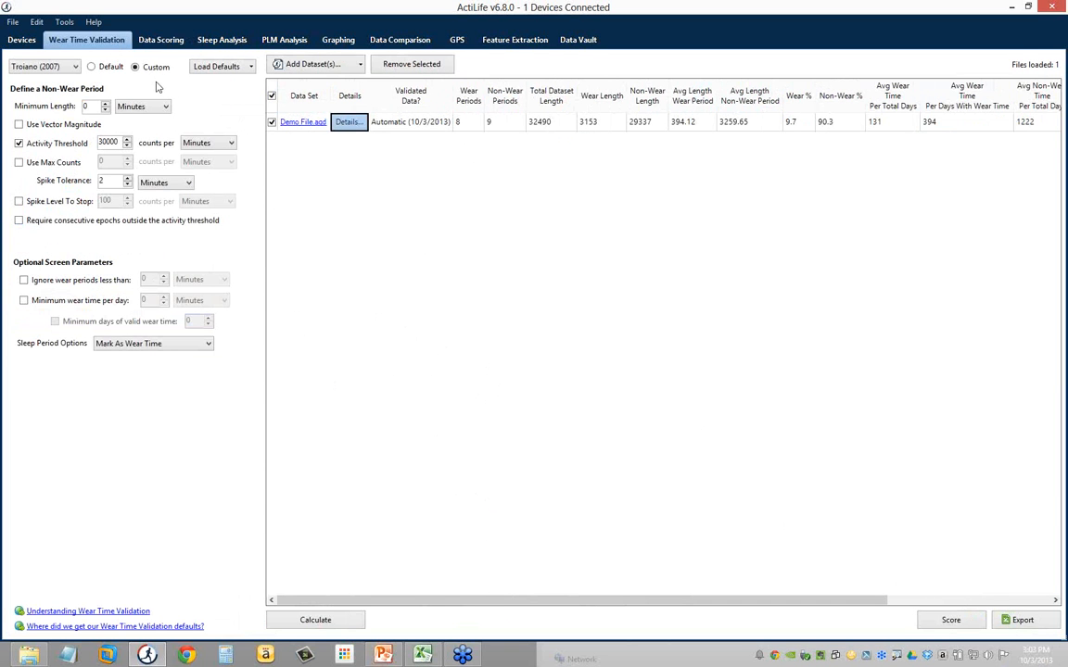
{"action": "left_click", "coordinate": [347, 126]}
{"action": "left_click_drag", "start_coordinate": [410, 27], "coordinate": [436, 158]}
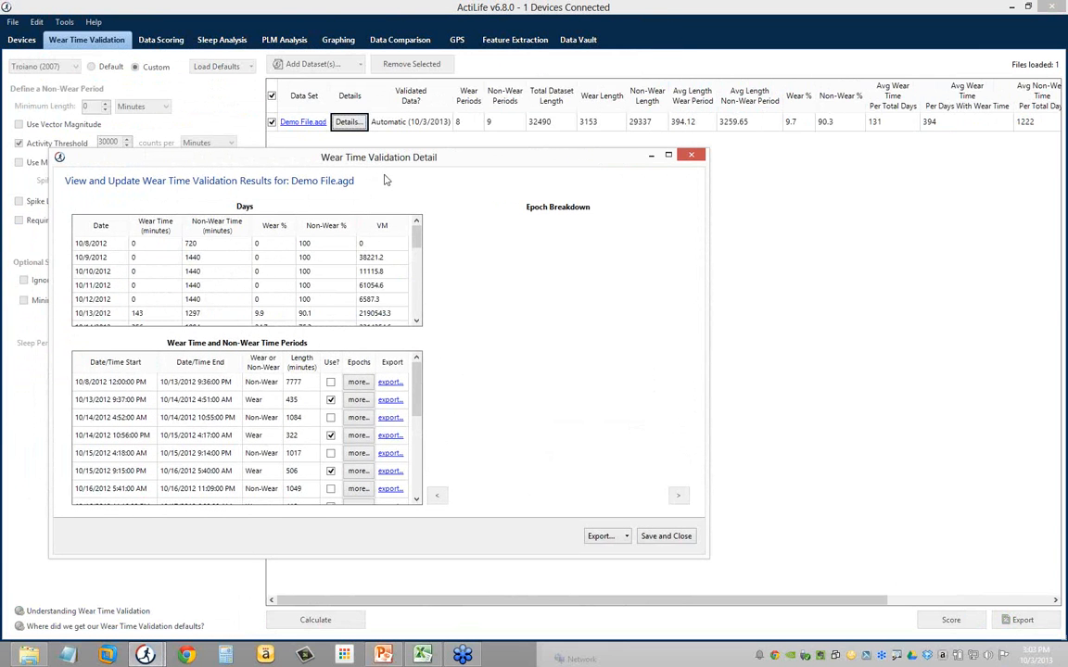
{"action": "left_click_drag", "start_coordinate": [409, 33], "coordinate": [714, 89]}
{"action": "left_click", "coordinate": [324, 162]}
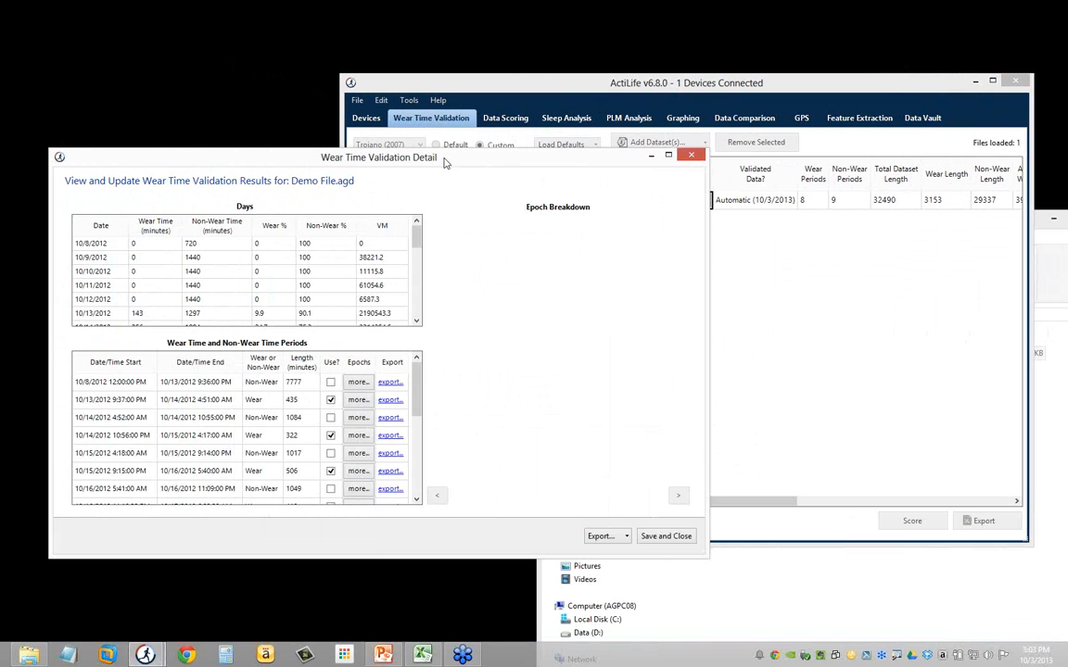
{"action": "left_click_drag", "start_coordinate": [325, 163], "coordinate": [243, 189]}
{"action": "left_click", "coordinate": [548, 87]}
{"action": "left_click_drag", "start_coordinate": [548, 87], "coordinate": [611, 89]}
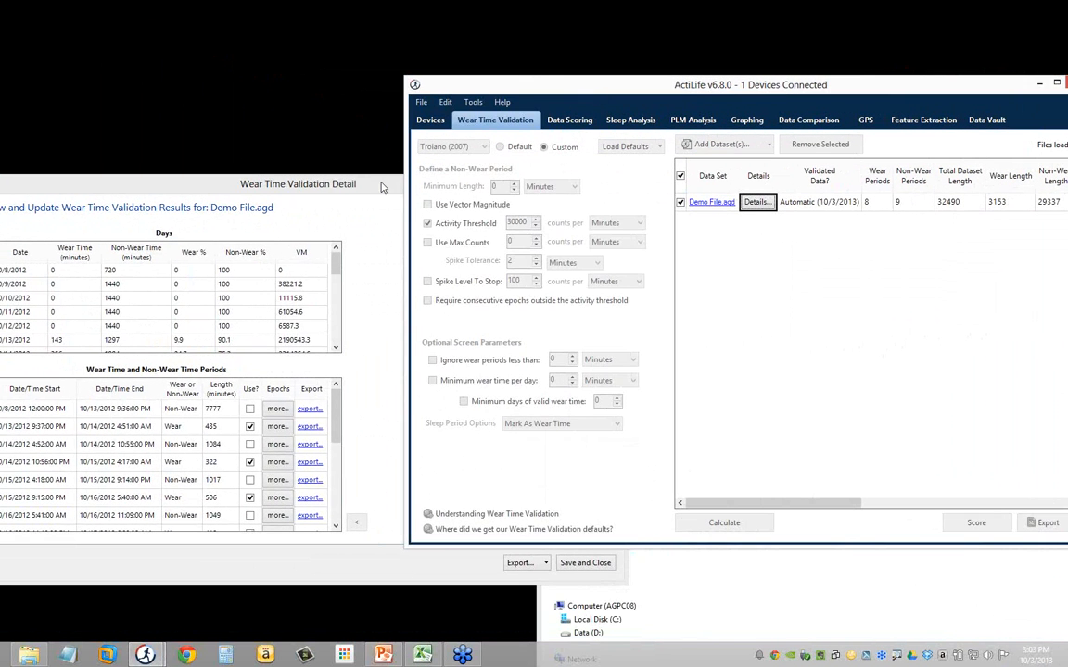
{"action": "left_click_drag", "start_coordinate": [361, 188], "coordinate": [391, 144]}
{"action": "left_click", "coordinate": [620, 90]}
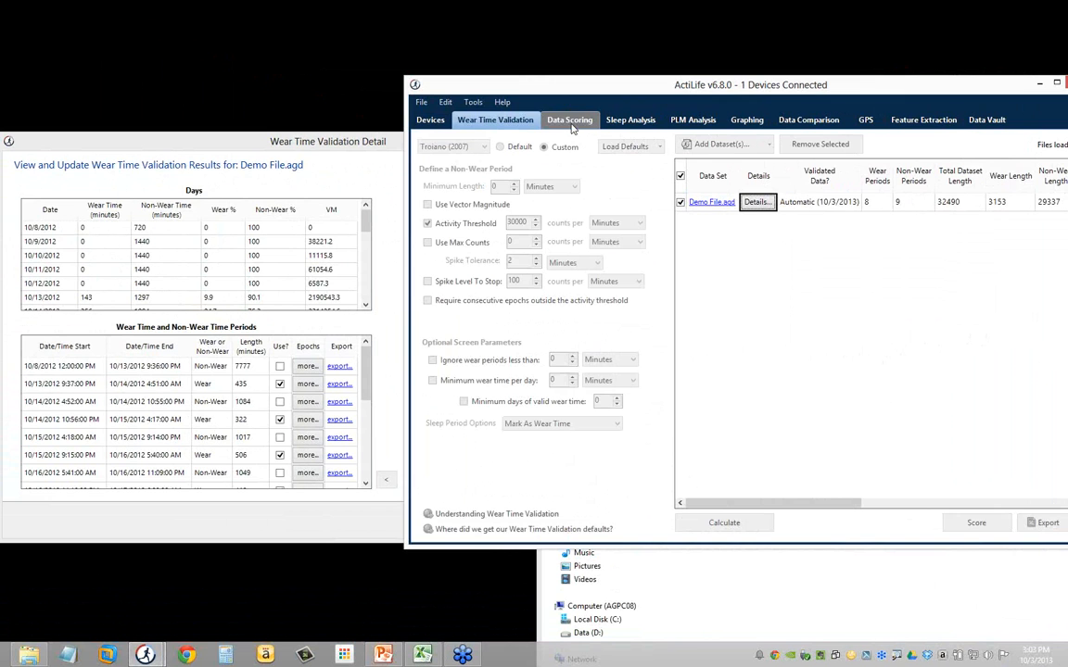
{"action": "left_click", "coordinate": [631, 119]}
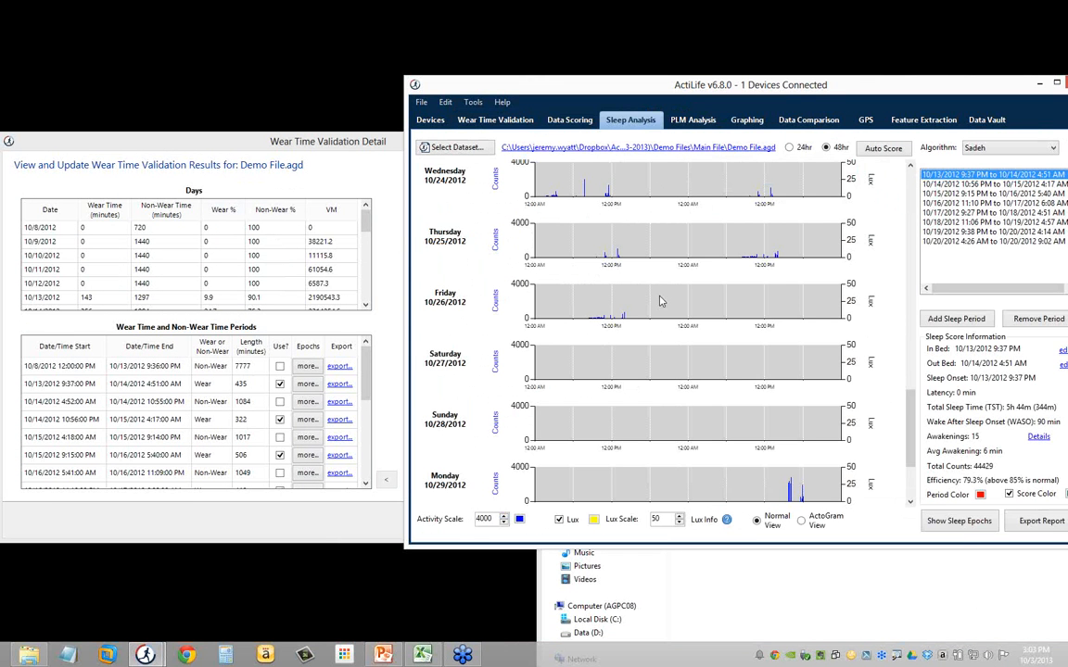
Step: Close the Wear Time Validation Detail window and move the main window fully onto the screen
{"action": "left_click", "coordinate": [912, 269]}
{"action": "left_click", "coordinate": [912, 272]}
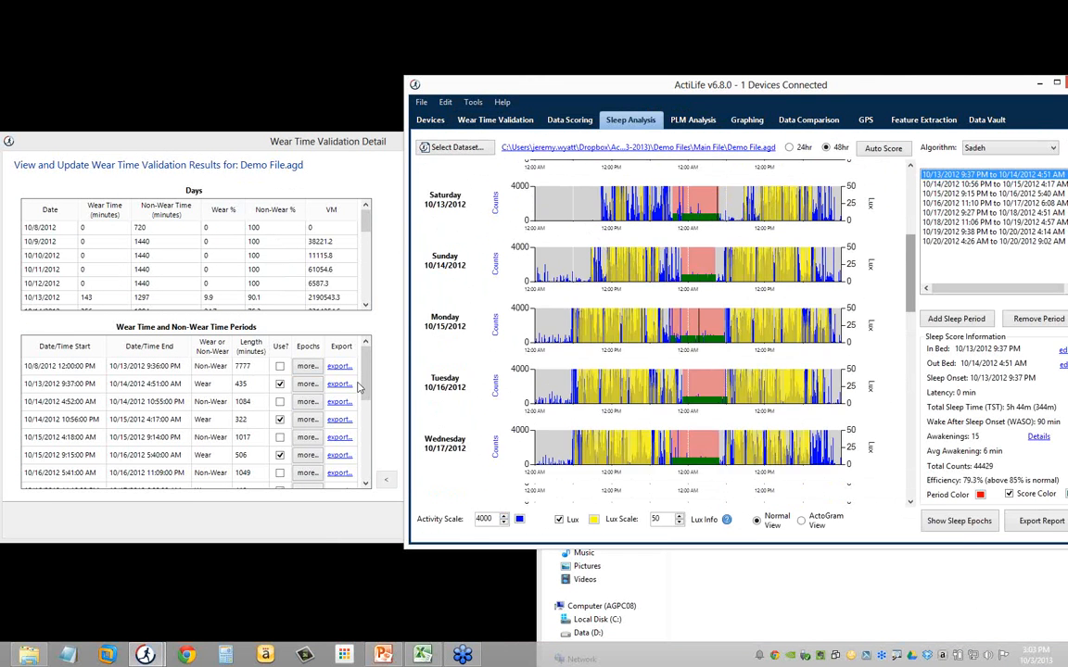
{"action": "left_click", "coordinate": [375, 159]}
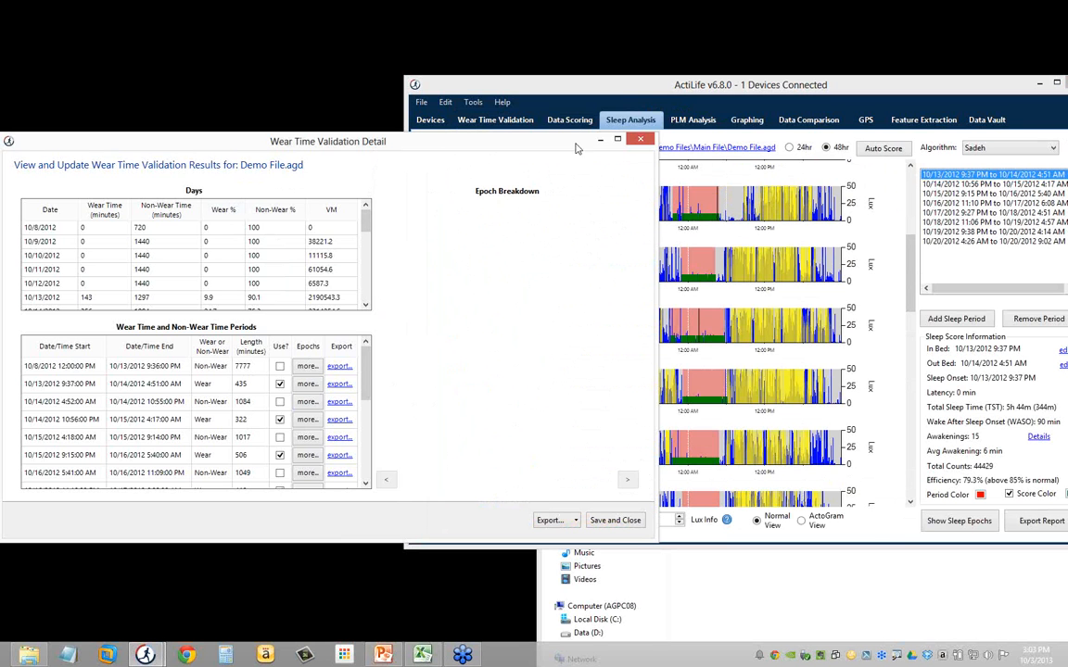
{"action": "left_click", "coordinate": [640, 140]}
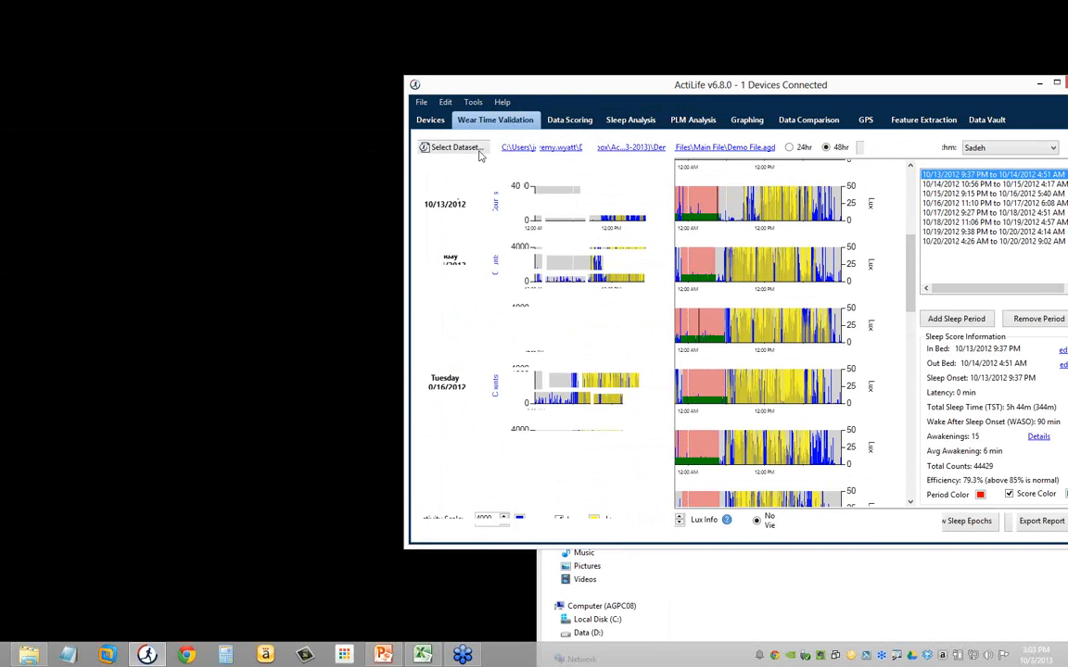
{"action": "left_click_drag", "start_coordinate": [653, 90], "coordinate": [473, 88]}
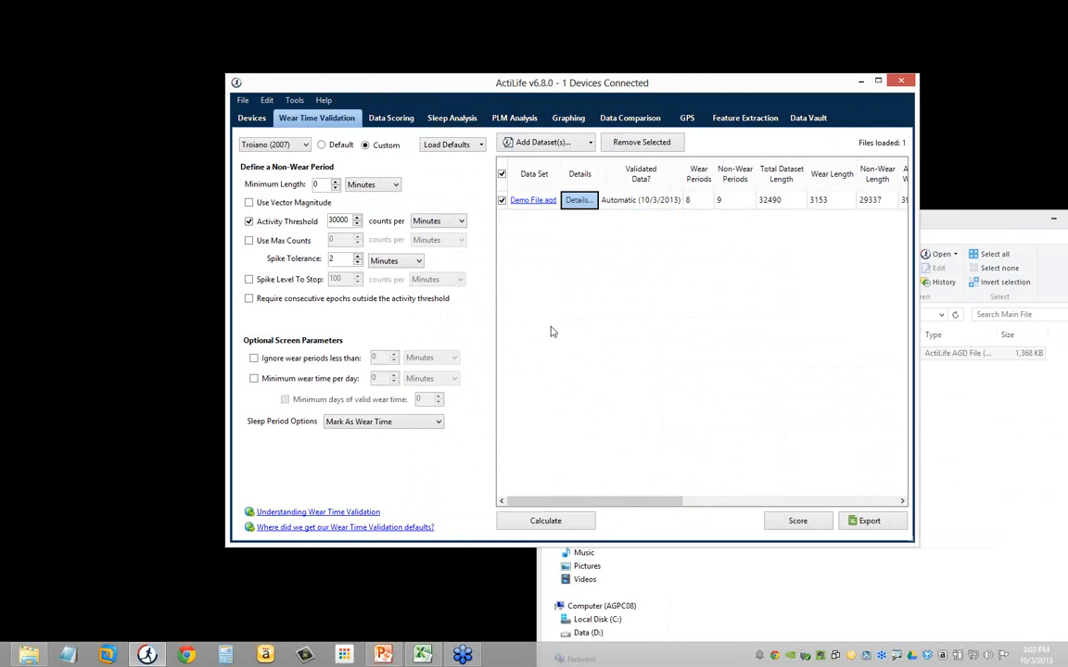
Step: Bring the Main File folder window forward and minimize it
{"action": "left_click", "coordinate": [864, 564]}
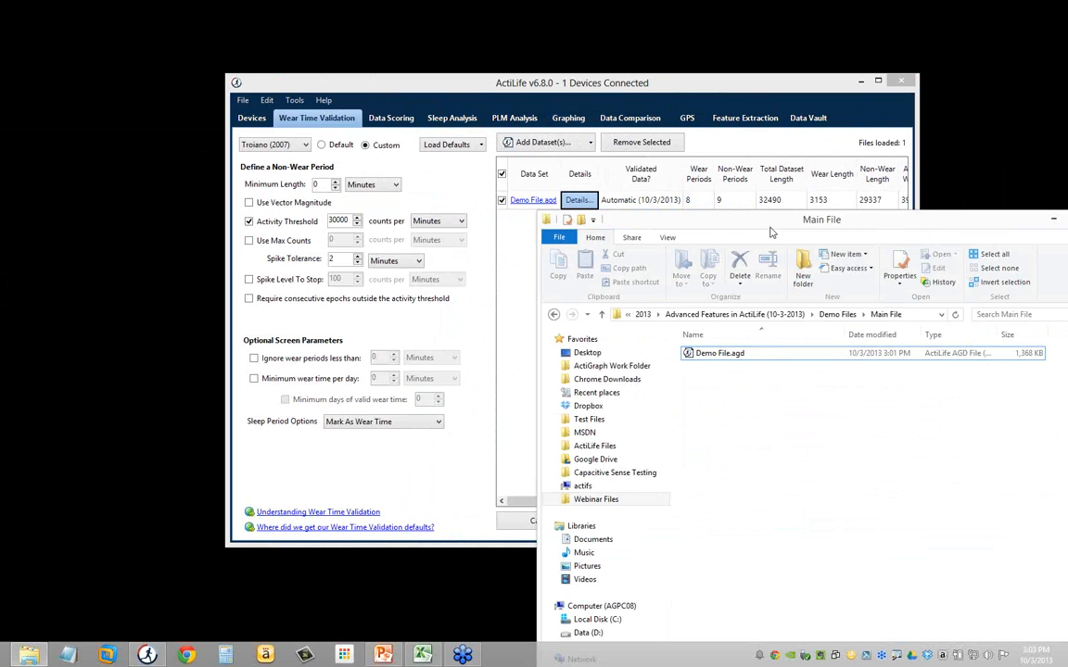
{"action": "left_click_drag", "start_coordinate": [1008, 221], "coordinate": [982, 222]}
{"action": "left_click", "coordinate": [1025, 222]}
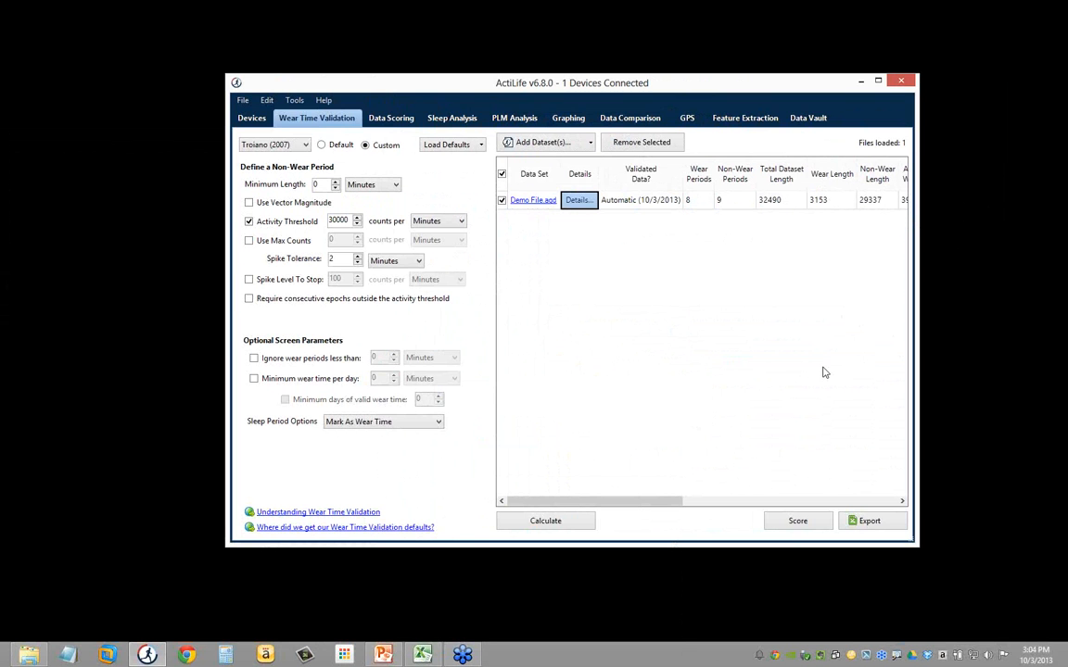
Step: In Data Scoring, add a global date and time filter named Test that covers weekdays
{"action": "left_click", "coordinate": [403, 125]}
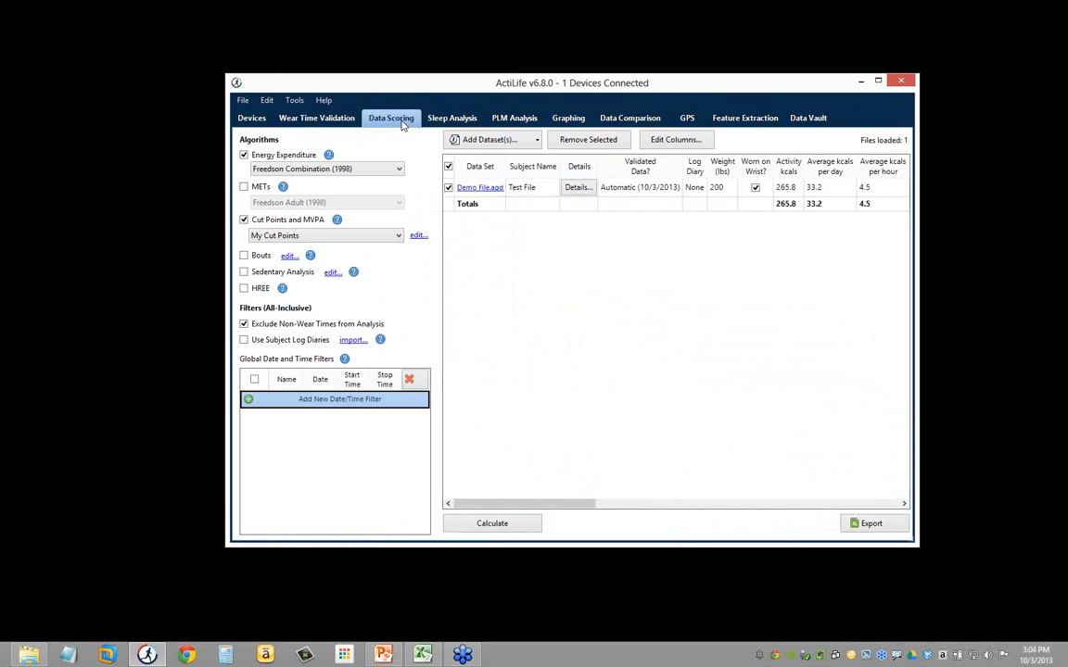
{"action": "right_click", "coordinate": [326, 422]}
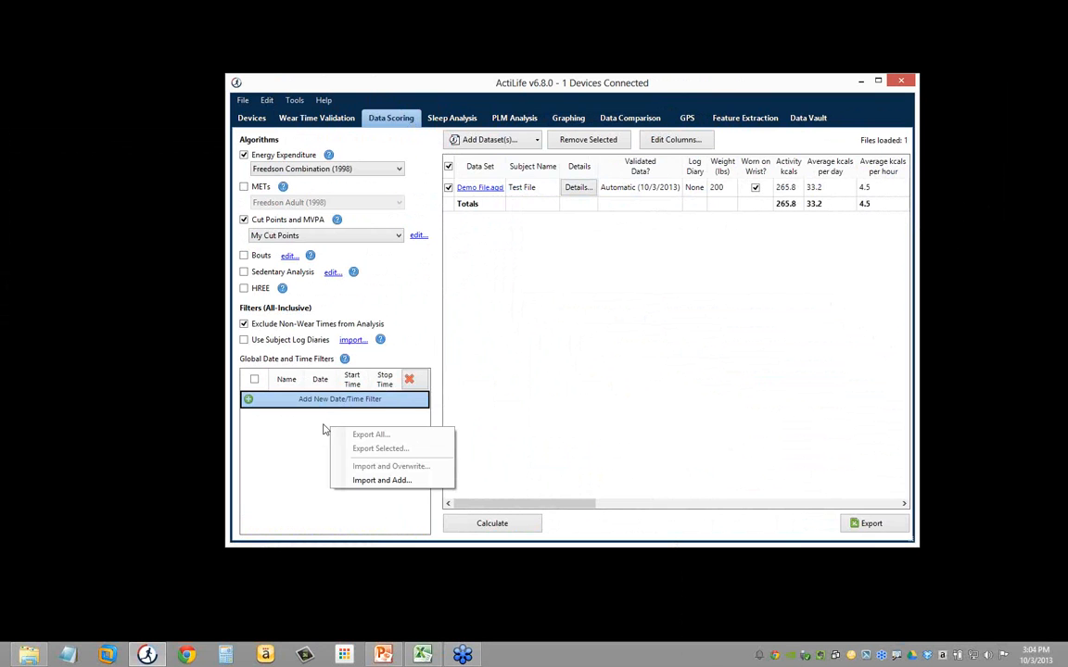
{"action": "left_click", "coordinate": [319, 400]}
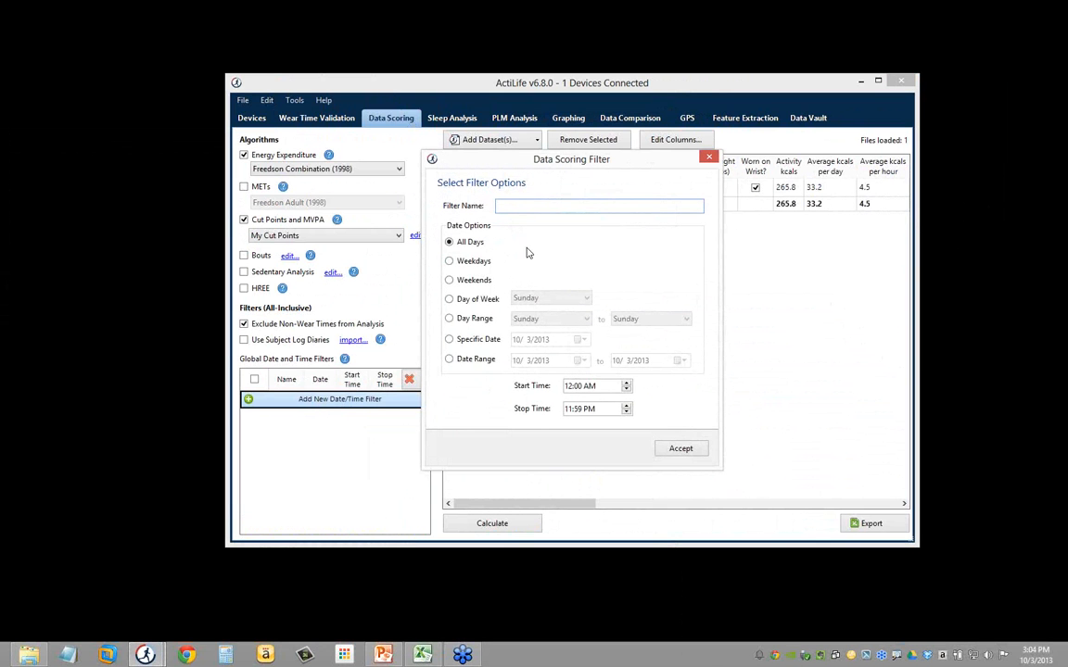
{"action": "type", "text": "Test"}
{"action": "left_click", "coordinate": [449, 260]}
{"action": "left_click", "coordinate": [680, 448]}
Step: Add a second global date and time filter named Test 2 that covers weekends
{"action": "left_click", "coordinate": [343, 417]}
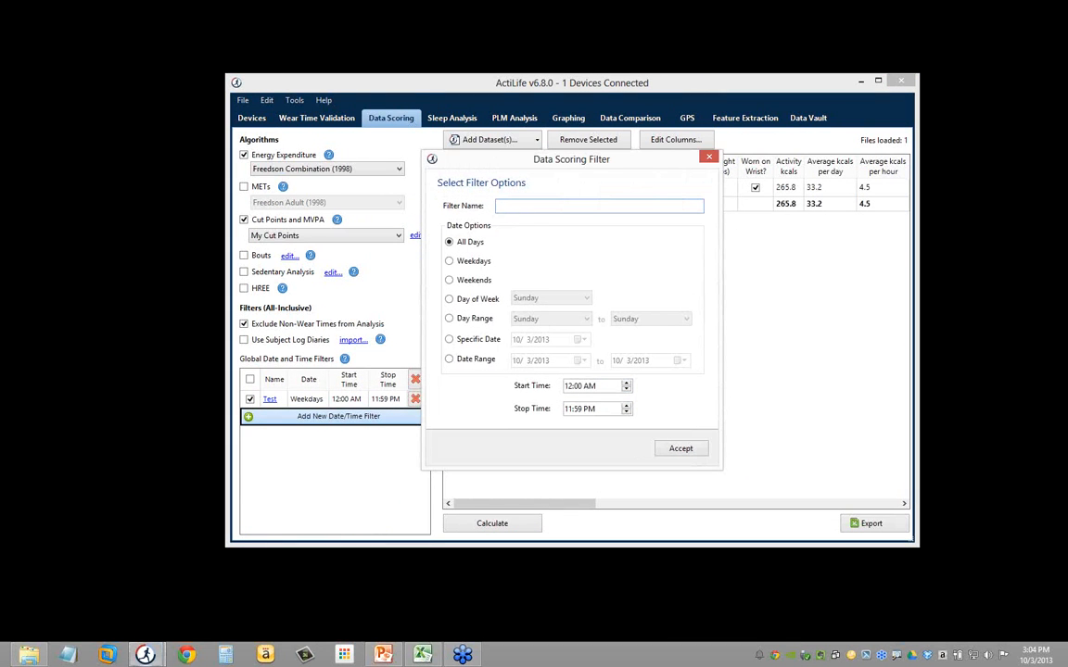
{"action": "type", "text": "Test 2"}
{"action": "left_click", "coordinate": [475, 280]}
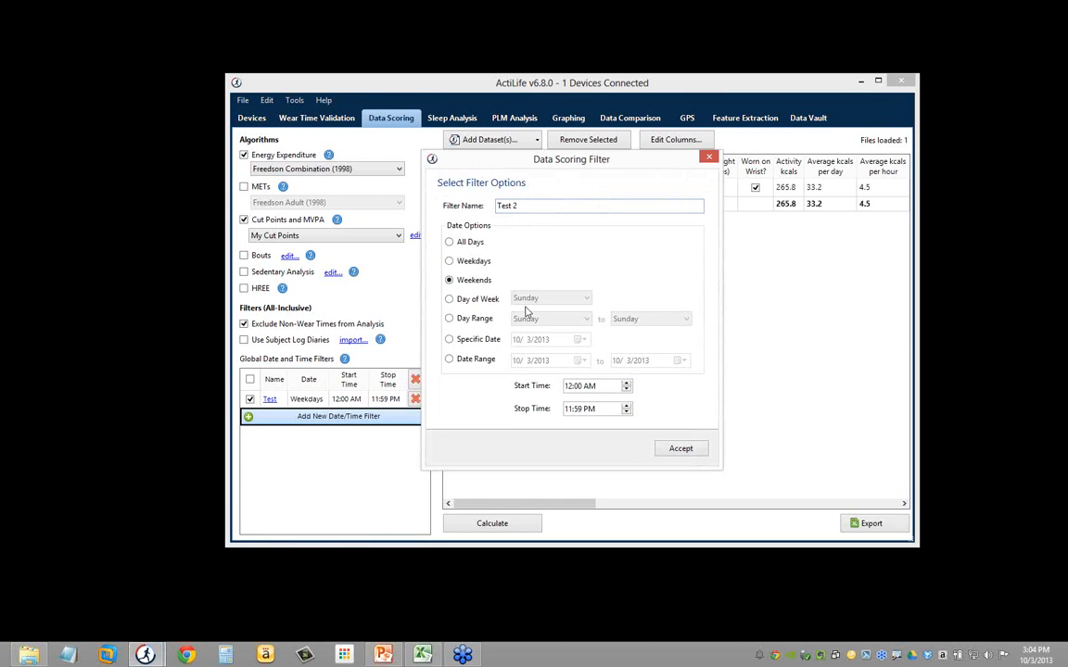
{"action": "left_click", "coordinate": [681, 448]}
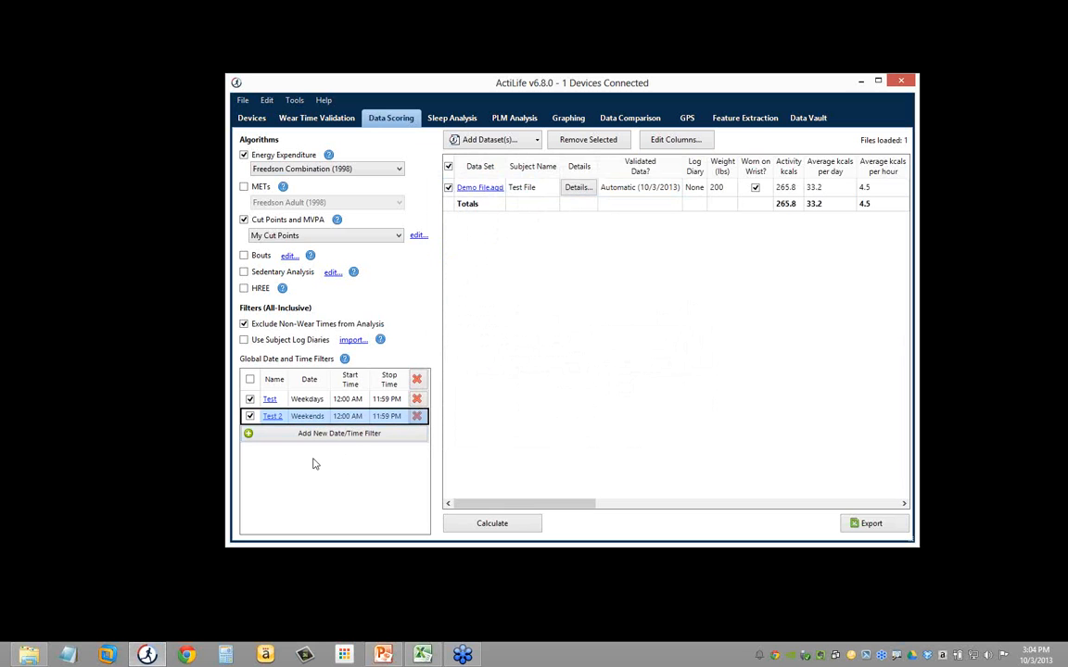
{"action": "right_click", "coordinate": [311, 467]}
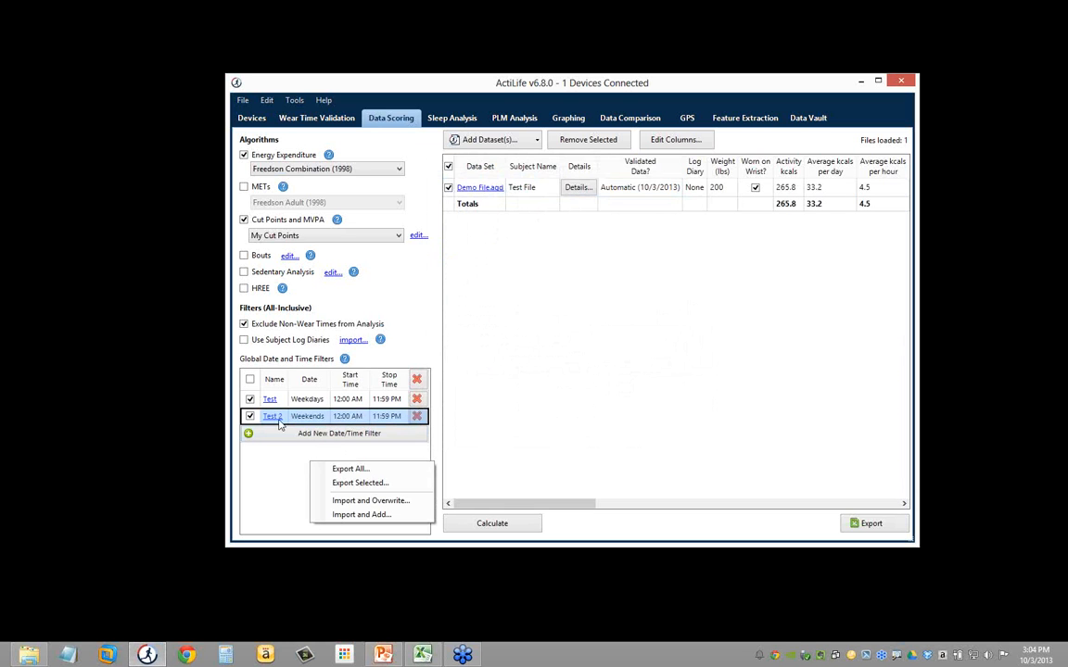
{"action": "left_click", "coordinate": [360, 471]}
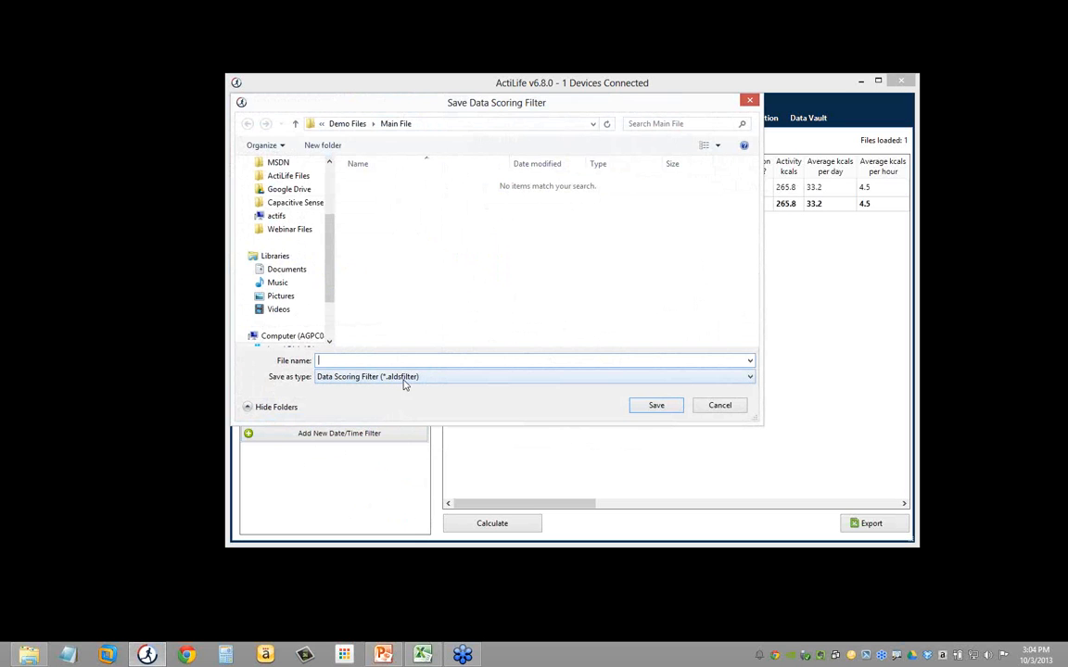
{"action": "left_click", "coordinate": [710, 411]}
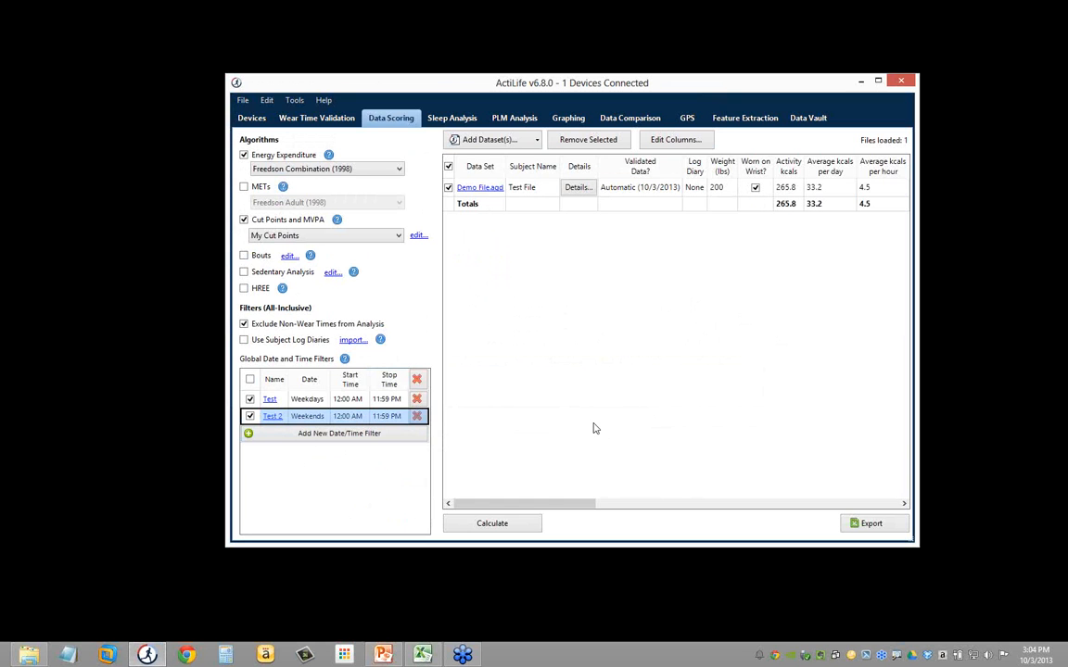
Step: Delete all global date and time filters and confirm the removal
{"action": "left_click", "coordinate": [417, 382]}
{"action": "left_click", "coordinate": [566, 356]}
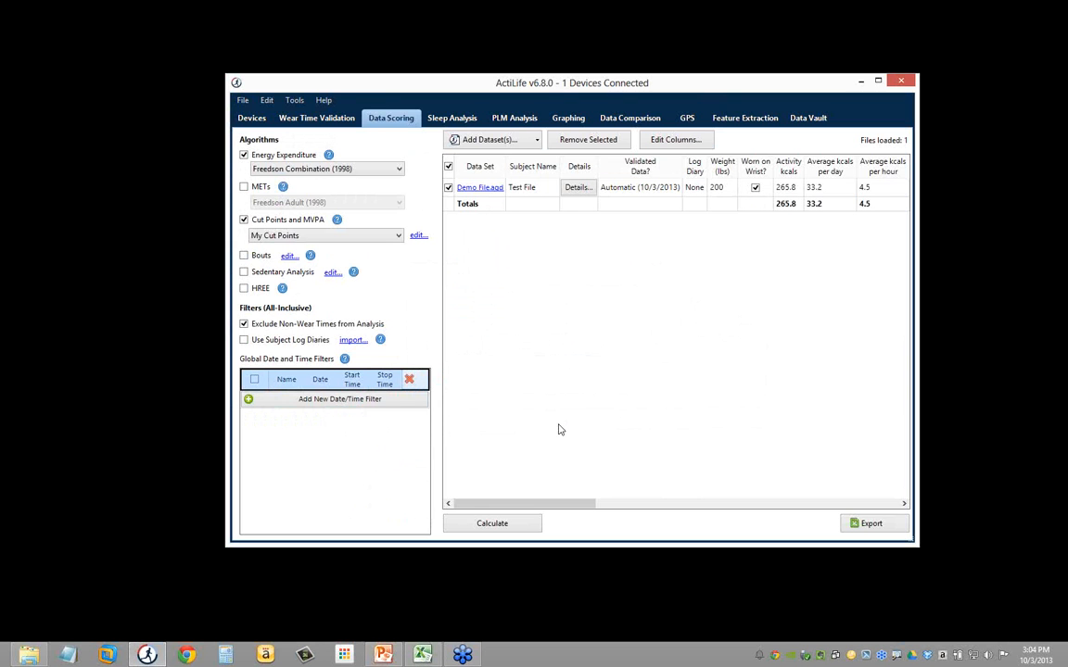
Step: Show the Sleep Analysis graphs from the first recorded day and maximize the window
{"action": "left_click", "coordinate": [451, 118]}
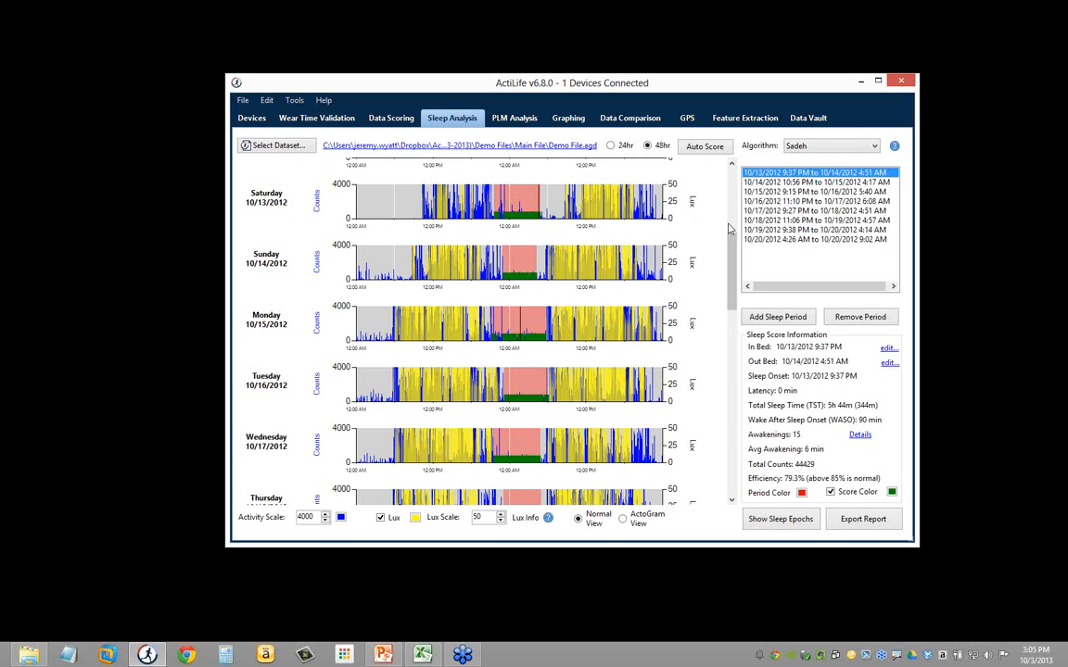
{"action": "left_click_drag", "start_coordinate": [731, 292], "coordinate": [730, 229]}
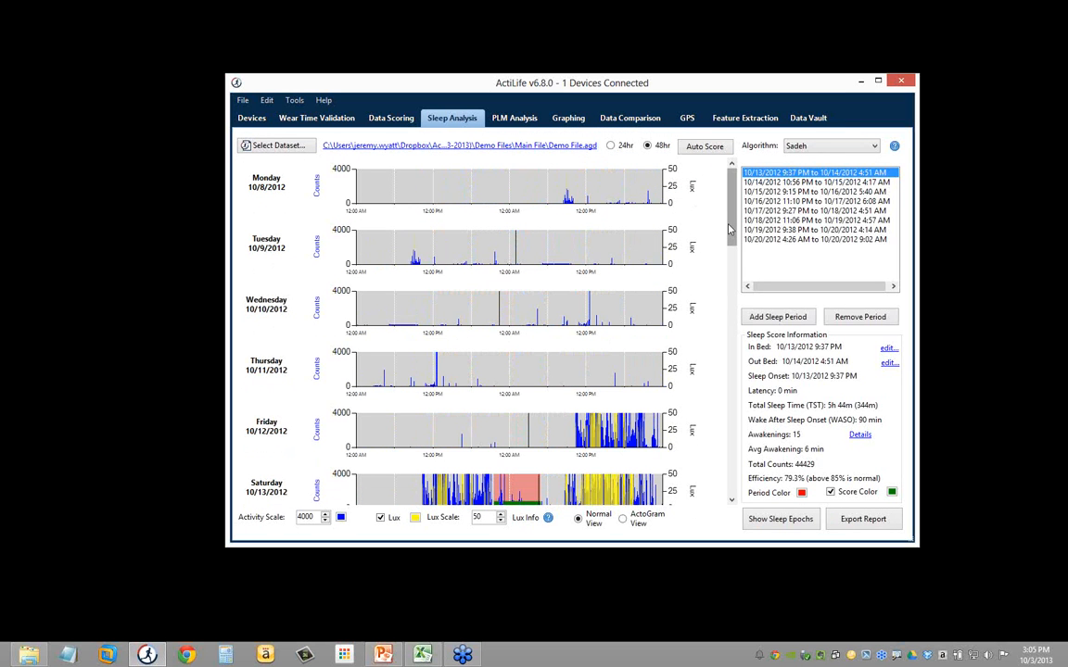
{"action": "double_click", "coordinate": [740, 80]}
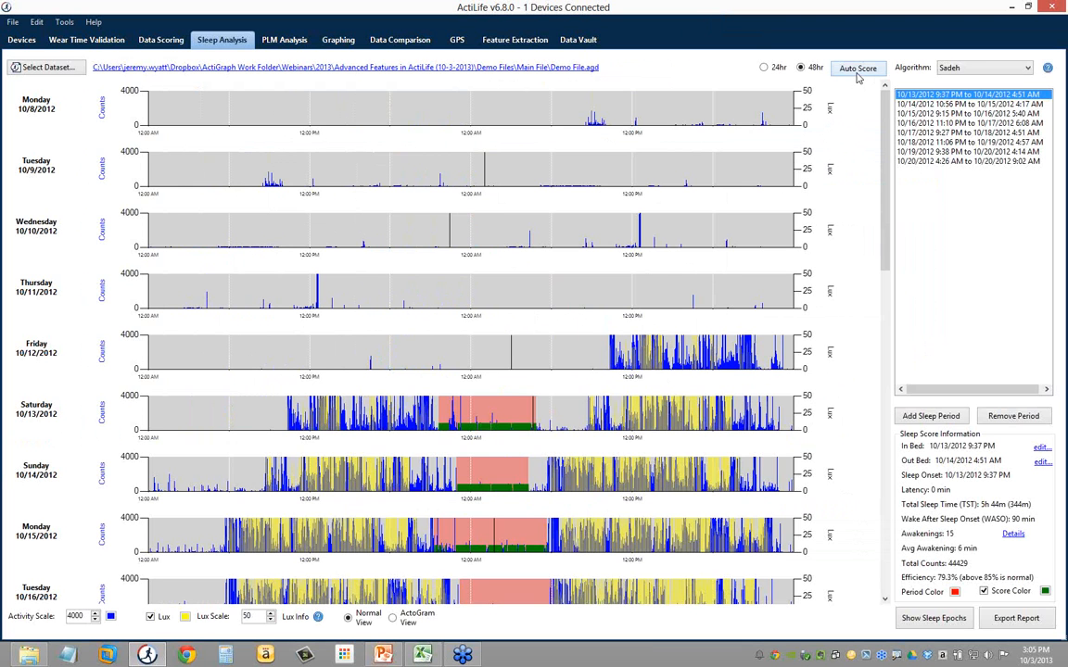
Step: Switch the Troiano (2007) wear time validation parameters from Custom to Default
{"action": "left_click", "coordinate": [82, 41]}
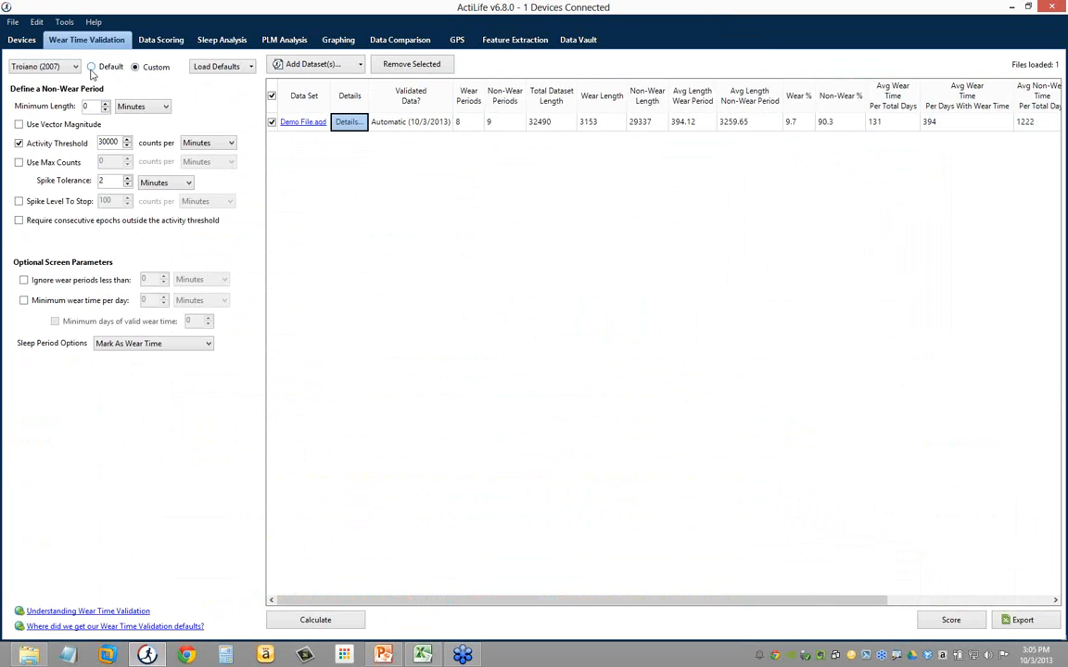
{"action": "left_click", "coordinate": [91, 68]}
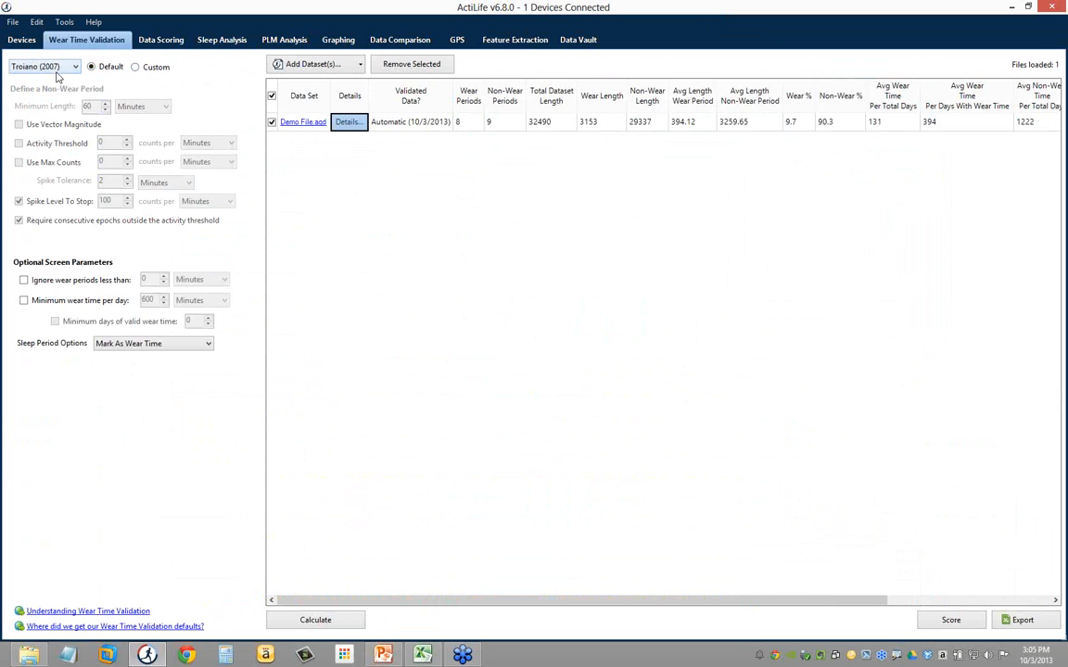
Step: Set the sleep scoring algorithm to Cole-Kripke in Sleep Analysis
{"action": "left_click", "coordinate": [190, 42]}
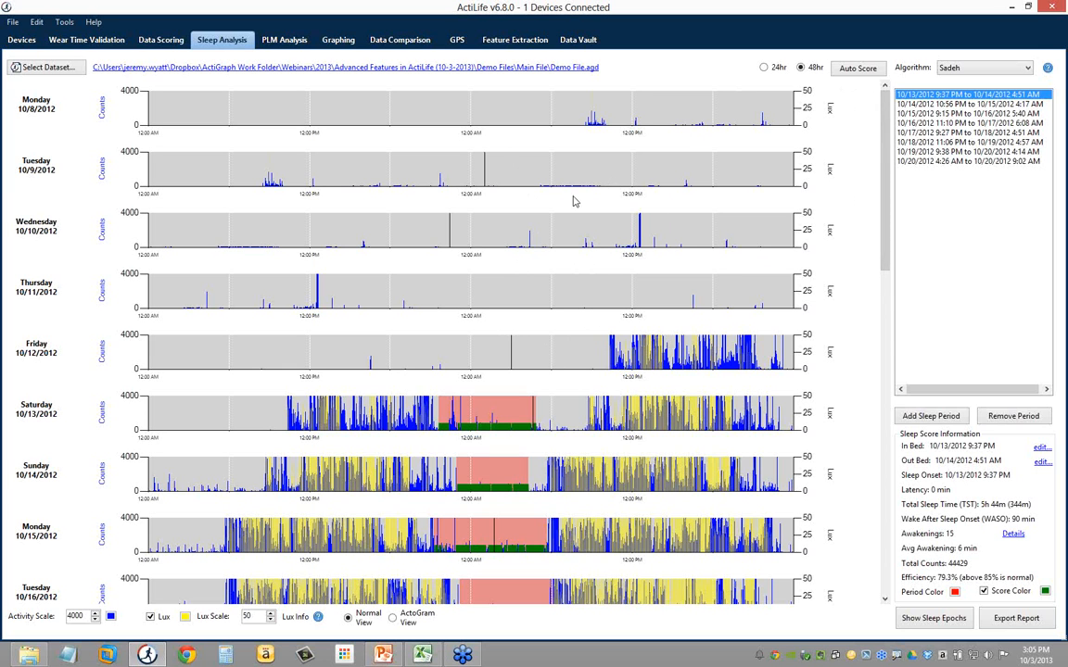
{"action": "left_click", "coordinate": [953, 70]}
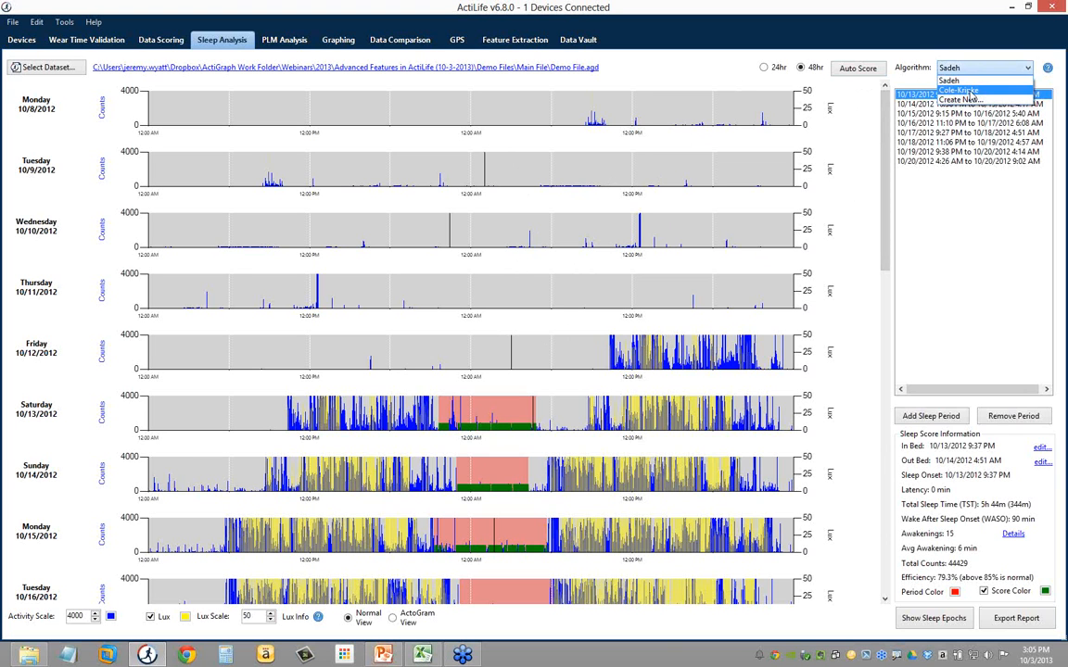
{"action": "left_click", "coordinate": [964, 91]}
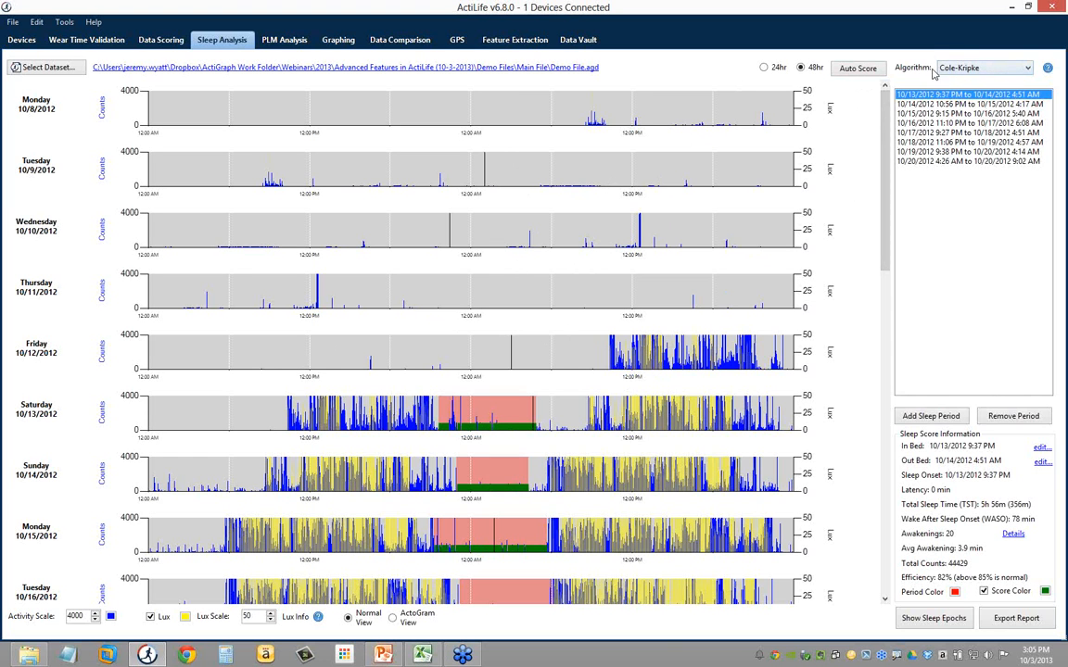
{"action": "left_click", "coordinate": [984, 67]}
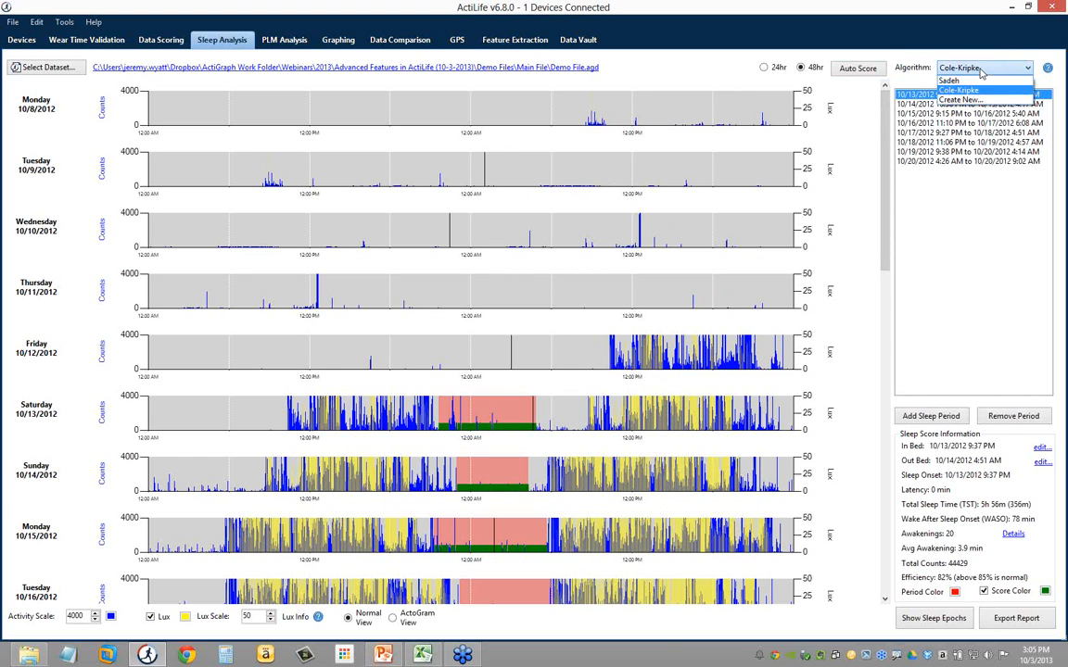
{"action": "left_click", "coordinate": [958, 90]}
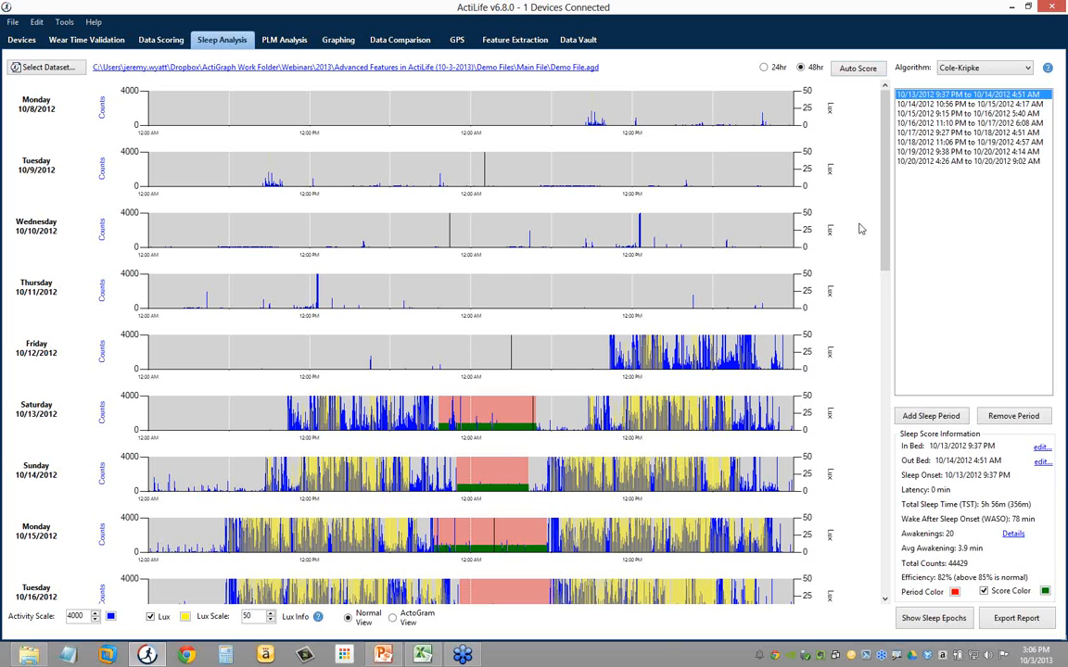
{"action": "left_click_drag", "start_coordinate": [884, 269], "coordinate": [884, 310]}
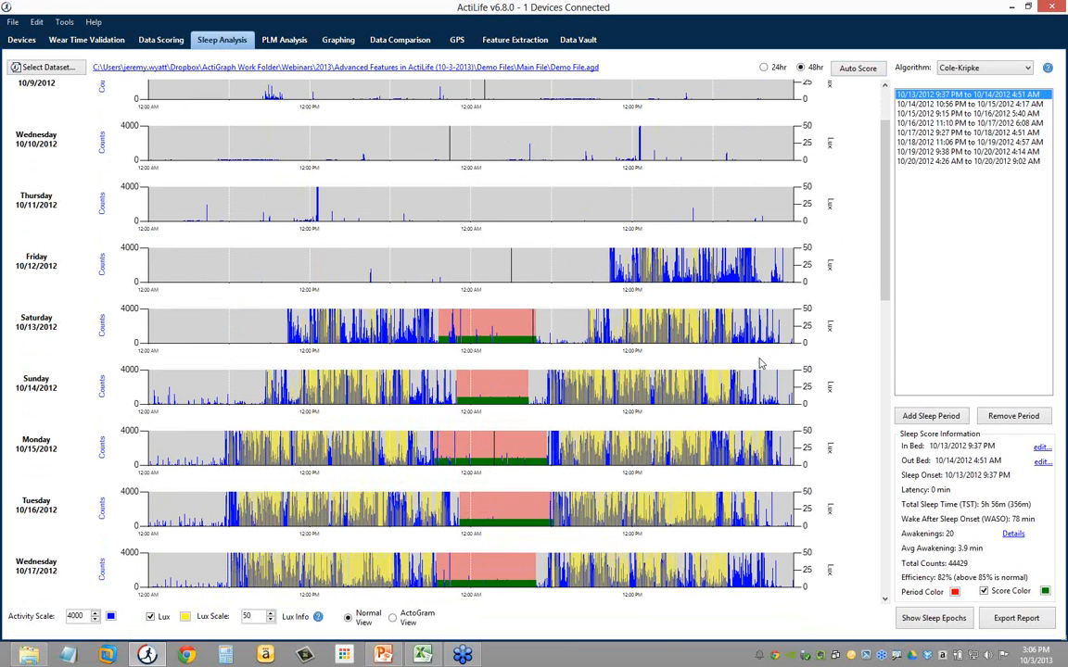
Step: Open the cut point editor in Data Scoring and compare the Freedson Adult (1998) and Freedson Adult VM3 (2011) sets
{"action": "left_click", "coordinate": [158, 39]}
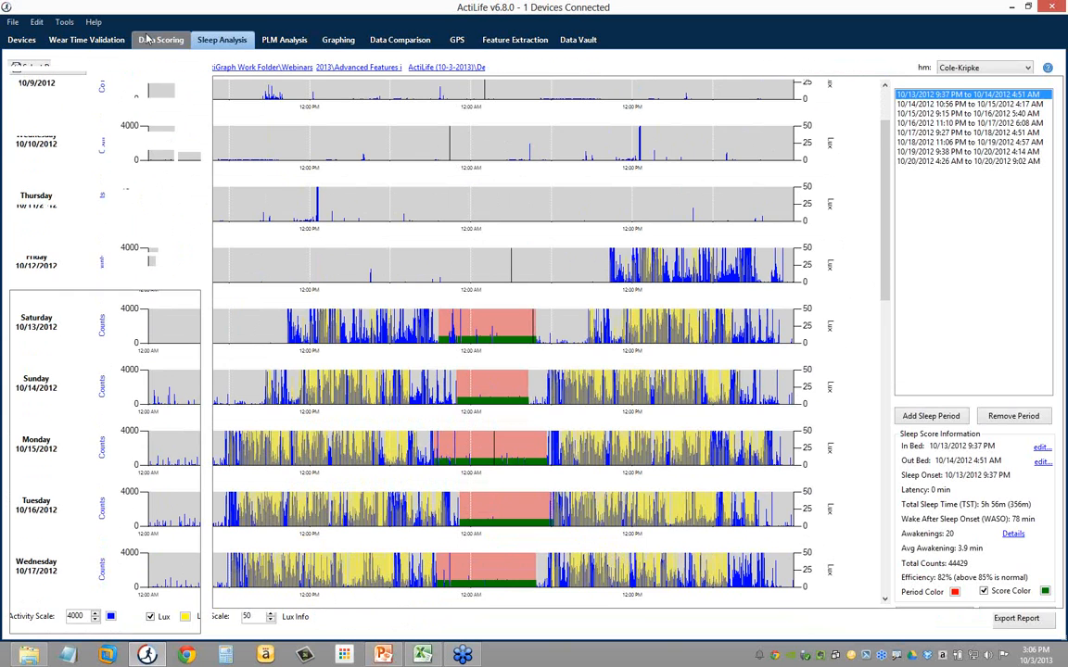
{"action": "left_click", "coordinate": [188, 157]}
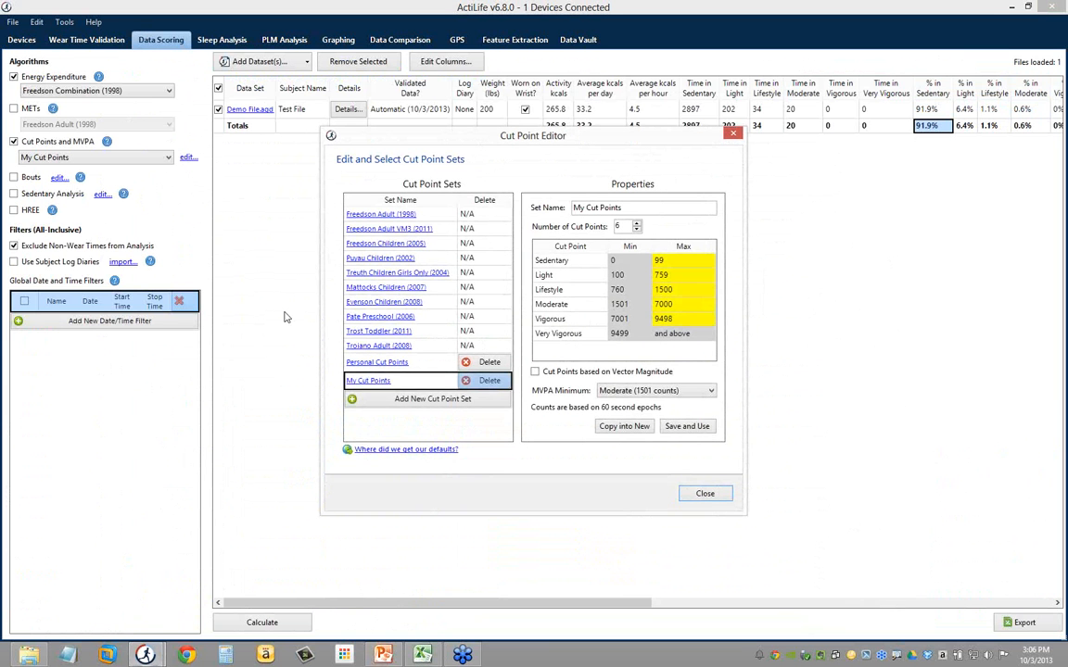
{"action": "left_click", "coordinate": [378, 215]}
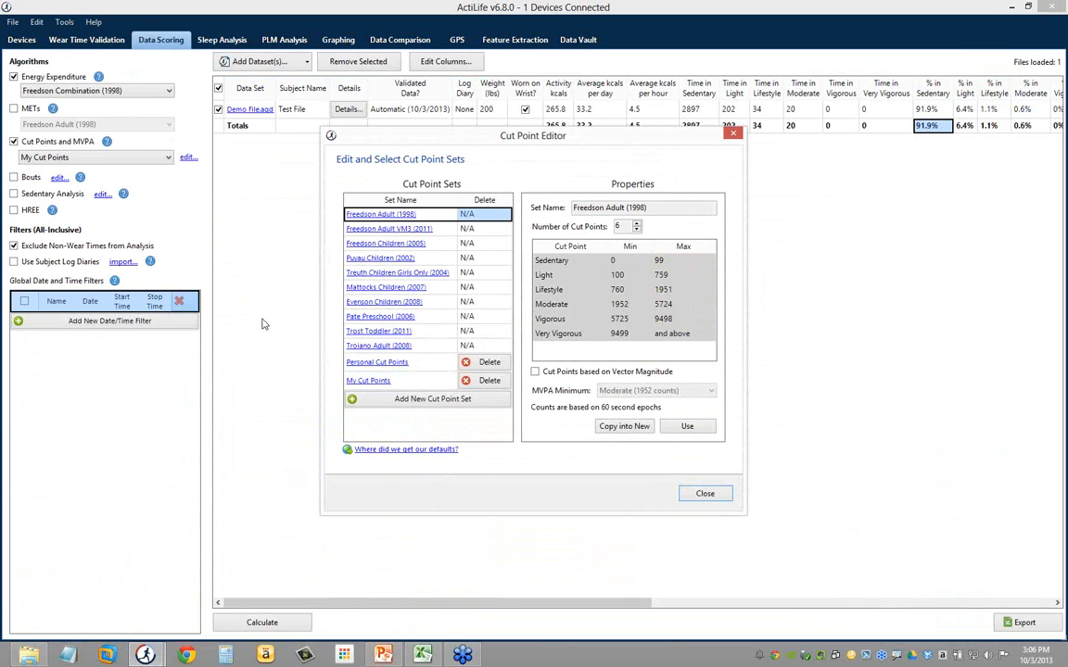
{"action": "left_click", "coordinate": [407, 231]}
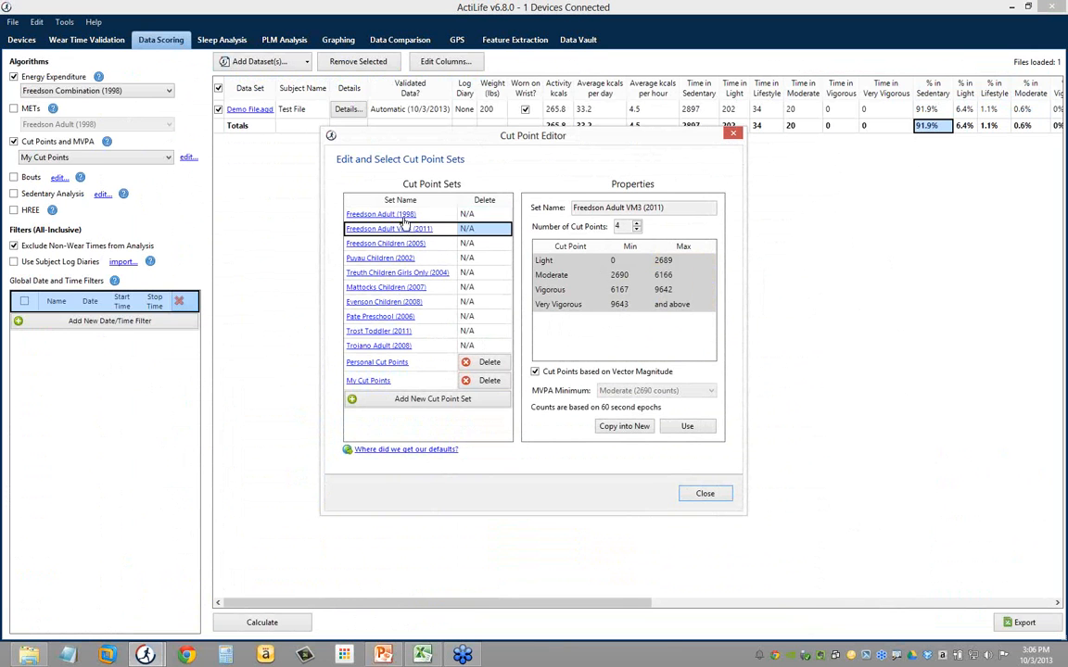
{"action": "left_click", "coordinate": [403, 218]}
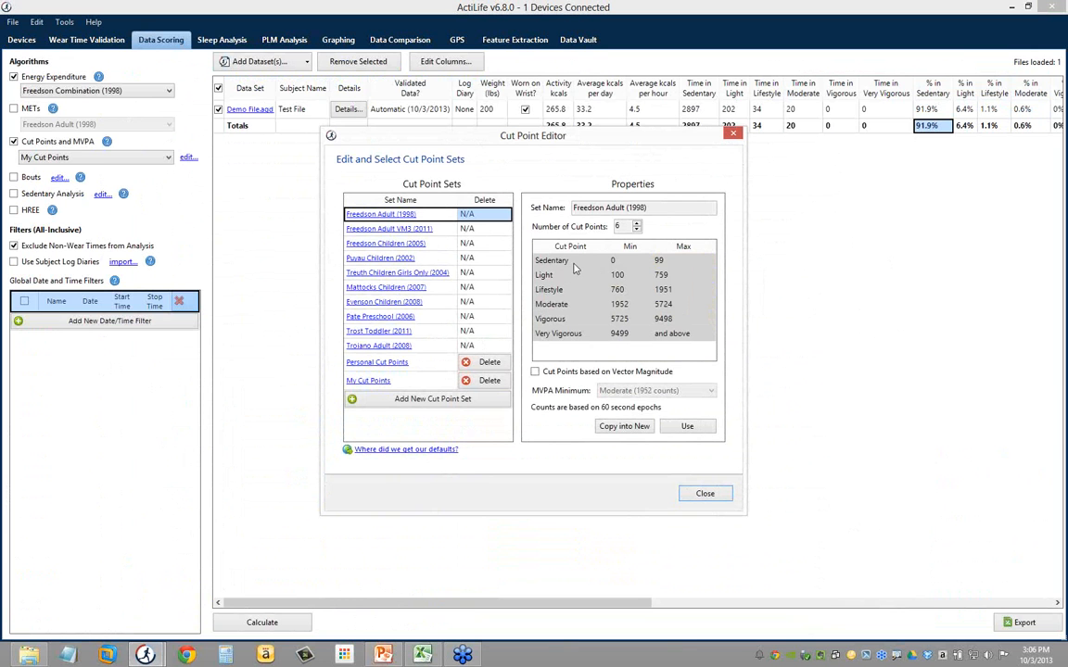
Step: Examine the Lifestyle and Sedentary count ranges in the Freedson Adult (1998) cut point set
{"action": "left_click", "coordinate": [670, 264]}
{"action": "left_click", "coordinate": [656, 290]}
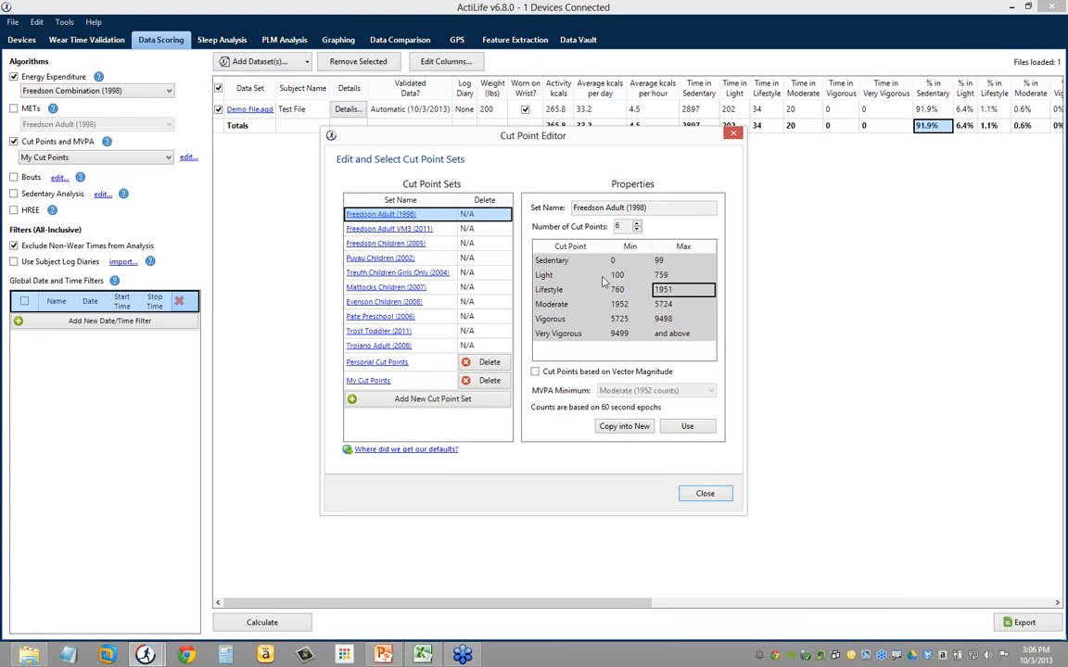
{"action": "left_click", "coordinate": [575, 265]}
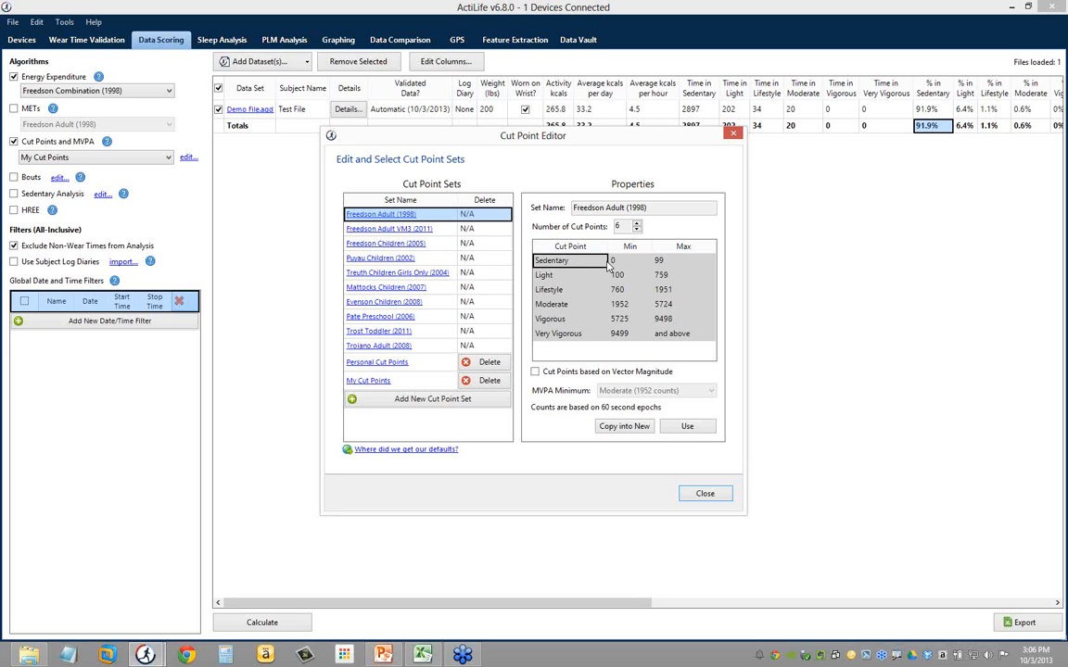
{"action": "left_click", "coordinate": [622, 263]}
{"action": "left_click", "coordinate": [593, 265]}
{"action": "left_click", "coordinate": [593, 264]}
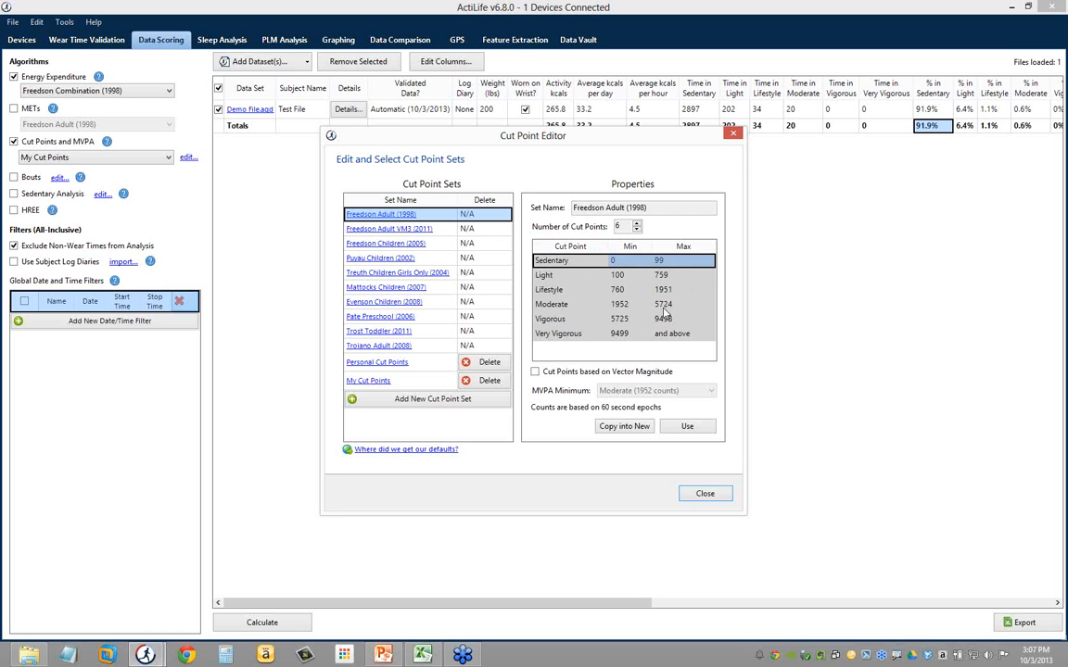
Step: Examine the minimum and maximum counts of every level from Sedentary to Very Vigorous in the Freedson Adult (1998) set
{"action": "left_click", "coordinate": [619, 264]}
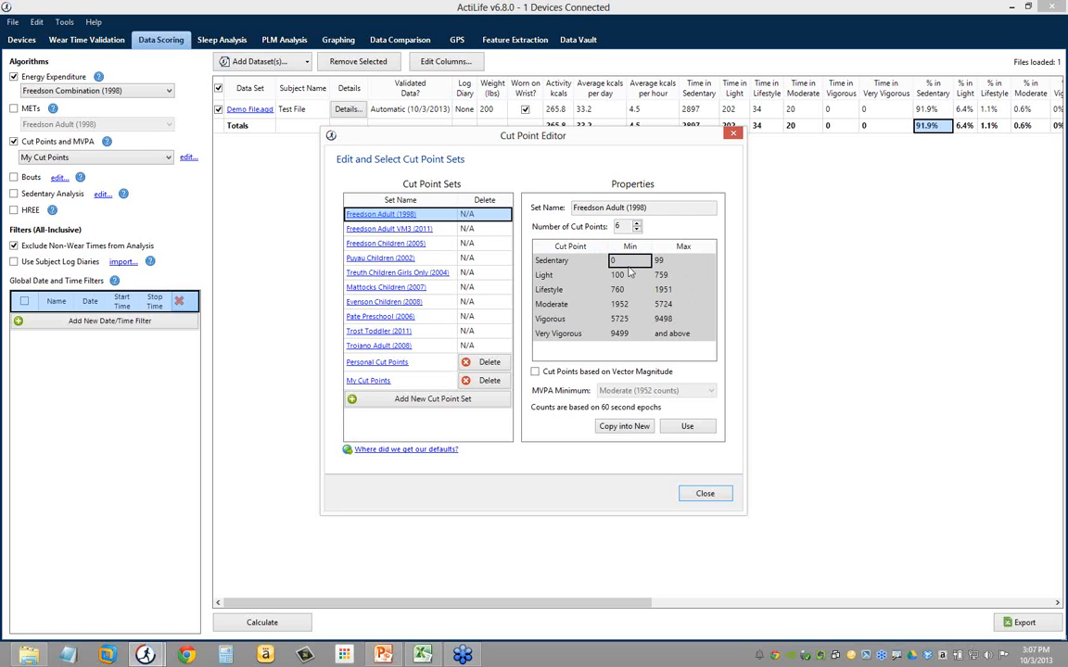
{"action": "left_click", "coordinate": [587, 264]}
{"action": "left_click", "coordinate": [623, 264]}
{"action": "left_click", "coordinate": [644, 267]}
{"action": "key", "text": "Tab"}
{"action": "left_click", "coordinate": [619, 276]}
{"action": "key", "text": "Tab"}
{"action": "left_click", "coordinate": [575, 277]}
{"action": "key", "text": "Tab"}
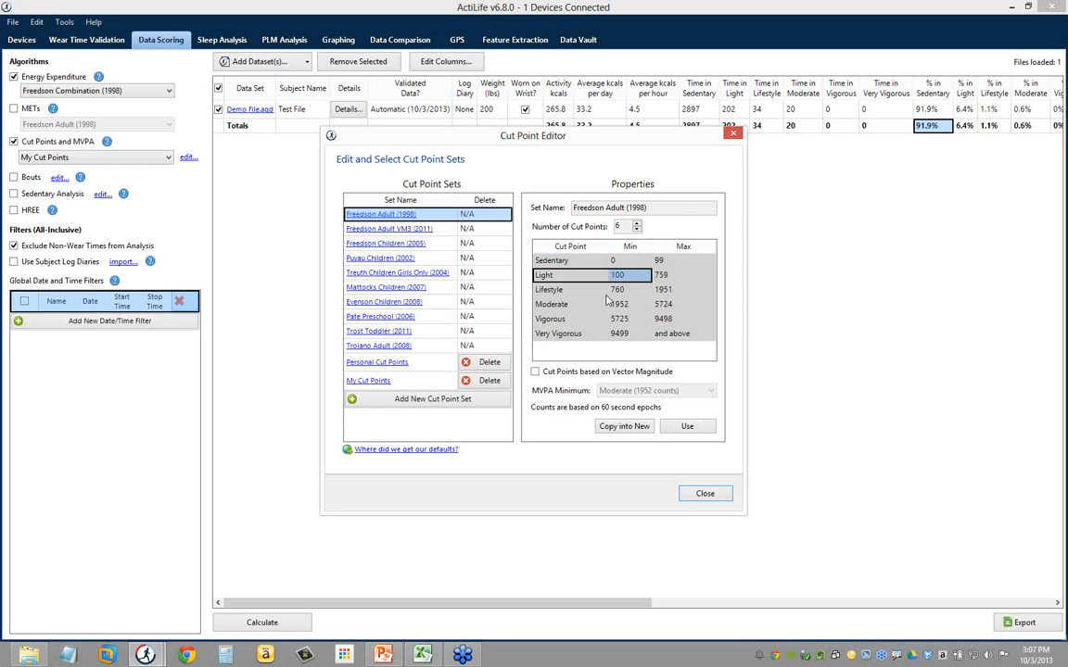
{"action": "left_click", "coordinate": [573, 291]}
{"action": "left_click", "coordinate": [618, 301]}
{"action": "left_click", "coordinate": [588, 307]}
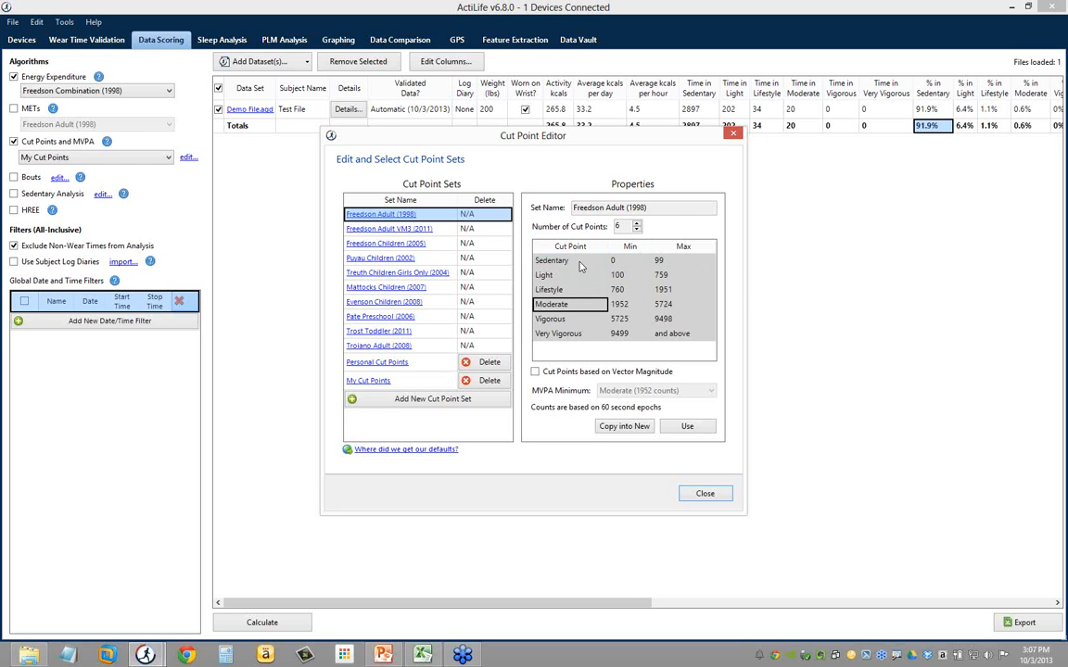
{"action": "left_click_drag", "start_coordinate": [574, 263], "coordinate": [677, 336]}
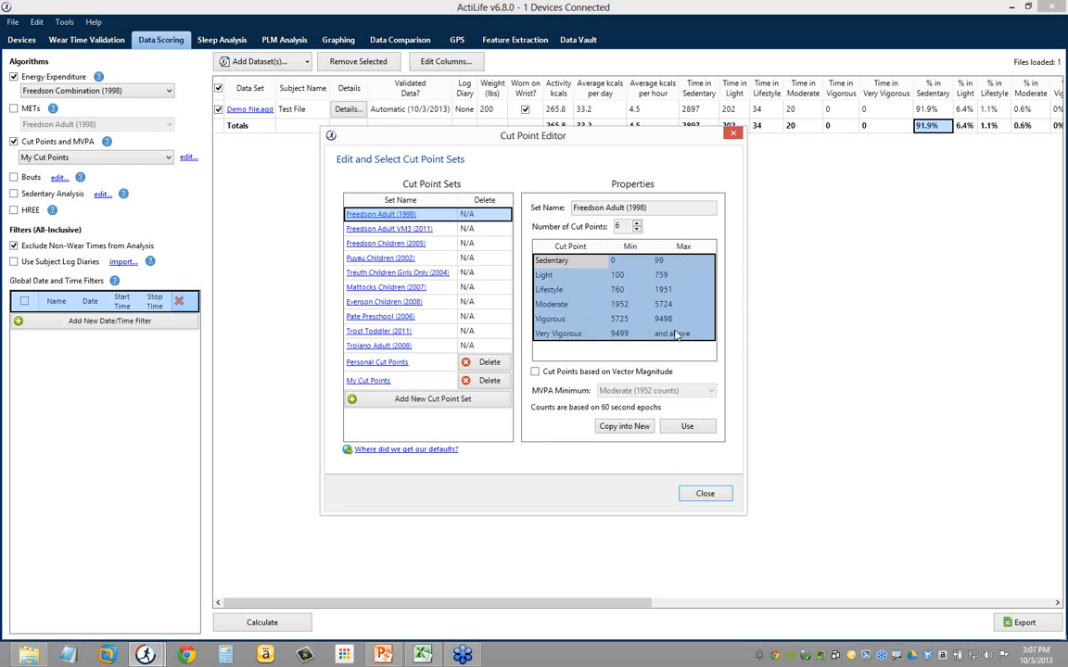
{"action": "left_click", "coordinate": [677, 336]}
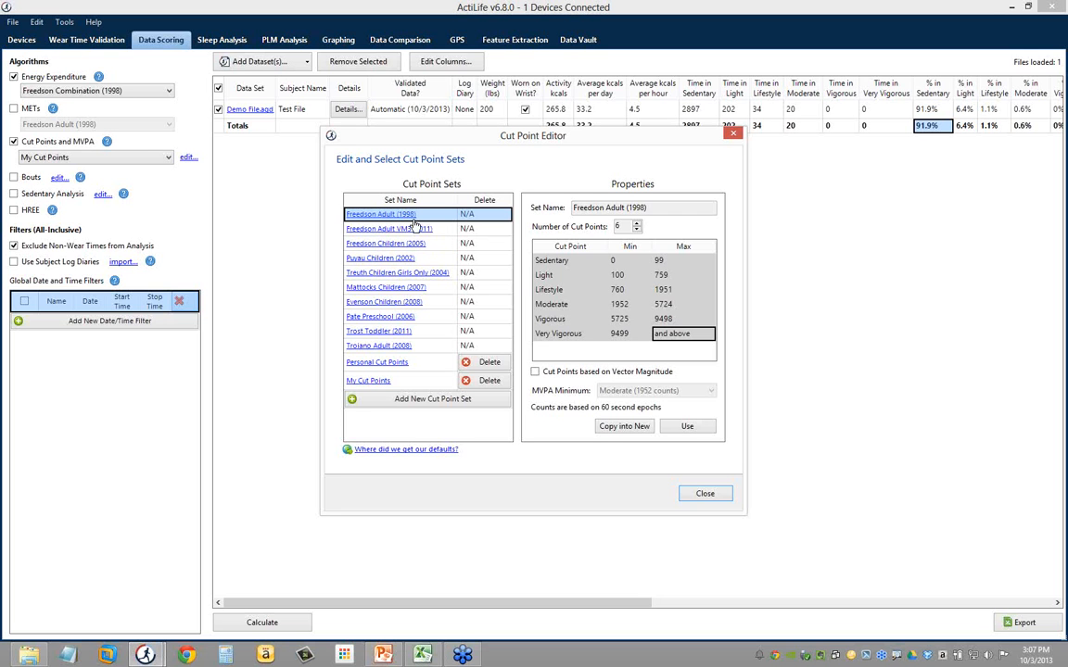
Step: Compare the Lifestyle range with the neighbouring Light and Moderate ranges in the Freedson Adult (1998) set
{"action": "left_click_drag", "start_coordinate": [554, 263], "coordinate": [573, 333]}
{"action": "left_click", "coordinate": [575, 322]}
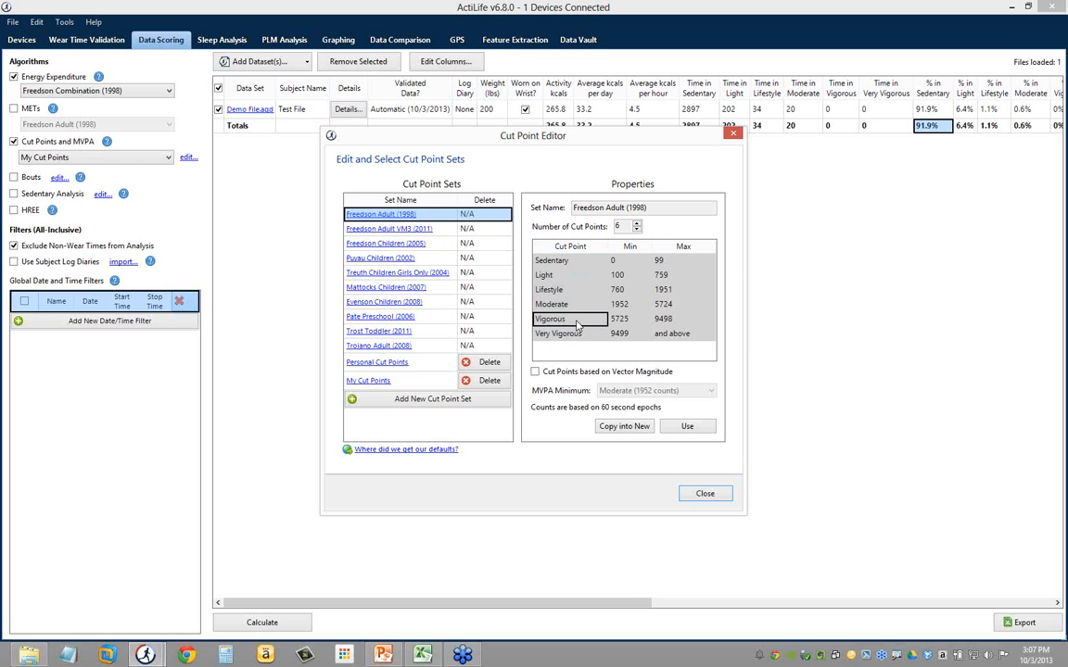
{"action": "left_click", "coordinate": [558, 290]}
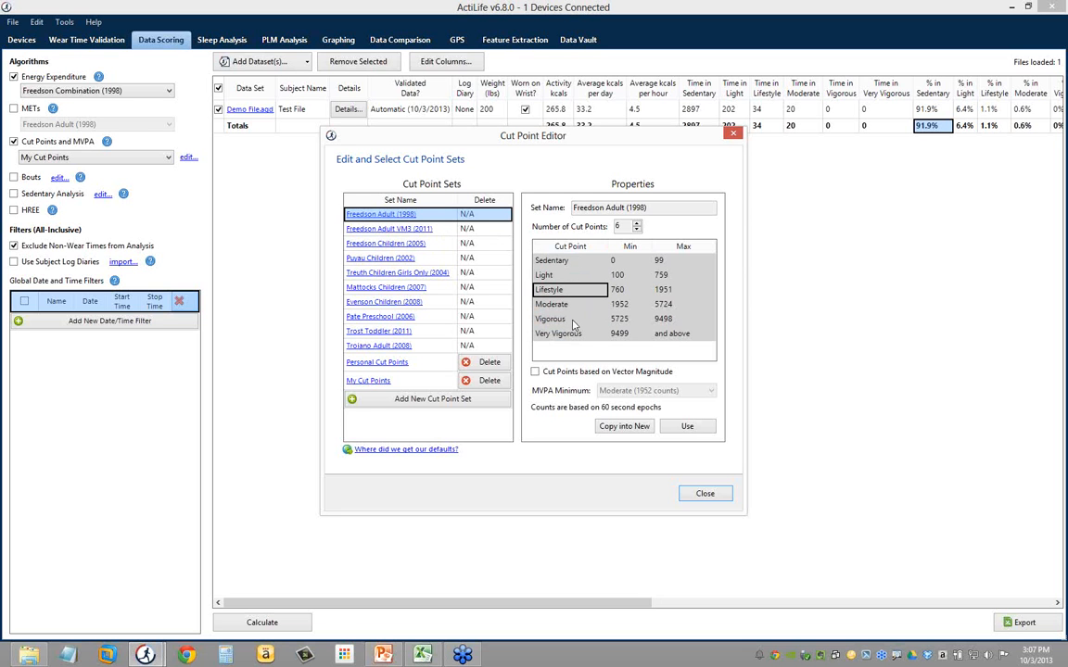
{"action": "left_click_drag", "start_coordinate": [576, 289], "coordinate": [662, 291]}
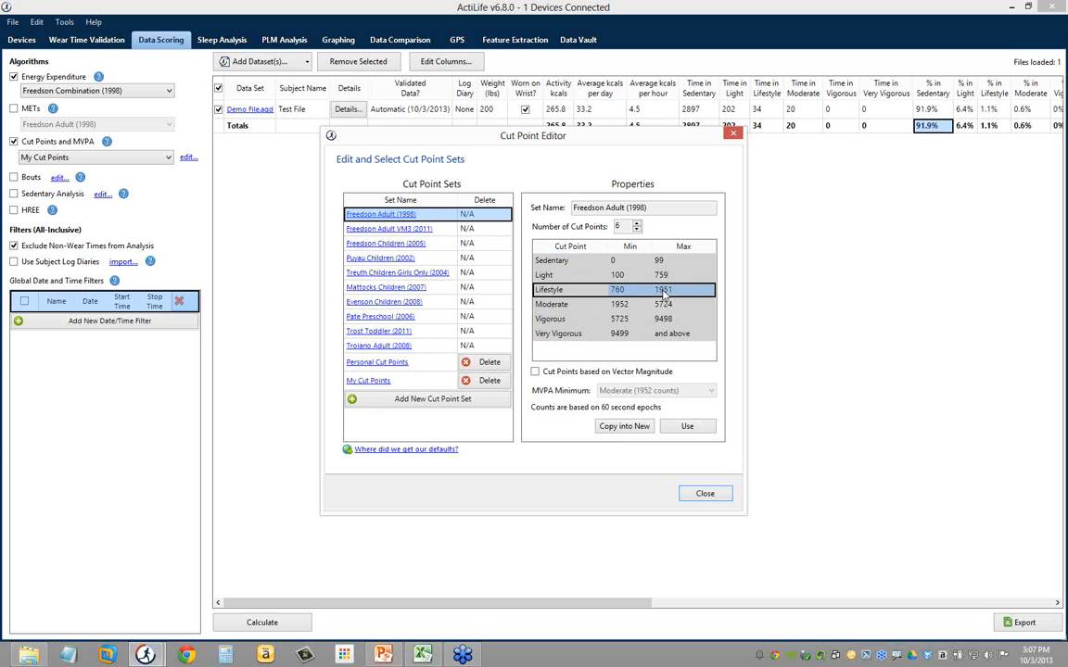
{"action": "left_click", "coordinate": [572, 300]}
{"action": "left_click", "coordinate": [568, 278]}
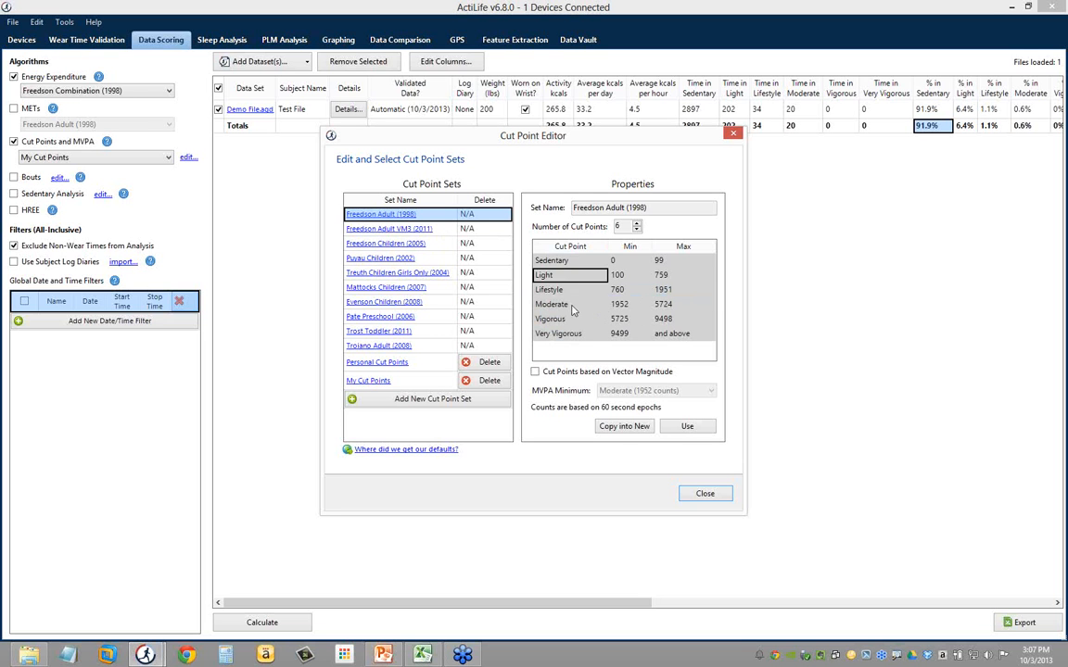
{"action": "left_click", "coordinate": [572, 307]}
{"action": "left_click_drag", "start_coordinate": [591, 293], "coordinate": [661, 293]}
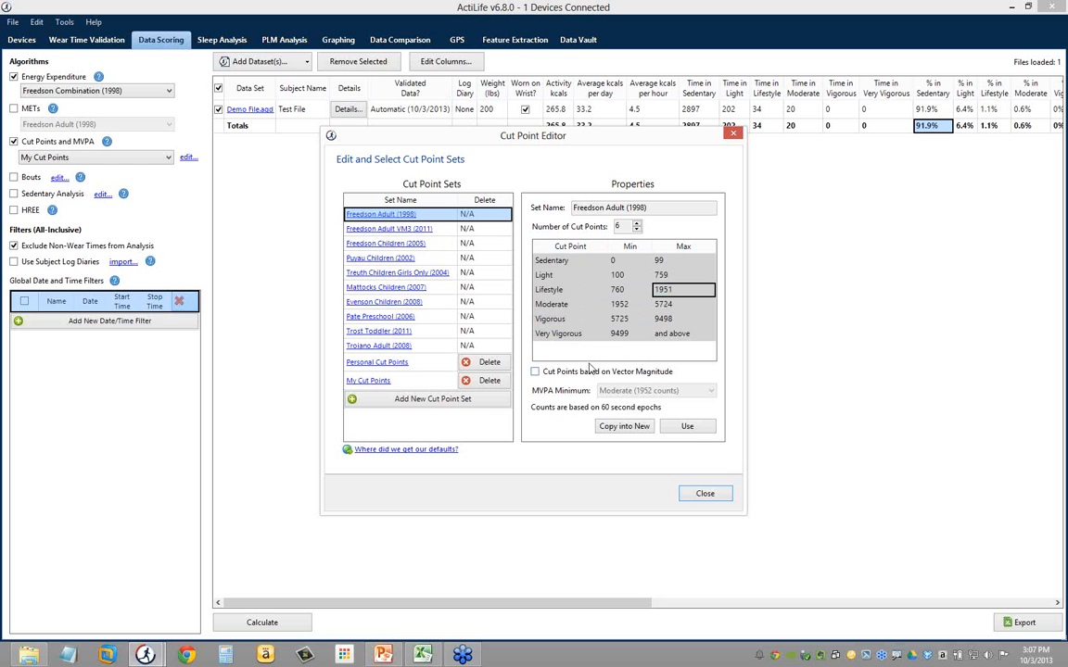
Step: Review the Moderate, Vigorous and Very Vigorous ranges that make up MVPA, and close the cut point editor
{"action": "left_click", "coordinate": [554, 304]}
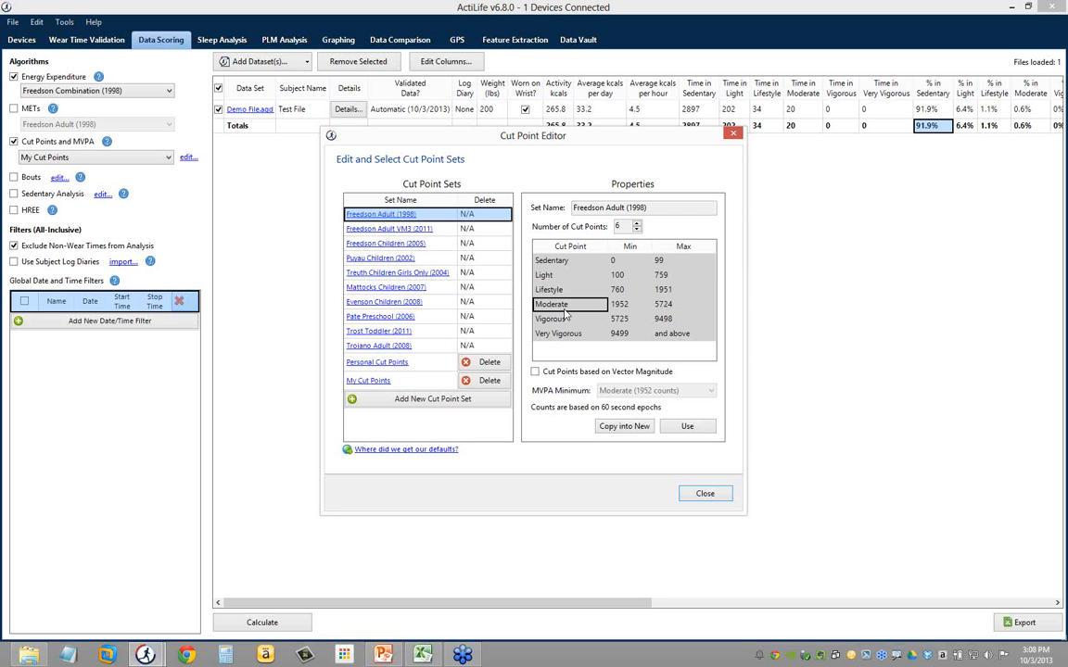
{"action": "left_click_drag", "start_coordinate": [566, 311], "coordinate": [675, 362]}
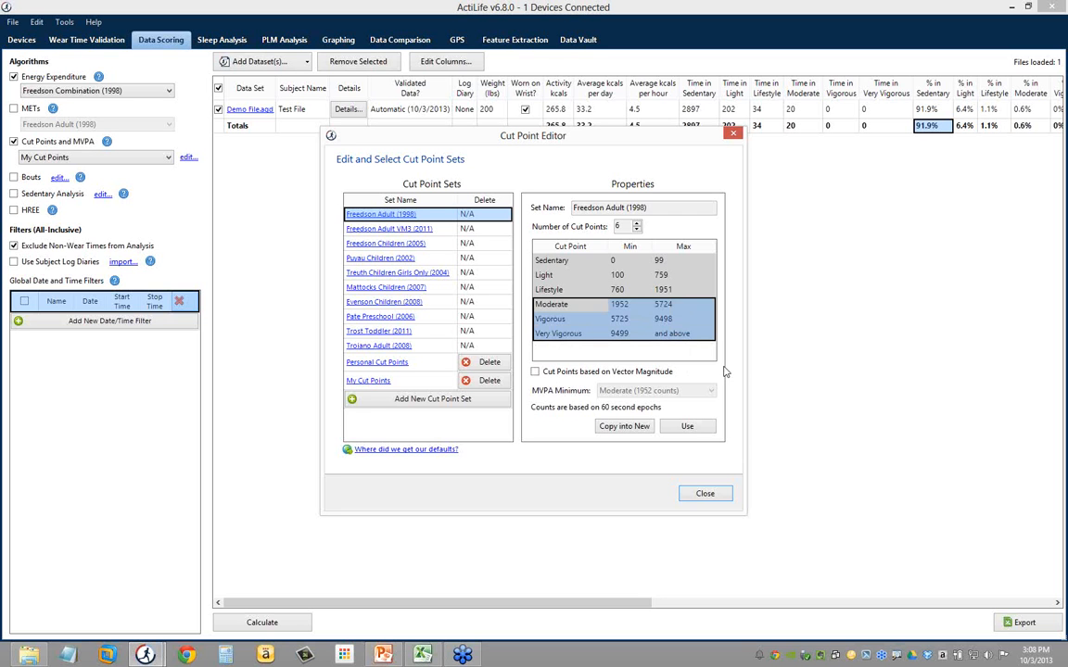
{"action": "left_click", "coordinate": [644, 318]}
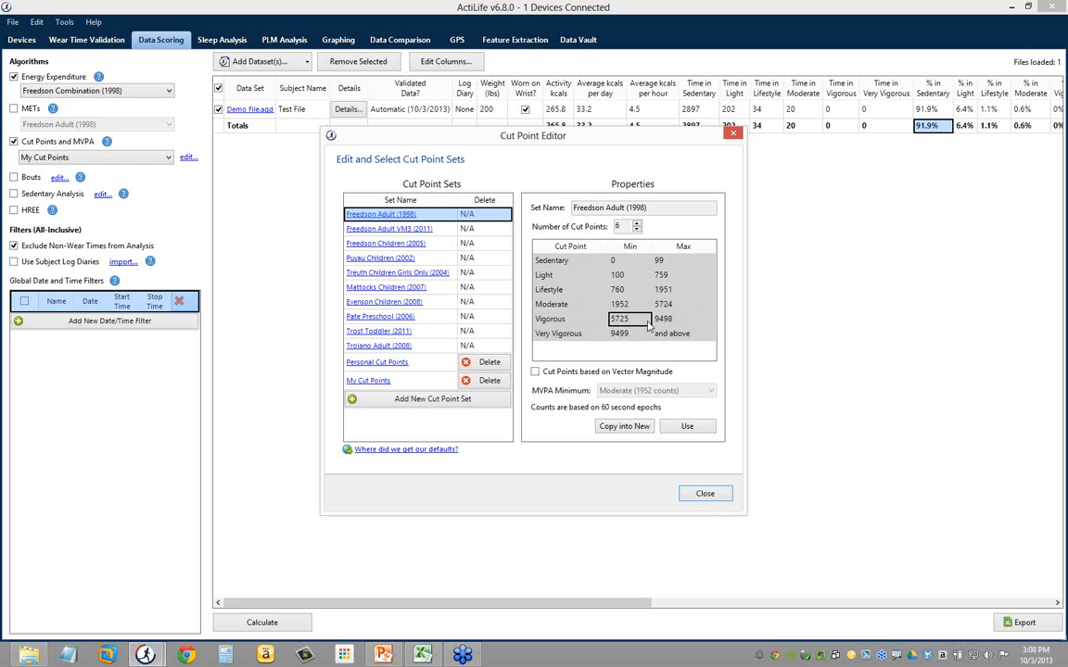
{"action": "left_click", "coordinate": [705, 495]}
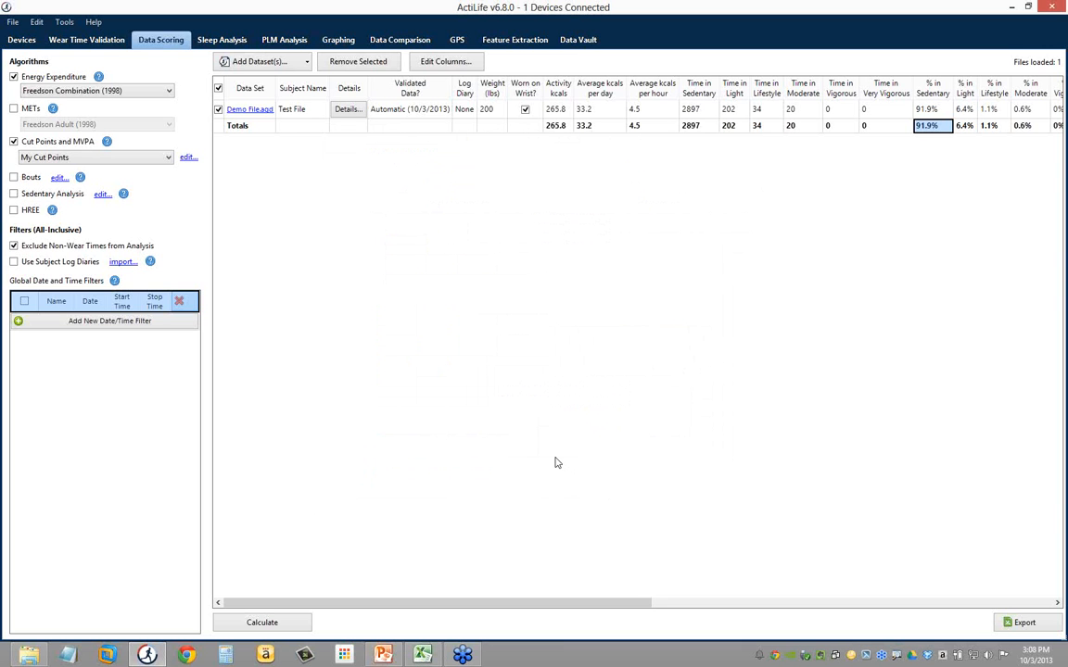
Step: Reopen the cut point editor to check the Lifestyle range of My Cut Points, and close it without changes
{"action": "left_click", "coordinate": [187, 157]}
{"action": "left_click", "coordinate": [554, 290]}
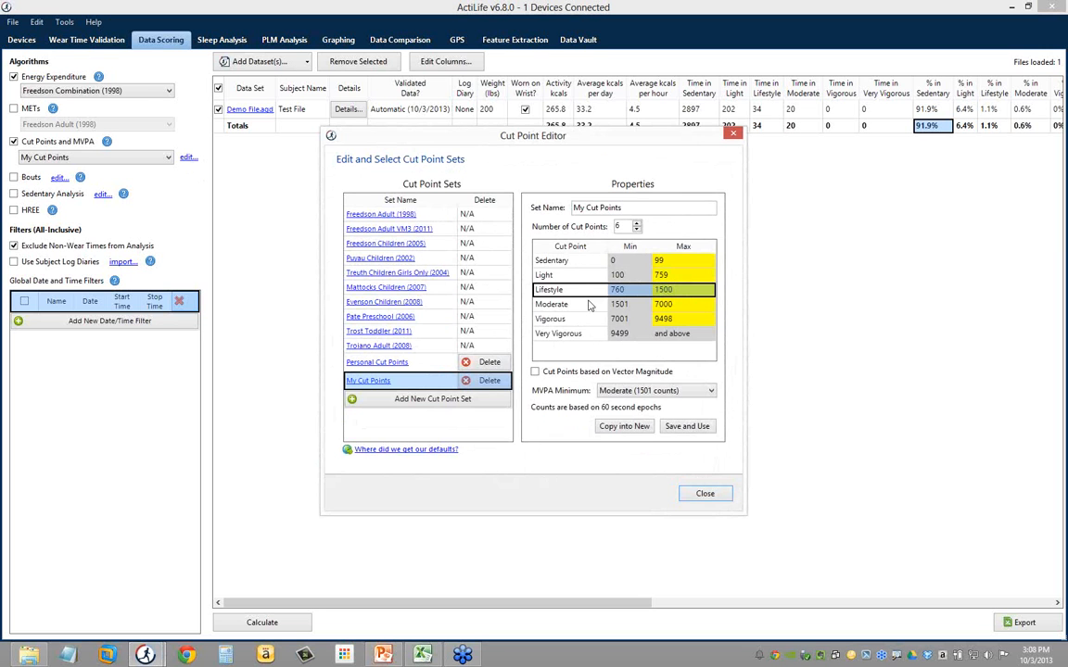
{"action": "left_click", "coordinate": [704, 494]}
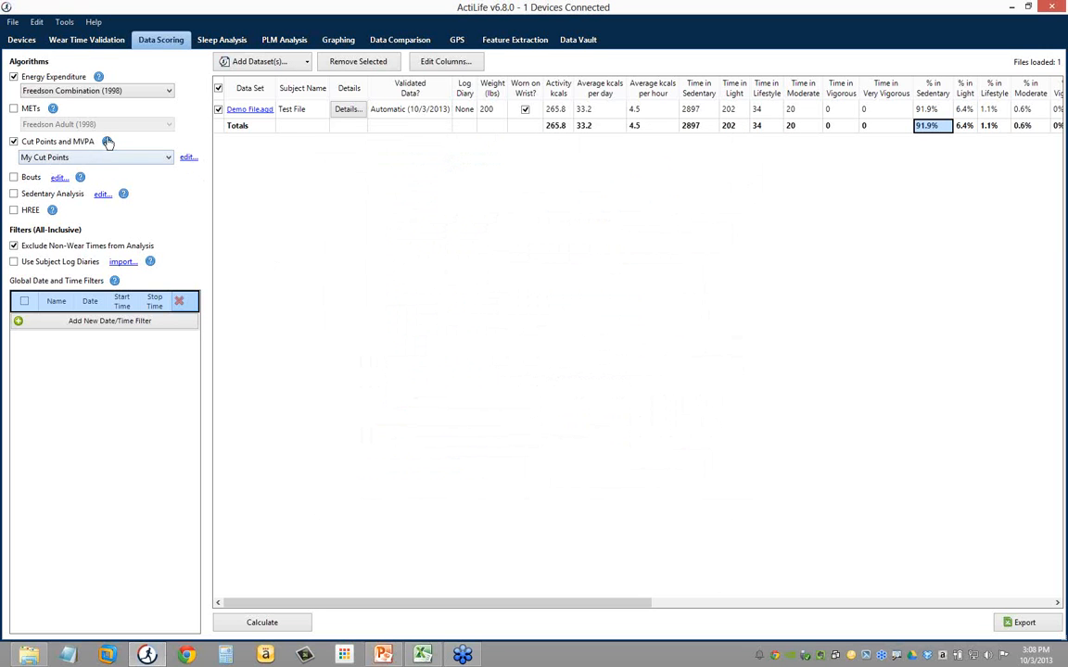
{"action": "mouse_move", "coordinate": [107, 146]}
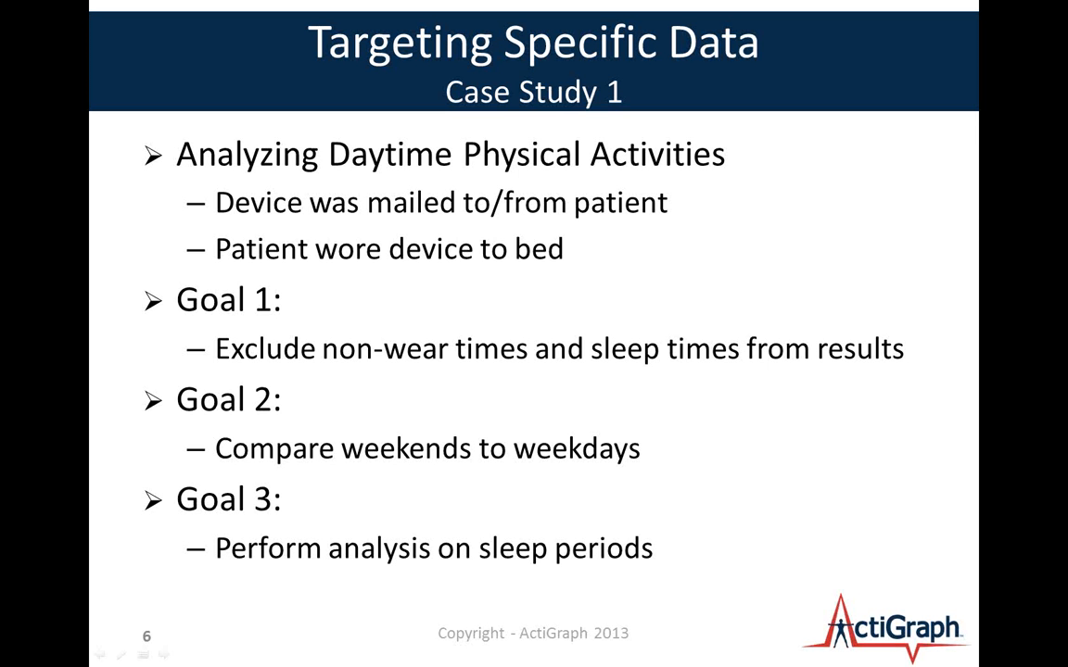
{"action": "left_click", "coordinate": [433, 349]}
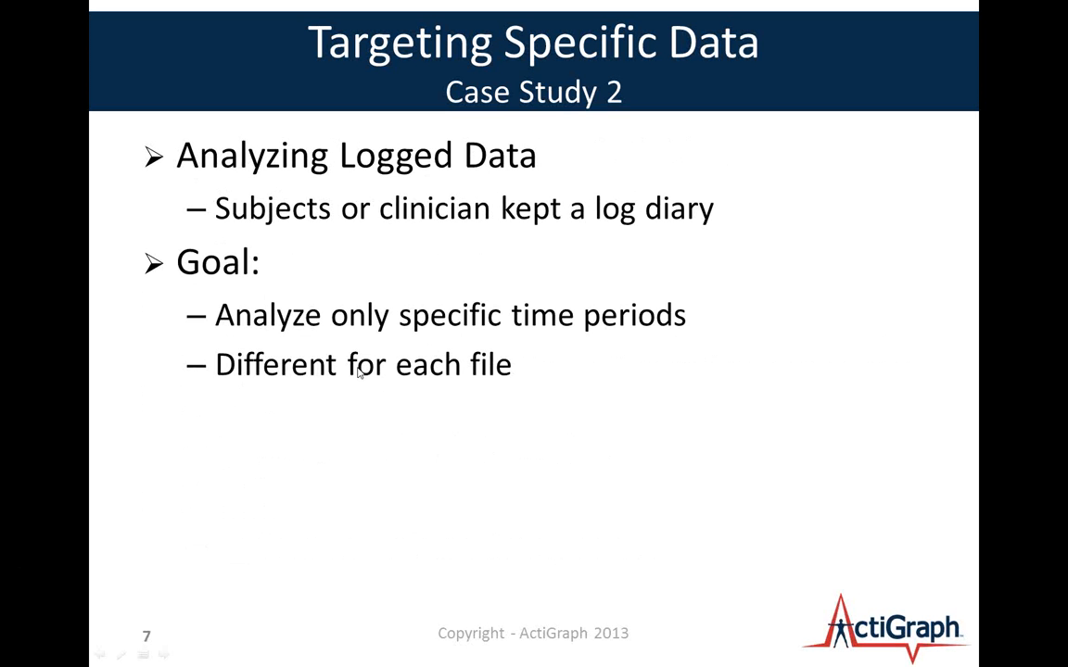
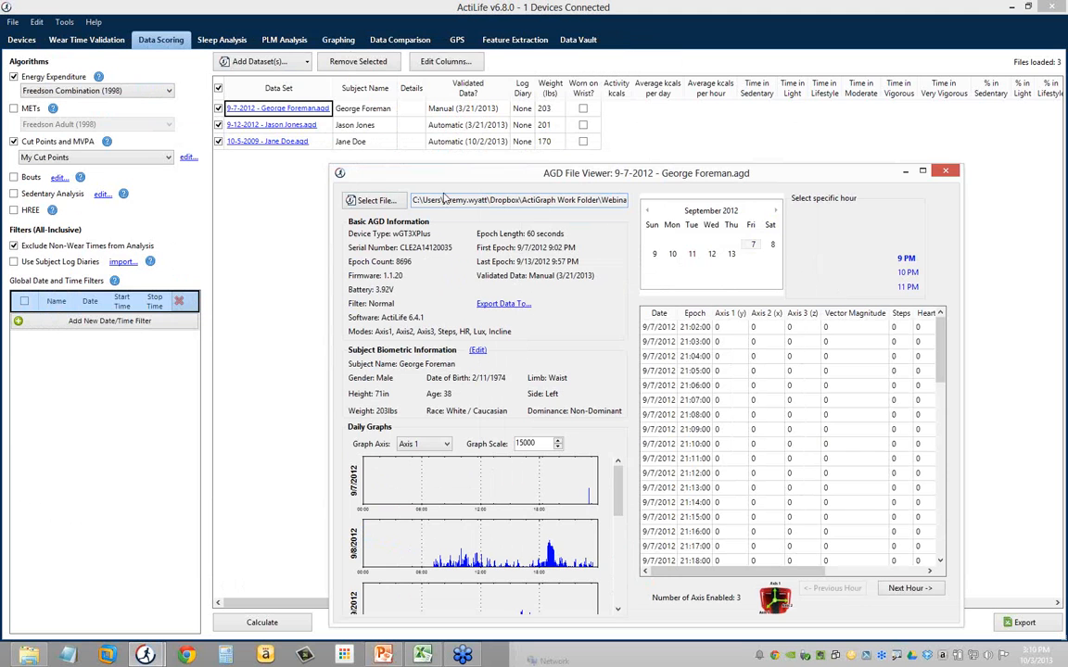
Step: Close the AGD file viewer and open Log Diary.csv from the Log Diaries folder in Excel
{"action": "left_click", "coordinate": [946, 172]}
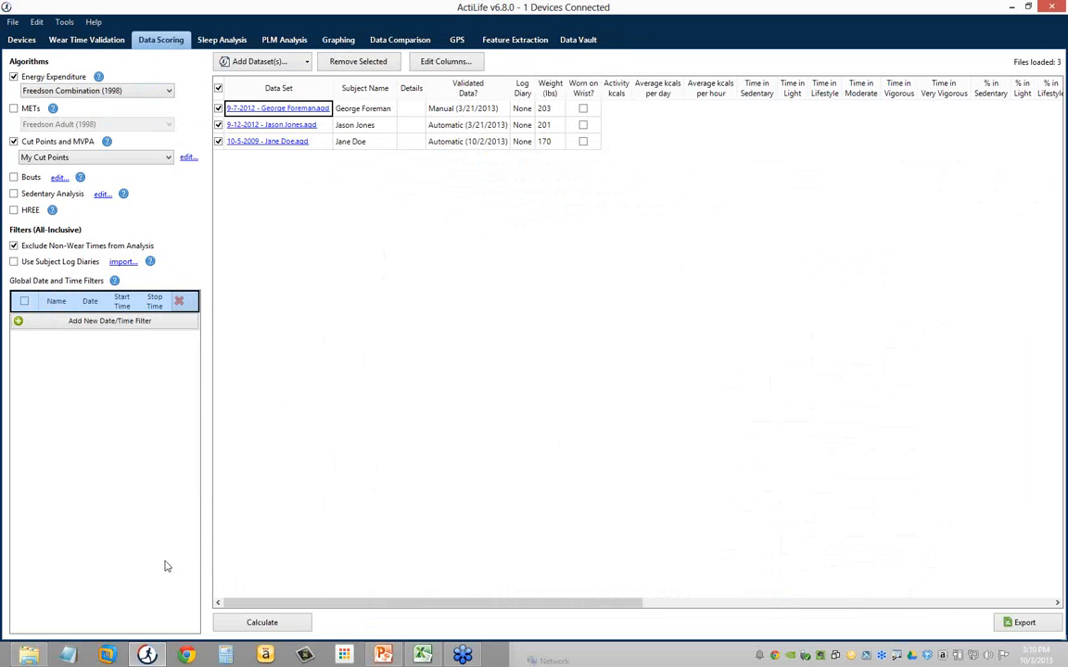
{"action": "left_click", "coordinate": [35, 654]}
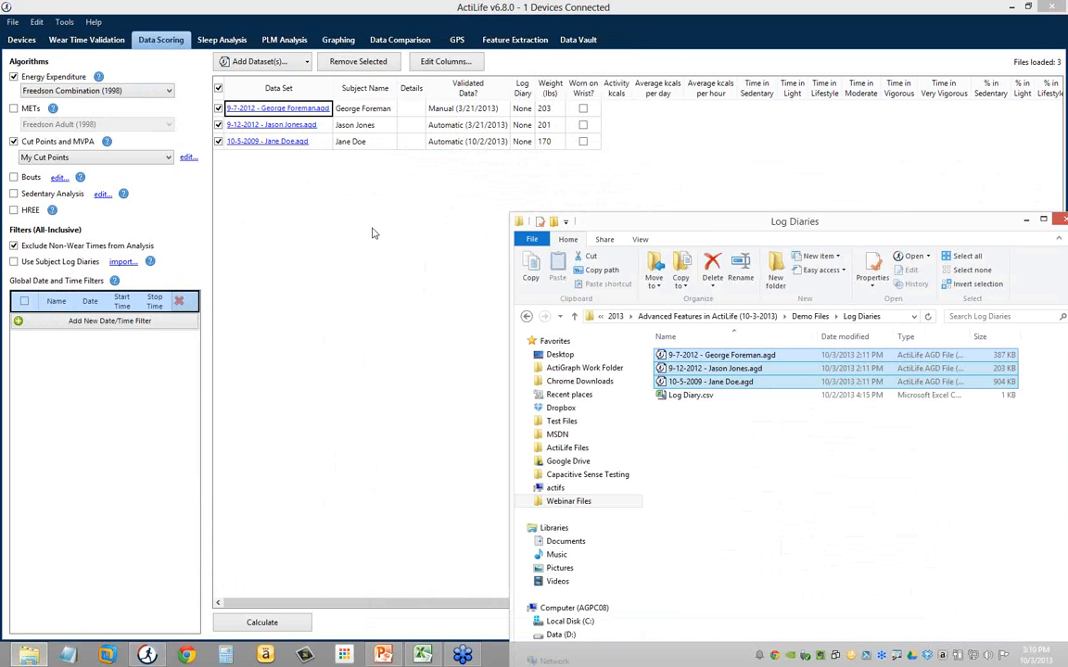
{"action": "left_click", "coordinate": [668, 422]}
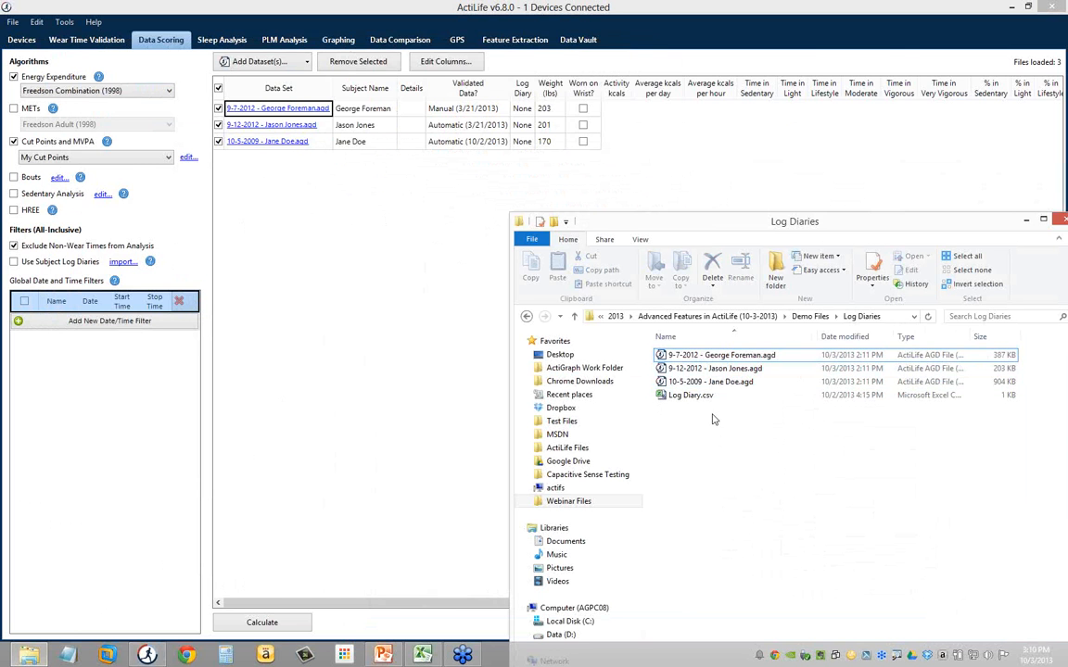
{"action": "left_click", "coordinate": [692, 397]}
{"action": "double_click", "coordinate": [691, 397]}
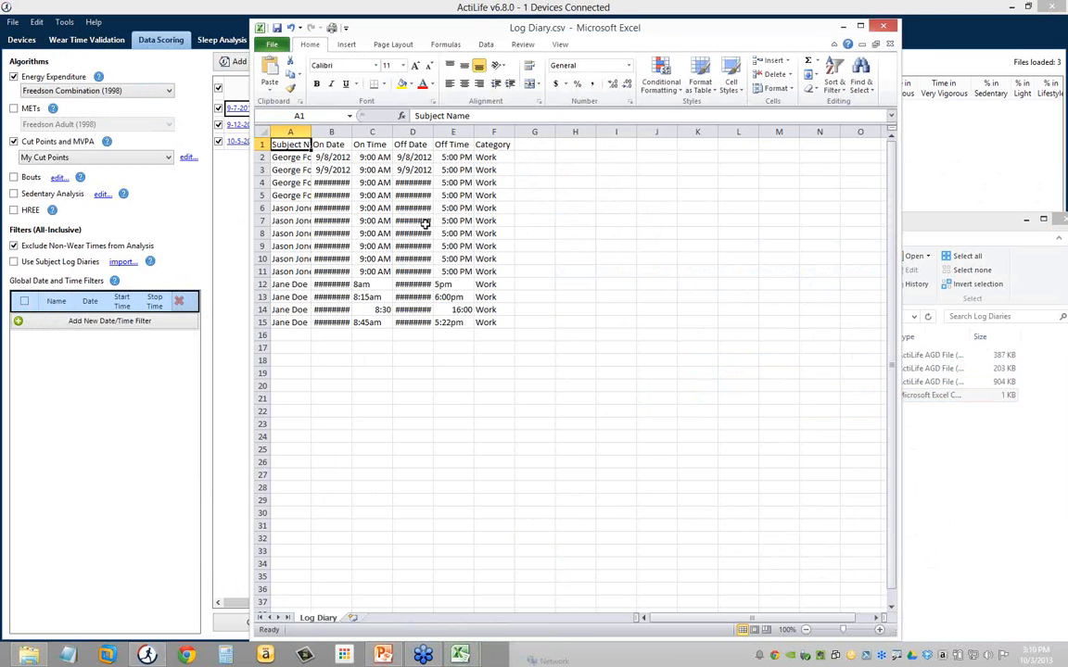
Step: Auto-fit all columns of the log diary sheet and move the Excel window aside to uncover the loaded datasets
{"action": "left_click", "coordinate": [263, 132]}
{"action": "double_click", "coordinate": [294, 132]}
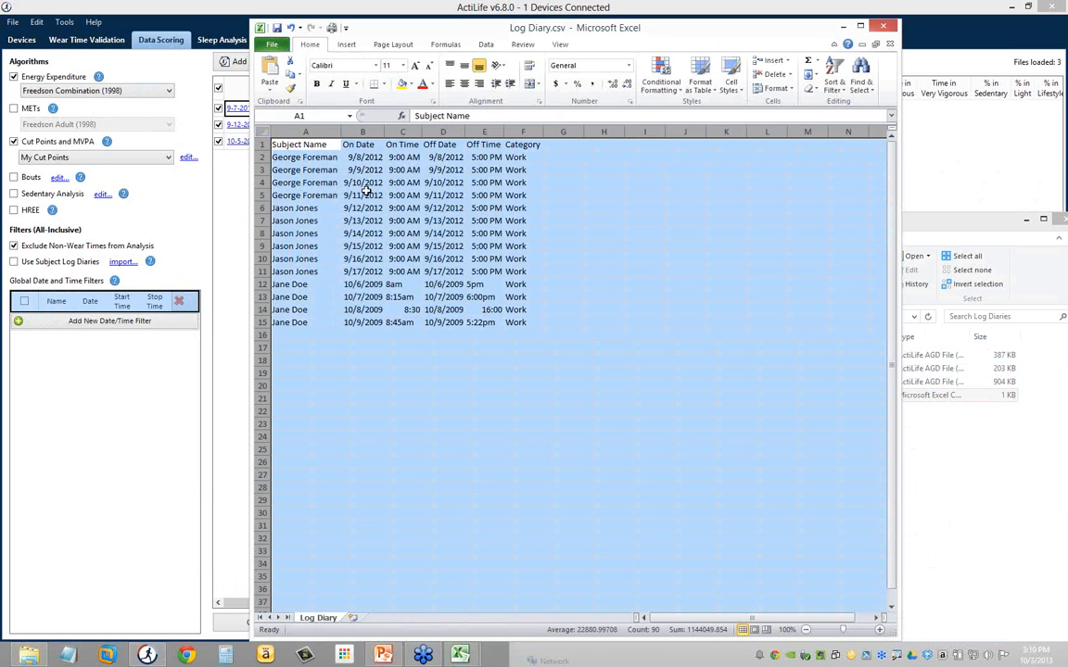
{"action": "left_click", "coordinate": [358, 198]}
{"action": "left_click_drag", "start_coordinate": [409, 28], "coordinate": [418, 32]}
{"action": "left_click_drag", "start_coordinate": [481, 50], "coordinate": [583, 94]}
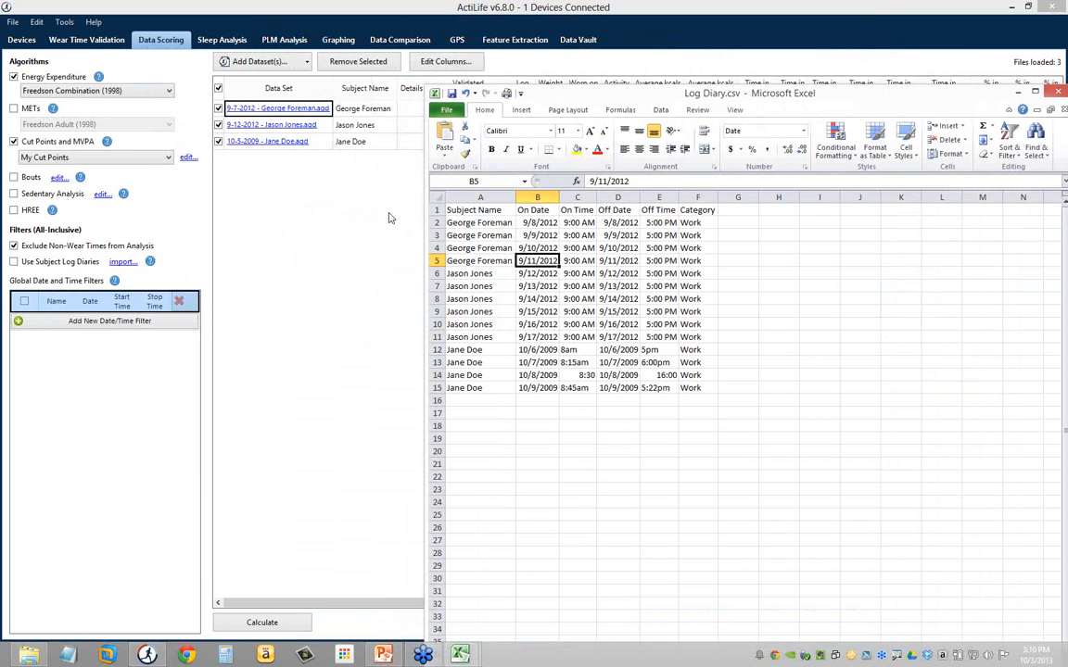
Step: Examine the log diary's subject name, on and off date, on and off time and category columns
{"action": "left_click_drag", "start_coordinate": [502, 229], "coordinate": [501, 336]}
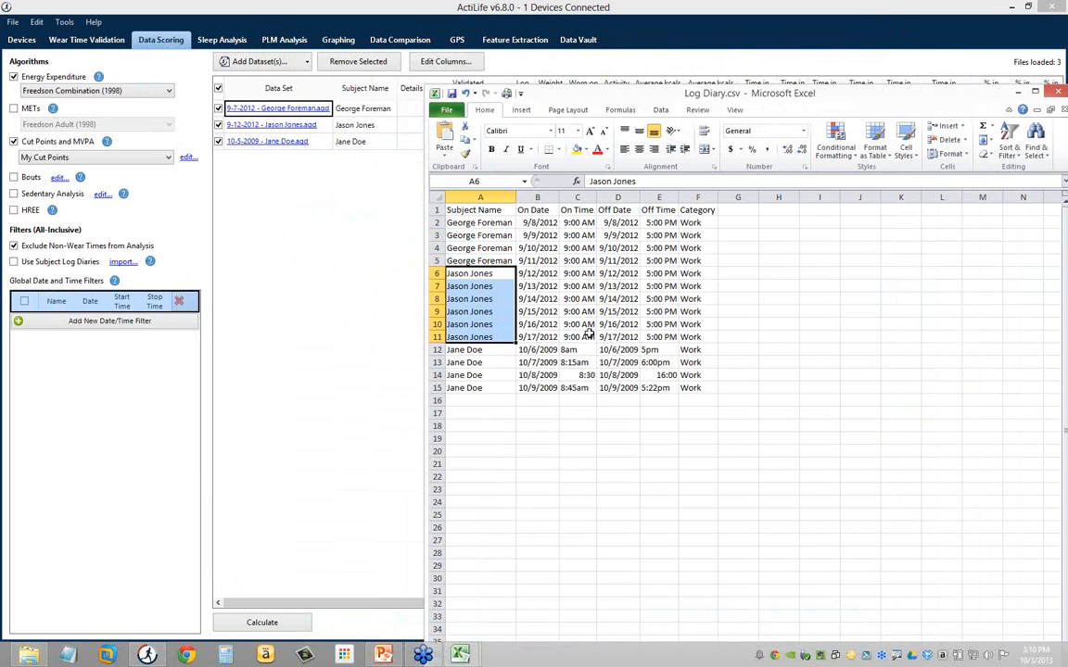
{"action": "left_click", "coordinate": [508, 222]}
{"action": "left_click", "coordinate": [556, 224]}
{"action": "left_click", "coordinate": [623, 224]}
{"action": "left_click", "coordinate": [587, 226]}
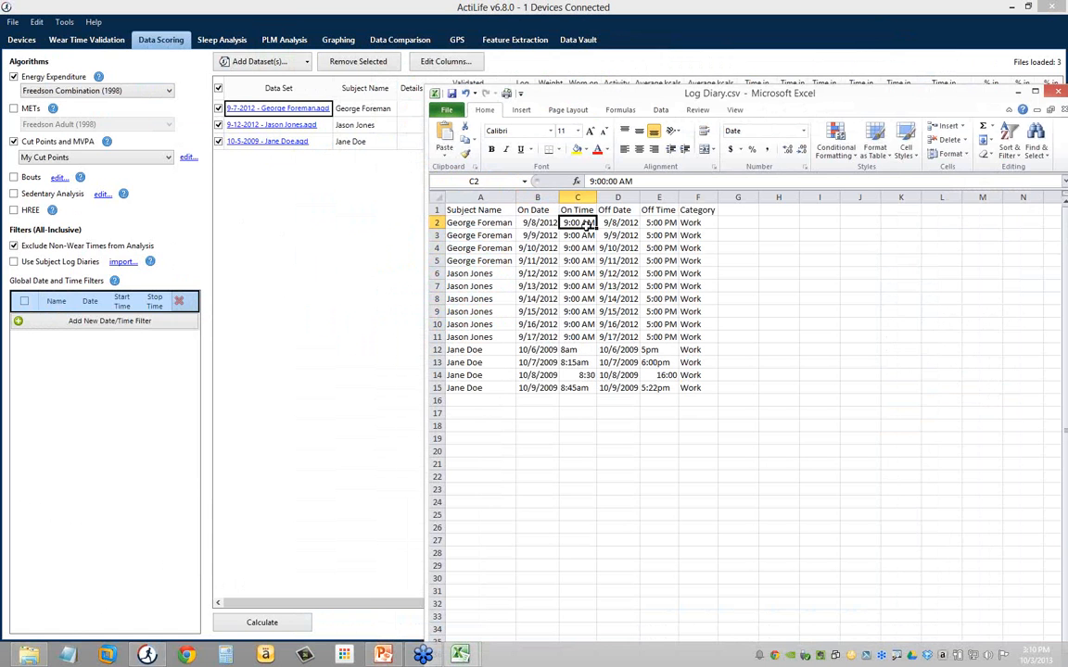
{"action": "left_click", "coordinate": [657, 223]}
{"action": "left_click_drag", "start_coordinate": [544, 226], "coordinate": [624, 228]}
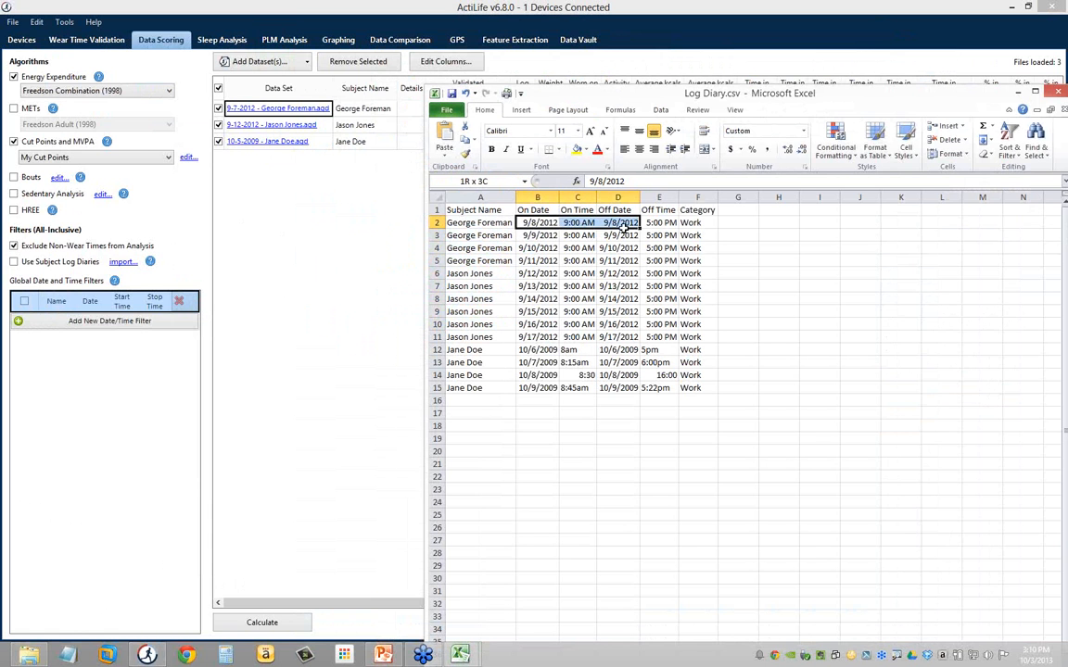
{"action": "left_click", "coordinate": [659, 224]}
{"action": "left_click_drag", "start_coordinate": [492, 223], "coordinate": [662, 227]}
{"action": "left_click", "coordinate": [689, 237]}
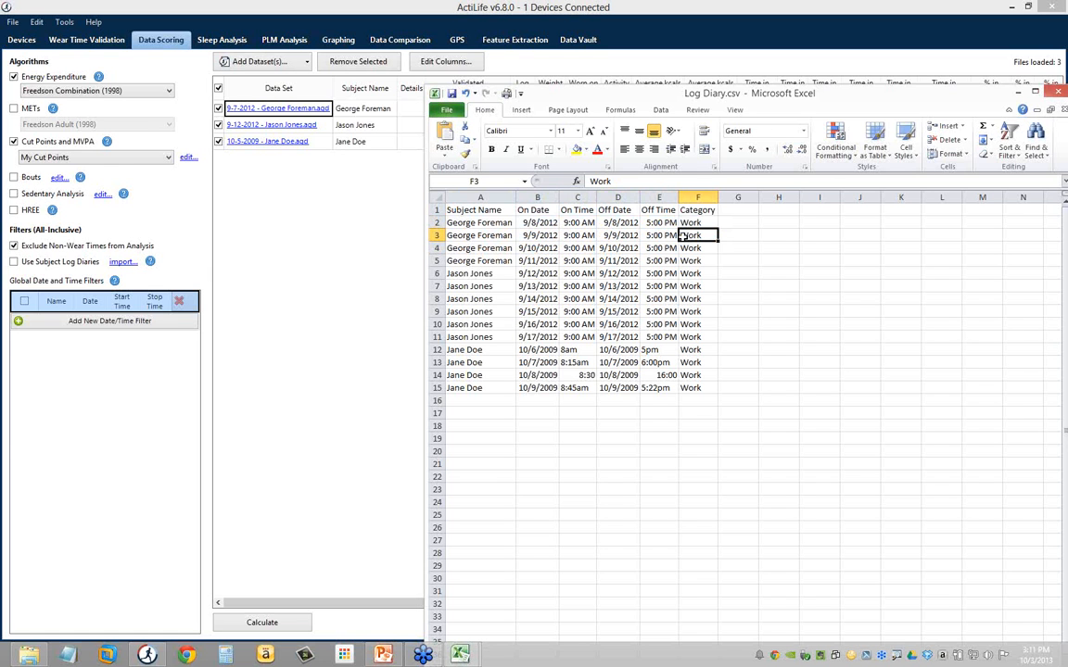
Step: Review the on and off times logged for the first subject in row 2 and the second subject in rows 6 to 11
{"action": "left_click_drag", "start_coordinate": [492, 225], "coordinate": [580, 227]}
{"action": "left_click_drag", "start_coordinate": [582, 236], "coordinate": [585, 244]}
{"action": "left_click", "coordinate": [568, 226]}
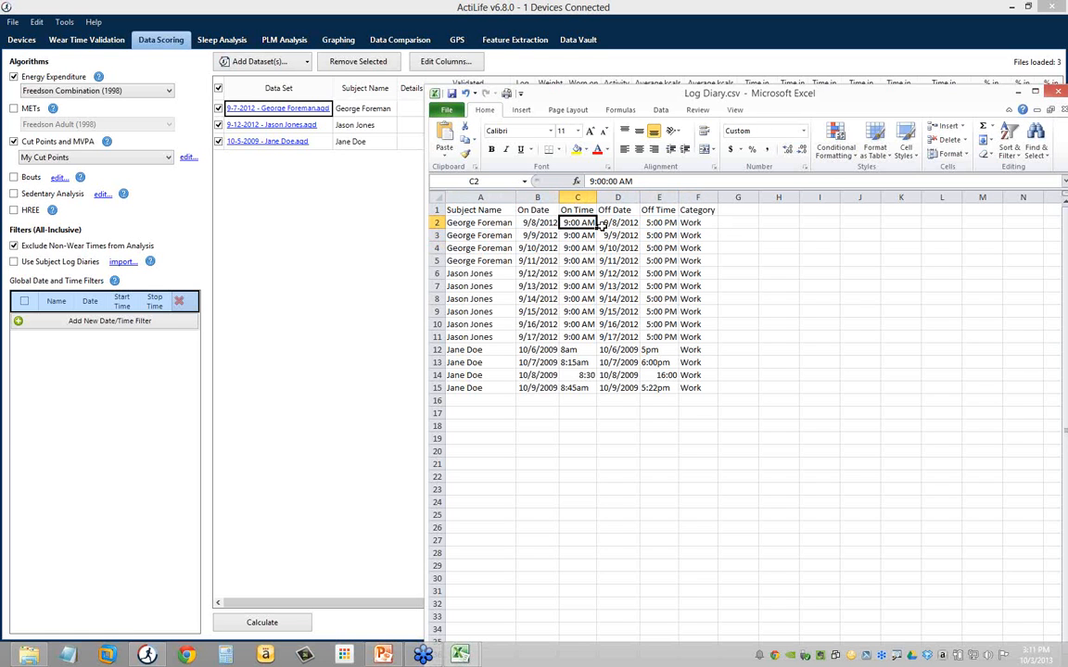
{"action": "left_click", "coordinate": [651, 225]}
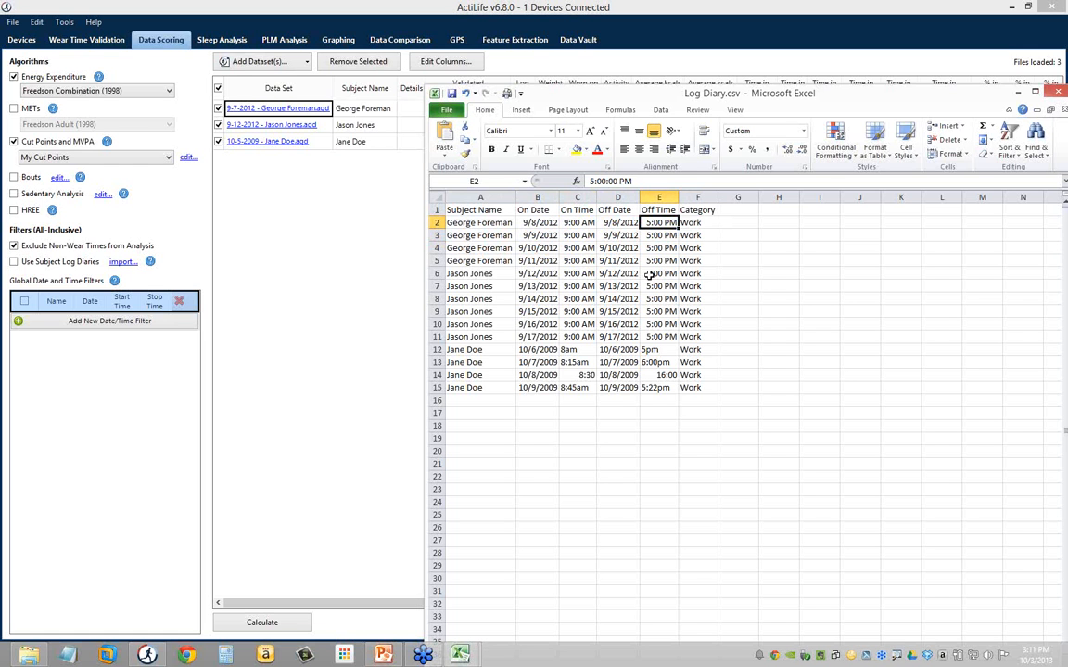
{"action": "left_click", "coordinate": [578, 274]}
{"action": "left_click_drag", "start_coordinate": [456, 274], "coordinate": [515, 285]}
{"action": "left_click", "coordinate": [513, 286]}
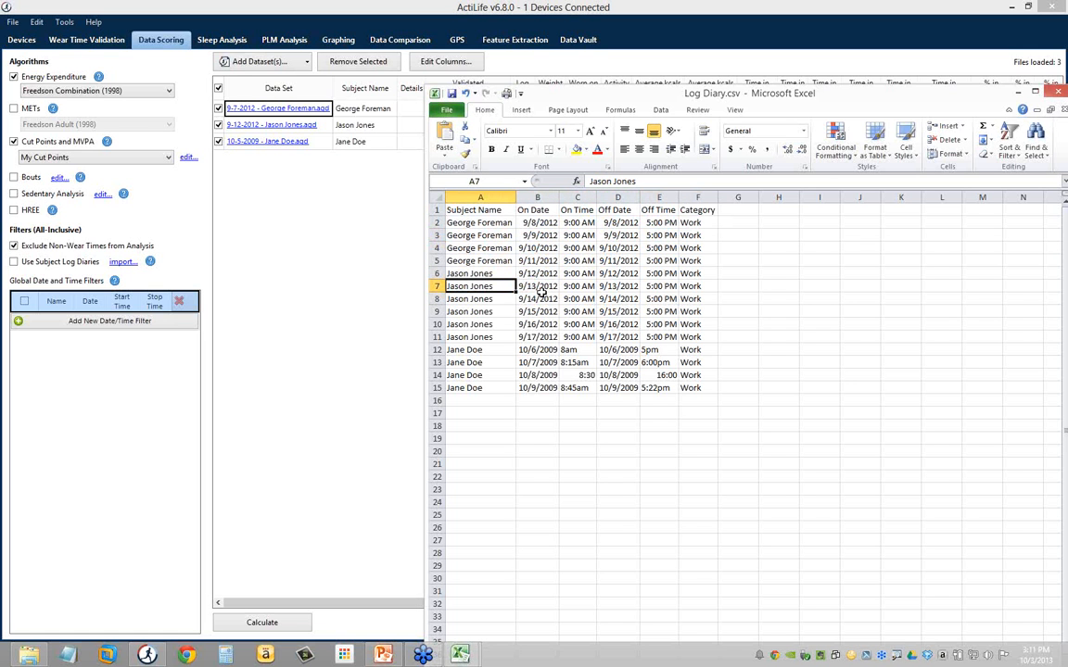
{"action": "left_click", "coordinate": [695, 336]}
{"action": "left_click_drag", "start_coordinate": [693, 334], "coordinate": [564, 319]}
{"action": "left_click", "coordinate": [564, 302]}
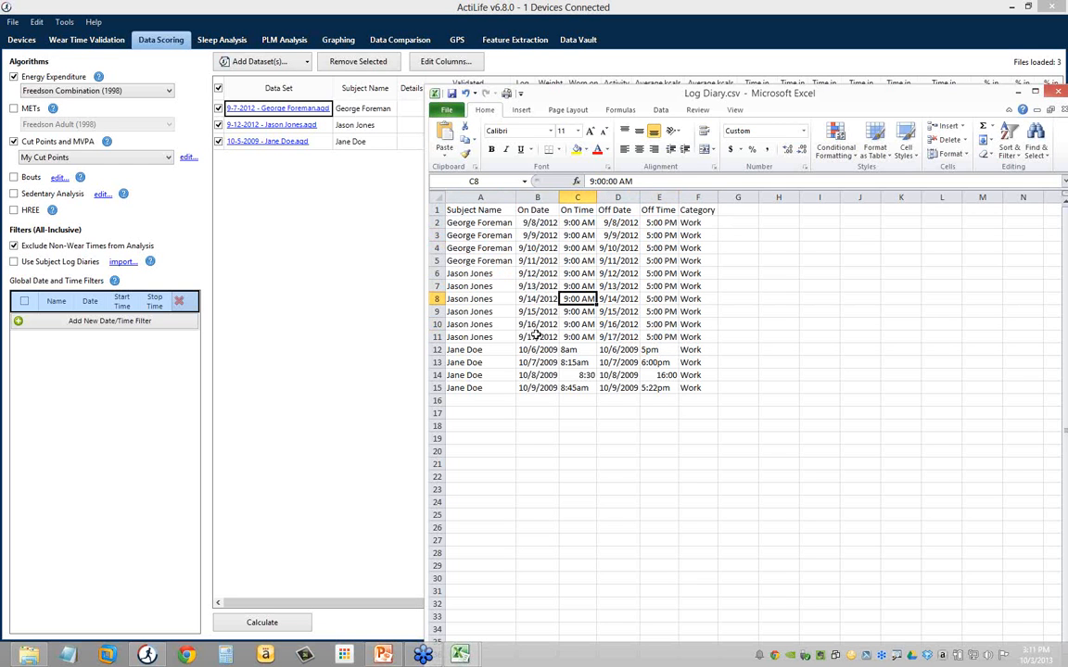
Step: Examine the third subject's entries in rows 12 to 15, checking how the on times are formatted
{"action": "left_click_drag", "start_coordinate": [484, 351], "coordinate": [555, 391]}
{"action": "left_click", "coordinate": [564, 399]}
{"action": "left_click", "coordinate": [577, 350]}
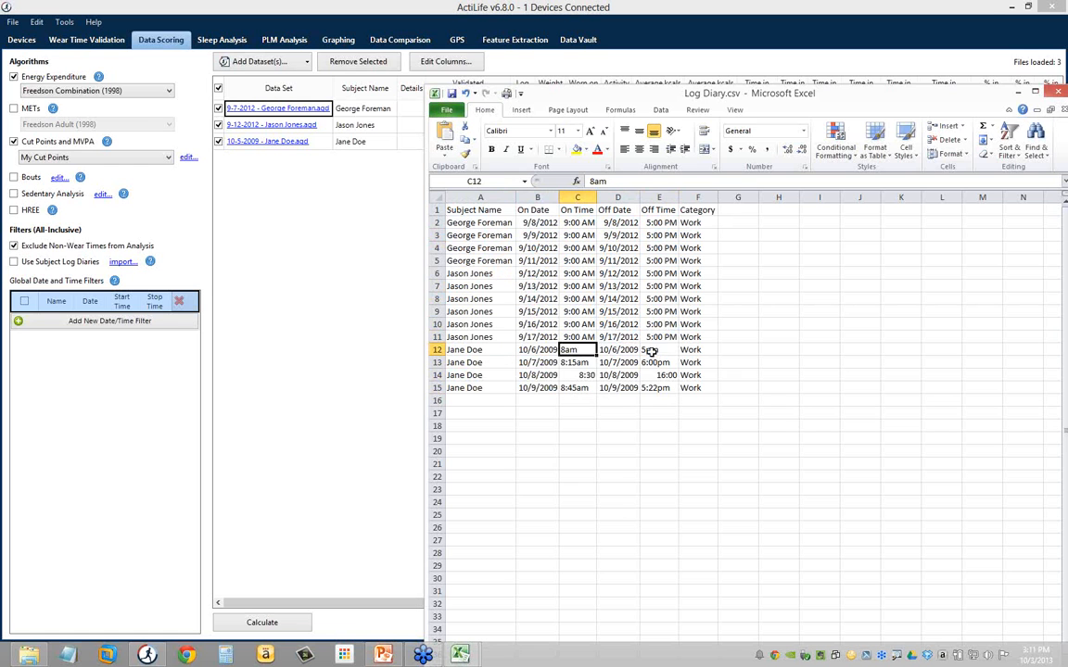
{"action": "left_click", "coordinate": [577, 362]}
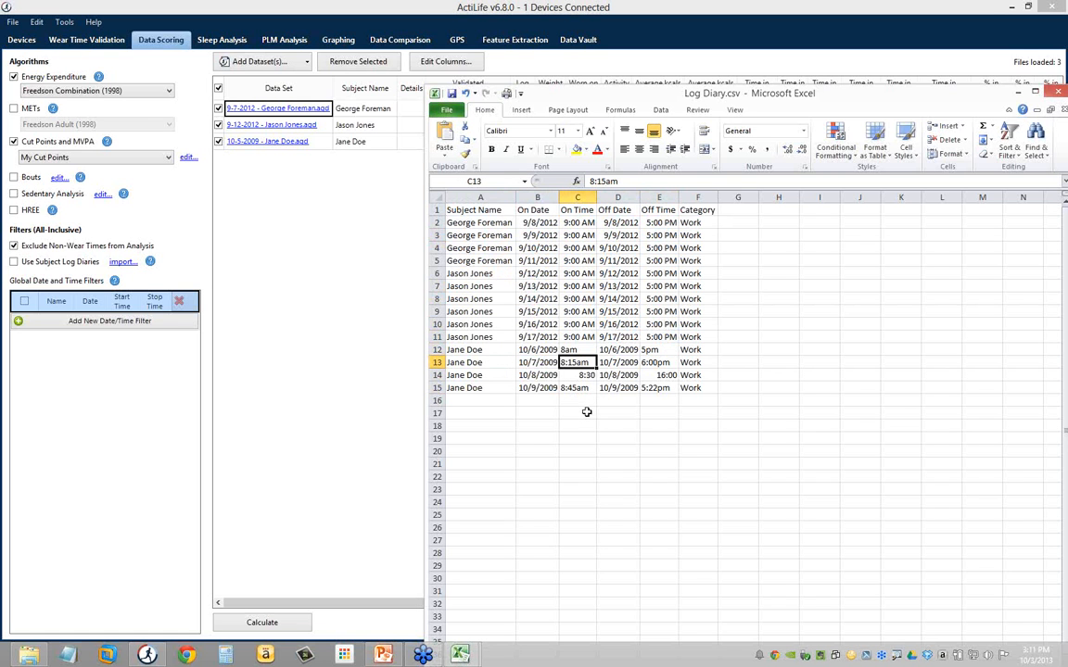
Step: Compare the time formats in the On Time and Off Time cells of rows 12 to 15
{"action": "key", "text": "Up"}
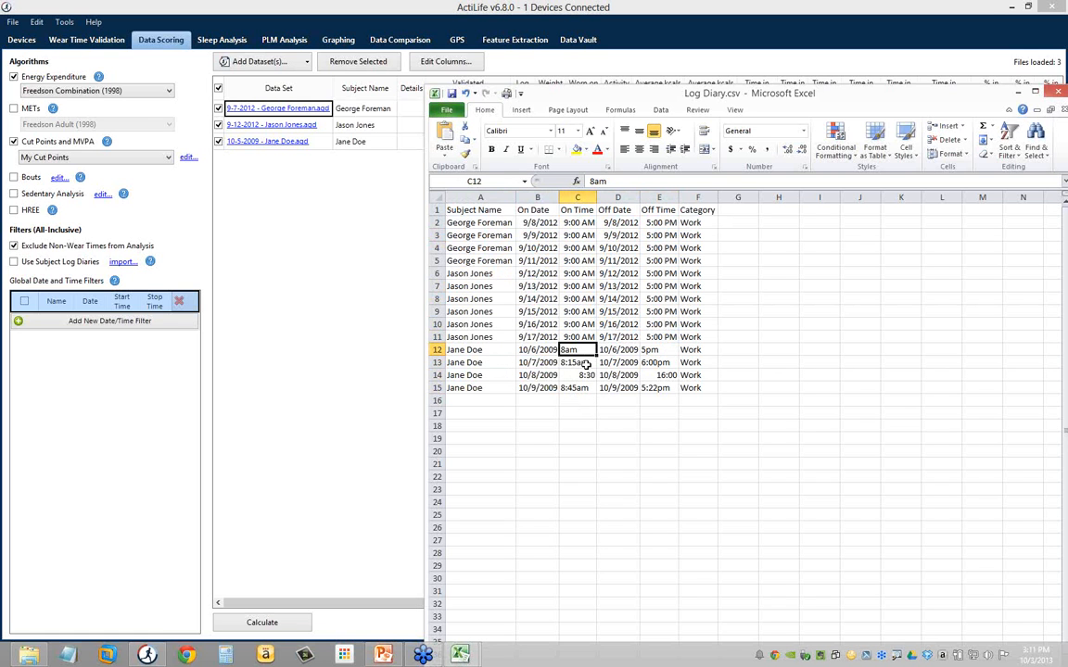
{"action": "key", "text": "Down"}
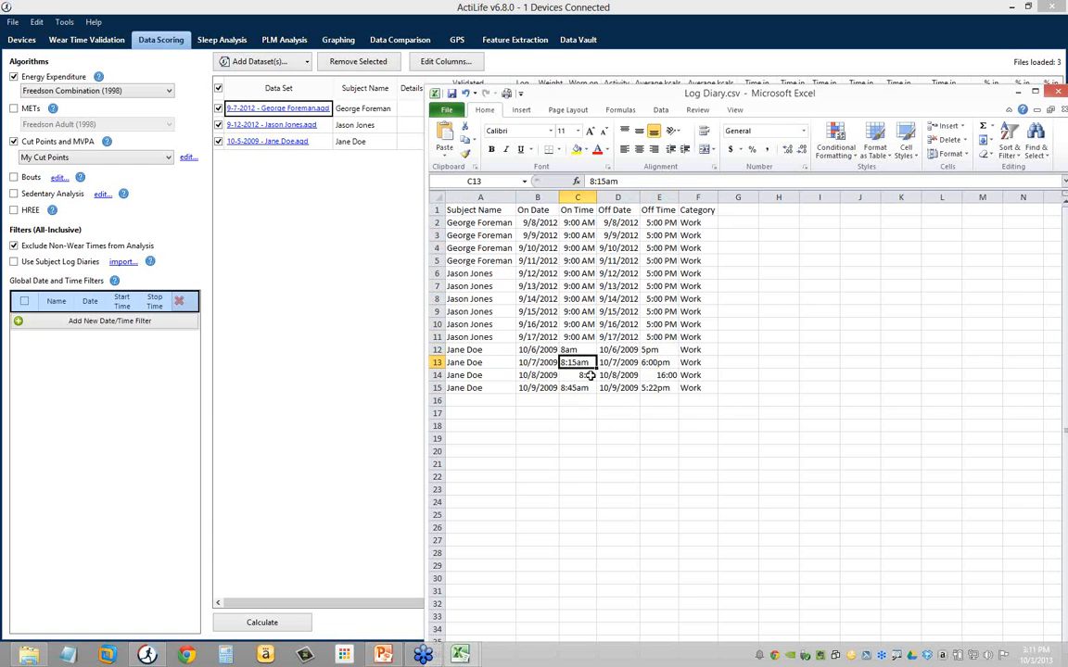
{"action": "key", "text": "Down"}
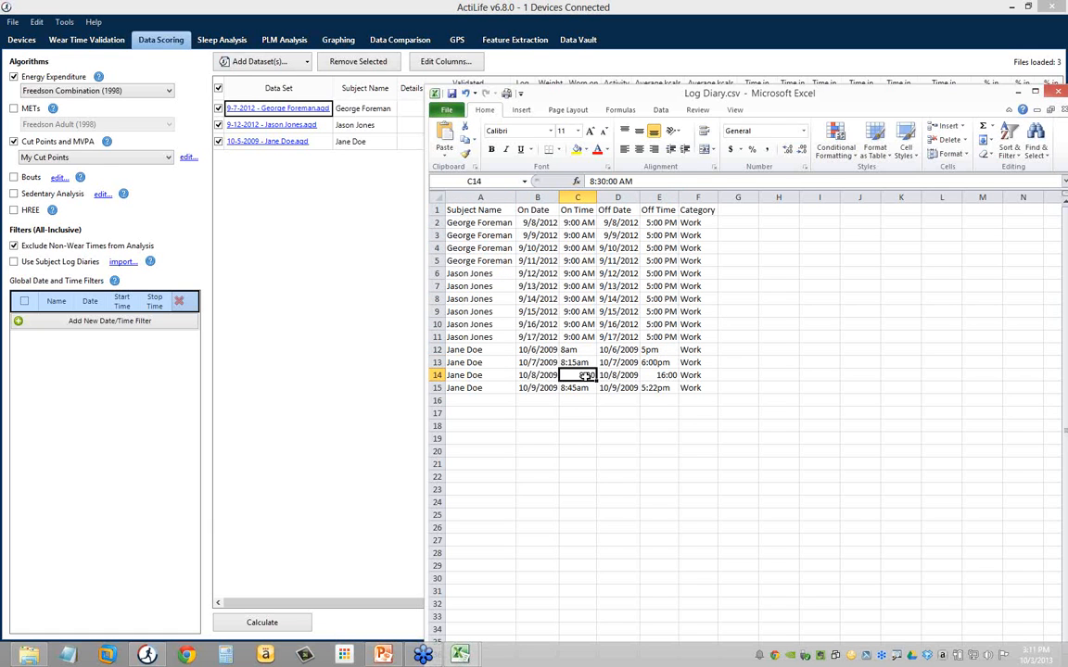
{"action": "key", "text": "Right"}
{"action": "key", "text": "Right"}
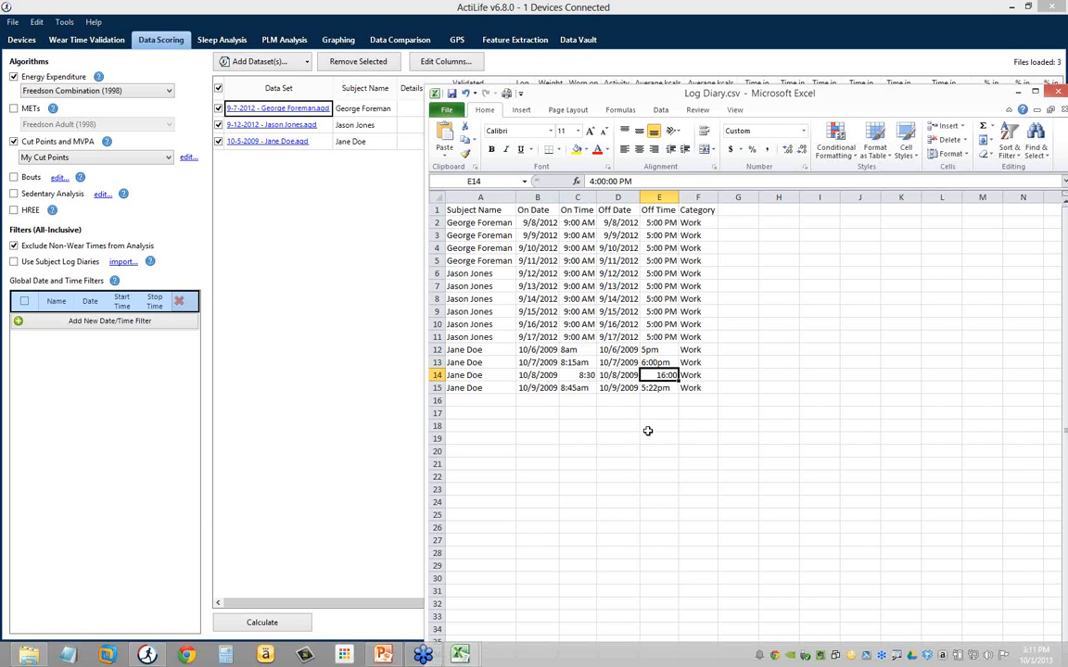
{"action": "left_click", "coordinate": [586, 390]}
{"action": "left_click", "coordinate": [594, 451]}
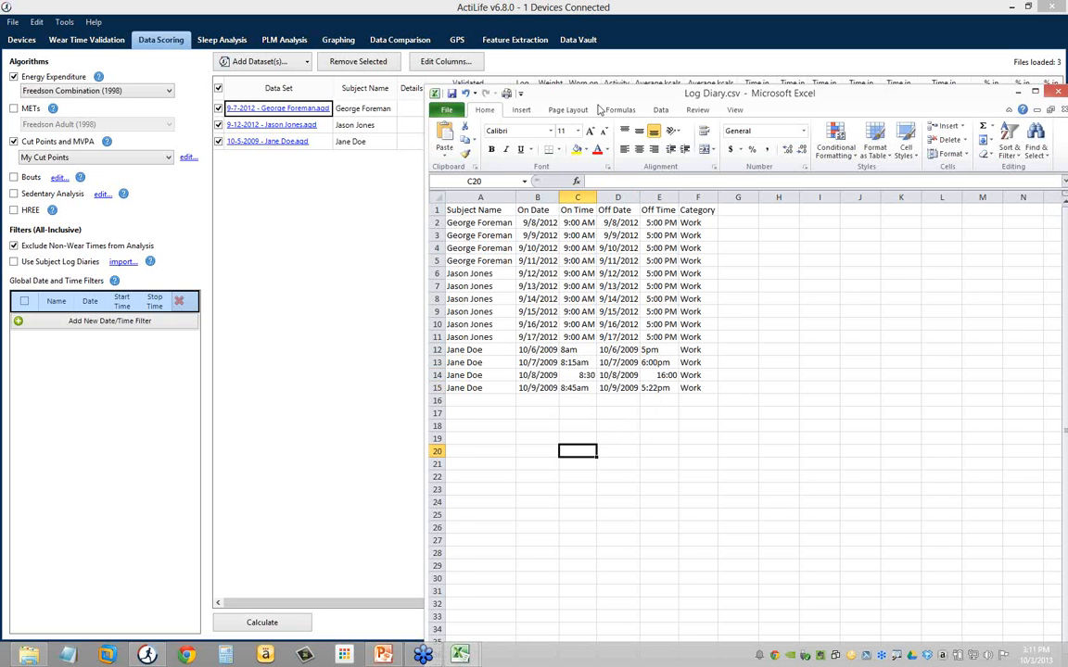
Step: Move the Excel window aside and compare the diary's subject names in A2:A15 with the loaded datasets
{"action": "left_click_drag", "start_coordinate": [537, 92], "coordinate": [577, 92]}
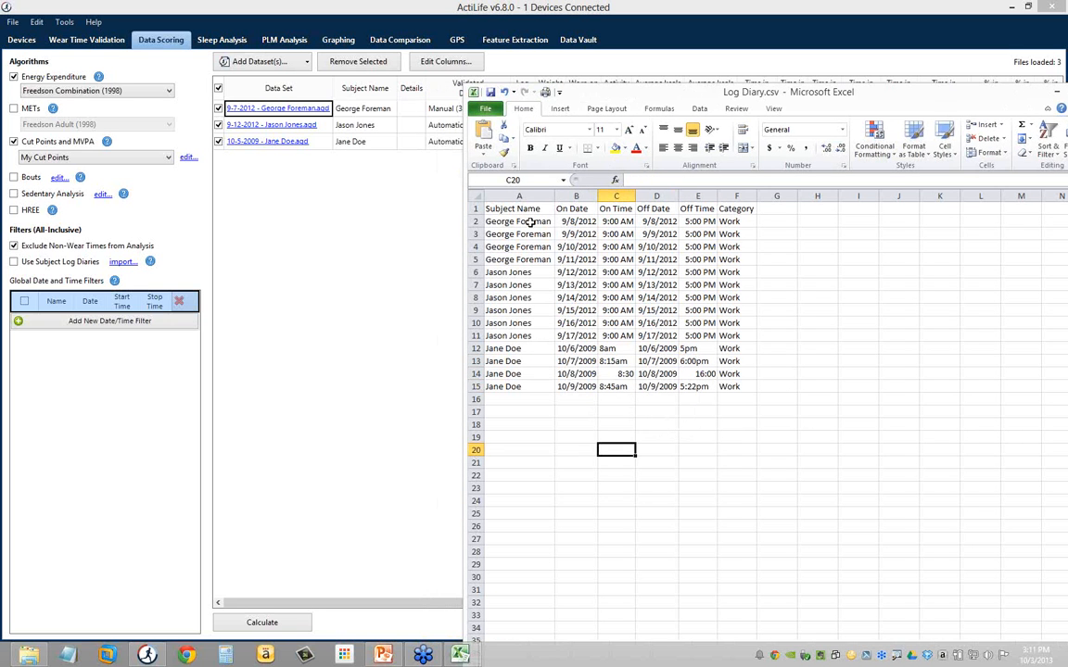
{"action": "left_click_drag", "start_coordinate": [530, 223], "coordinate": [531, 387]}
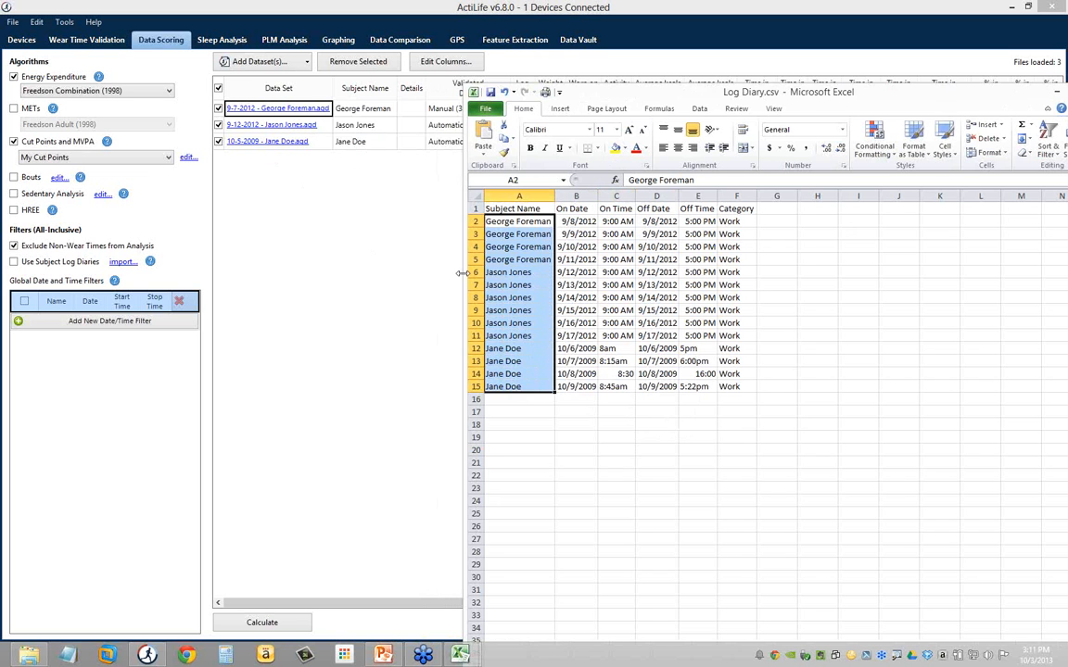
{"action": "left_click", "coordinate": [585, 295]}
{"action": "left_click_drag", "start_coordinate": [865, 105], "coordinate": [696, 102]}
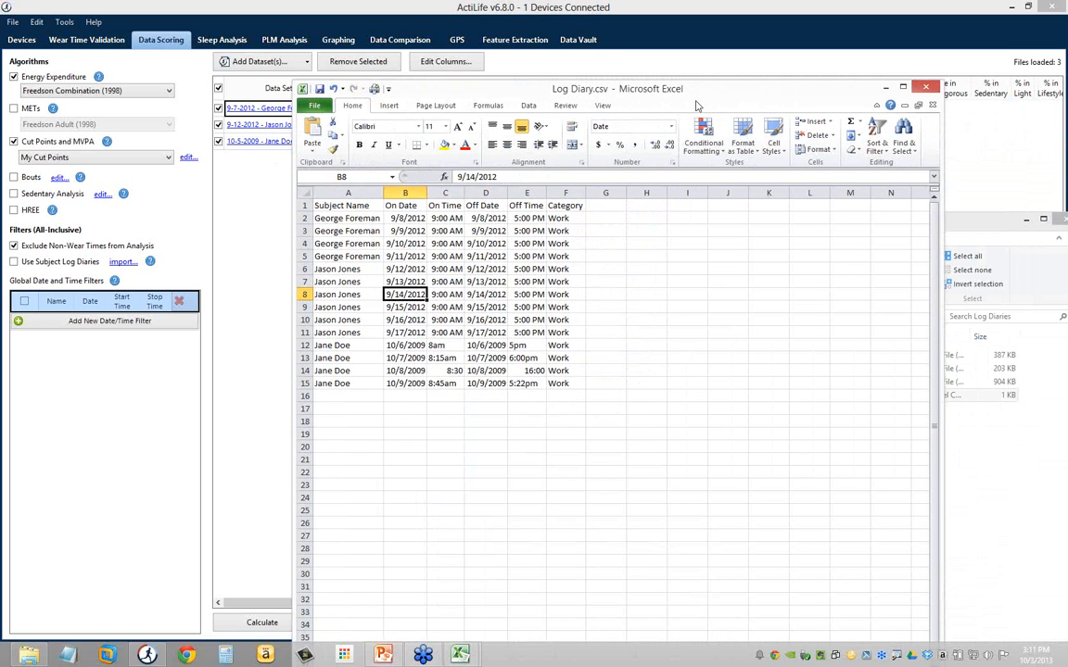
{"action": "left_click_drag", "start_coordinate": [351, 205], "coordinate": [562, 371]}
{"action": "left_click", "coordinate": [562, 371]}
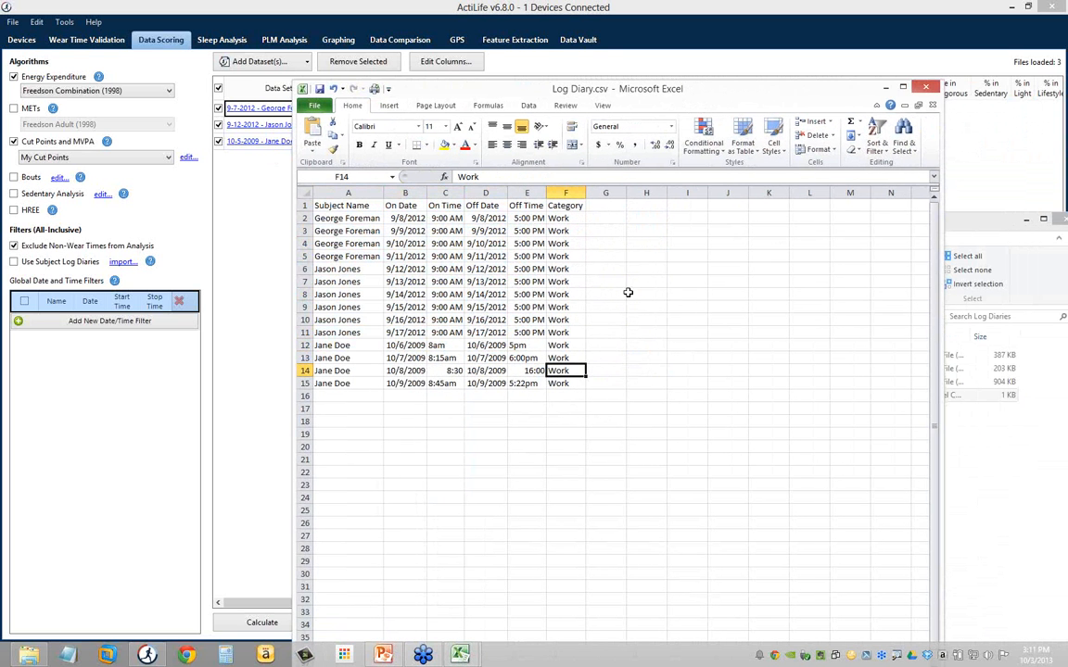
Step: Close Log Diary.csv without saving the changes and switch back to ActiLife
{"action": "left_click", "coordinate": [926, 87]}
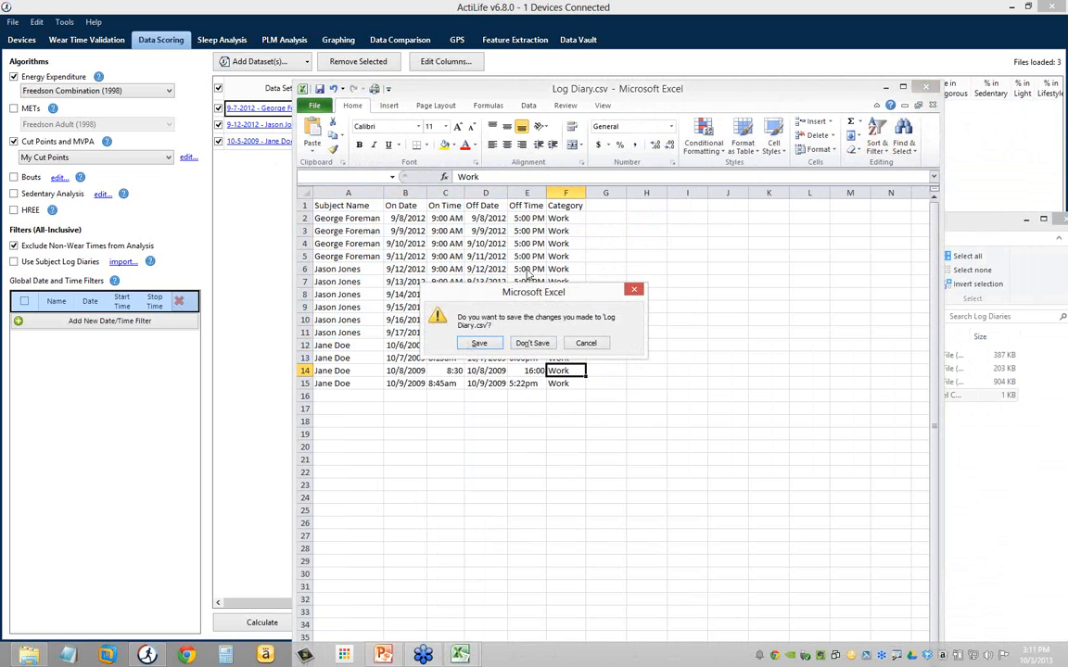
{"action": "left_click", "coordinate": [533, 343]}
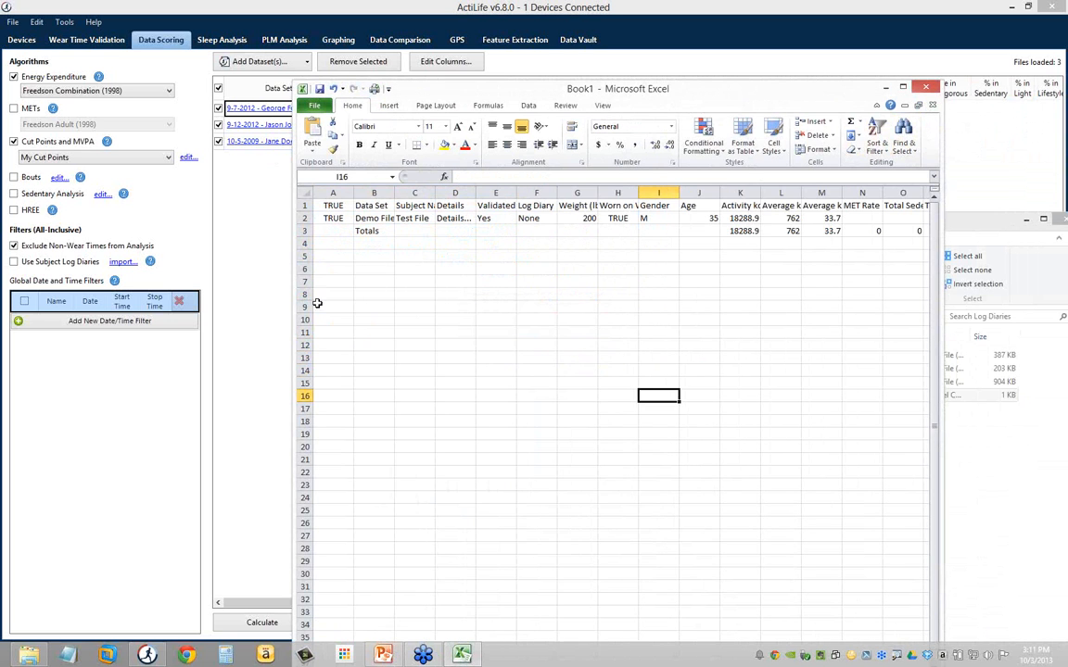
{"action": "left_click", "coordinate": [314, 210]}
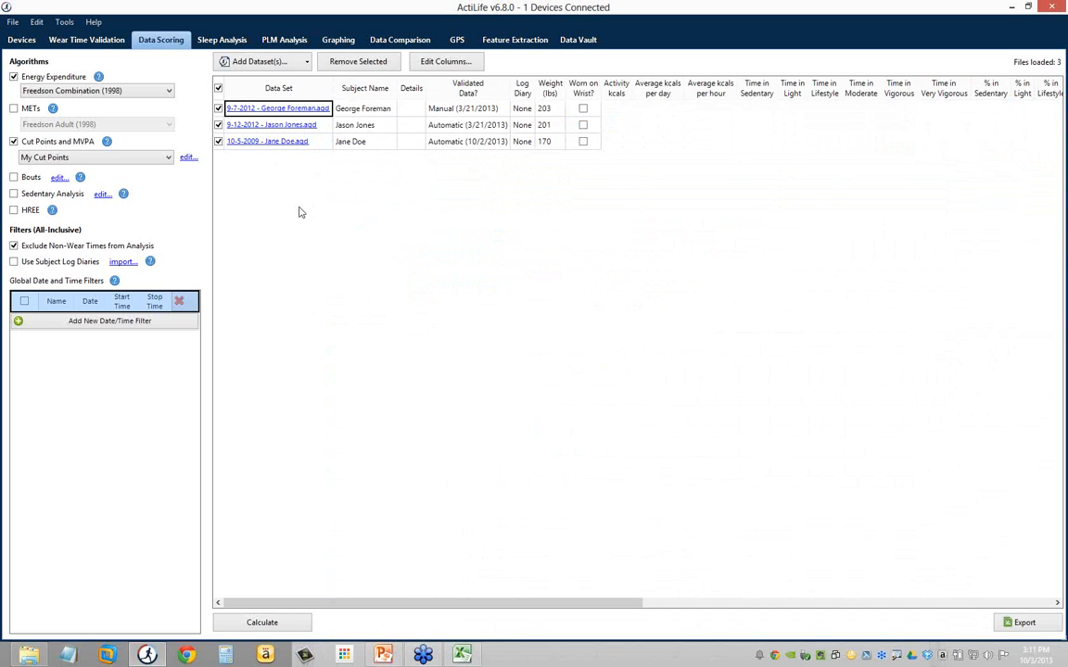
Step: Start a subject log diary import and open Log Diary.csv from the Log Diaries folder
{"action": "left_click", "coordinate": [123, 262]}
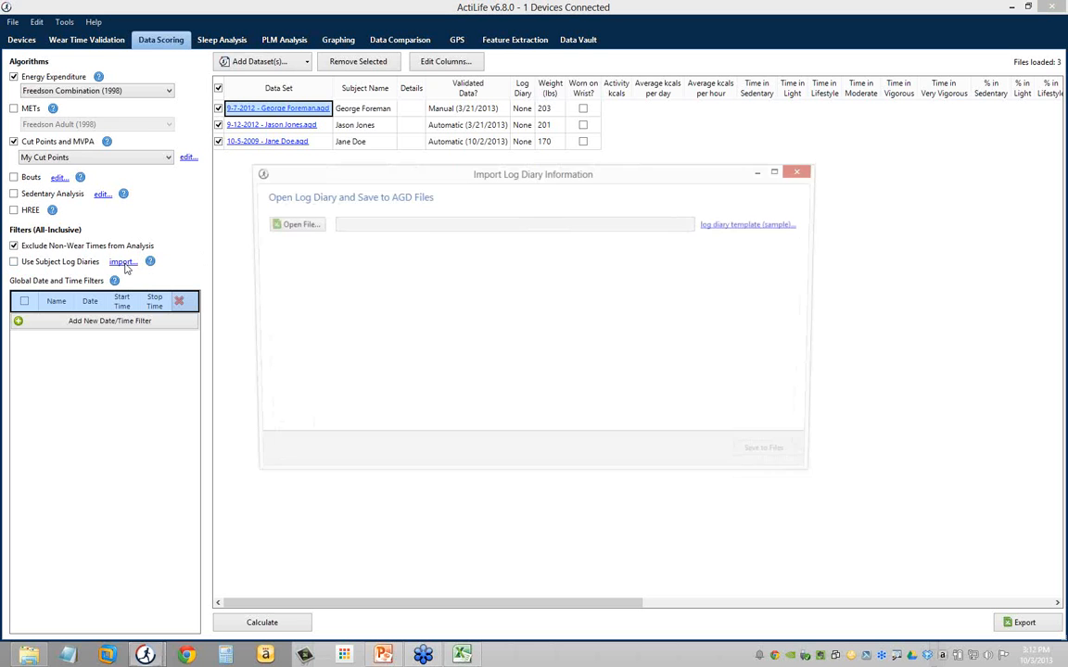
{"action": "left_click", "coordinate": [296, 227]}
{"action": "left_click", "coordinate": [371, 214]}
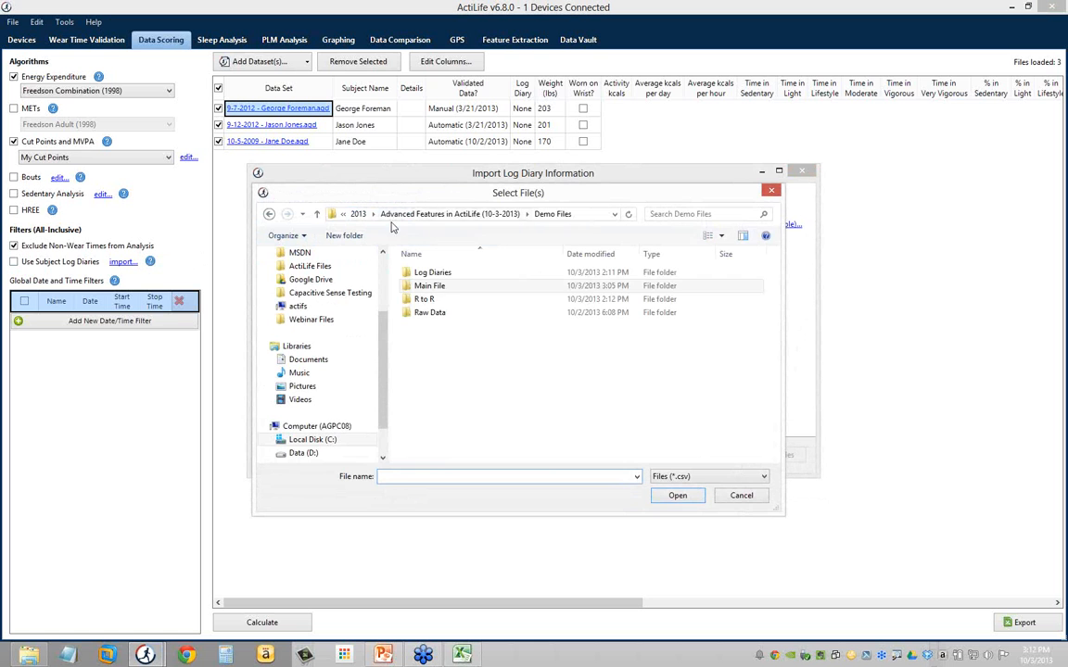
{"action": "double_click", "coordinate": [432, 273]}
{"action": "left_click", "coordinate": [436, 274]}
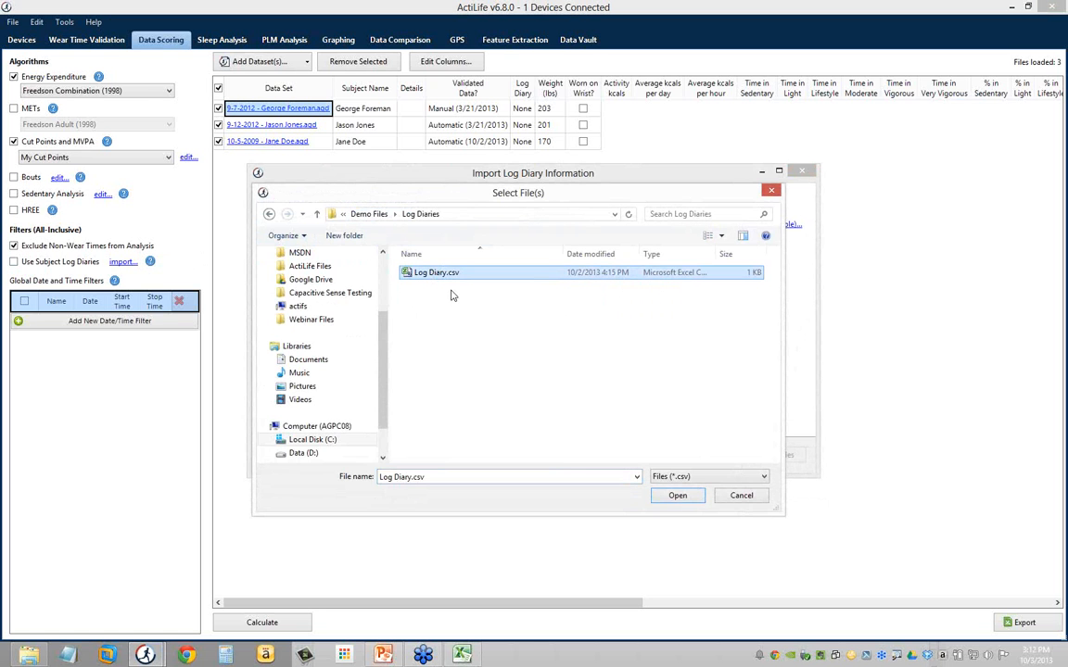
{"action": "left_click", "coordinate": [678, 496]}
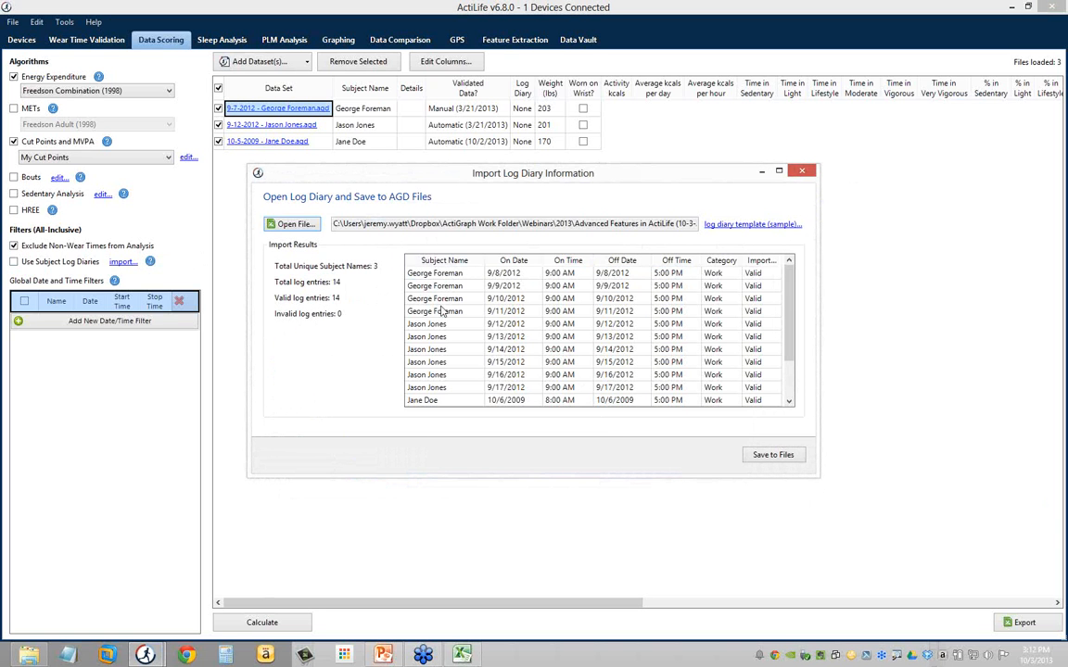
Step: Widen the Import Status column in the import results and check the status of the log entries
{"action": "left_click_drag", "start_coordinate": [454, 277], "coordinate": [458, 329]}
{"action": "left_click", "coordinate": [512, 339]}
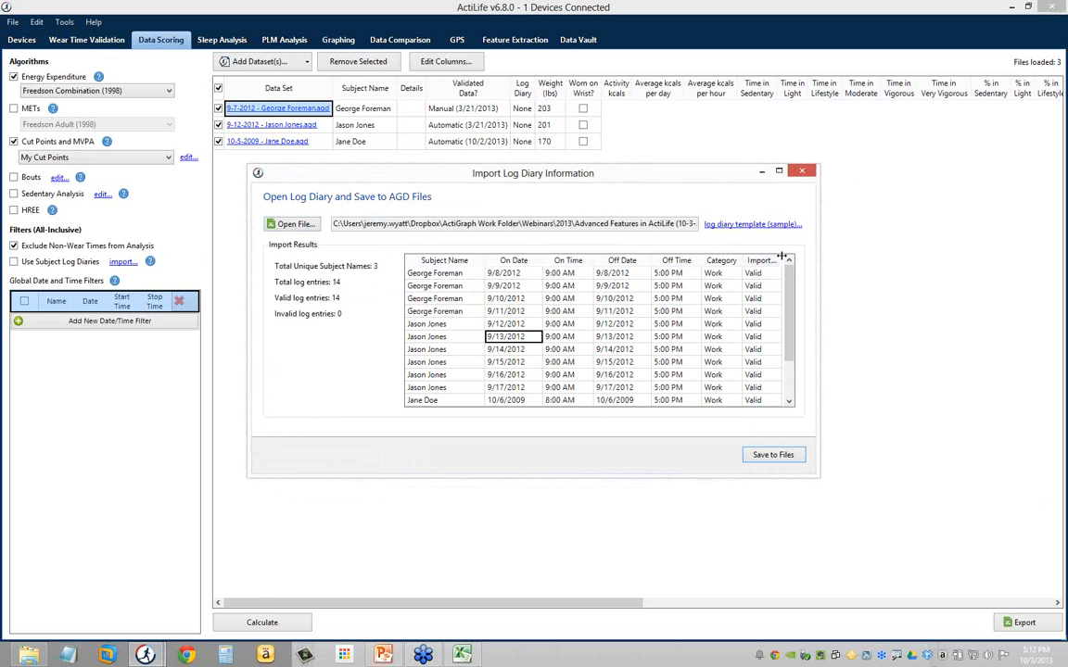
{"action": "left_click_drag", "start_coordinate": [781, 256], "coordinate": [820, 259]}
{"action": "left_click_drag", "start_coordinate": [679, 401], "coordinate": [742, 401]}
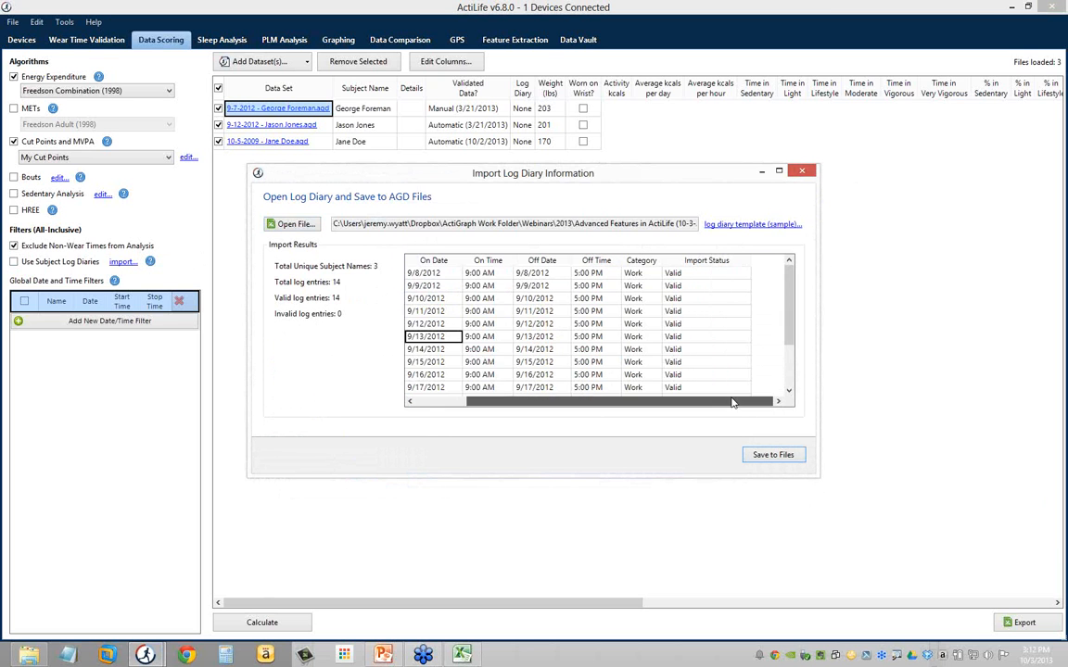
{"action": "left_click_drag", "start_coordinate": [723, 275], "coordinate": [722, 320]}
{"action": "left_click", "coordinate": [724, 328]}
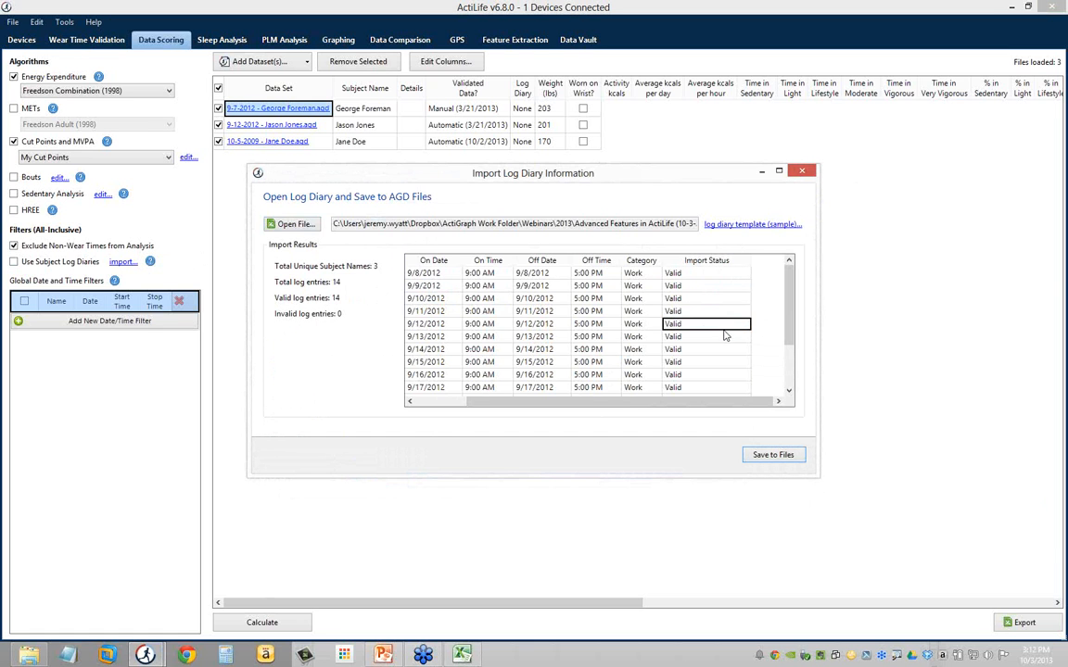
Step: Review the subject names, on and off dates and times, and import status across all imported log entries
{"action": "left_click_drag", "start_coordinate": [445, 276], "coordinate": [559, 290]}
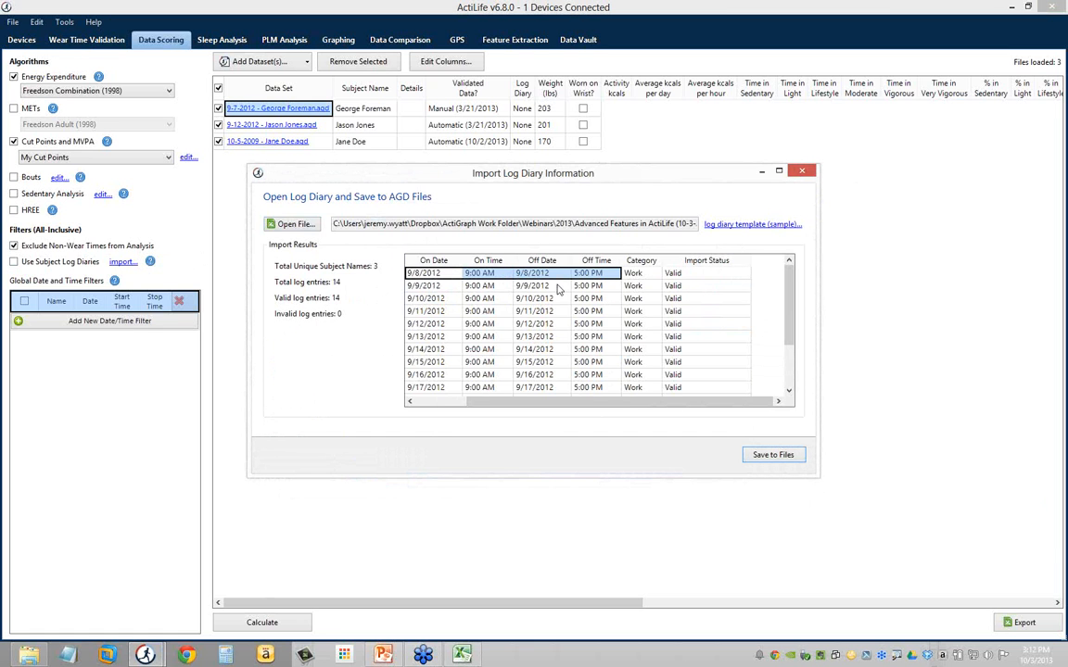
{"action": "left_click_drag", "start_coordinate": [672, 401], "coordinate": [612, 400]}
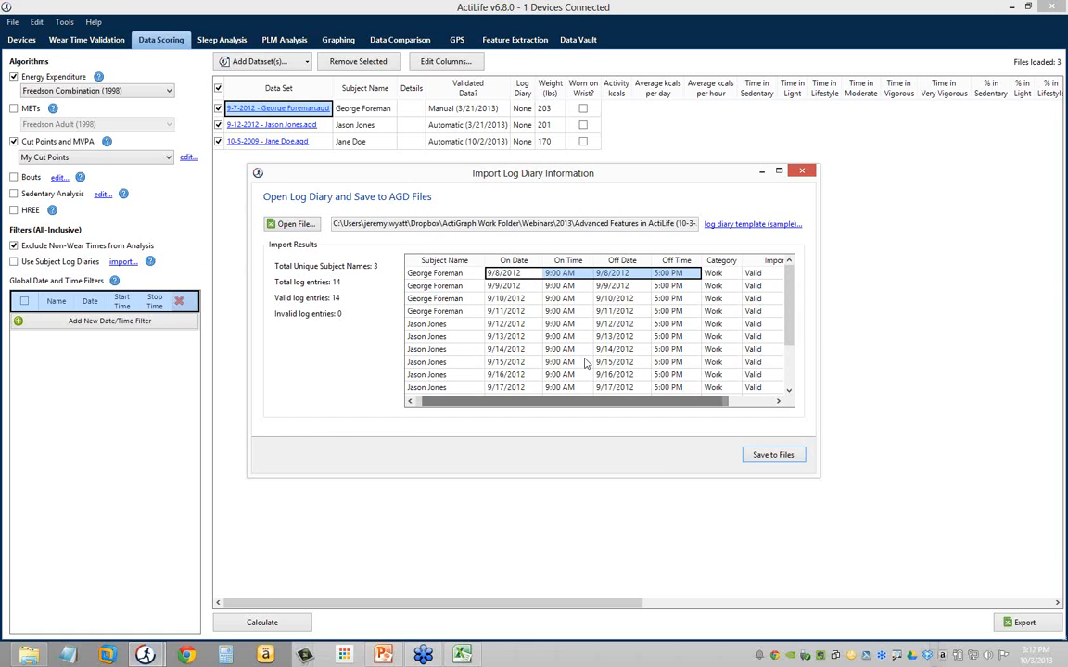
{"action": "left_click", "coordinate": [559, 324]}
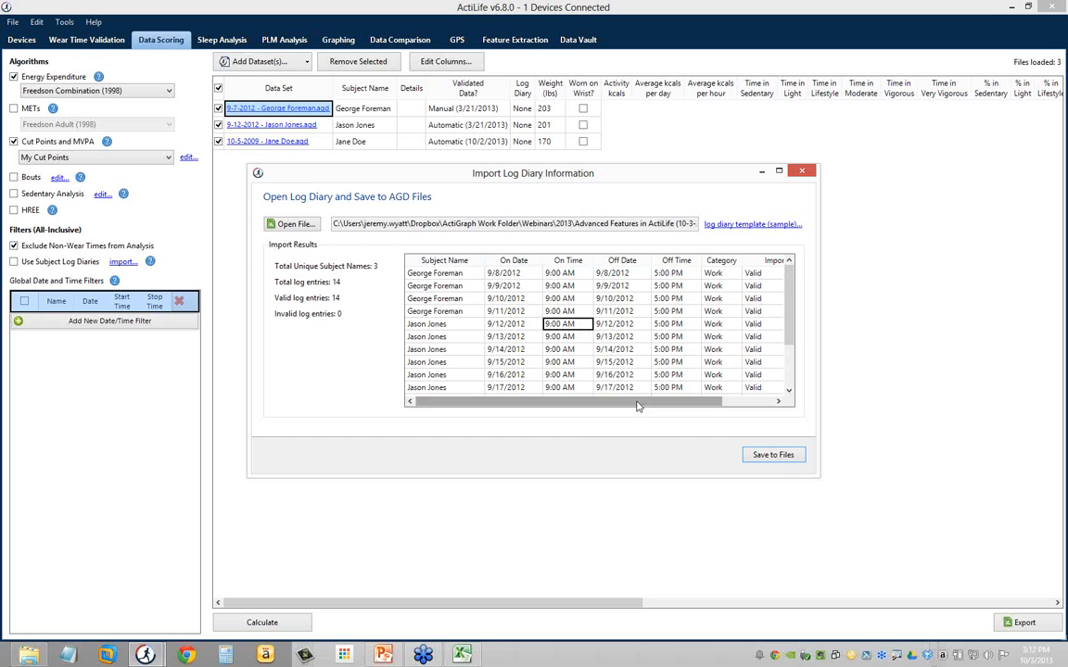
{"action": "left_click_drag", "start_coordinate": [639, 405], "coordinate": [695, 409]}
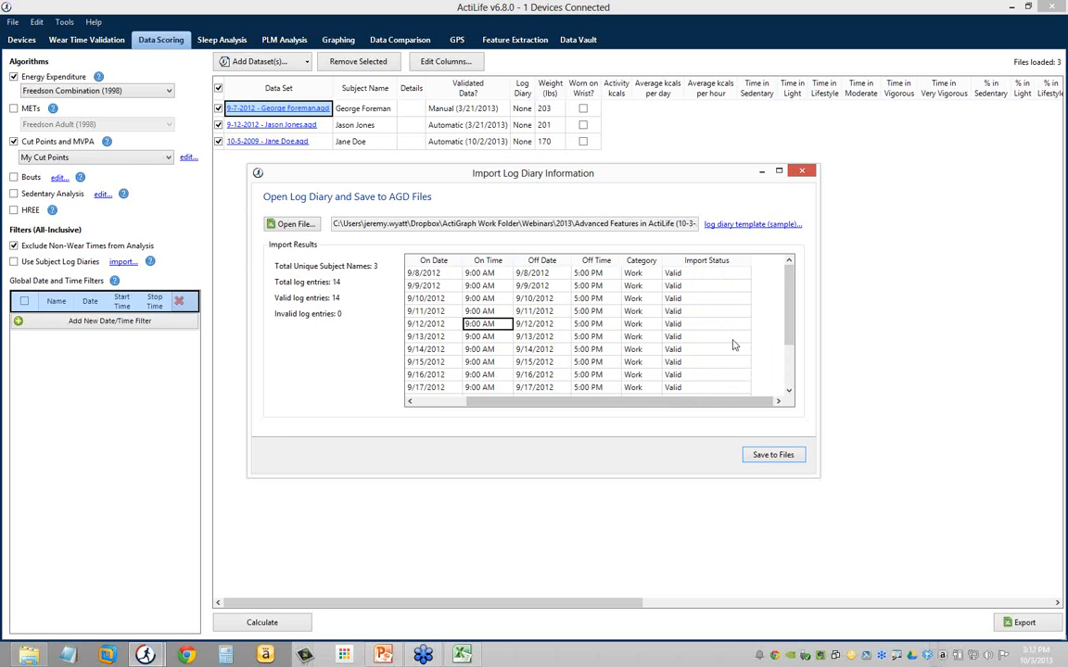
{"action": "scroll", "coordinate": [794, 320], "scroll_direction": "down", "scroll_amount": 2}
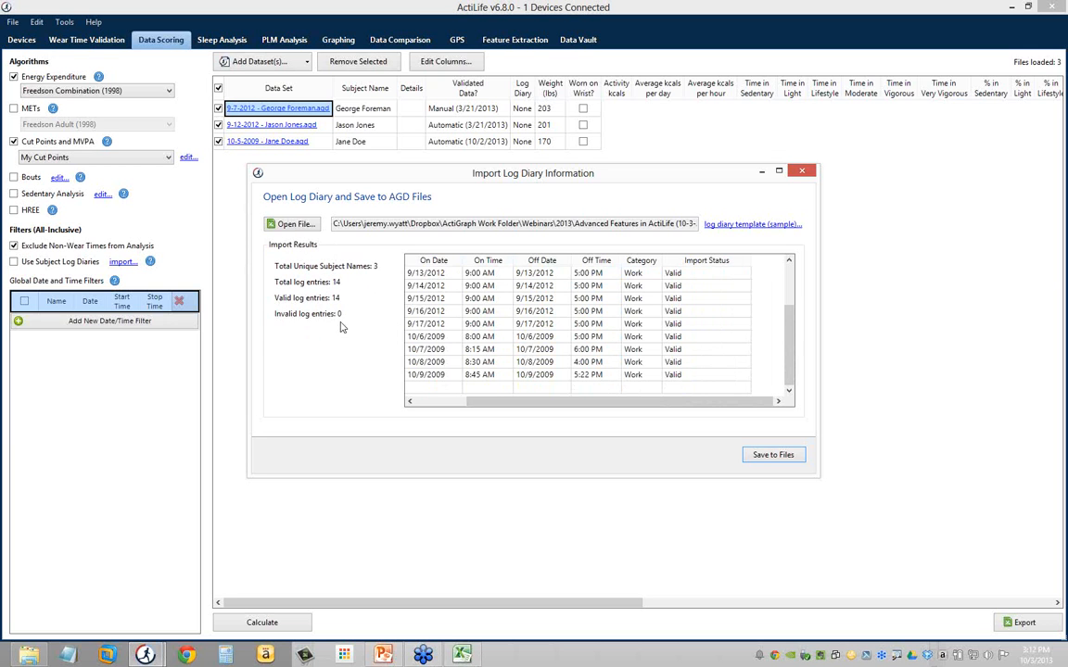
{"action": "scroll", "coordinate": [414, 366], "scroll_direction": "left", "scroll_amount": 3}
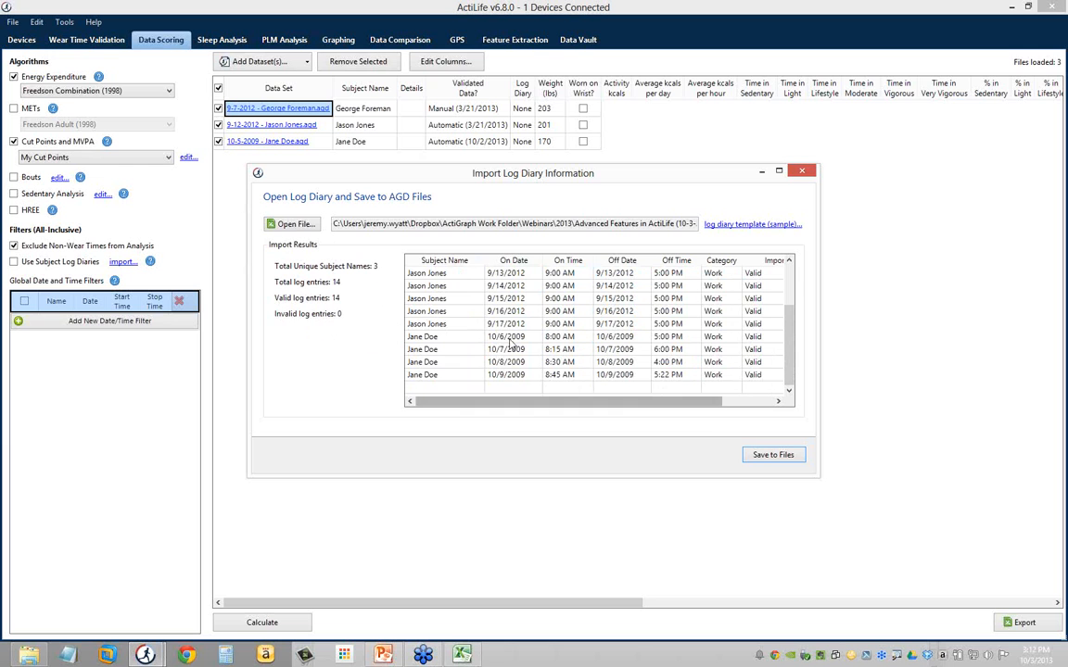
{"action": "left_click", "coordinate": [469, 285]}
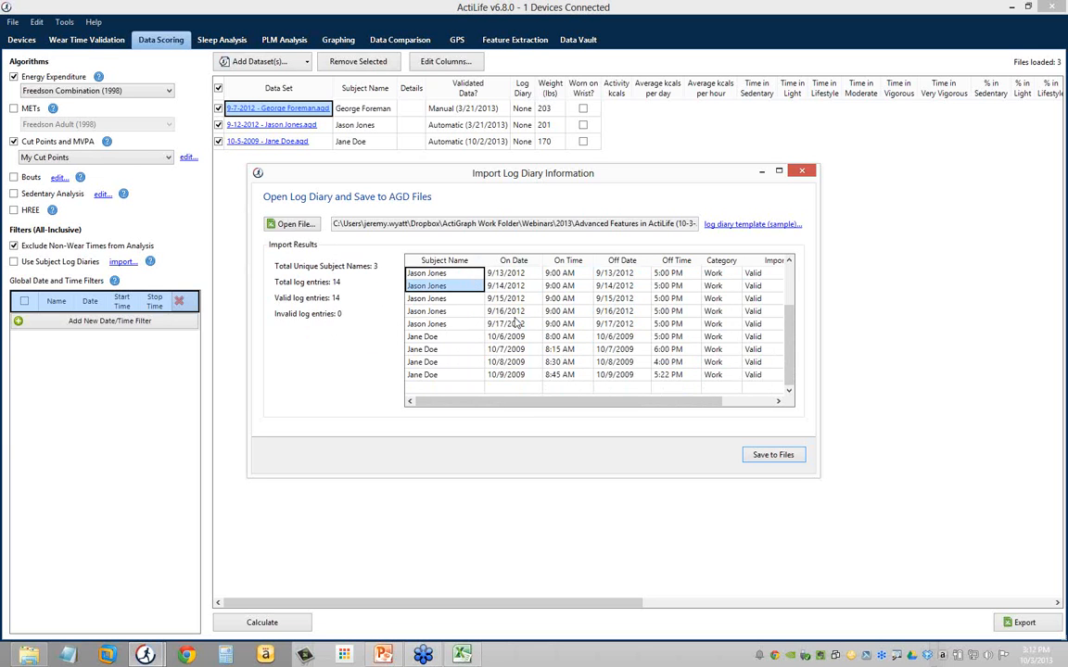
{"action": "left_click", "coordinate": [510, 312]}
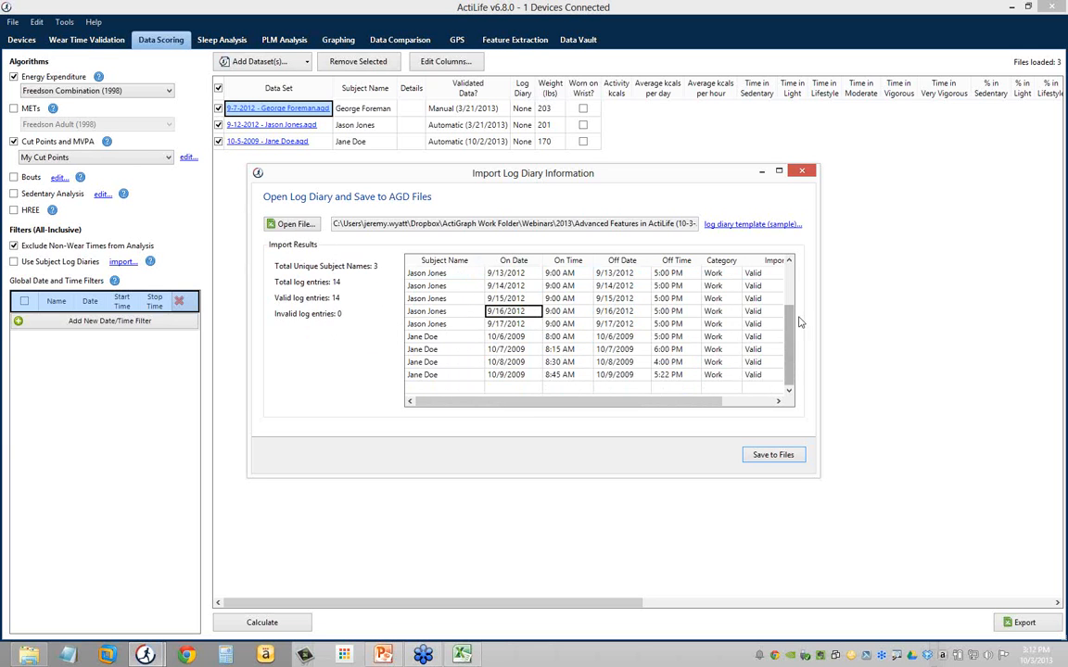
{"action": "scroll", "coordinate": [556, 320], "scroll_direction": "up", "scroll_amount": 2}
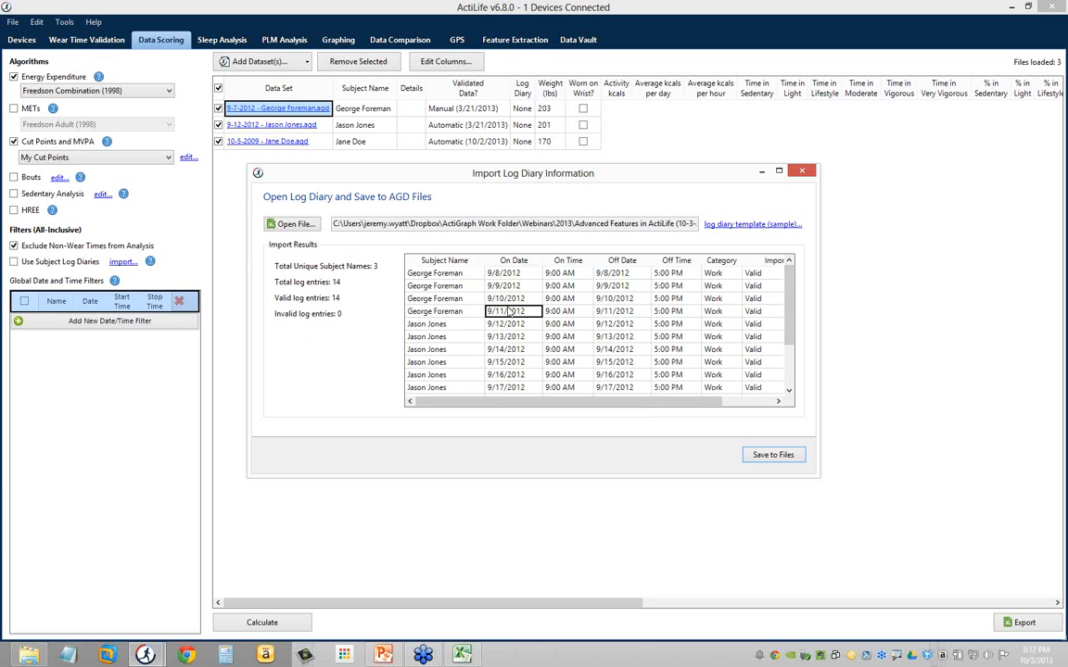
{"action": "left_click", "coordinate": [454, 274]}
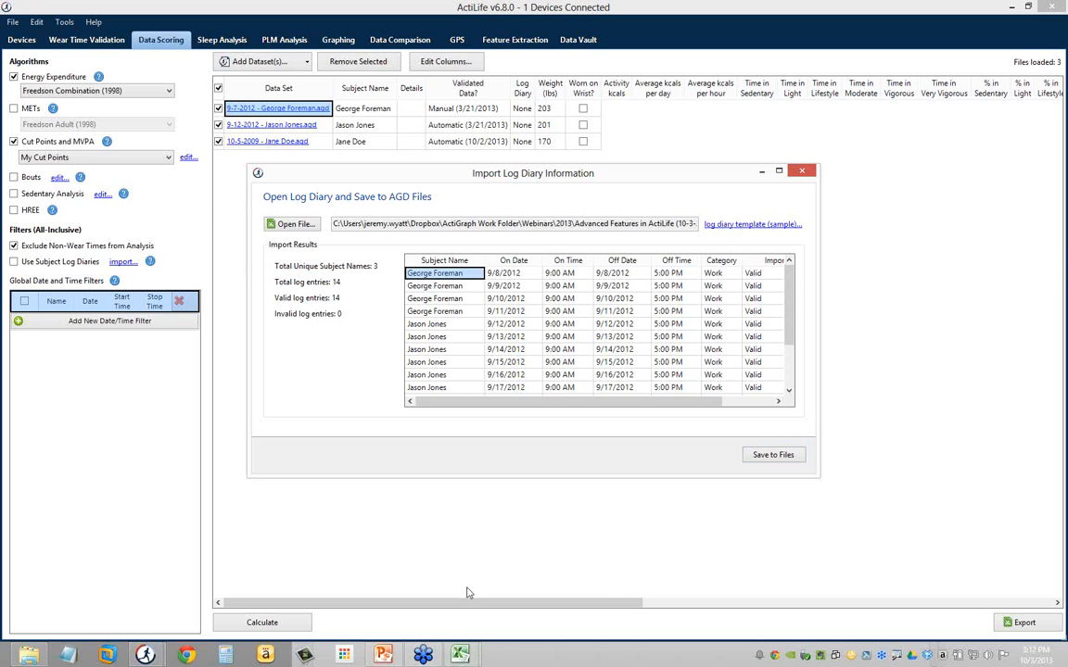
Step: View the sample log diary template in Excel with auto-fitted columns, close it without saving and return to the ActiLife import window
{"action": "left_click", "coordinate": [463, 655]}
{"action": "left_click", "coordinate": [482, 533]}
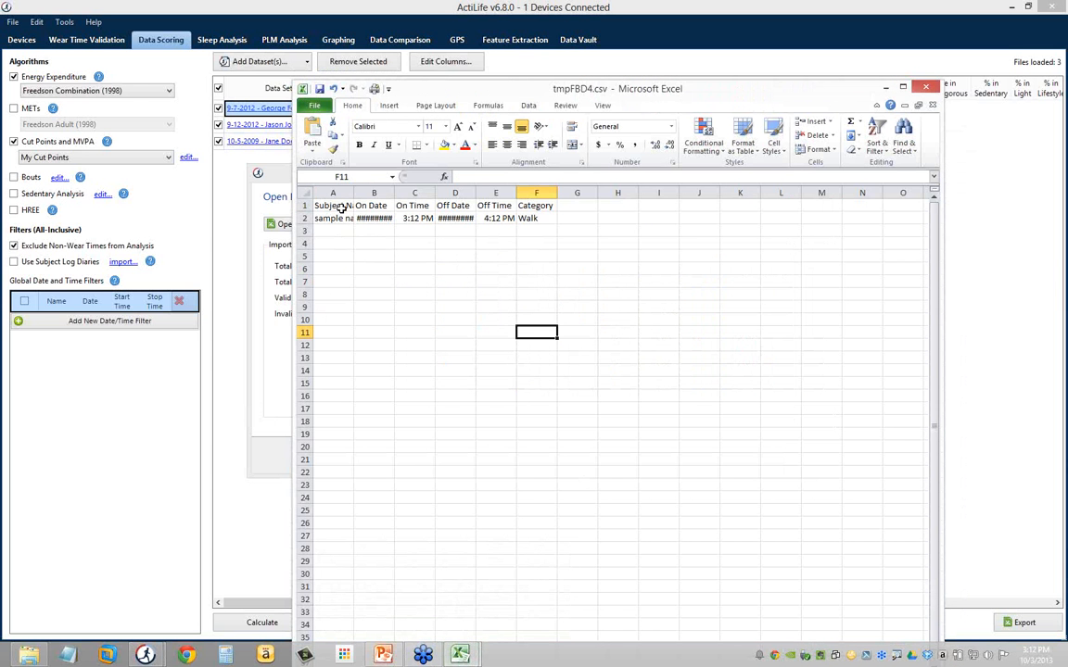
{"action": "left_click", "coordinate": [305, 195]}
{"action": "double_click", "coordinate": [355, 193]}
{"action": "left_click", "coordinate": [390, 256]}
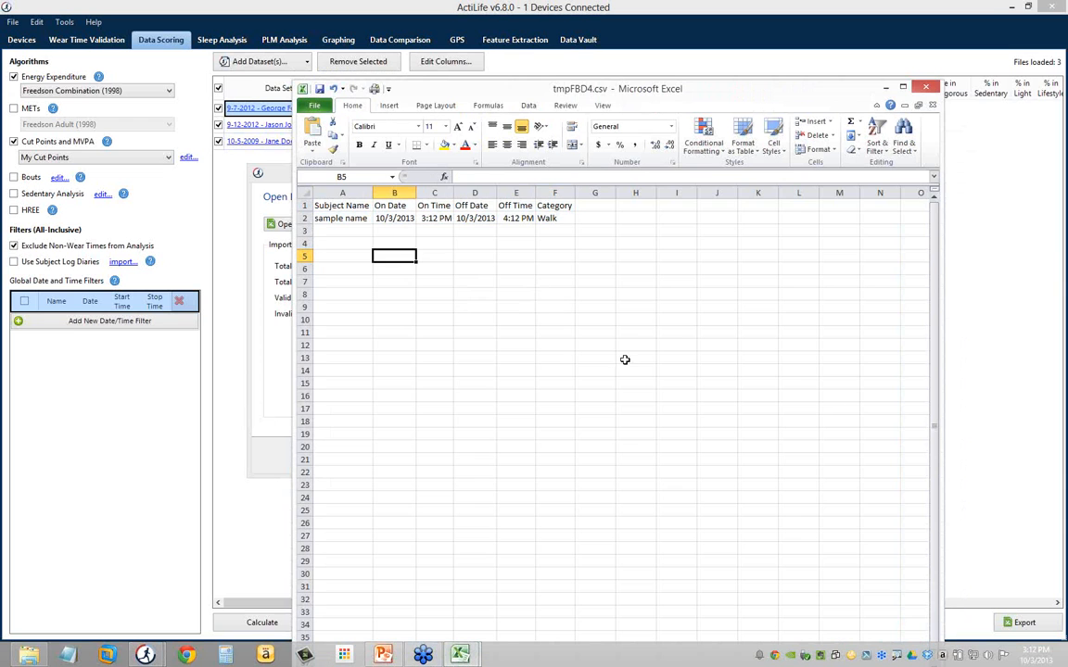
{"action": "left_click", "coordinate": [925, 86]}
{"action": "left_click", "coordinate": [527, 341]}
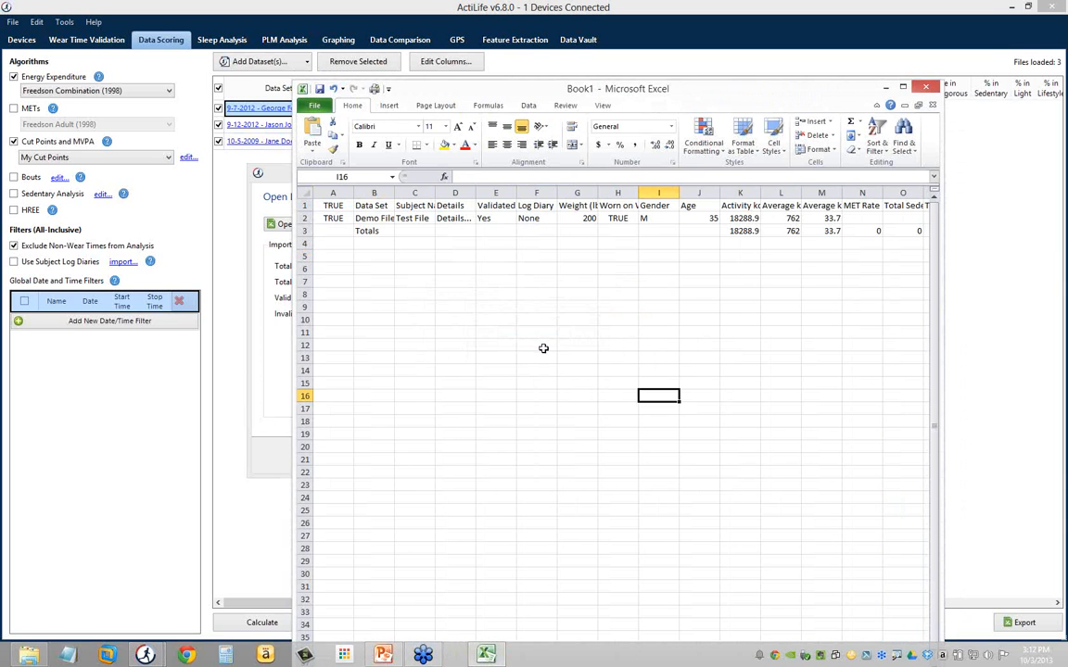
{"action": "left_click", "coordinate": [265, 366]}
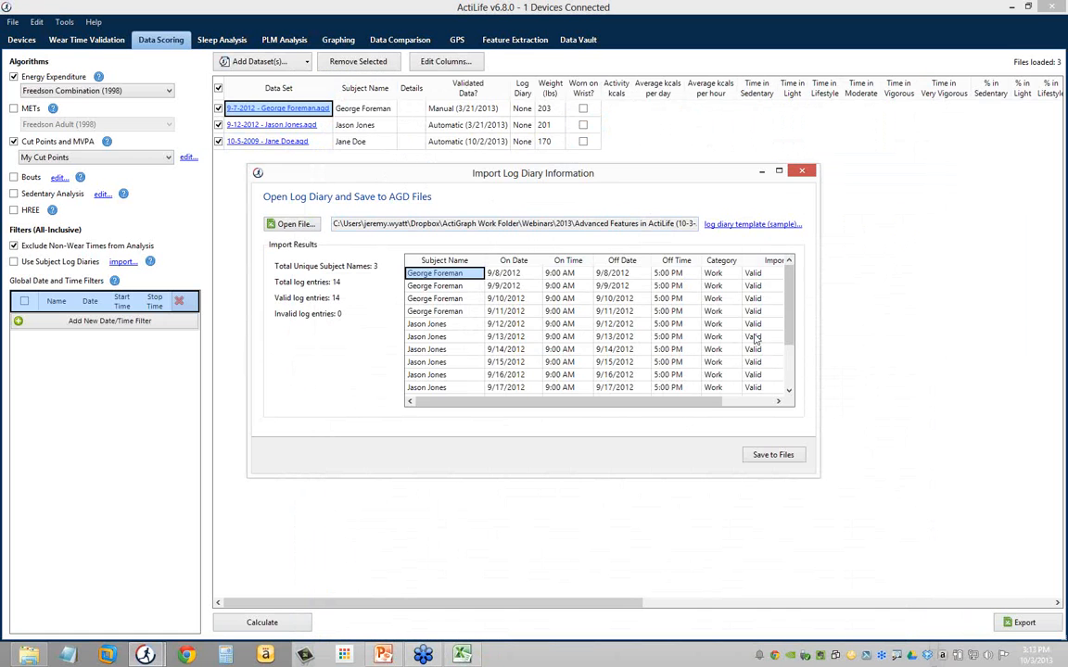
Step: Save the imported log diary entries to the matching subjects' AGD files
{"action": "left_click", "coordinate": [772, 455]}
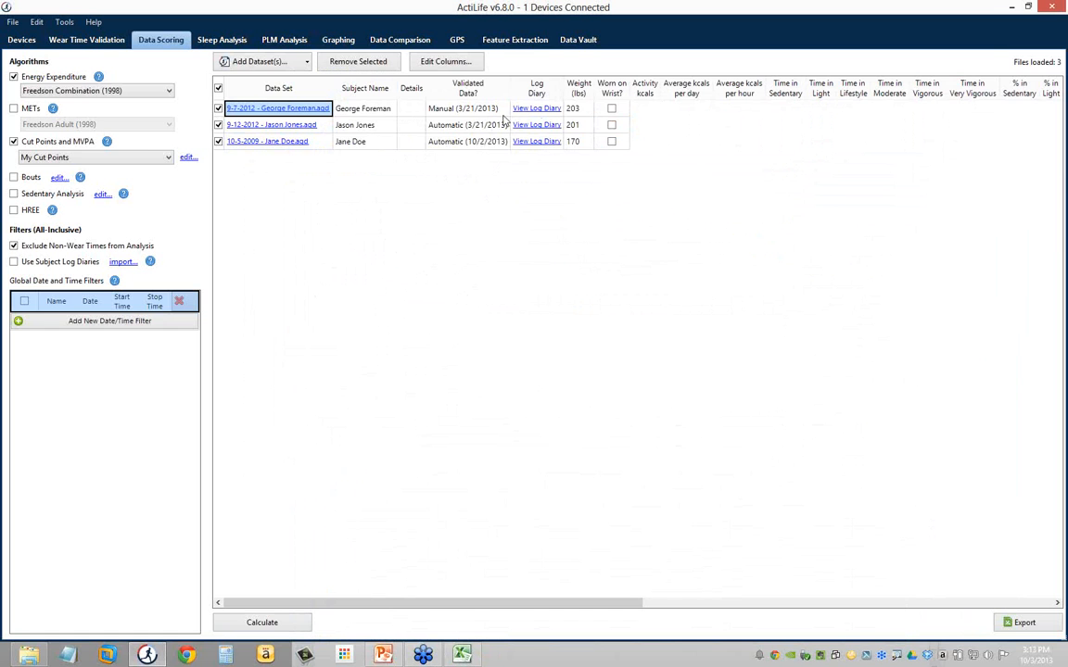
{"action": "left_click", "coordinate": [362, 128]}
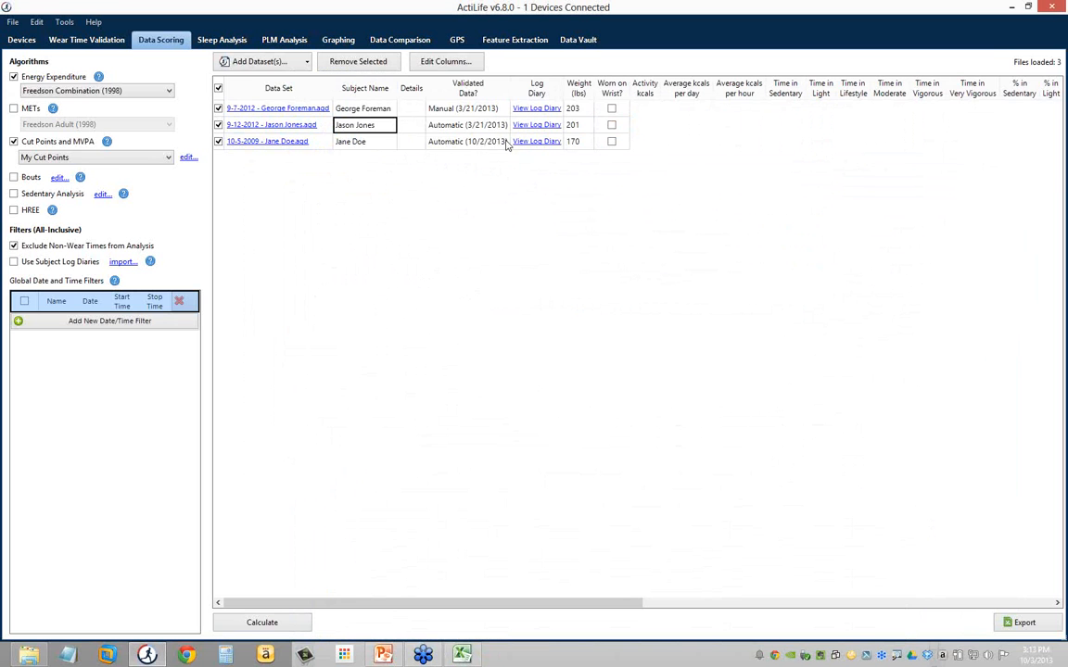
Step: Check the imported log diary entries of the 9-7-2012 and 9-12-2012 data sets
{"action": "left_click", "coordinate": [533, 112]}
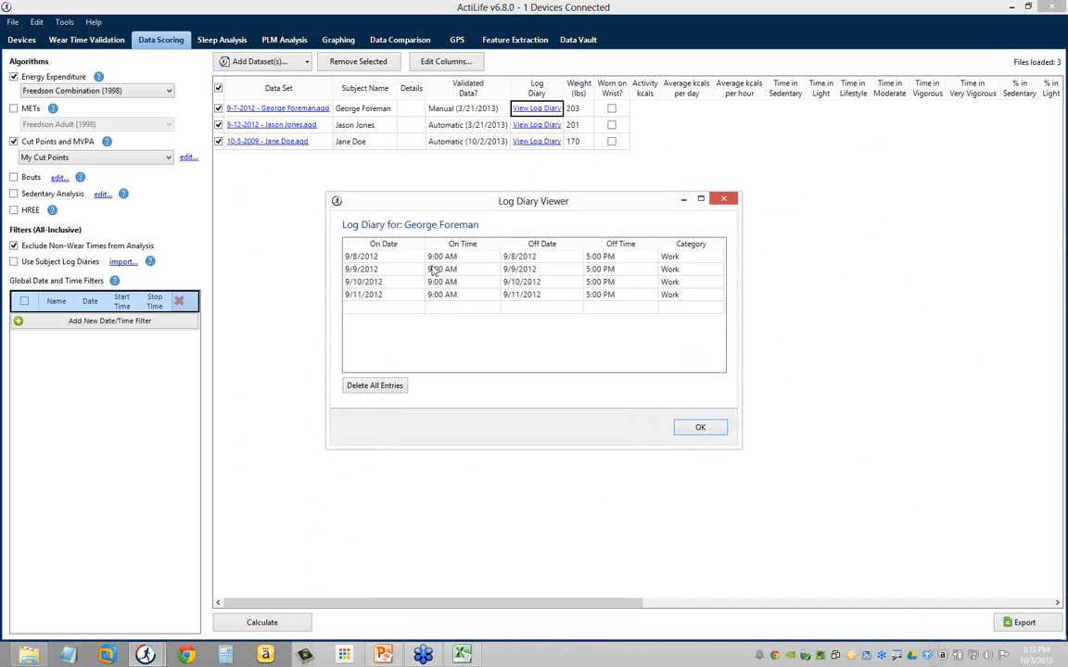
{"action": "left_click_drag", "start_coordinate": [380, 257], "coordinate": [637, 296]}
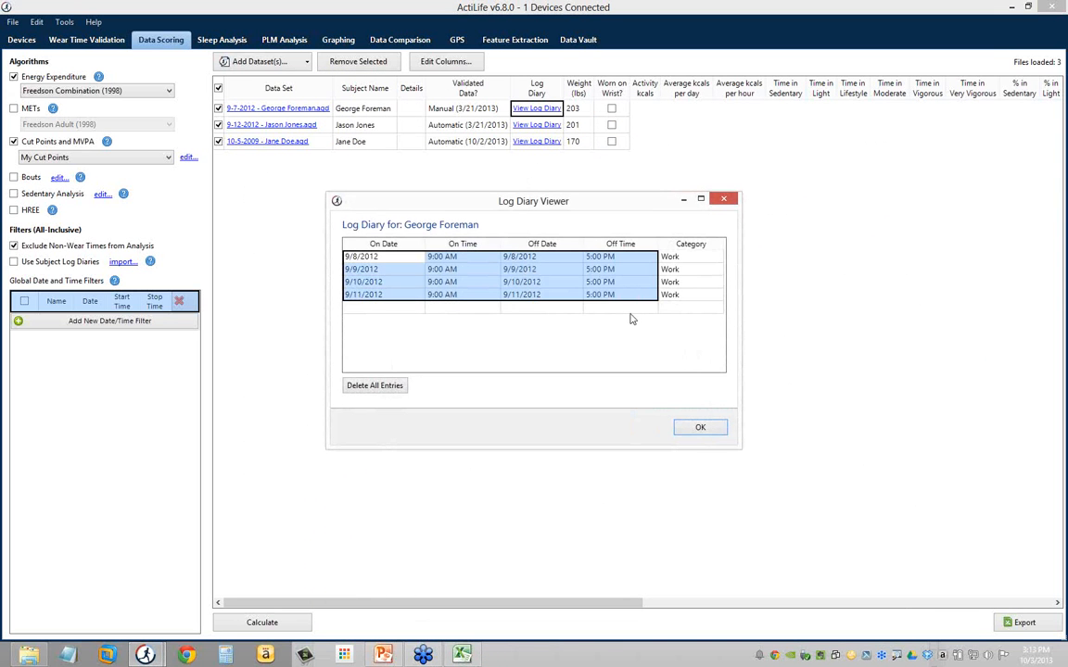
{"action": "left_click", "coordinate": [404, 269]}
{"action": "left_click", "coordinate": [682, 426]}
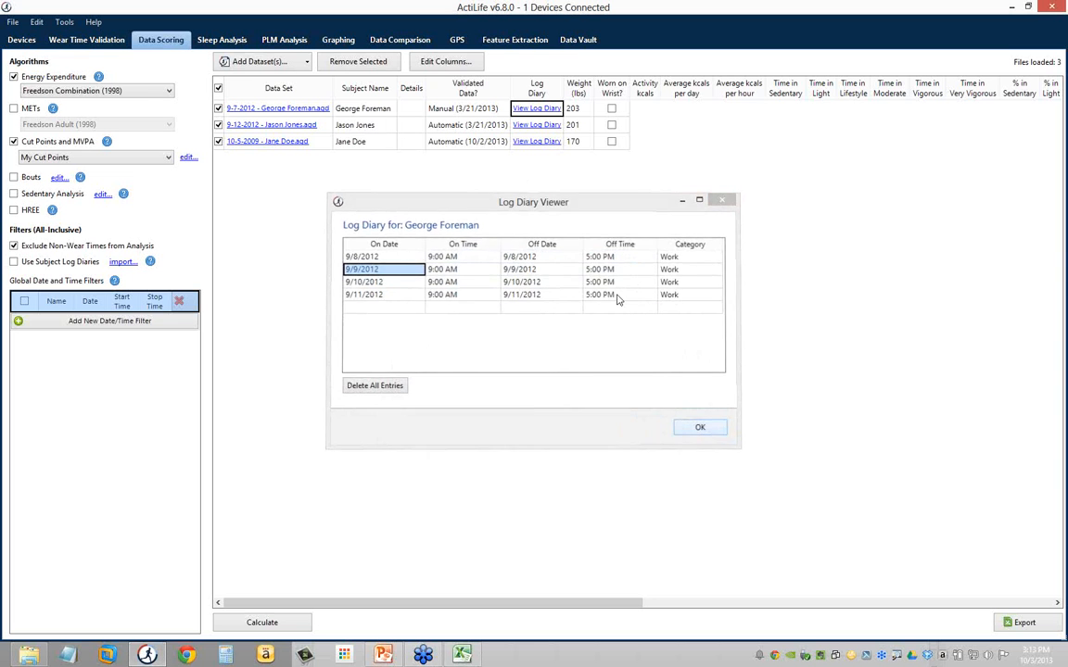
{"action": "left_click", "coordinate": [540, 124]}
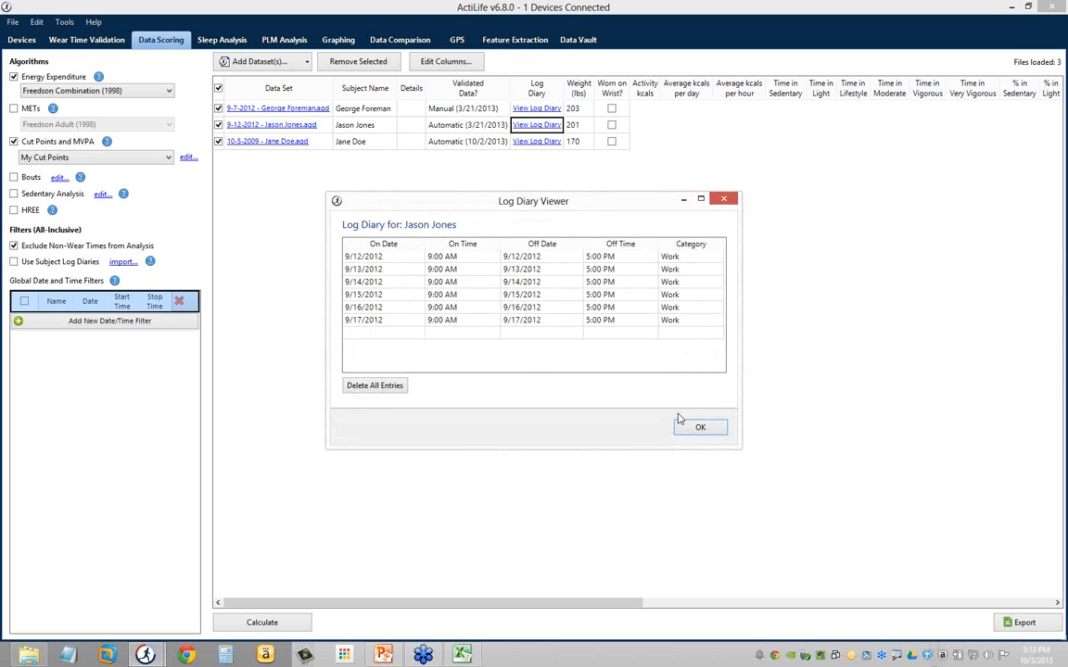
{"action": "left_click", "coordinate": [684, 424]}
Step: Delete all log diary entries from the 10-5-2009 data set
{"action": "left_click", "coordinate": [537, 141]}
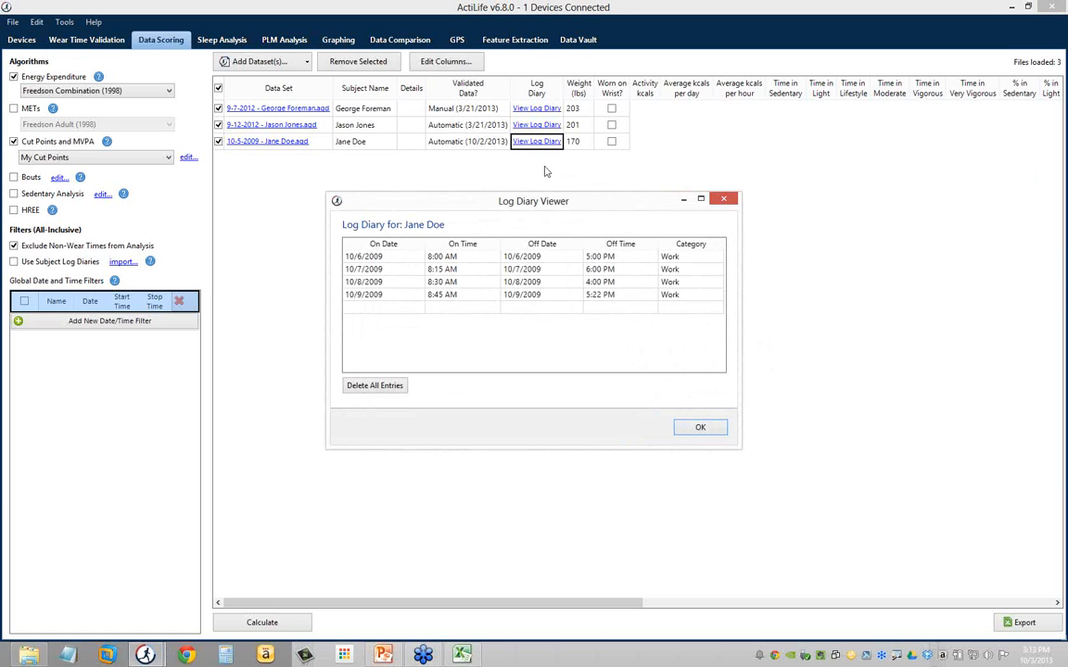
{"action": "left_click_drag", "start_coordinate": [499, 204], "coordinate": [501, 194]}
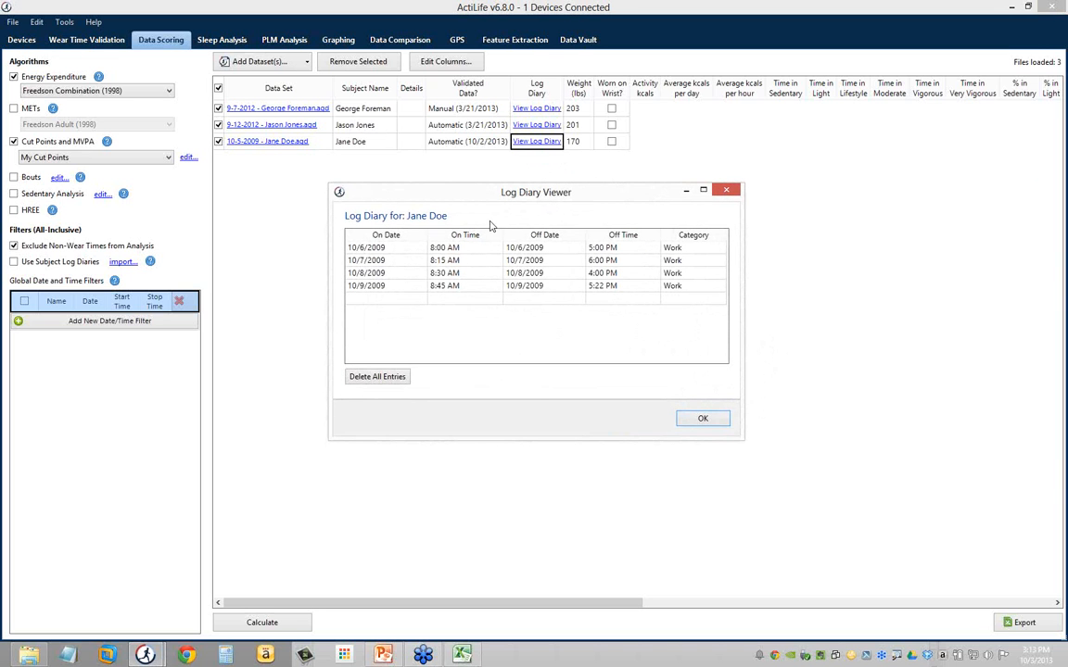
{"action": "left_click", "coordinate": [371, 376]}
{"action": "left_click", "coordinate": [586, 363]}
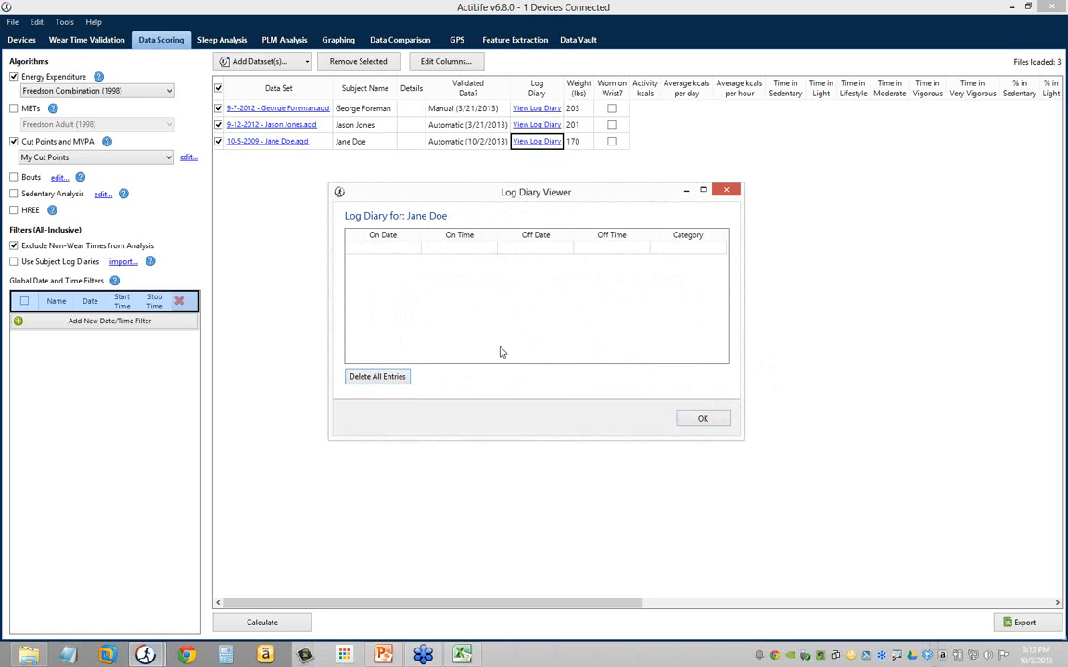
{"action": "left_click", "coordinate": [706, 419]}
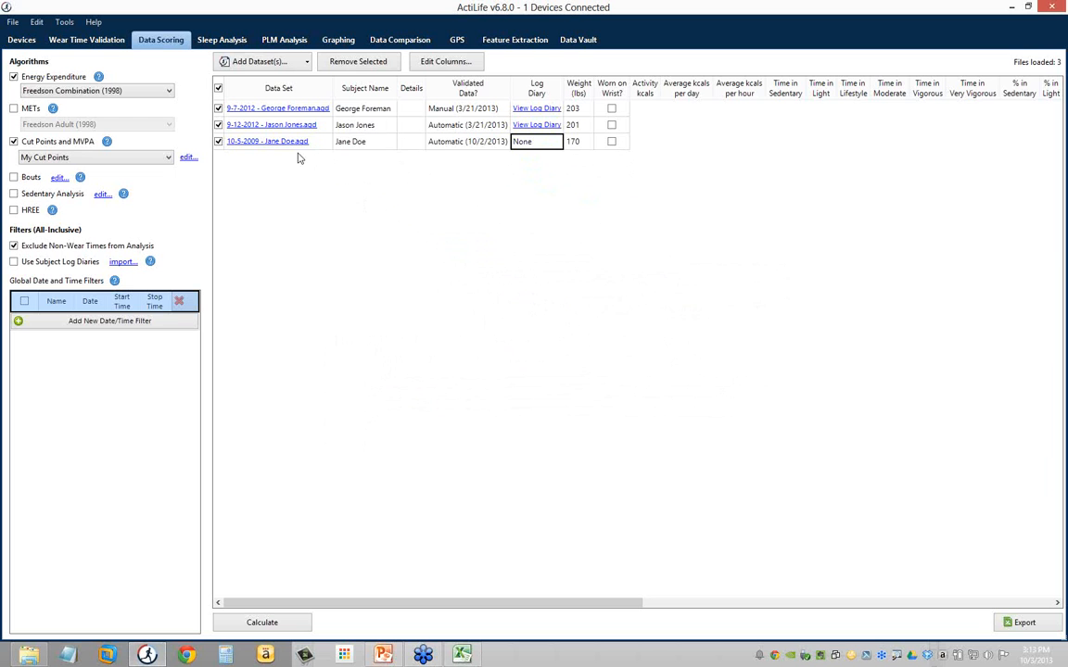
Step: Delete all log diary entries from the 9-12-2012 data set
{"action": "left_click", "coordinate": [536, 124]}
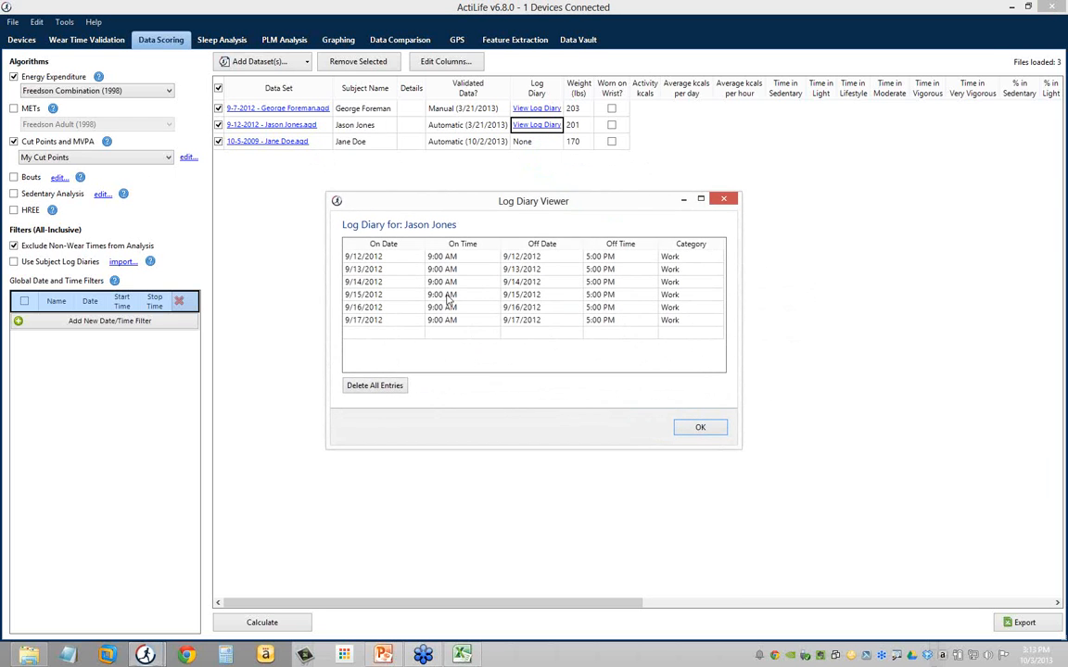
{"action": "left_click", "coordinate": [374, 386]}
{"action": "left_click", "coordinate": [587, 364]}
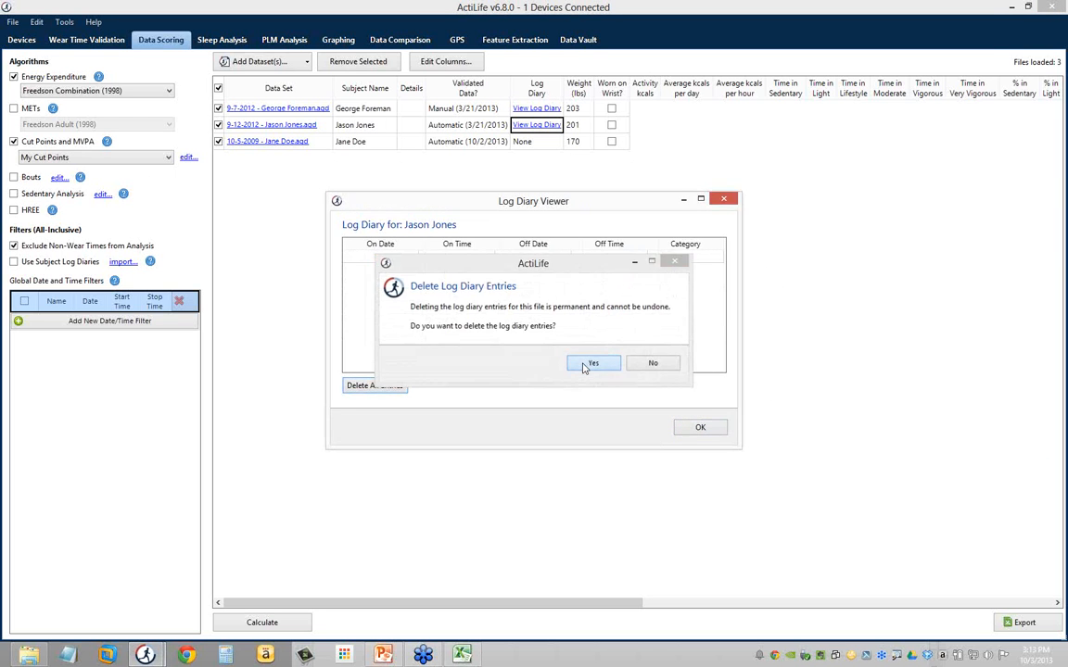
{"action": "left_click", "coordinate": [697, 429]}
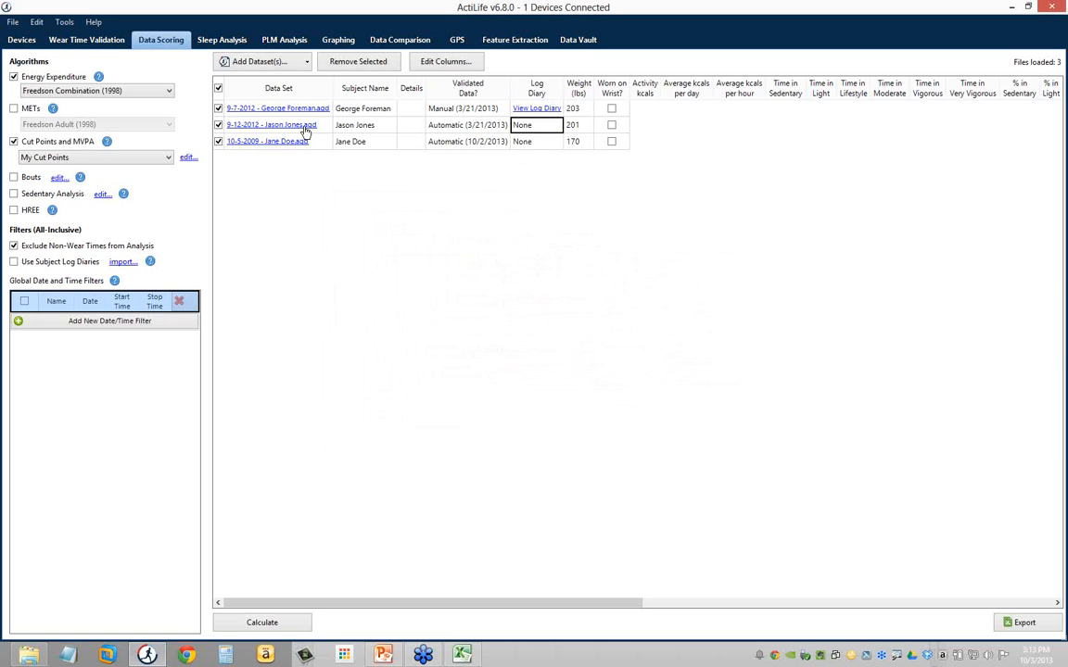
Step: Import Log Diary.csv again and save its entries to the matching subjects' files
{"action": "left_click", "coordinate": [130, 267]}
{"action": "left_click", "coordinate": [263, 205]}
{"action": "left_click", "coordinate": [436, 272]}
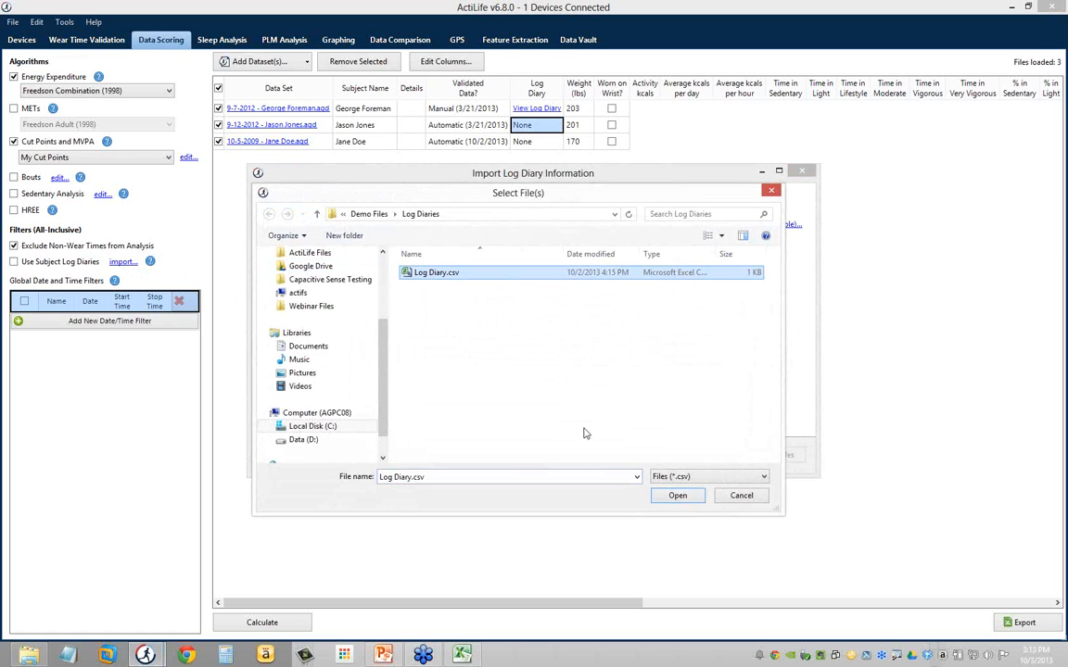
{"action": "left_click", "coordinate": [678, 495]}
{"action": "left_click", "coordinate": [758, 522]}
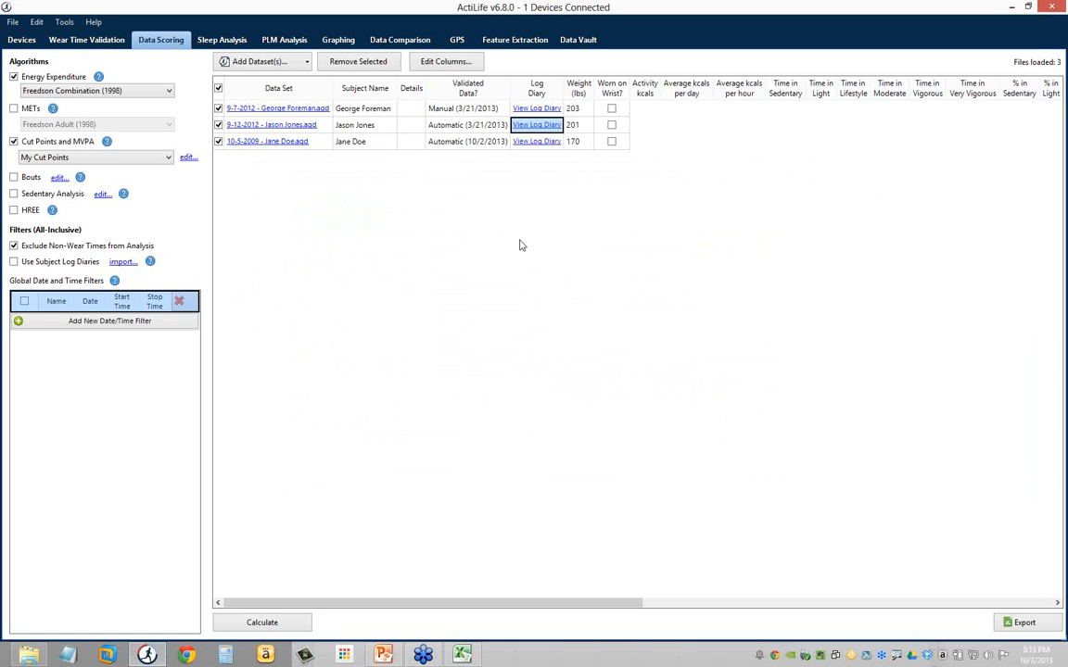
Step: Restrict the scoring to the subject log diaries and calculate the results for all three data sets
{"action": "left_click", "coordinate": [15, 263]}
{"action": "left_click", "coordinate": [278, 623]}
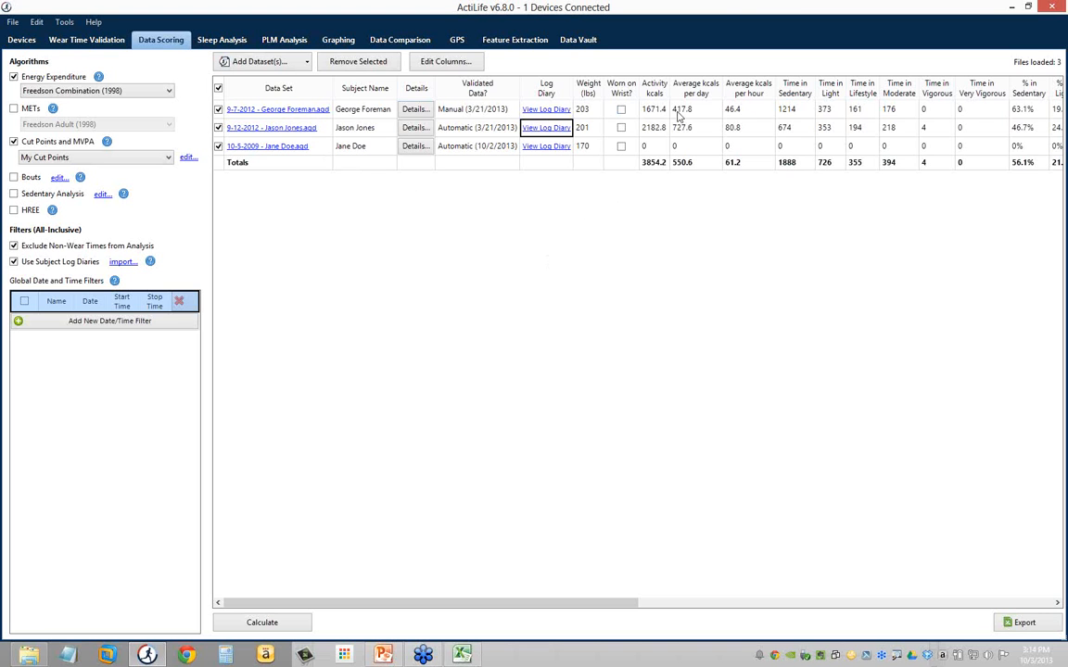
Step: Review the 9-7-2012 data set's activity kcals, sedentary time and percentages in the sedentary, light and lifestyle levels
{"action": "left_click", "coordinate": [659, 109]}
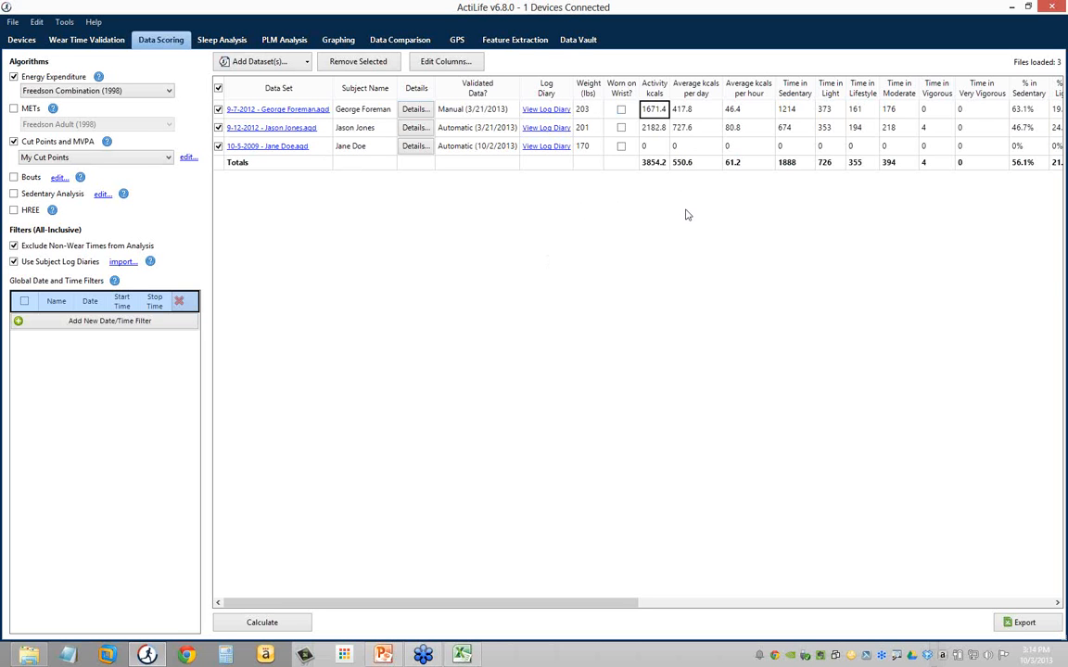
{"action": "left_click", "coordinate": [769, 113]}
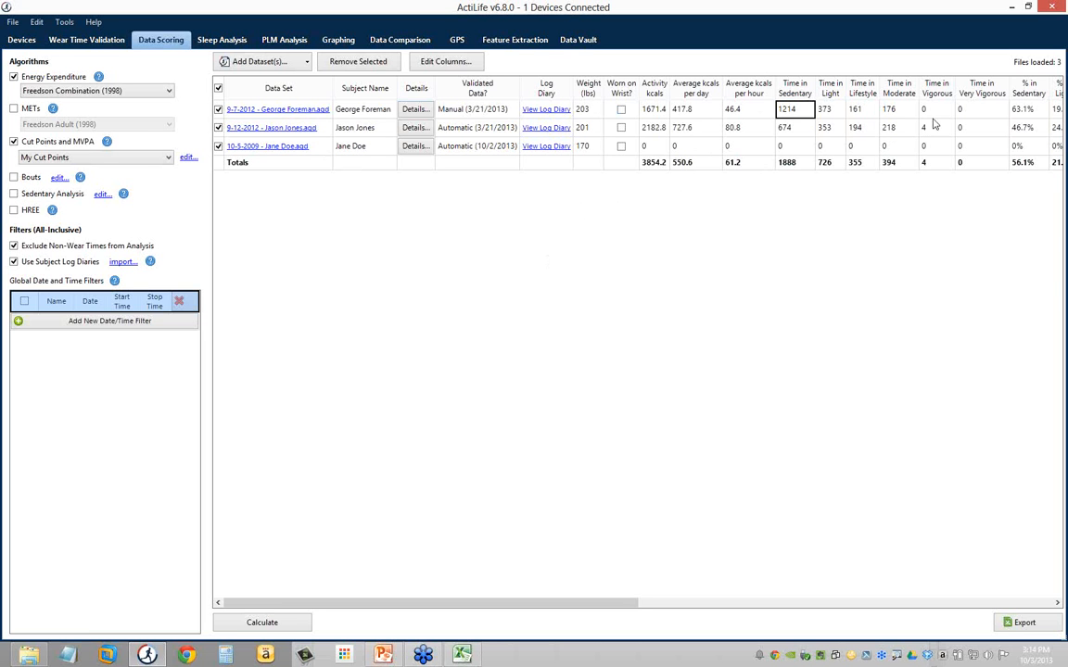
{"action": "left_click", "coordinate": [1021, 112]}
{"action": "left_click_drag", "start_coordinate": [544, 603], "coordinate": [588, 604]}
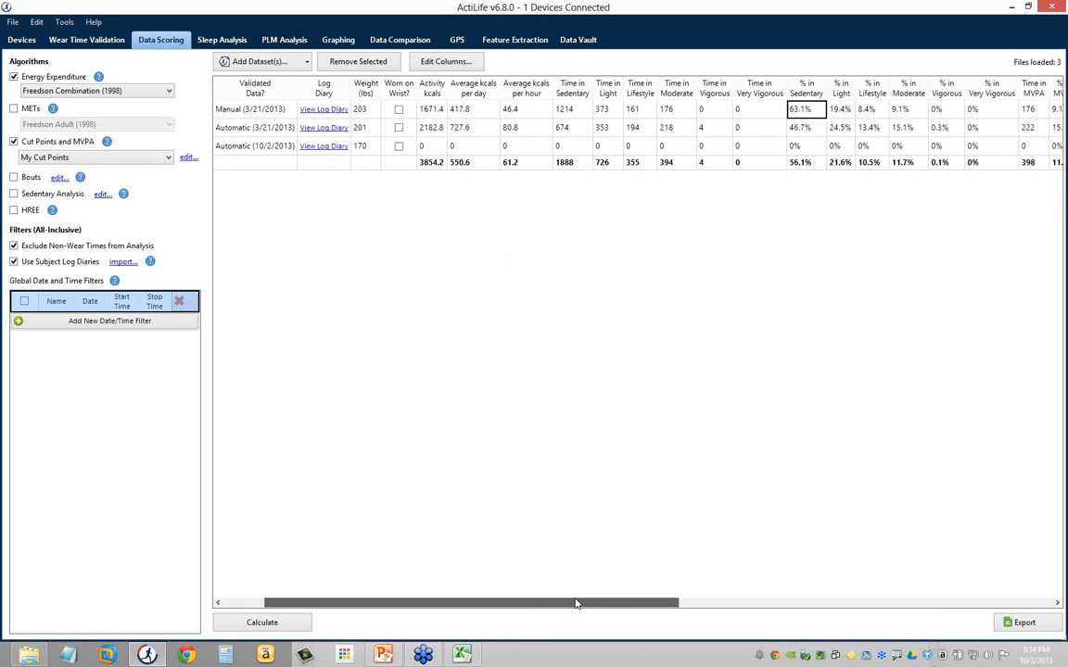
{"action": "left_click", "coordinate": [840, 111]}
{"action": "left_click", "coordinate": [871, 112]}
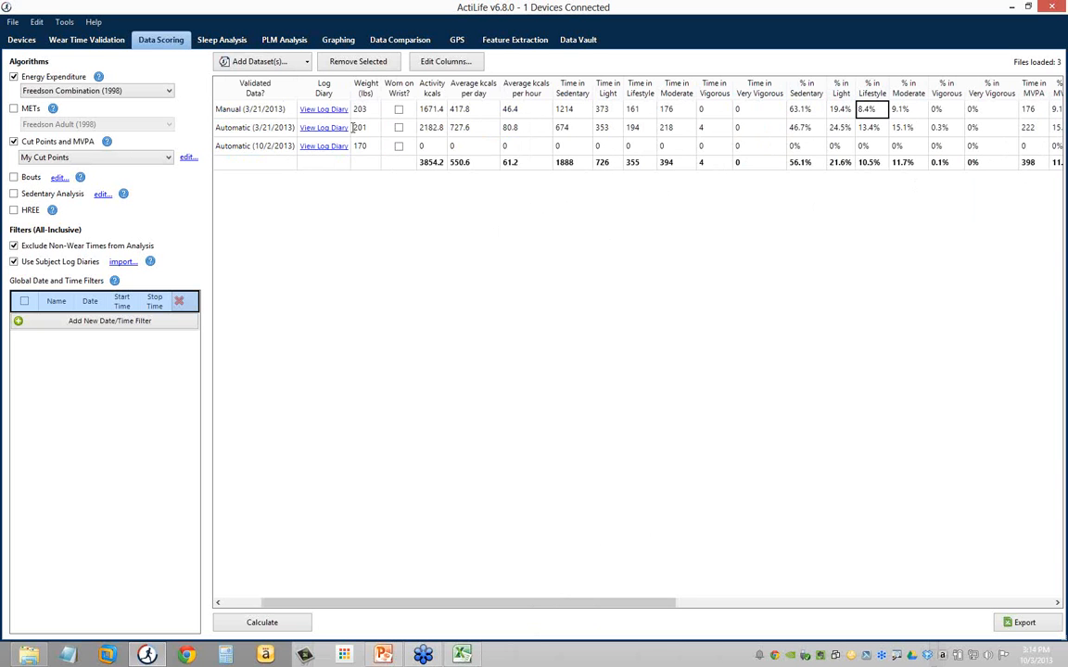
{"action": "left_click_drag", "start_coordinate": [329, 603], "coordinate": [306, 604]}
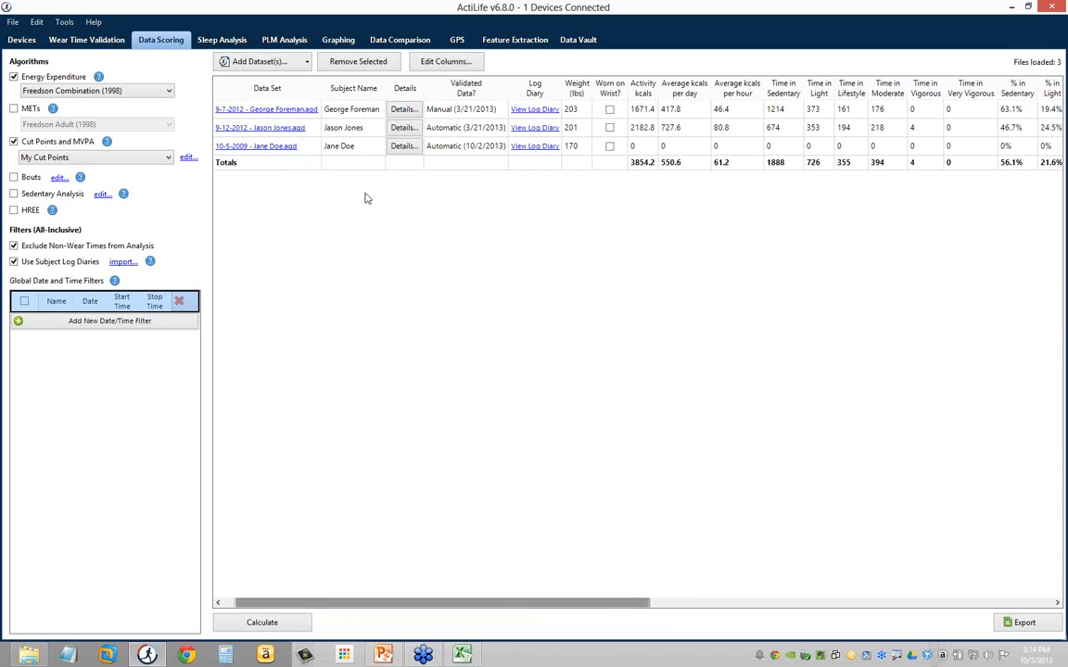
Step: Examine the 9-7-2012 data set's scoring details, checking the hourly breakdowns for 9/8/2012 and 9/9/2012
{"action": "left_click", "coordinate": [404, 110]}
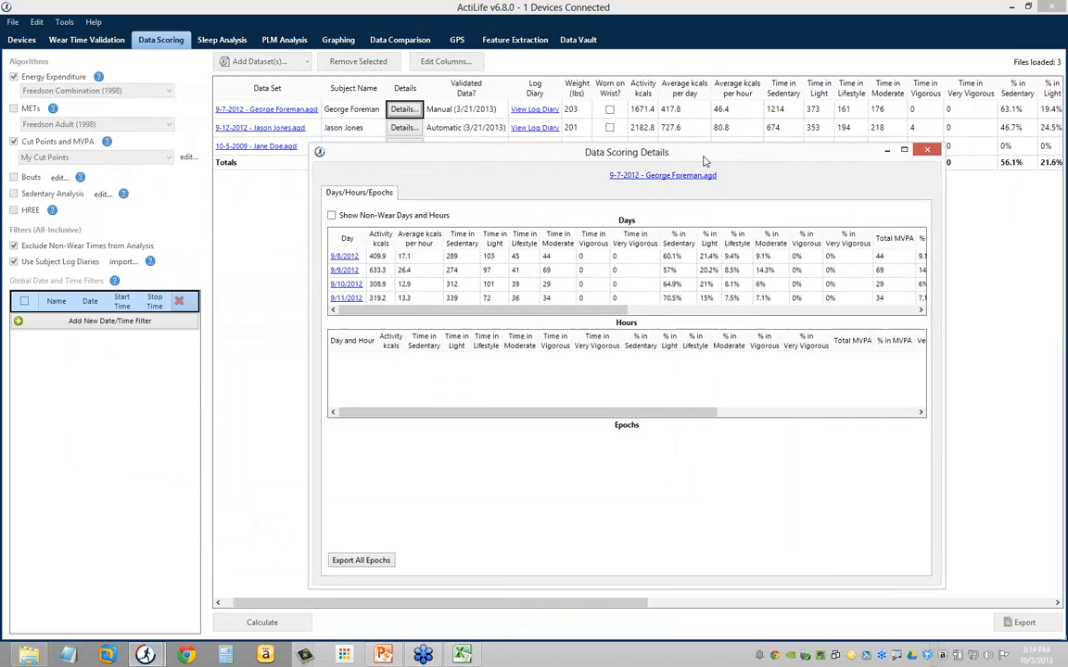
{"action": "left_click_drag", "start_coordinate": [705, 162], "coordinate": [724, 163]}
{"action": "left_click", "coordinate": [363, 257]}
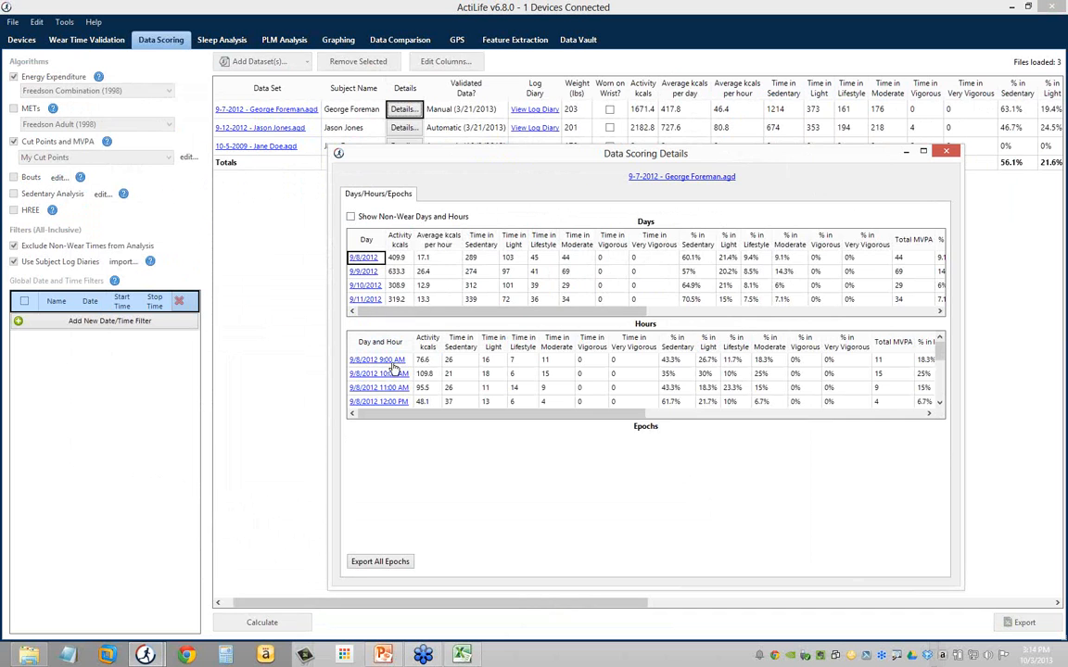
{"action": "left_click_drag", "start_coordinate": [939, 352], "coordinate": [939, 393]}
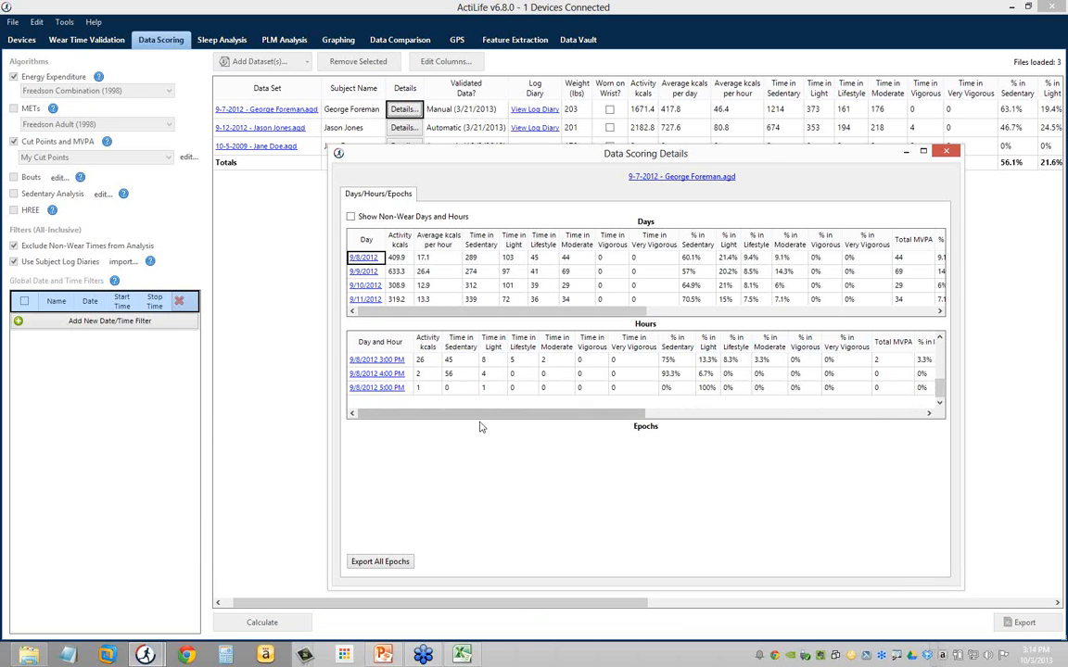
{"action": "left_click", "coordinate": [357, 271]}
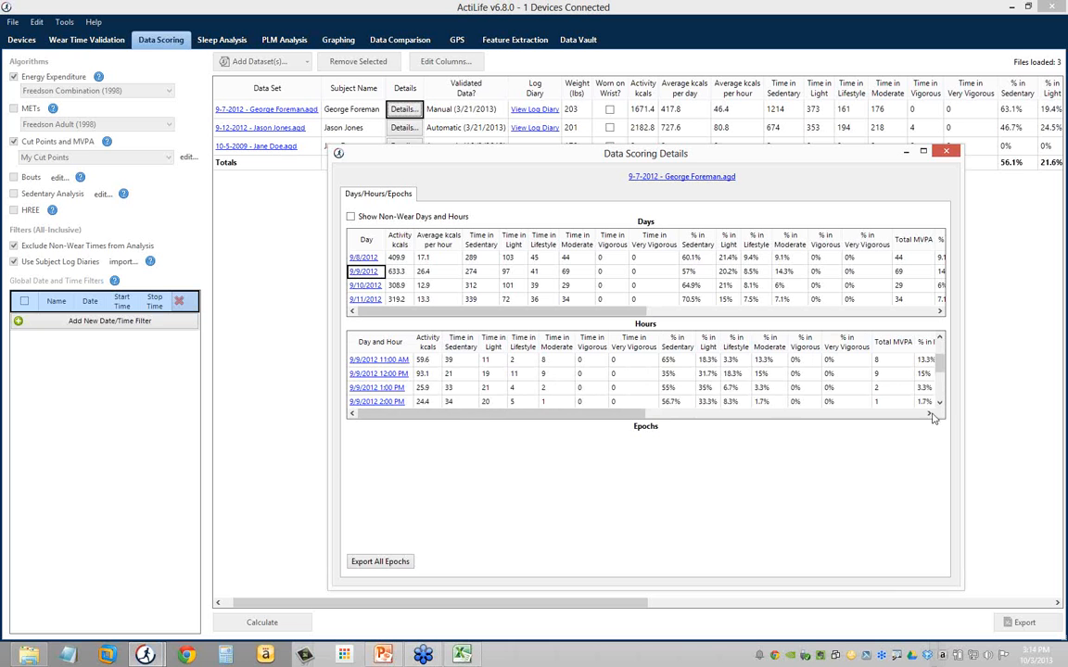
{"action": "scroll", "coordinate": [934, 419], "scroll_direction": "down", "scroll_amount": 3}
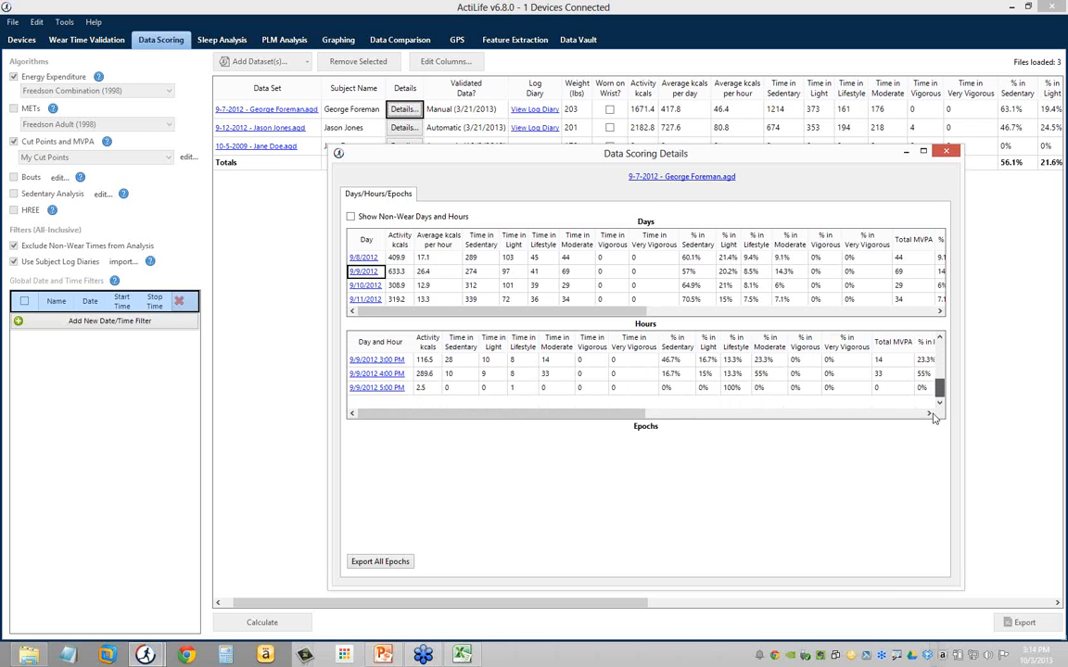
{"action": "left_click", "coordinate": [946, 151]}
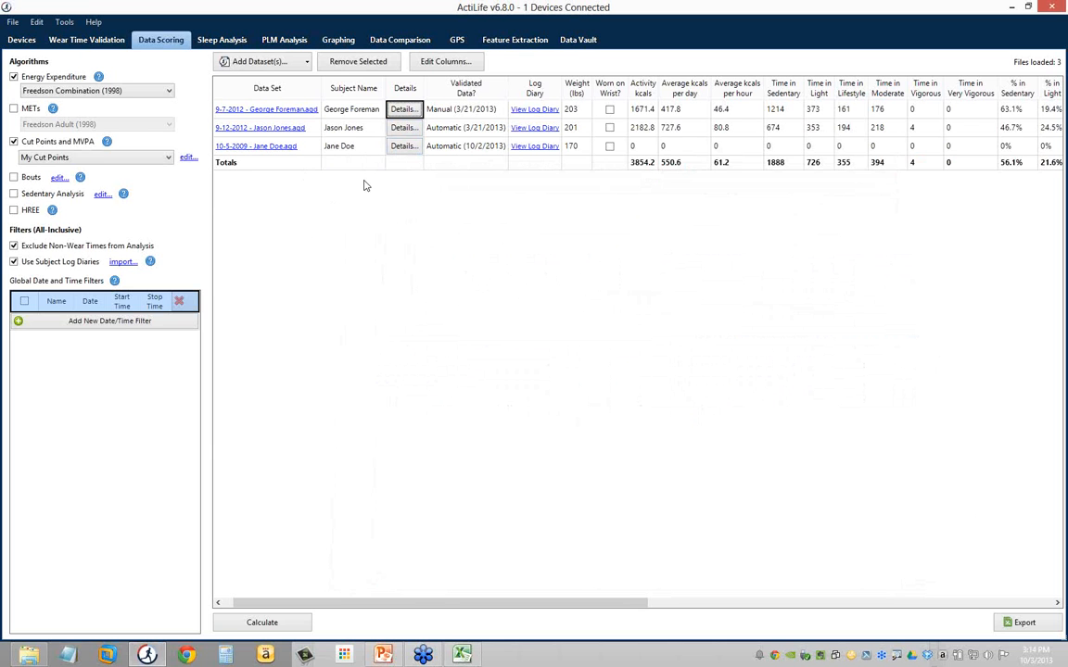
Step: View the new date/time filter options without adding a filter, and check the scoring details of the 10-5-2009 data set
{"action": "left_click", "coordinate": [97, 320]}
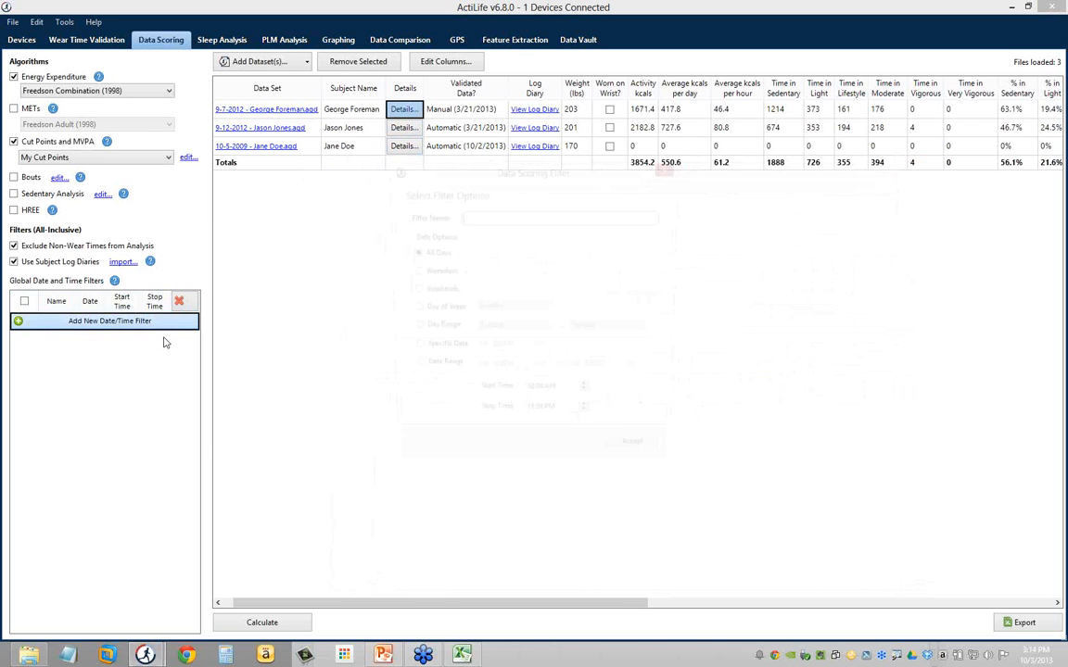
{"action": "left_click", "coordinate": [670, 168]}
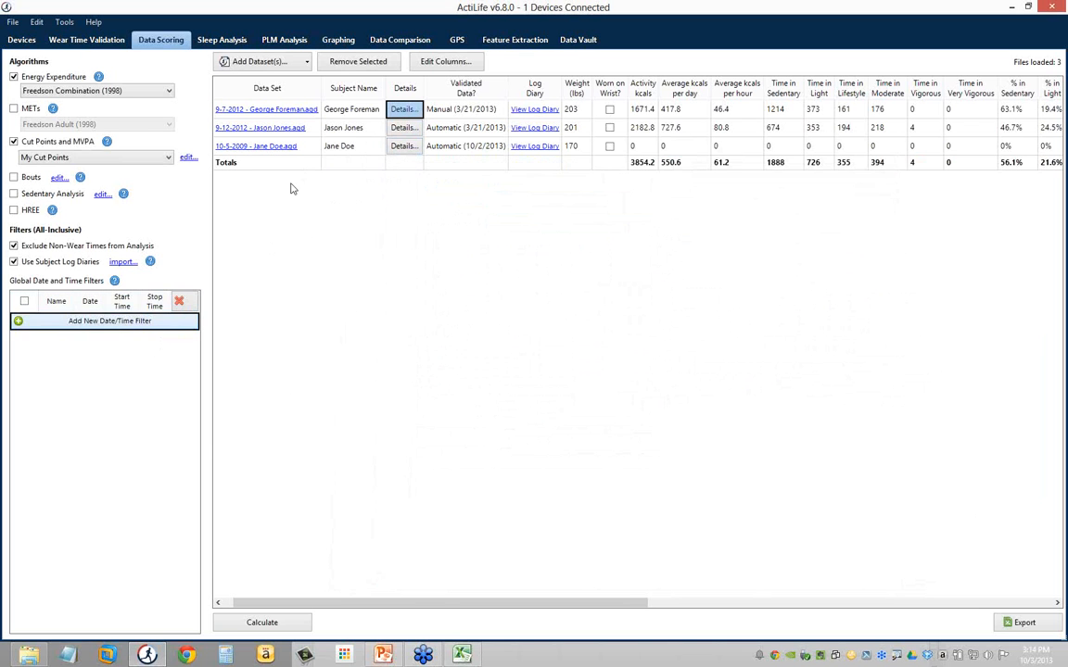
{"action": "left_click", "coordinate": [404, 147]}
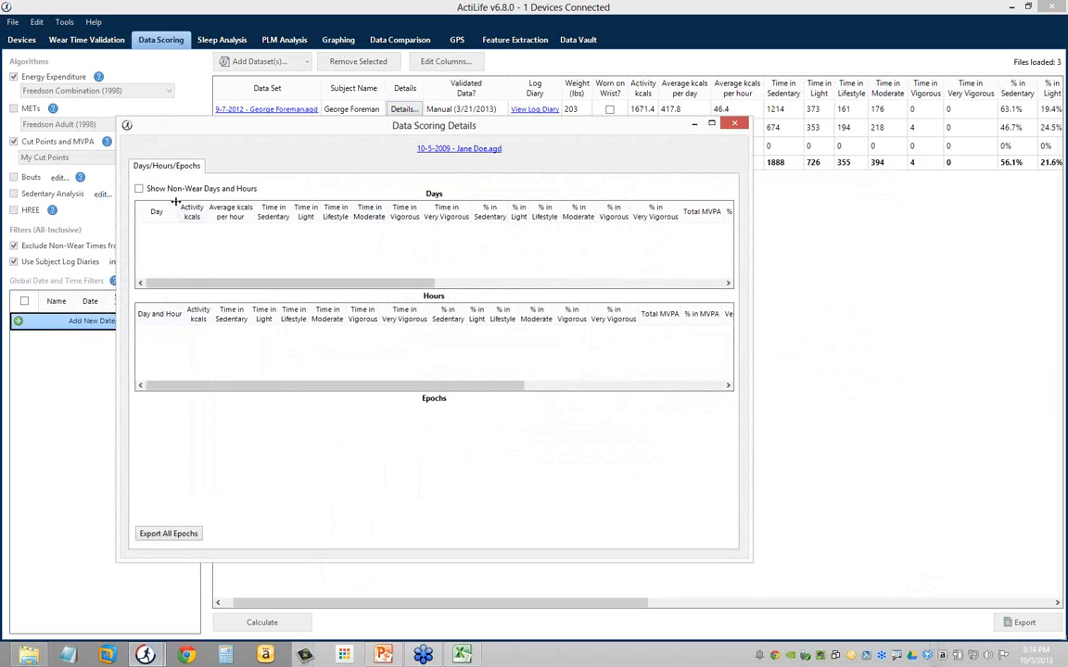
{"action": "left_click", "coordinate": [734, 124]}
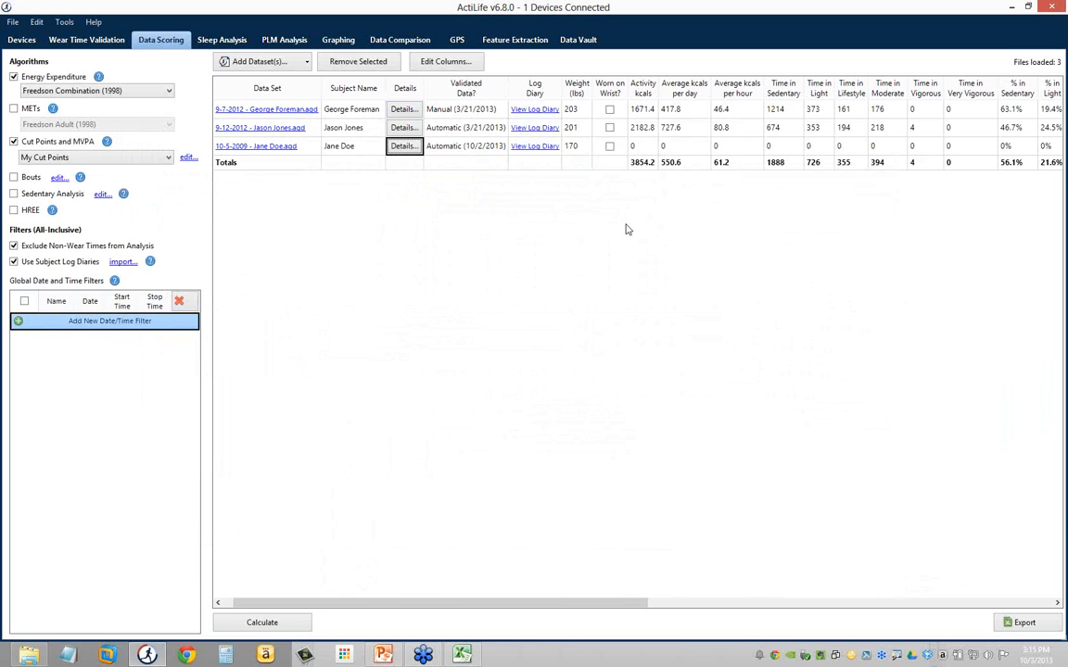
{"action": "left_click_drag", "start_coordinate": [635, 145], "coordinate": [768, 233]}
{"action": "left_click", "coordinate": [408, 140]}
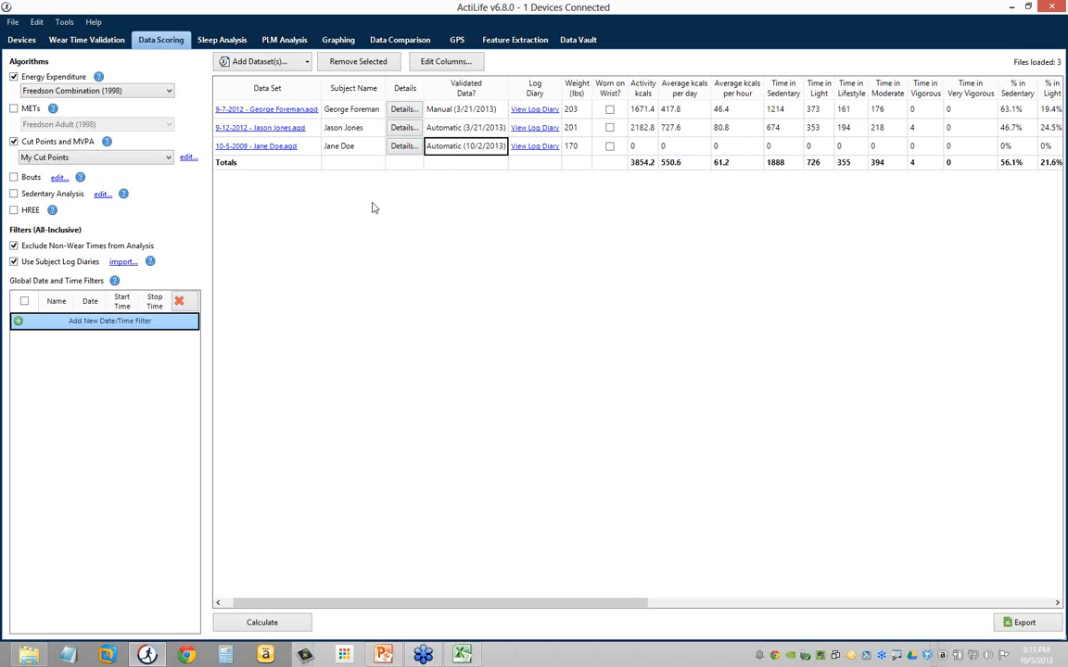
{"action": "left_click", "coordinate": [403, 146]}
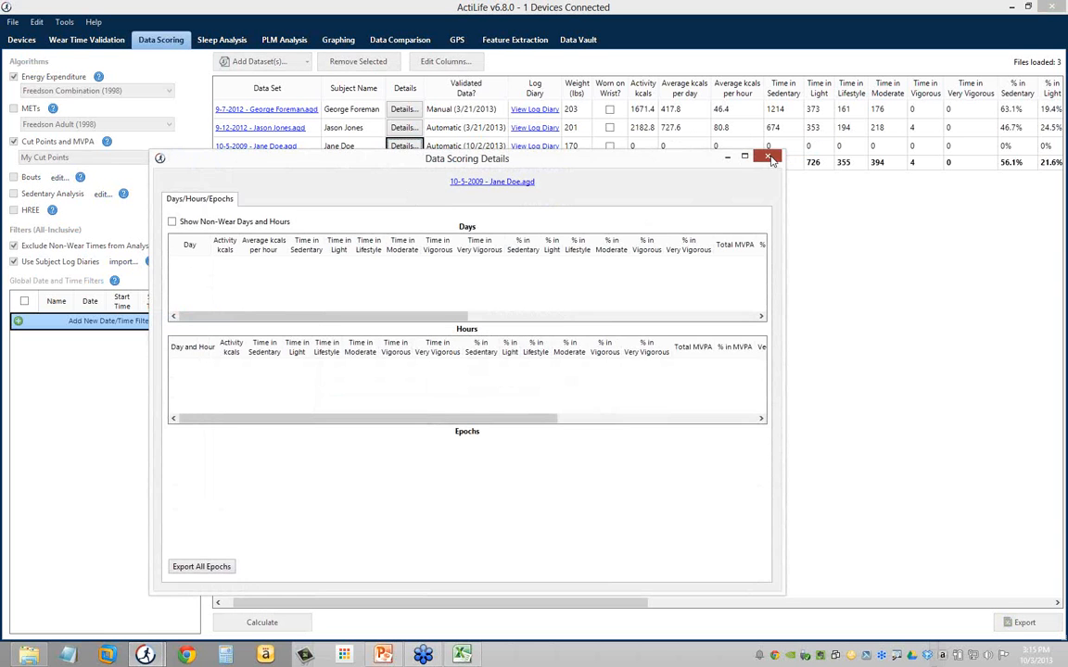
{"action": "left_click", "coordinate": [692, 143]}
{"action": "left_click", "coordinate": [350, 147]}
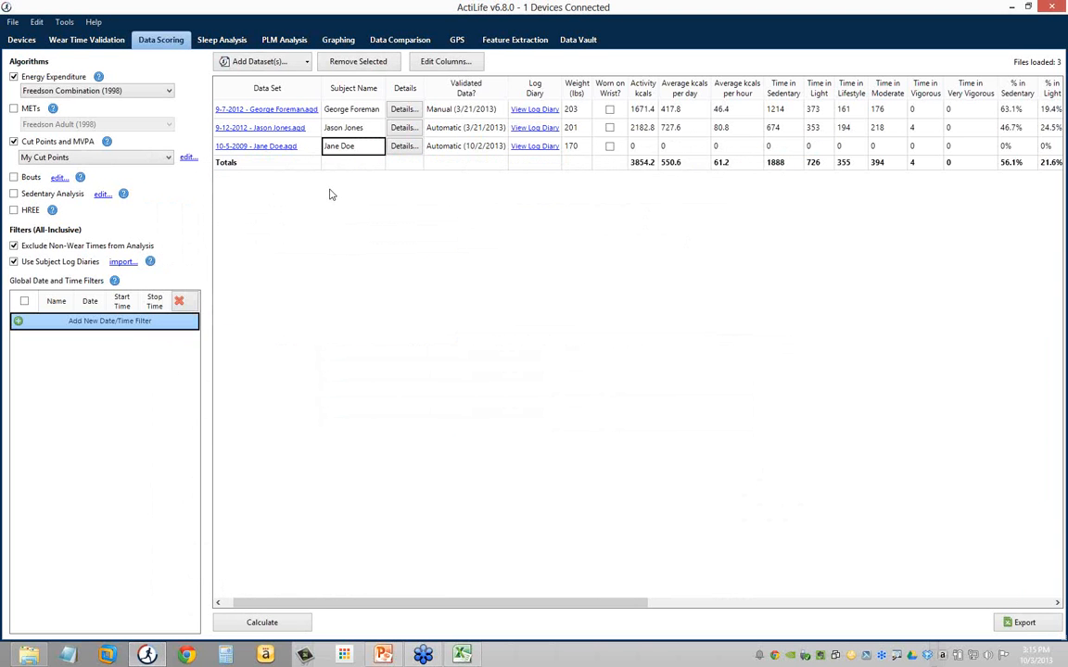
{"action": "left_click_drag", "start_coordinate": [294, 602], "coordinate": [264, 604]}
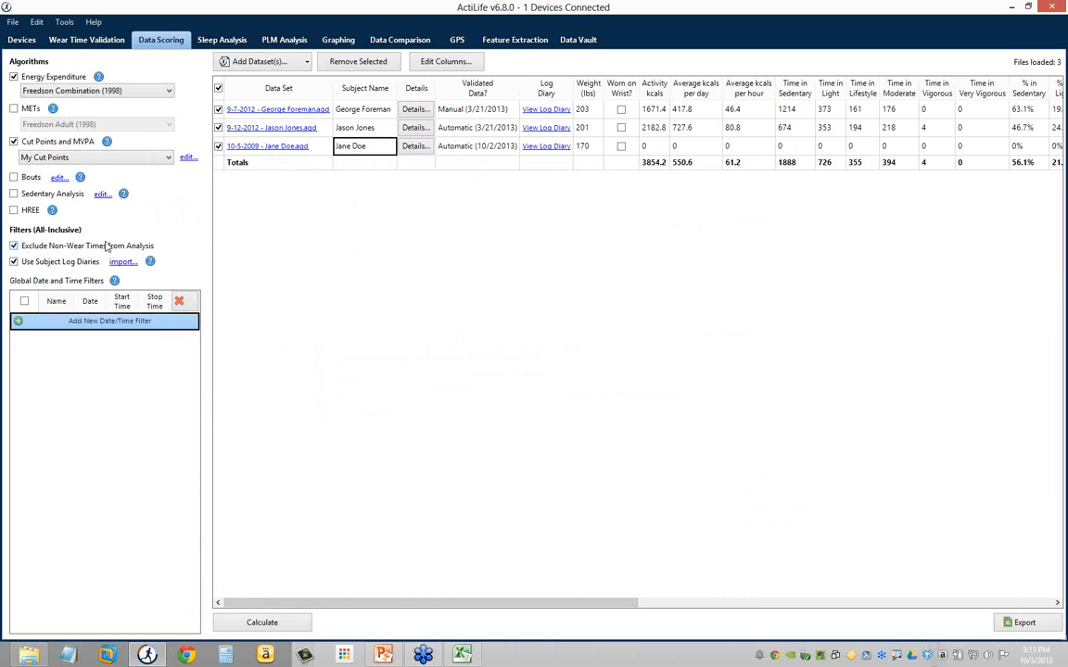
{"action": "left_click", "coordinate": [108, 245]}
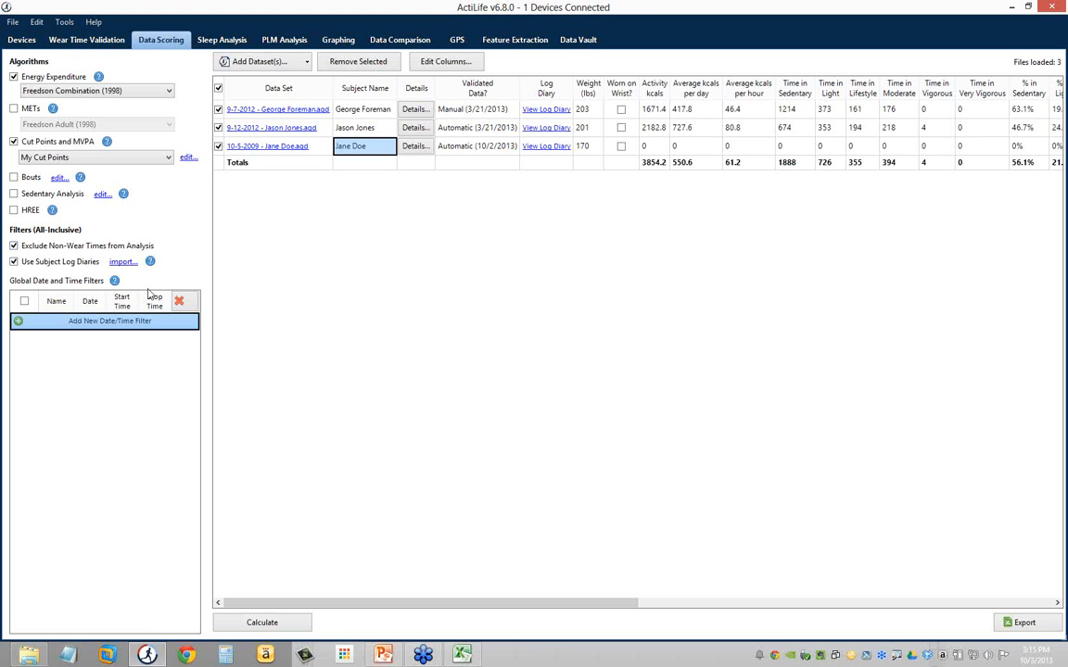
{"action": "left_click", "coordinate": [81, 248]}
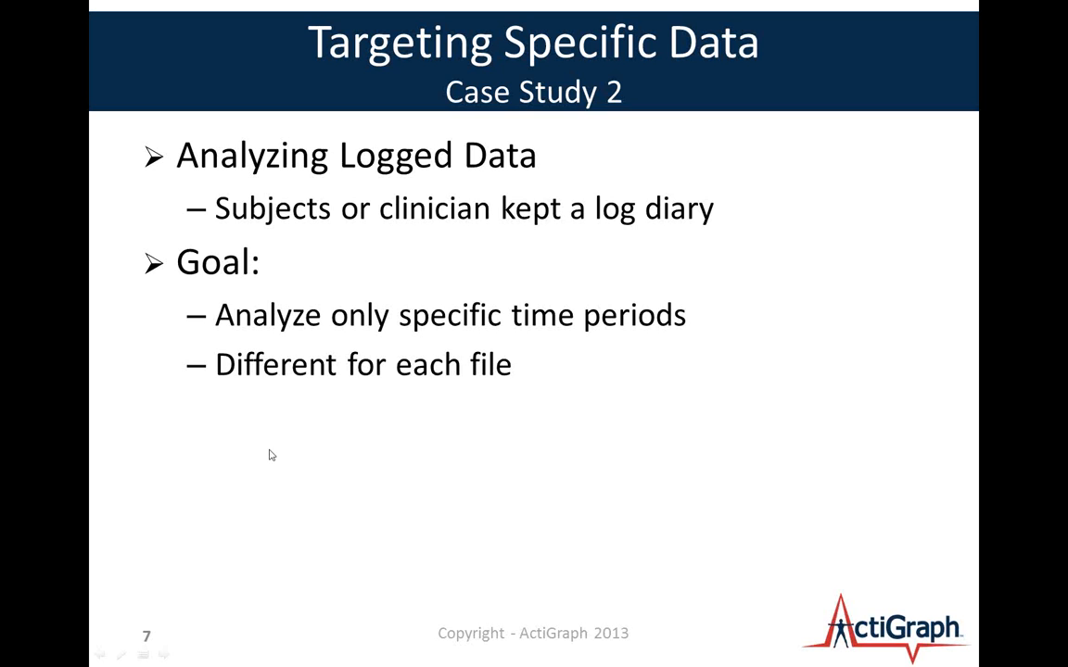
Step: Switch to ActiLife and open the initialization settings for the connected wGT3X+ device
{"action": "left_click", "coordinate": [272, 448]}
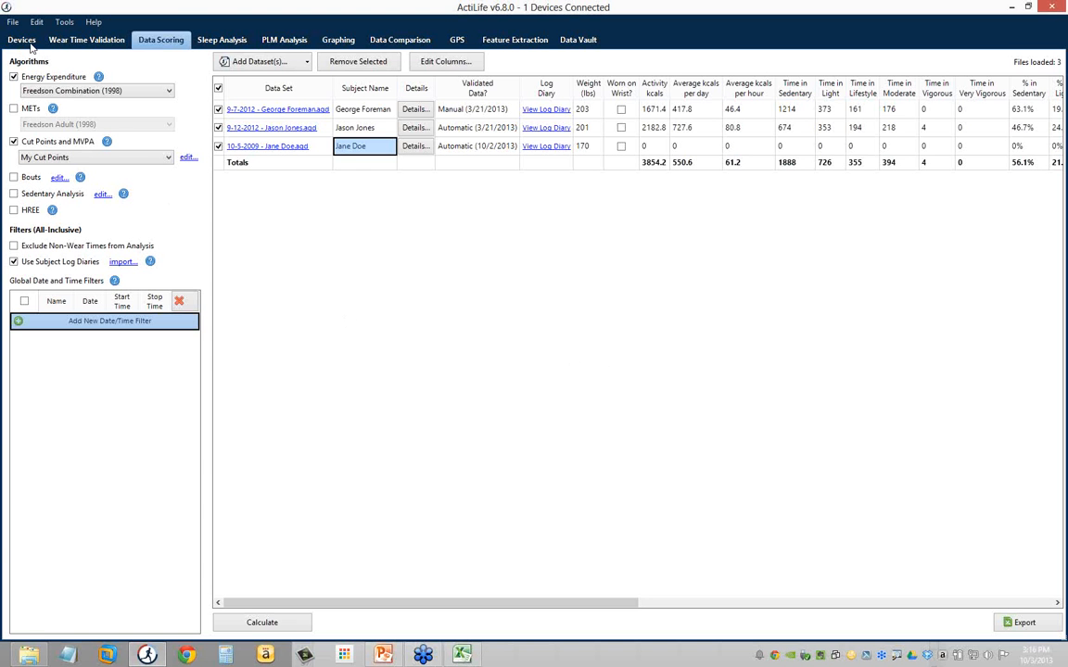
{"action": "left_click", "coordinate": [22, 39]}
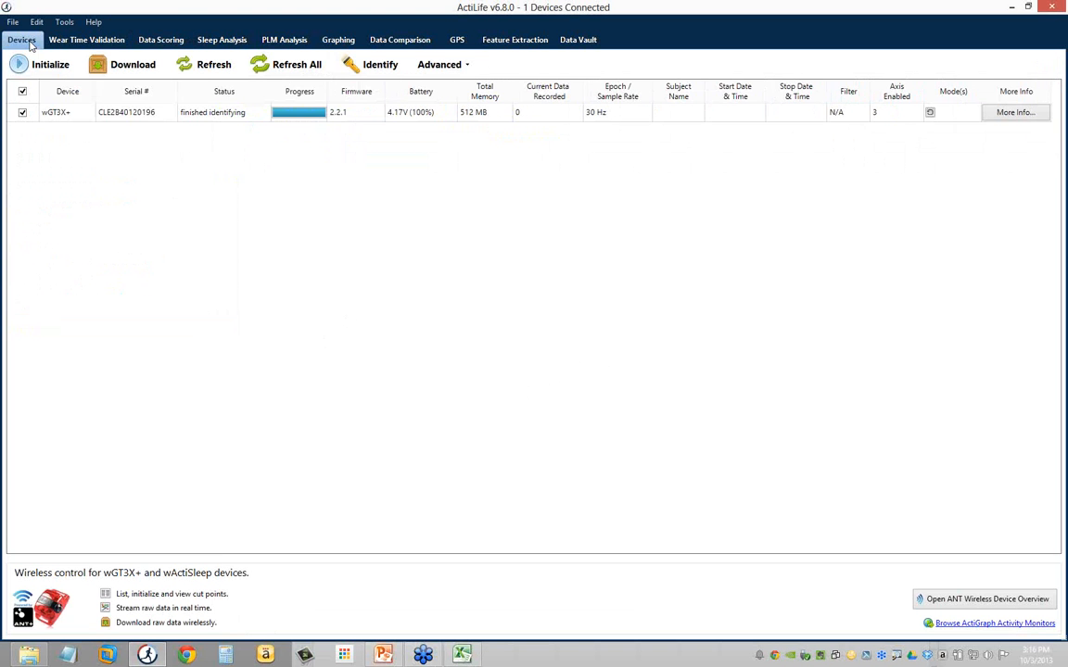
{"action": "left_click", "coordinate": [66, 116]}
{"action": "left_click", "coordinate": [44, 64]}
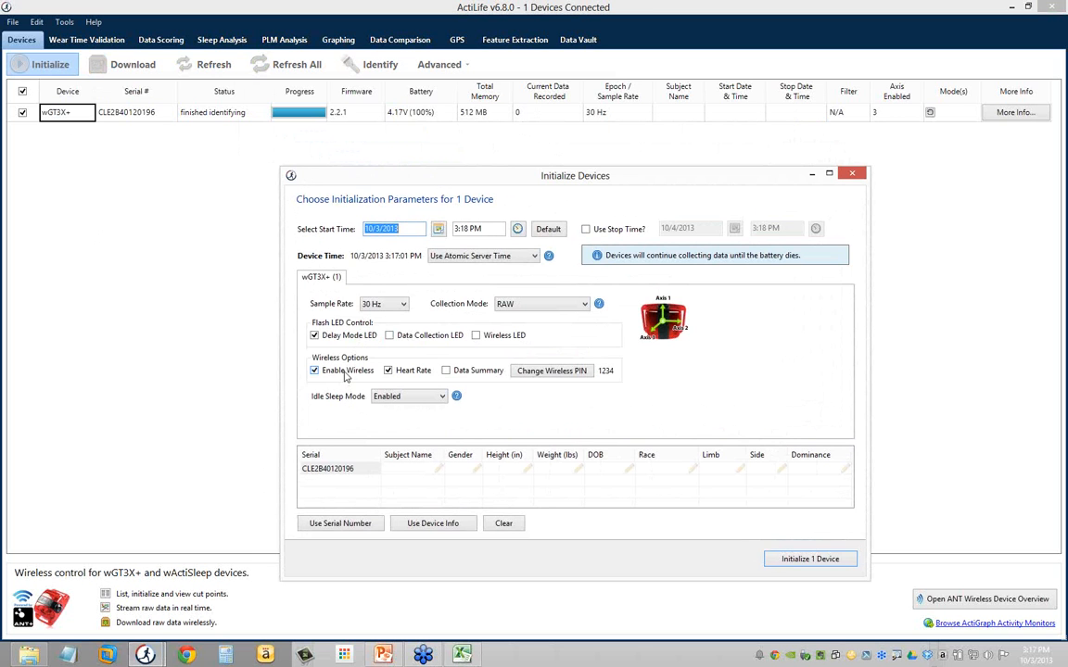
Step: Check the Enable Wireless and Heart Rate options for the wGT3X+, leaving both enabled
{"action": "left_click", "coordinate": [345, 372]}
{"action": "left_click", "coordinate": [342, 375]}
{"action": "left_click", "coordinate": [388, 370]}
{"action": "left_click", "coordinate": [314, 371]}
{"action": "left_click", "coordinate": [314, 371]}
Step: Review the local computer and atomic server device time choices, keep Use Atomic Server Time, and close the settings without initializing the device
{"action": "left_click", "coordinate": [468, 256]}
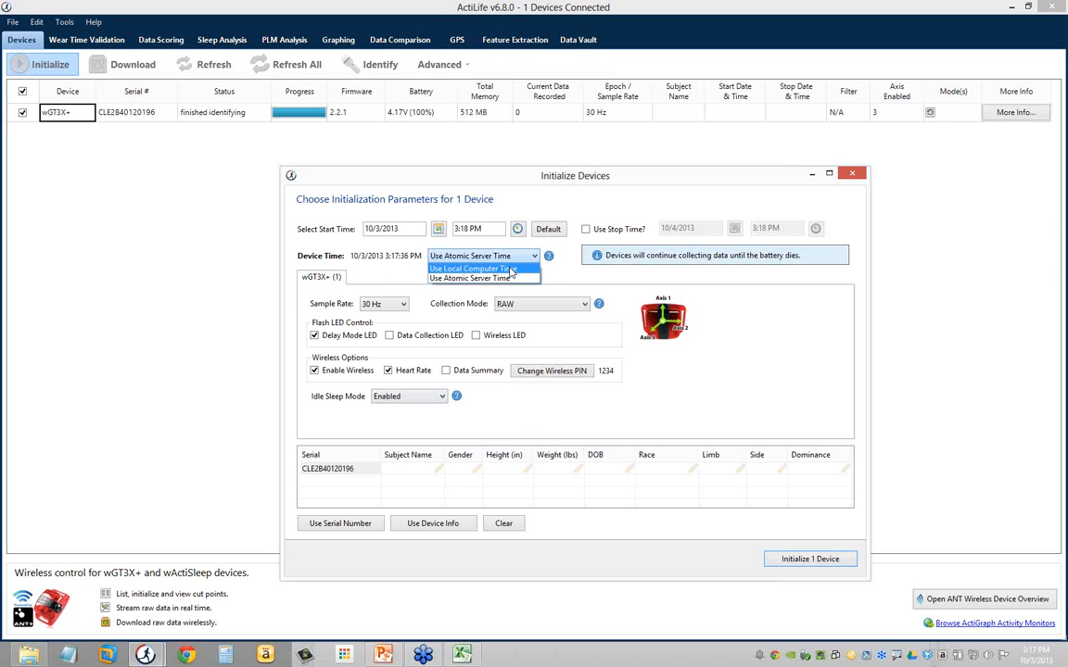
{"action": "left_click", "coordinate": [353, 264]}
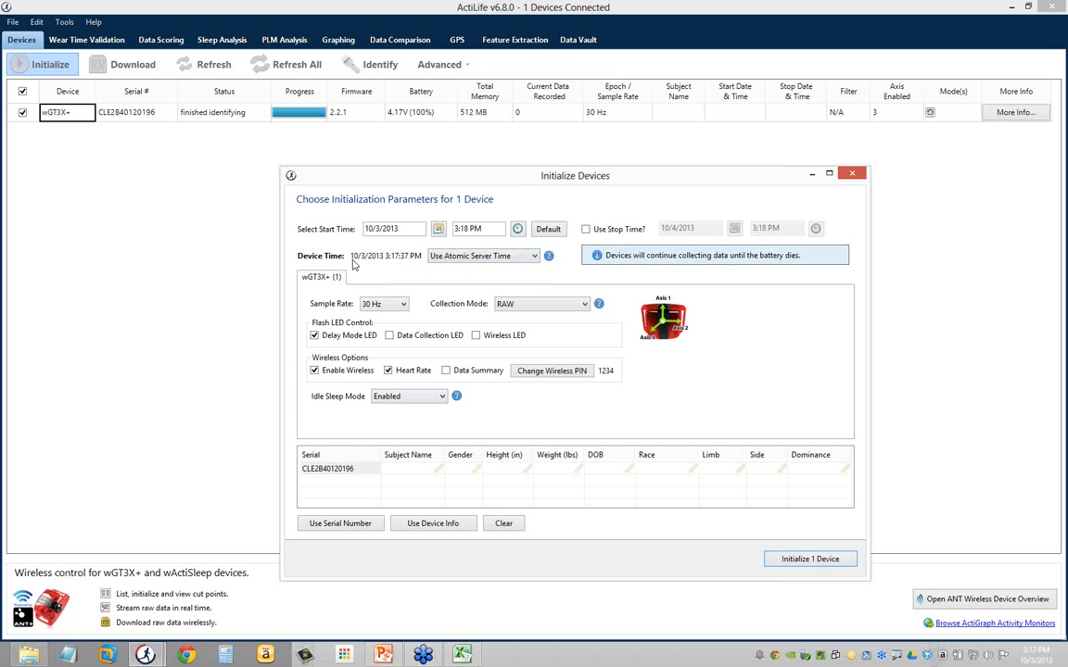
{"action": "left_click", "coordinate": [468, 257]}
{"action": "left_click", "coordinate": [471, 269]}
{"action": "left_click", "coordinate": [486, 263]}
{"action": "left_click", "coordinate": [484, 279]}
{"action": "left_click_drag", "start_coordinate": [597, 178], "coordinate": [568, 176]}
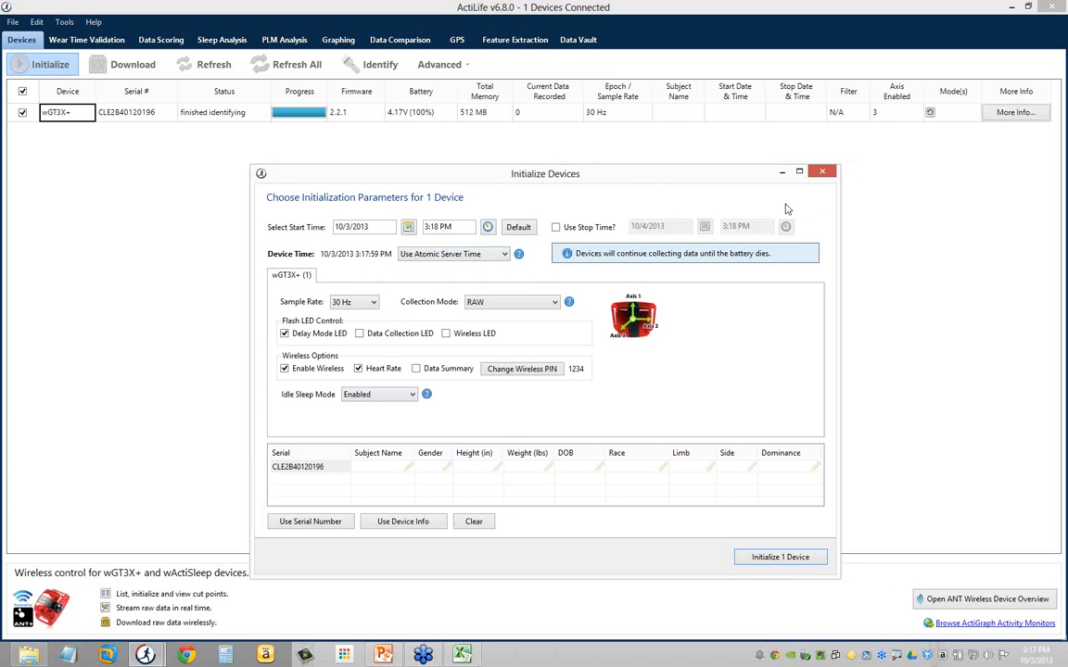
{"action": "left_click", "coordinate": [823, 173]}
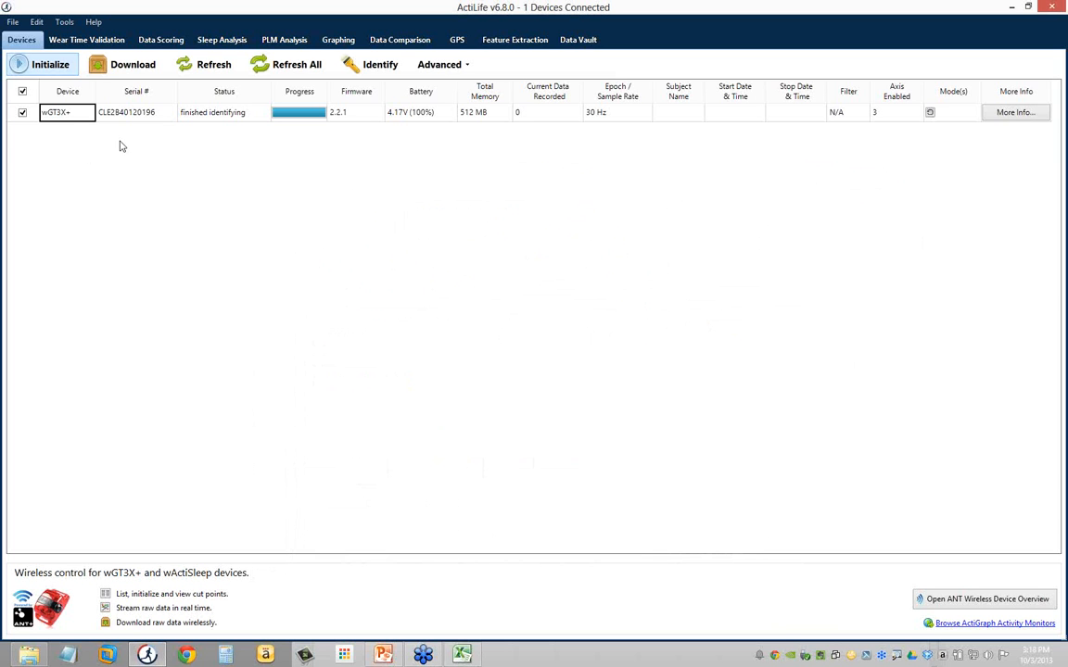
Step: Export the Heart Rate R-R data from HeartRateTestR-to-R.agd in the R to R demo folder
{"action": "left_click", "coordinate": [14, 22]}
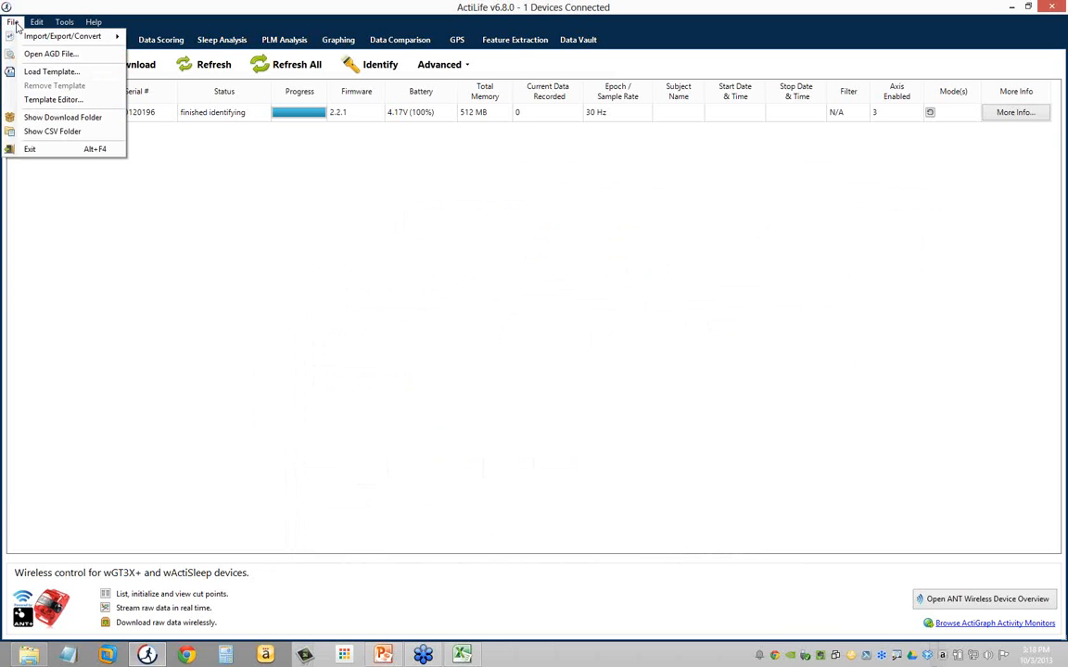
{"action": "mouse_move", "coordinate": [15, 41]}
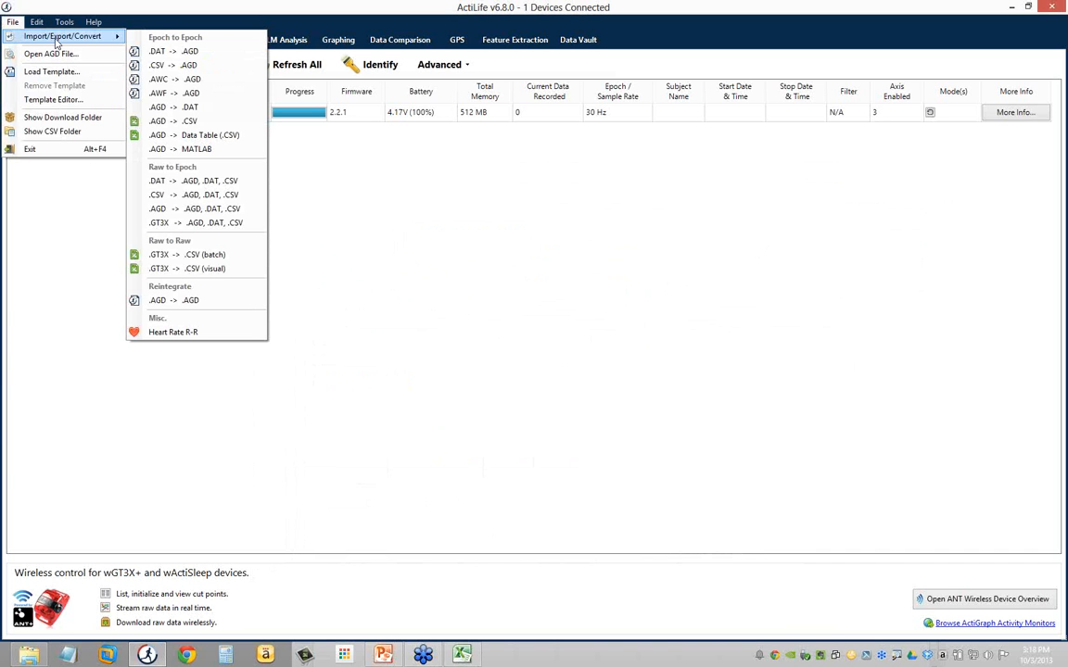
{"action": "left_click", "coordinate": [206, 332]}
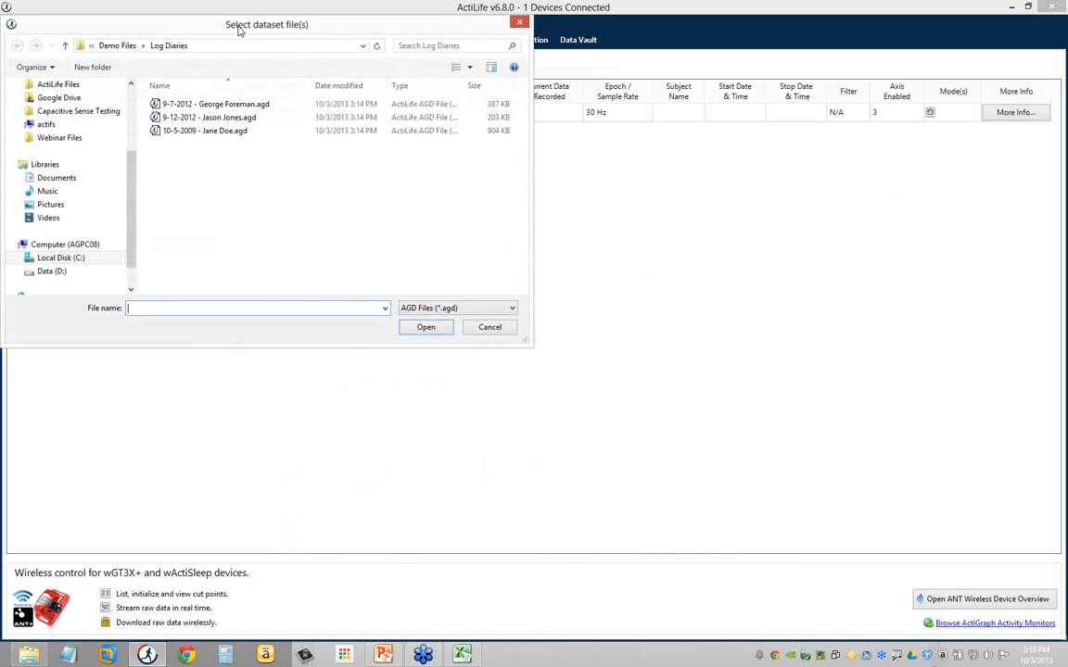
{"action": "left_click_drag", "start_coordinate": [238, 27], "coordinate": [353, 71]}
{"action": "left_click", "coordinate": [236, 89]}
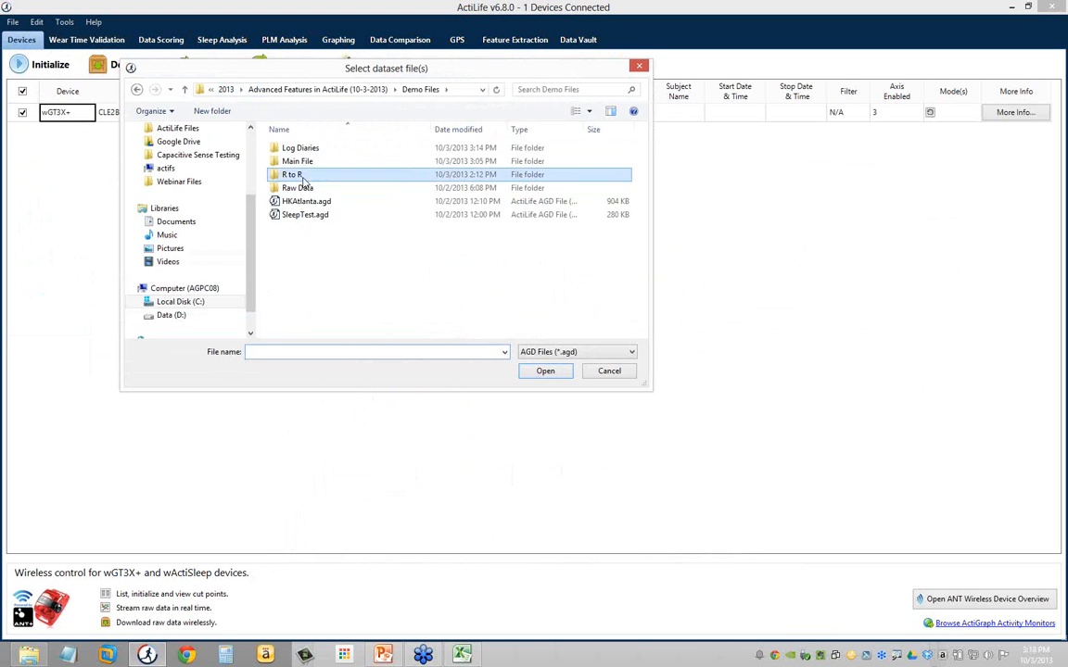
{"action": "double_click", "coordinate": [289, 176]}
{"action": "left_click", "coordinate": [315, 149]}
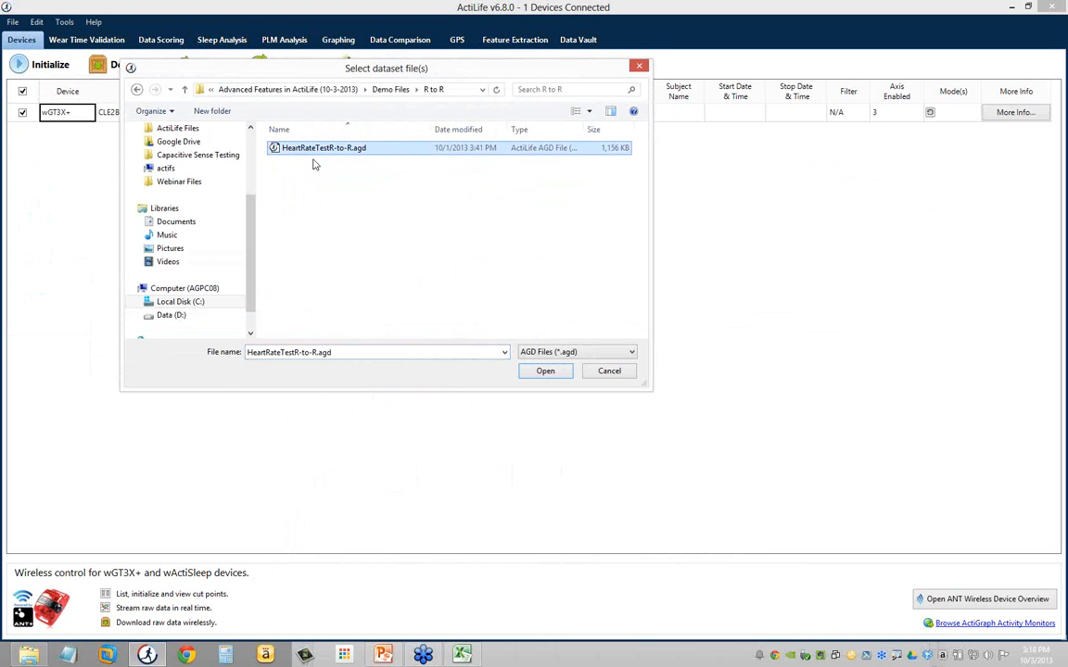
{"action": "left_click", "coordinate": [546, 372]}
{"action": "left_click", "coordinate": [553, 358]}
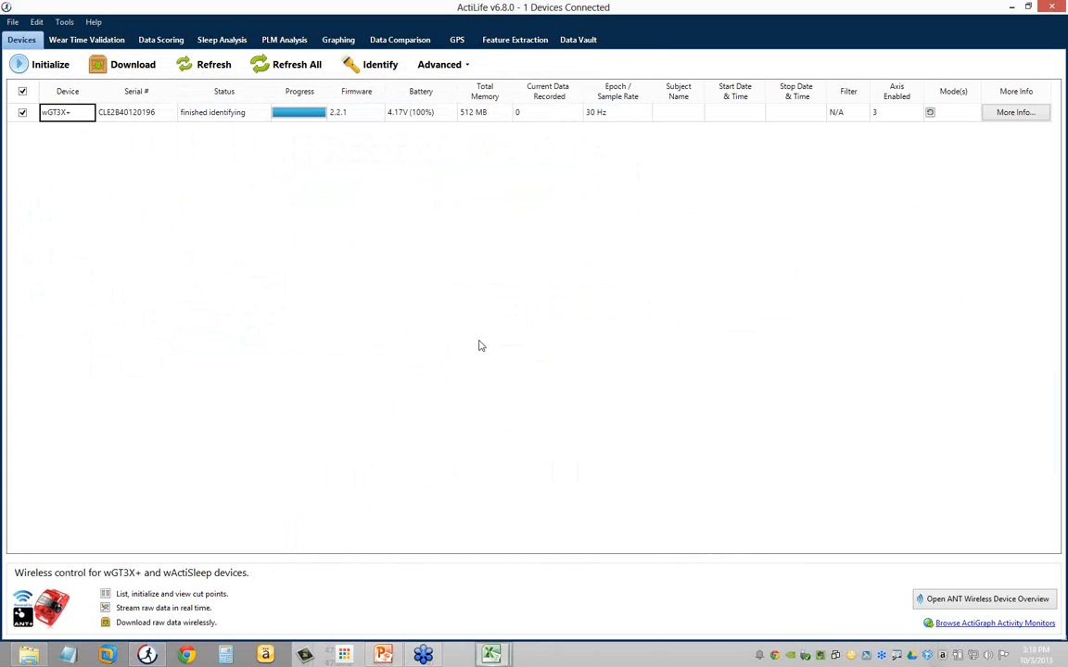
Step: Switch to Excel, bring up HeartRateTestR-to-RHeartRate RR.csv and widen its columns to fit their contents
{"action": "mouse_move", "coordinate": [459, 655]}
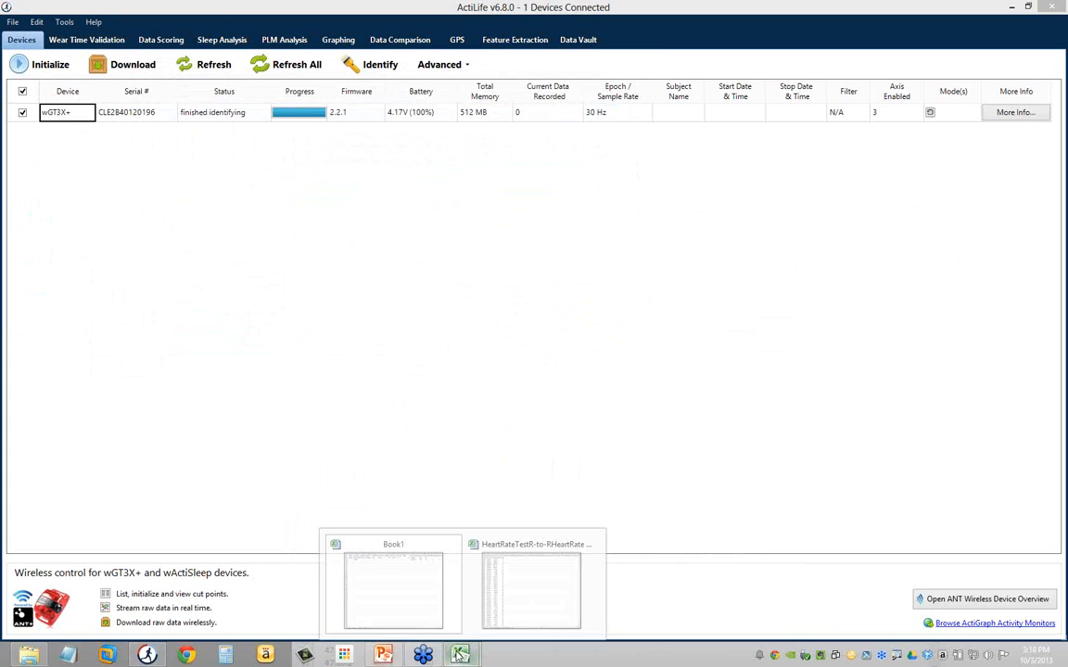
{"action": "left_click", "coordinate": [512, 600]}
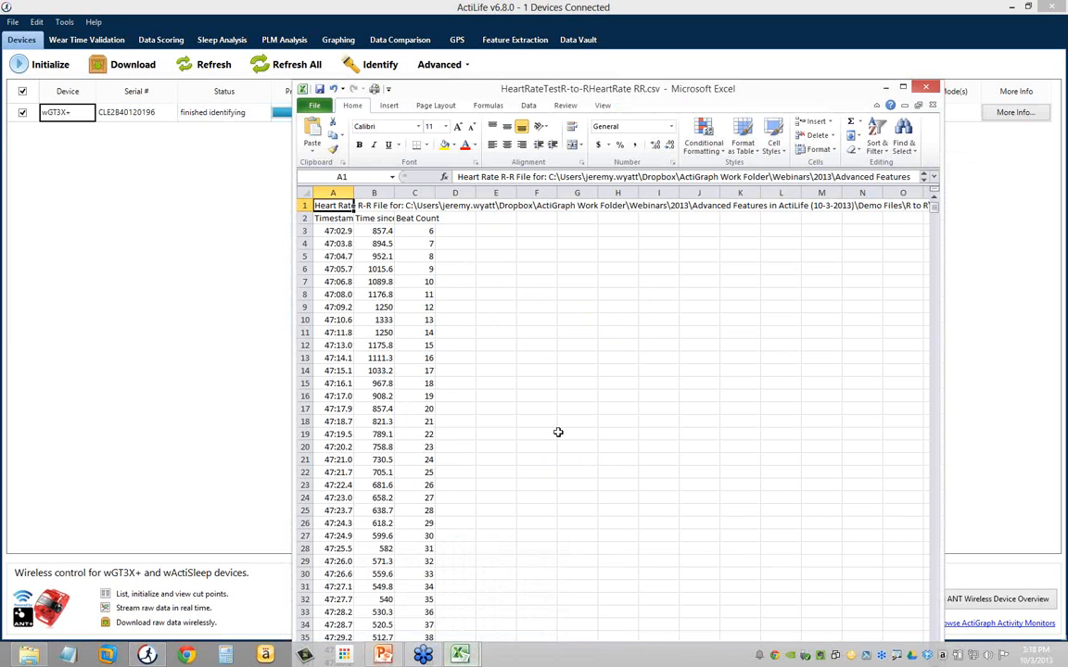
{"action": "left_click", "coordinate": [304, 192]}
{"action": "double_click", "coordinate": [354, 192]}
{"action": "left_click", "coordinate": [514, 336]}
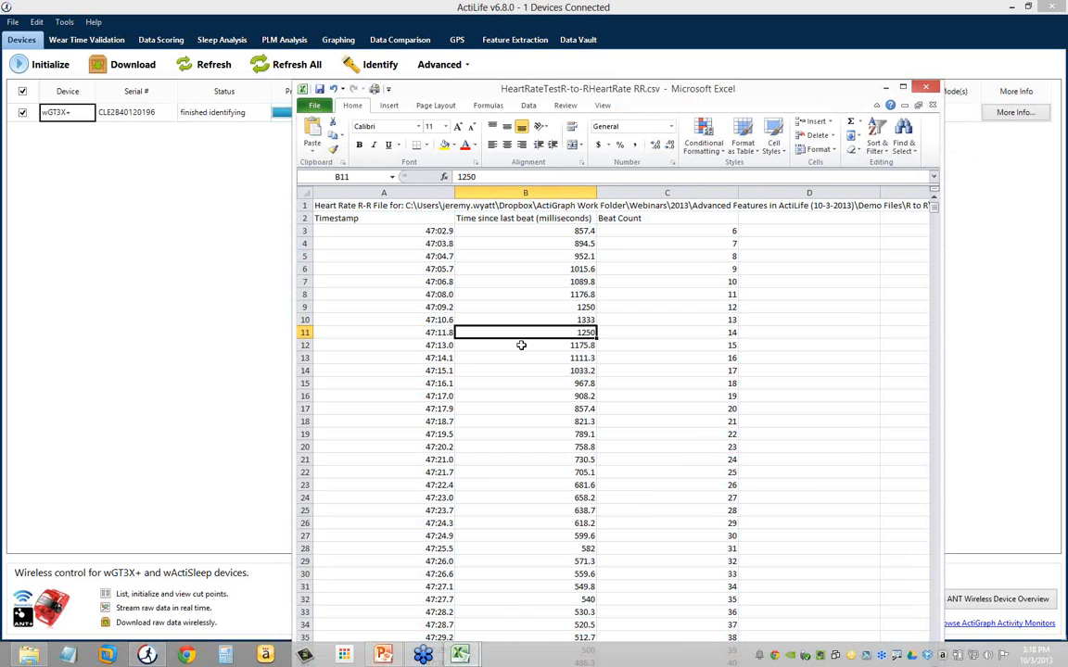
Step: Switch to File Explorer and open HeartRateTestR-to-RHeartRate RR.xlsx from the R to R folder inside Demo Files
{"action": "left_click", "coordinate": [28, 656]}
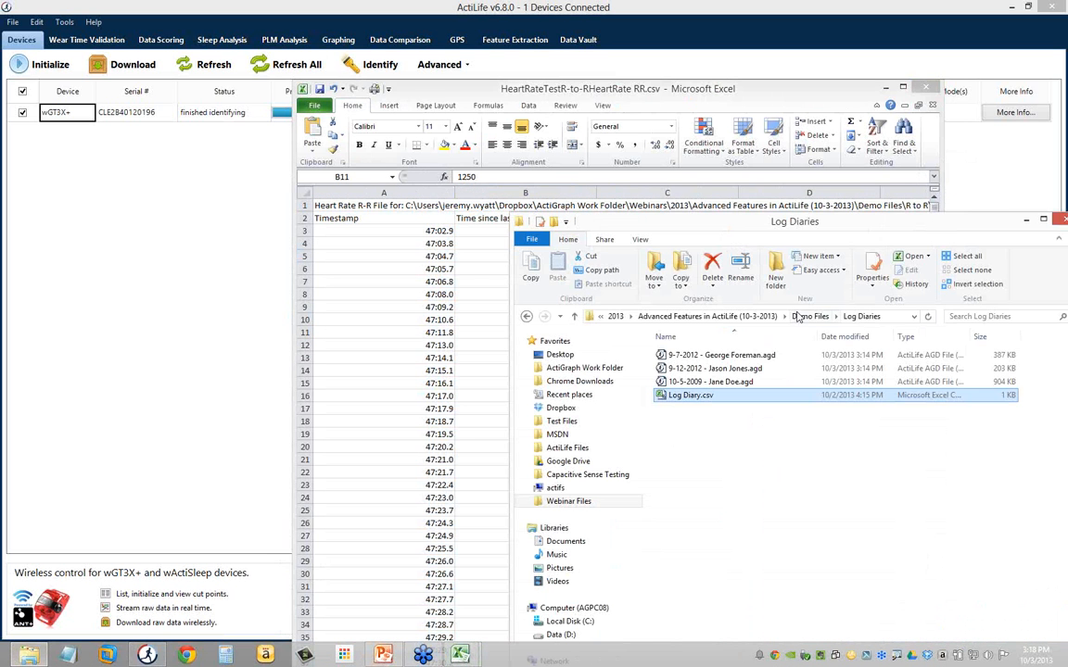
{"action": "left_click", "coordinate": [799, 316]}
{"action": "left_click", "coordinate": [709, 316]}
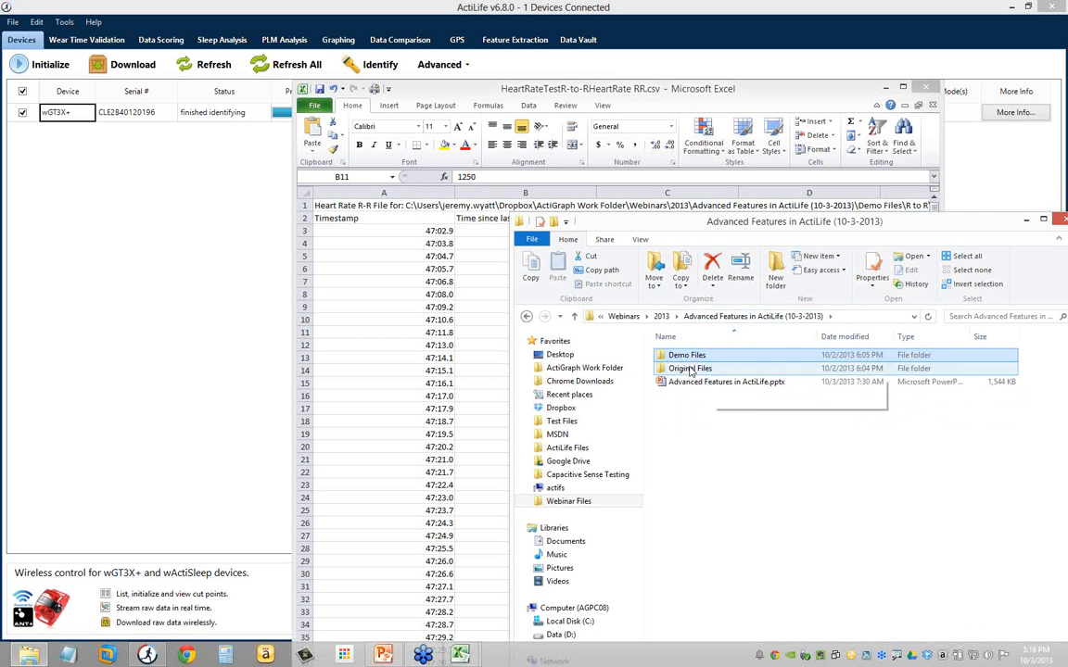
{"action": "double_click", "coordinate": [686, 355]}
{"action": "double_click", "coordinate": [690, 382]}
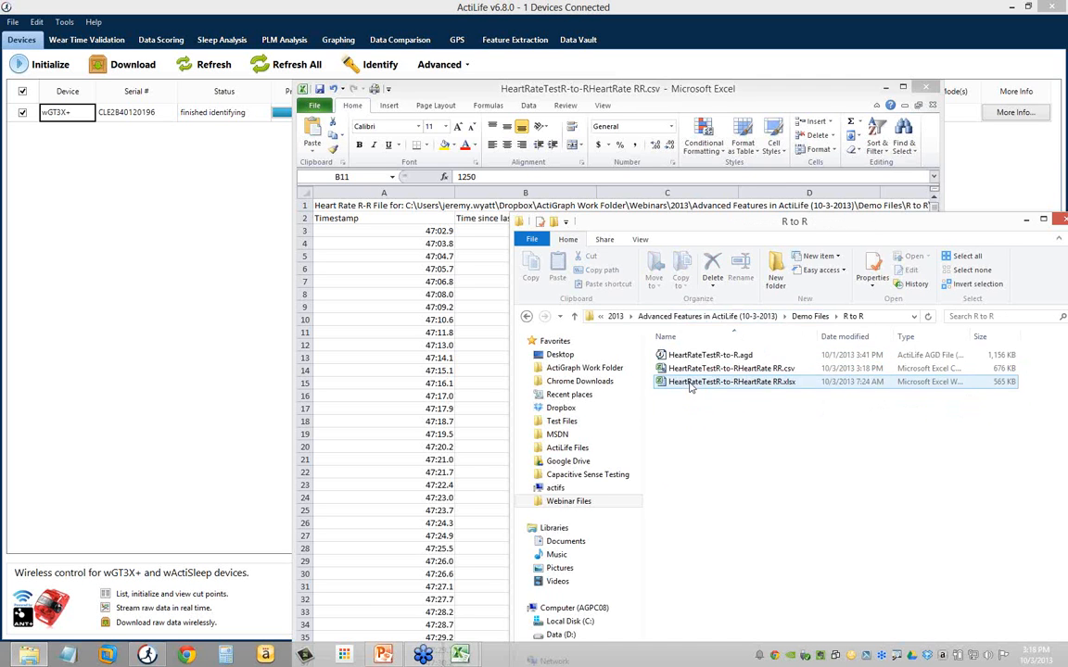
{"action": "double_click", "coordinate": [689, 385]}
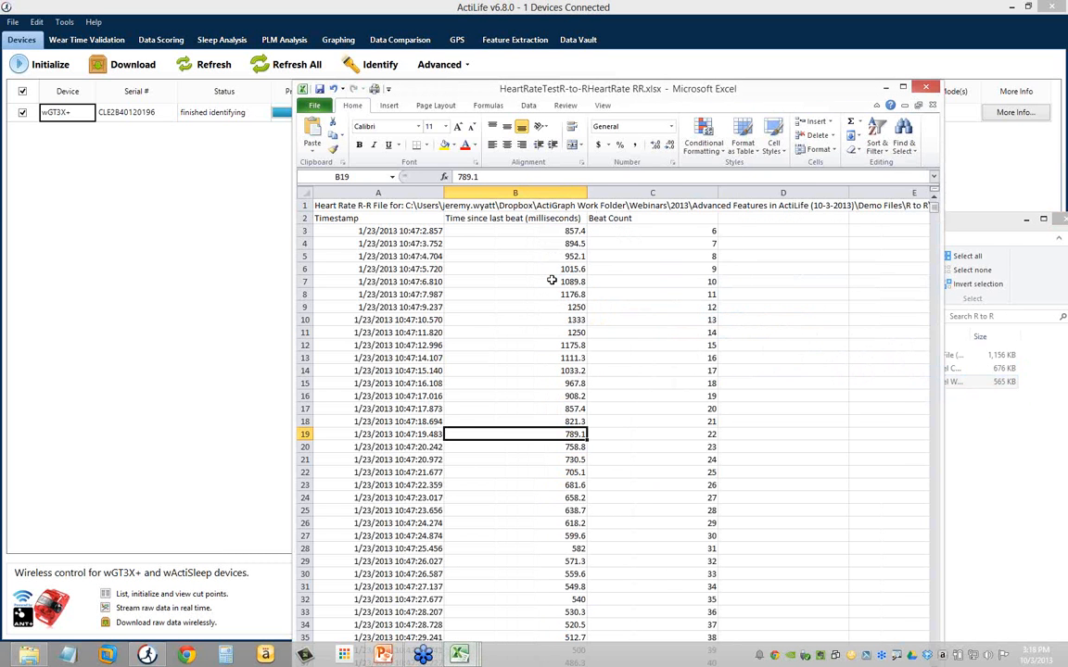
Step: Examine the first timestamps and the time since last beat values in the heart rate R-R workbook
{"action": "left_click", "coordinate": [496, 256]}
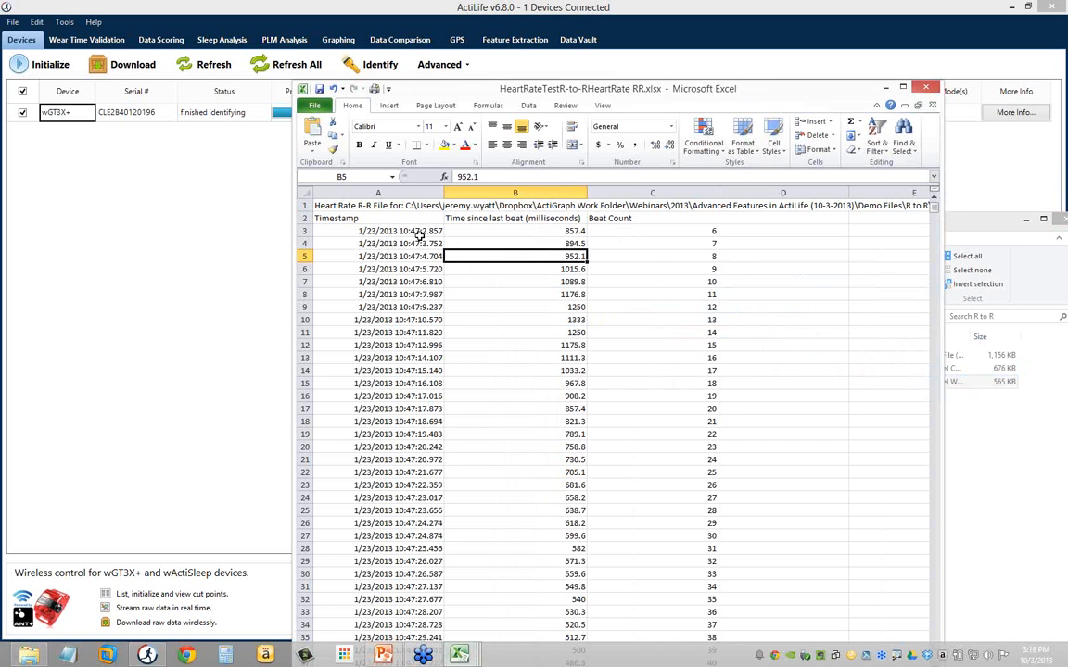
{"action": "left_click_drag", "start_coordinate": [414, 230], "coordinate": [422, 408]}
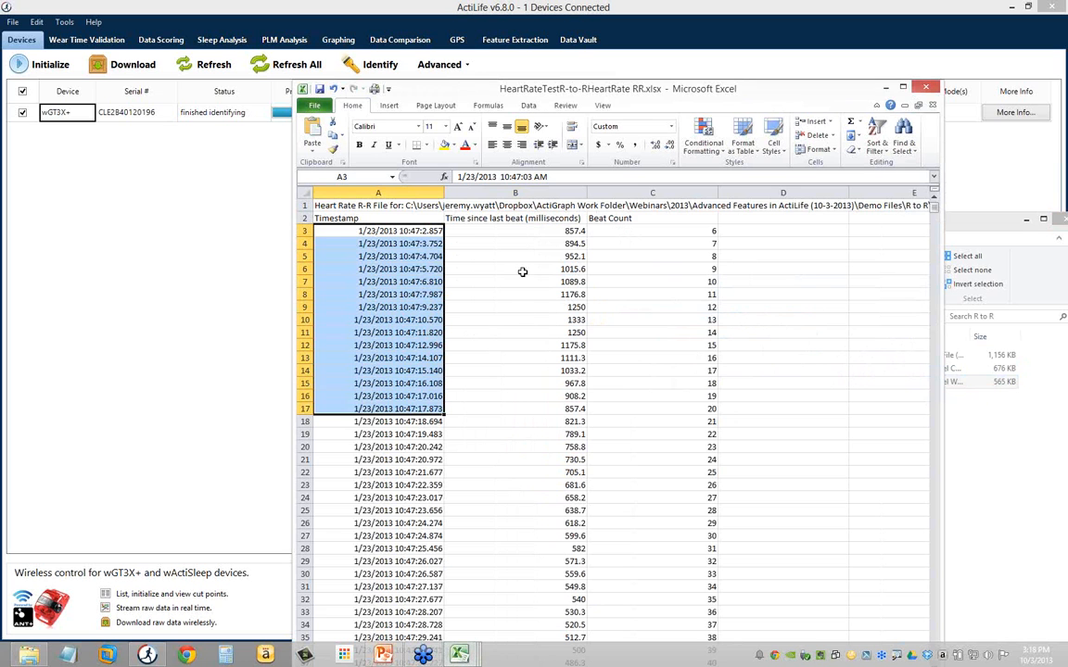
{"action": "left_click", "coordinate": [572, 231]}
{"action": "left_click_drag", "start_coordinate": [571, 232], "coordinate": [571, 284]}
{"action": "left_click", "coordinate": [547, 320]}
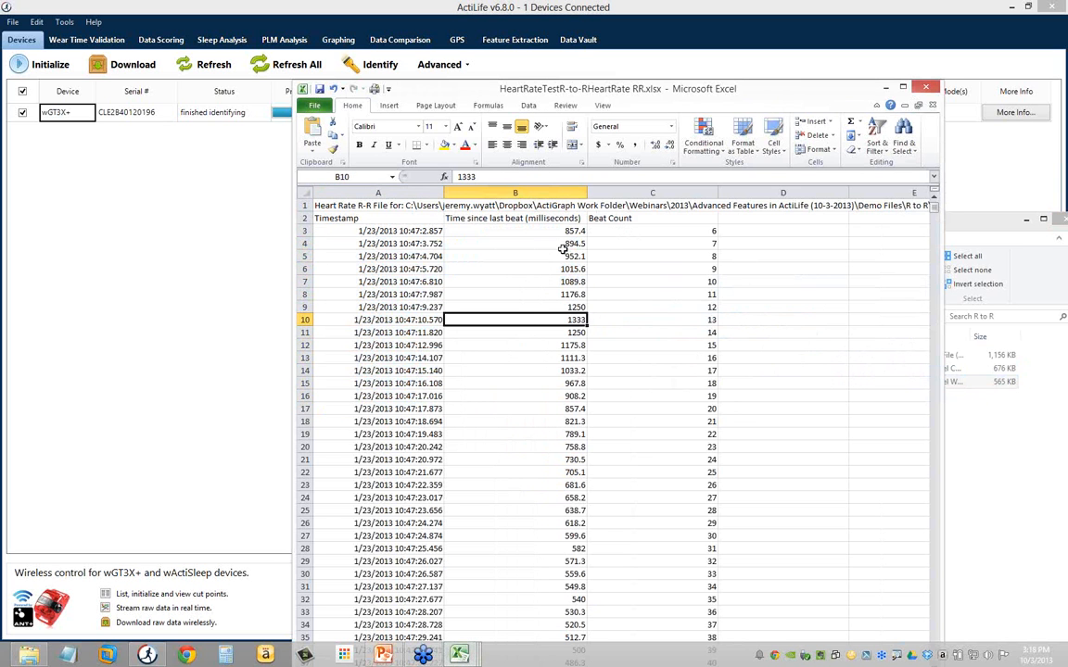
{"action": "key", "text": "Up"}
{"action": "key", "text": "Up"}
{"action": "key", "text": "Up"}
{"action": "key", "text": "Up"}
{"action": "key", "text": "Up"}
{"action": "key", "text": "Up"}
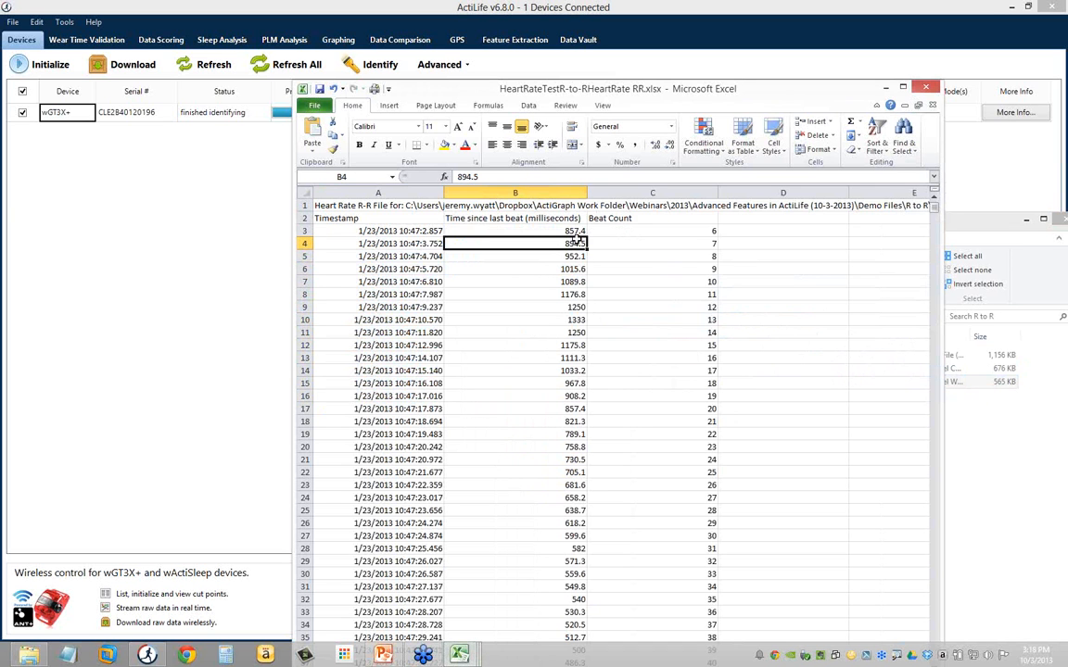
{"action": "left_click", "coordinate": [572, 232]}
{"action": "left_click", "coordinate": [571, 257]}
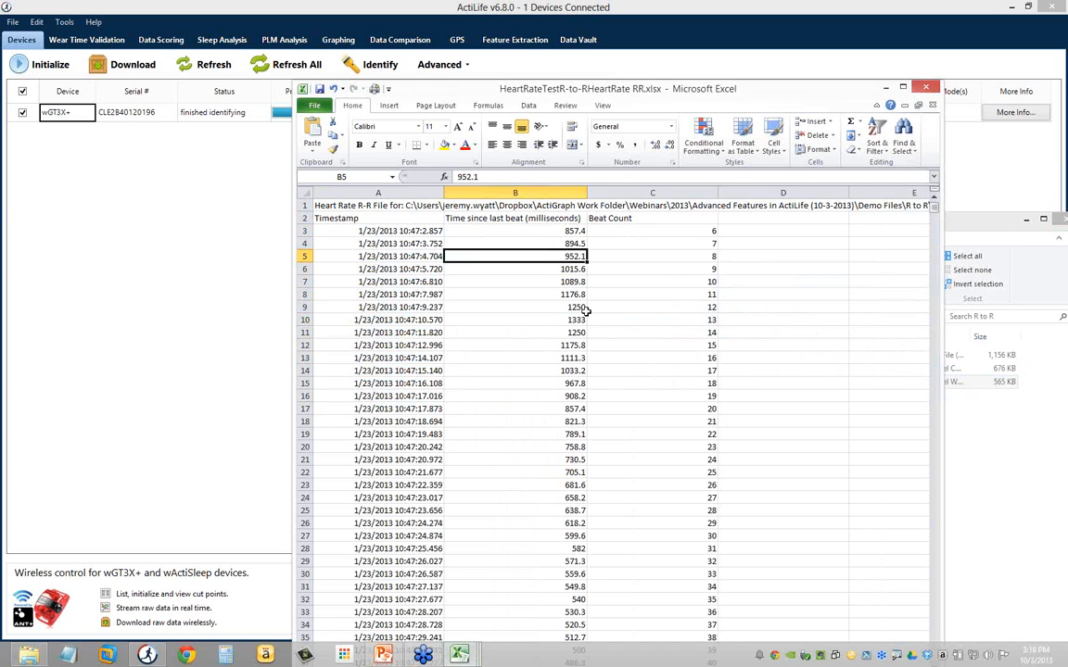
{"action": "left_click", "coordinate": [577, 244]}
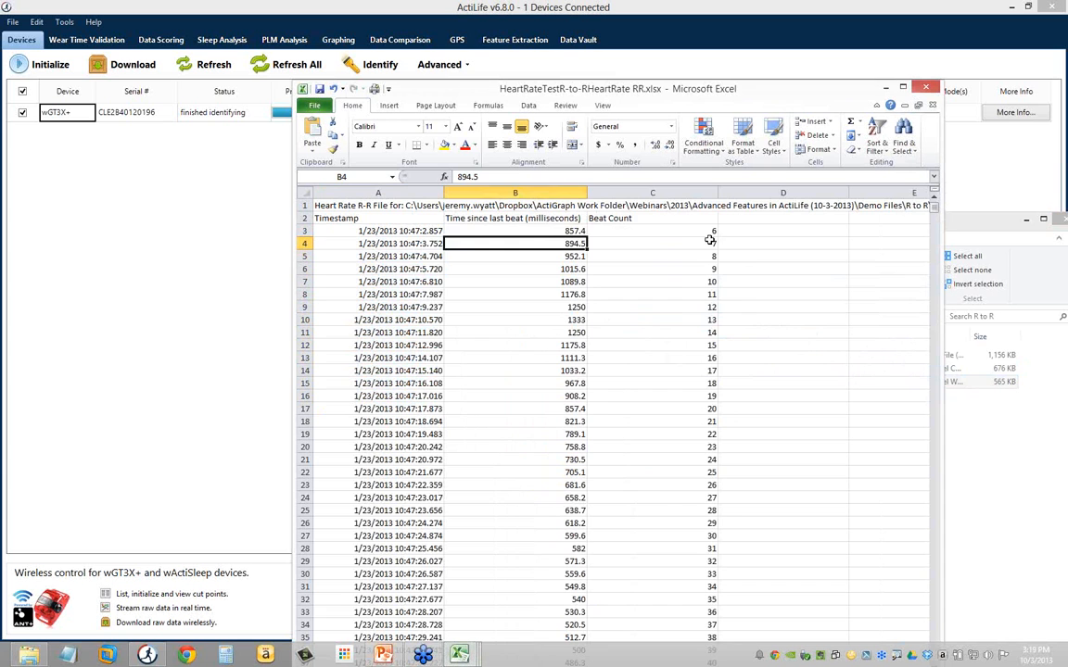
Step: Examine the Beat Count sequence from row 3 downward, comparing the values in rows 40 and 41
{"action": "left_click", "coordinate": [640, 230]}
{"action": "scroll", "coordinate": [680, 289], "scroll_direction": "down", "scroll_amount": 1}
{"action": "scroll", "coordinate": [680, 289], "scroll_direction": "up", "scroll_amount": 1}
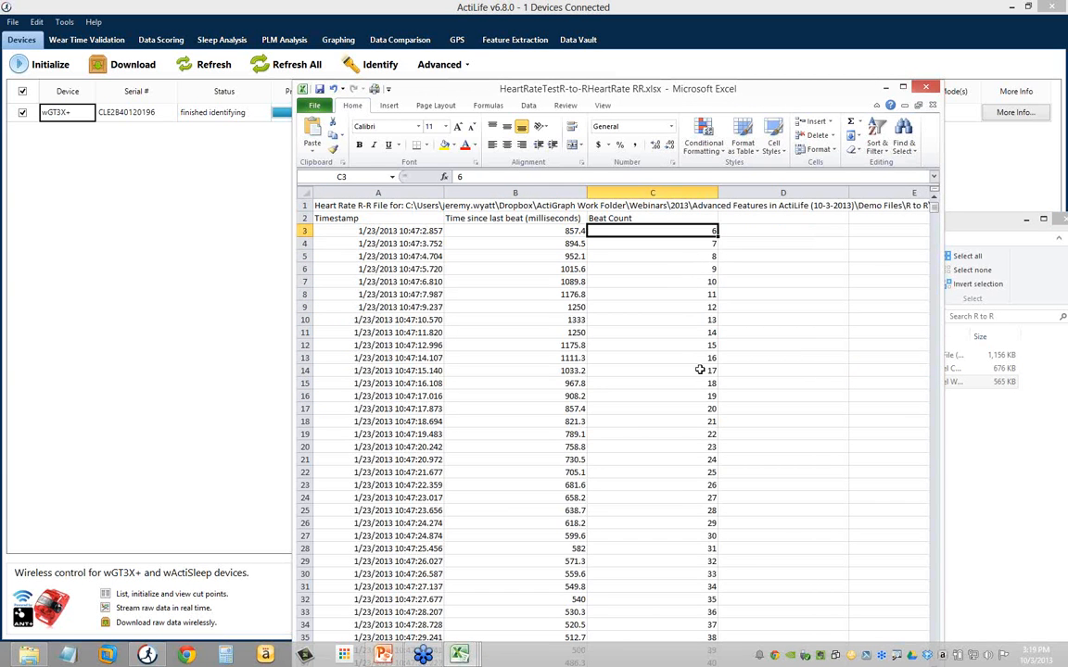
{"action": "scroll", "coordinate": [700, 369], "scroll_direction": "down", "scroll_amount": 4}
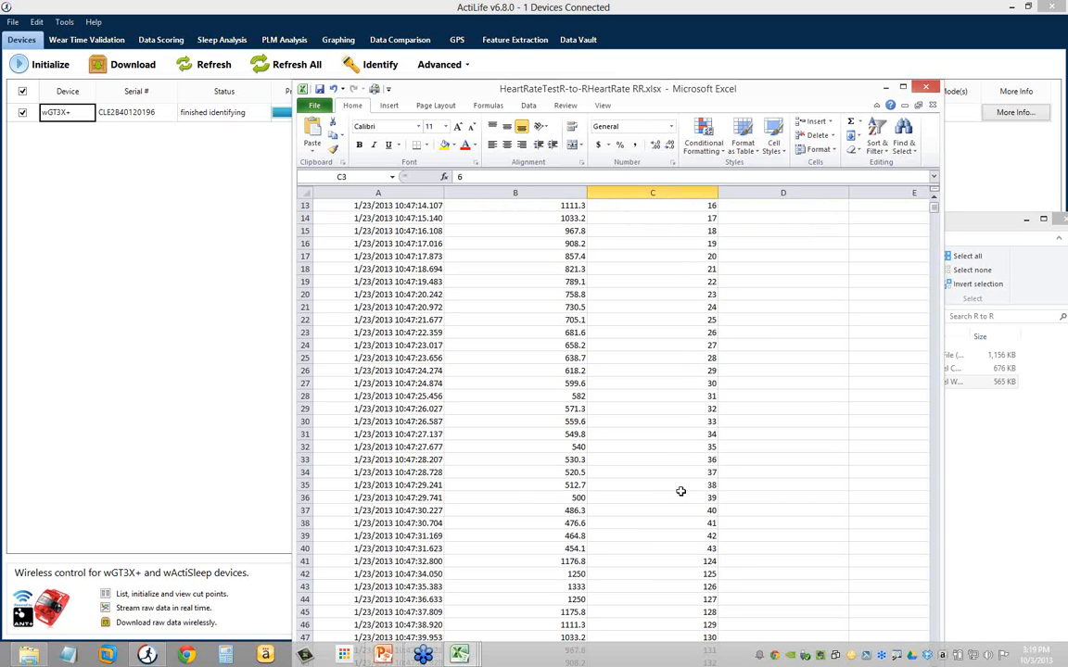
{"action": "scroll", "coordinate": [710, 482], "scroll_direction": "up", "scroll_amount": 3}
{"action": "scroll", "coordinate": [710, 482], "scroll_direction": "up", "scroll_amount": 1}
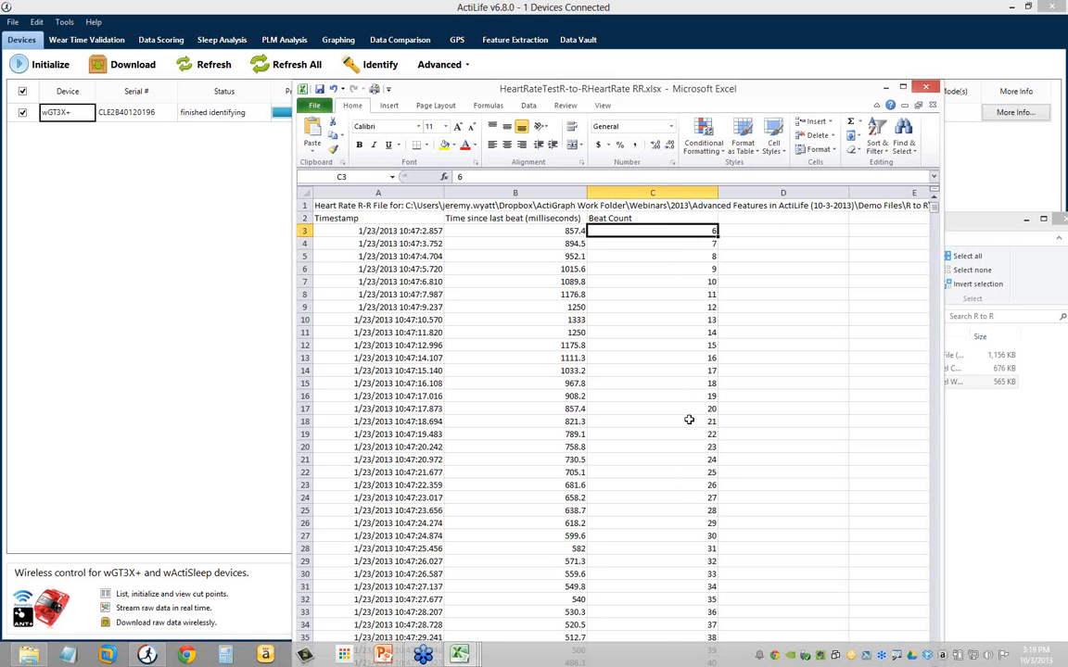
{"action": "scroll", "coordinate": [615, 370], "scroll_direction": "down", "scroll_amount": 5}
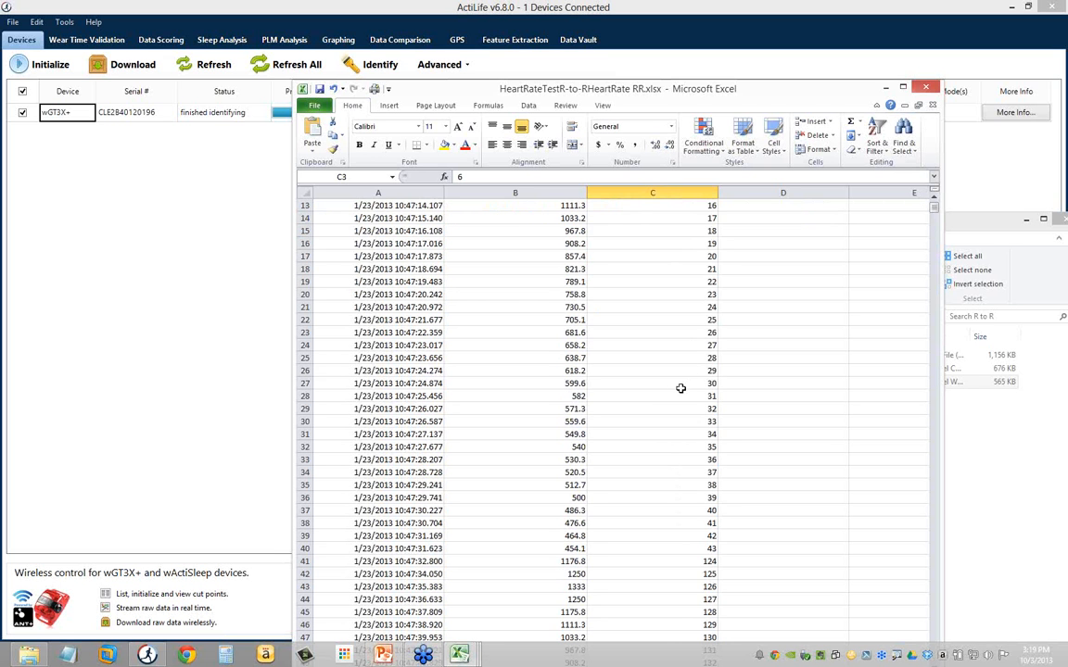
{"action": "scroll", "coordinate": [697, 484], "scroll_direction": "down", "scroll_amount": 1}
{"action": "left_click_drag", "start_coordinate": [703, 473], "coordinate": [709, 492]}
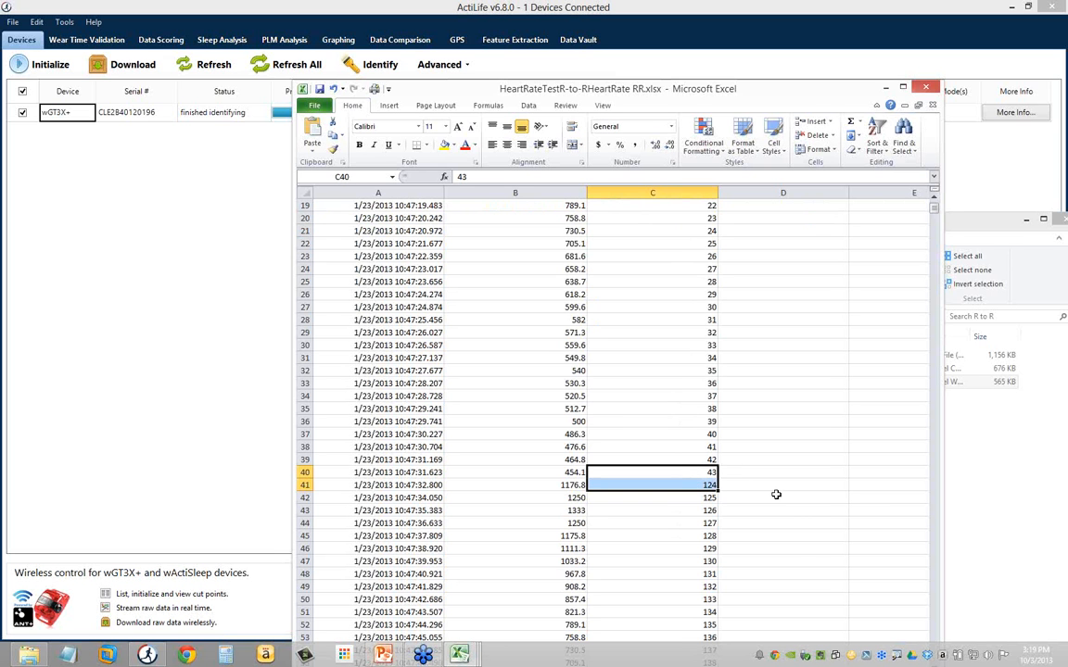
{"action": "left_click", "coordinate": [700, 485]}
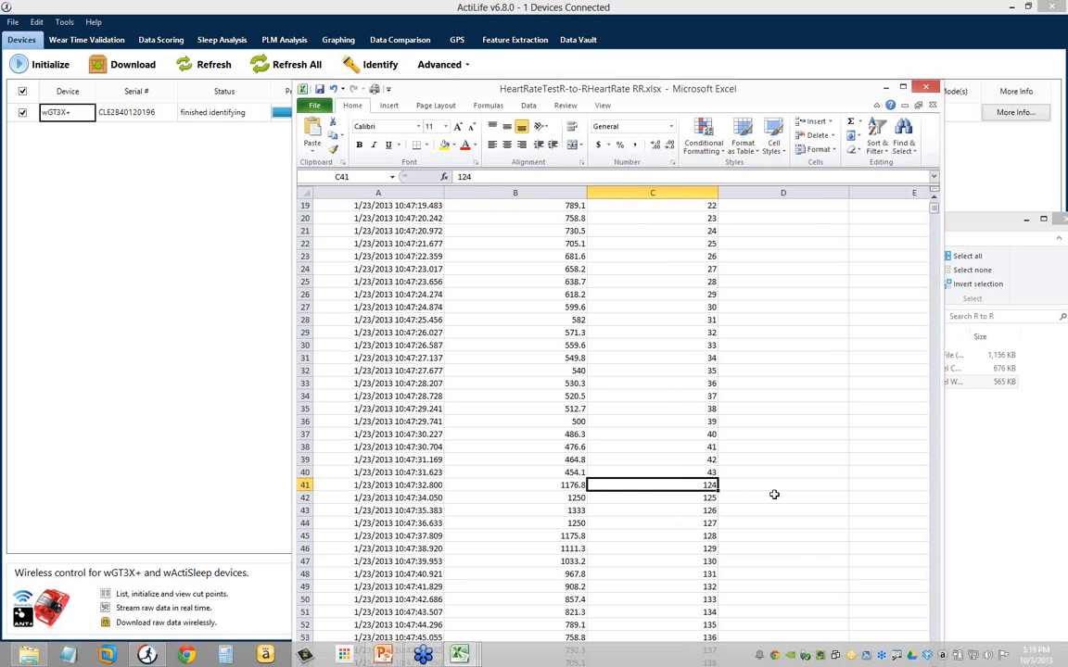
Step: Examine how the Beat Count sequence continues around rows 170 and 171
{"action": "scroll", "coordinate": [769, 469], "scroll_direction": "down", "scroll_amount": 19}
{"action": "scroll", "coordinate": [772, 460], "scroll_direction": "down", "scroll_amount": 20}
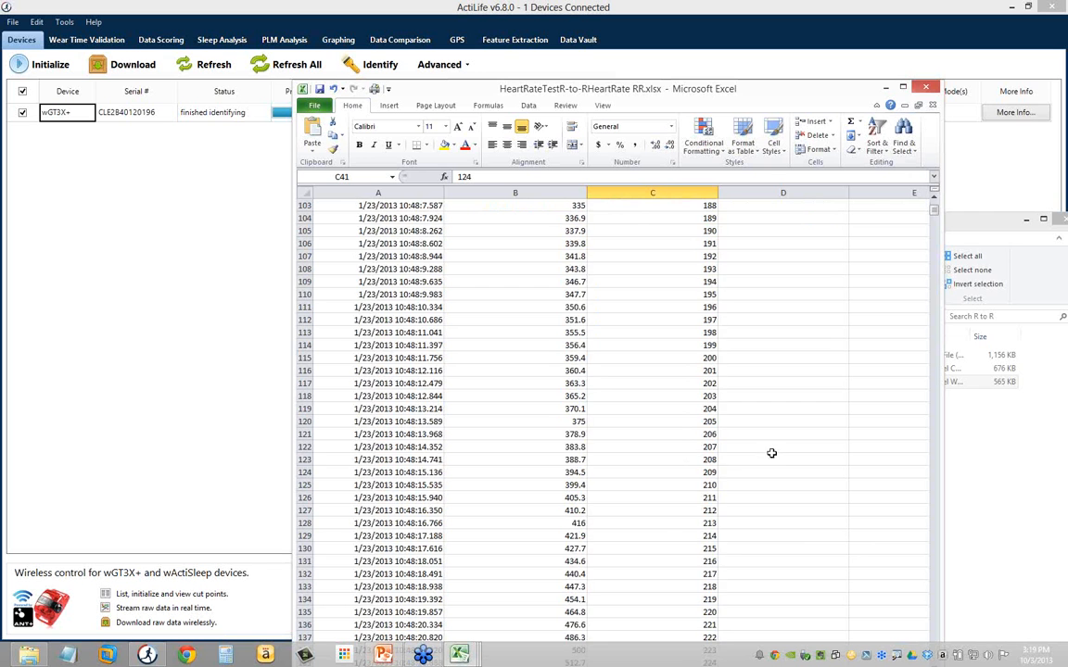
{"action": "scroll", "coordinate": [727, 500], "scroll_direction": "down", "scroll_amount": 2}
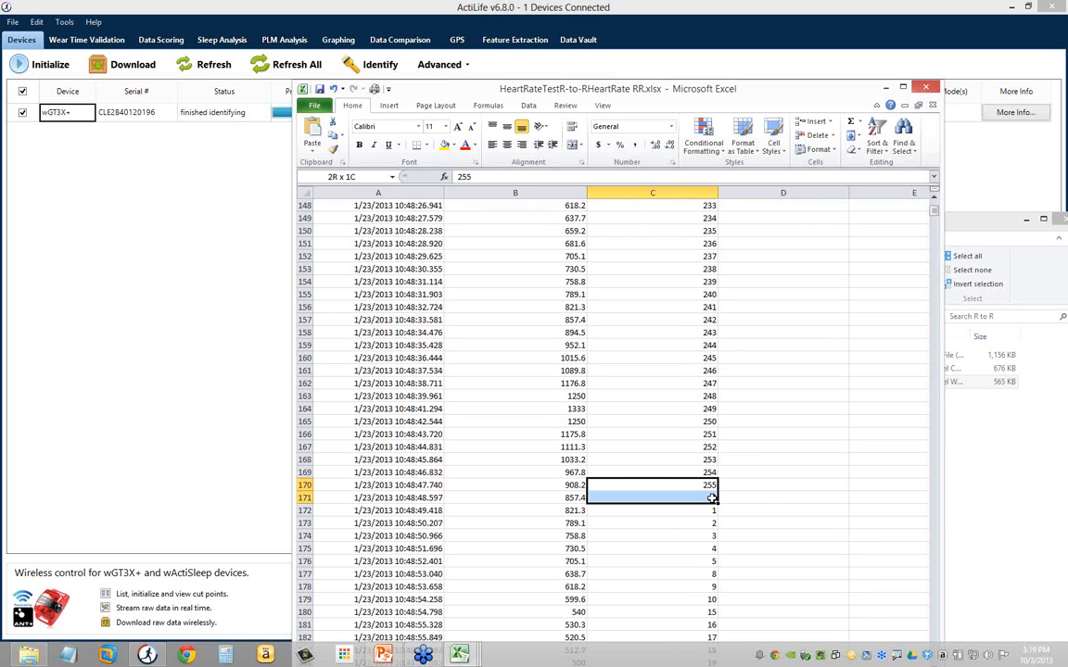
{"action": "left_click", "coordinate": [734, 435]}
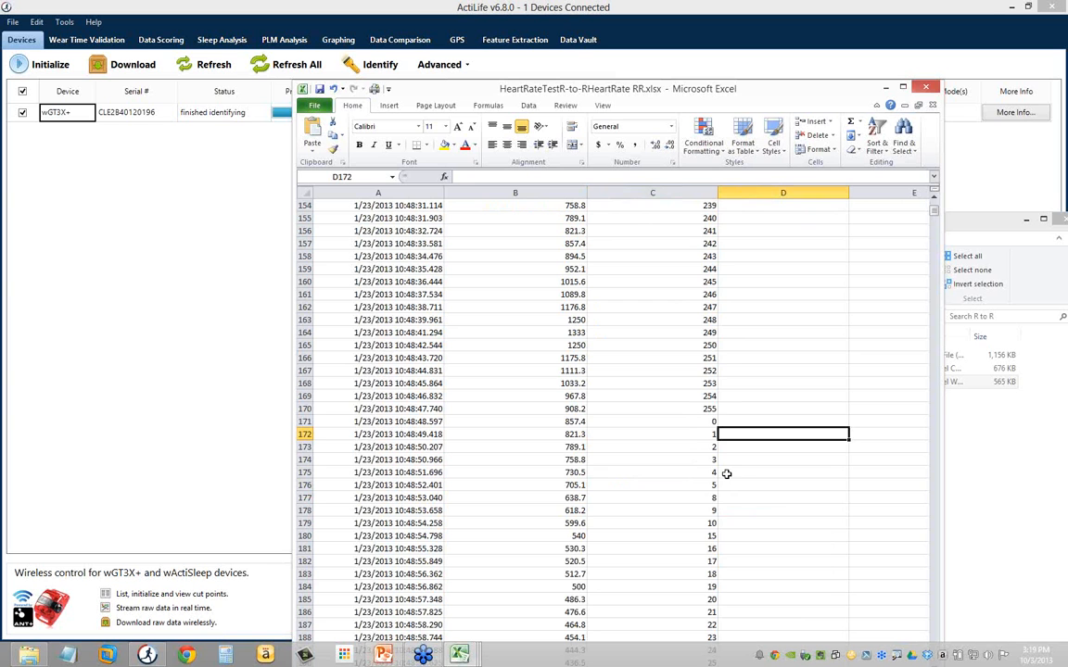
Step: Compare the Beat Count values in rows 170 and 171 with those in the rows directly below
{"action": "left_click_drag", "start_coordinate": [679, 410], "coordinate": [688, 425]}
{"action": "left_click", "coordinate": [699, 469]}
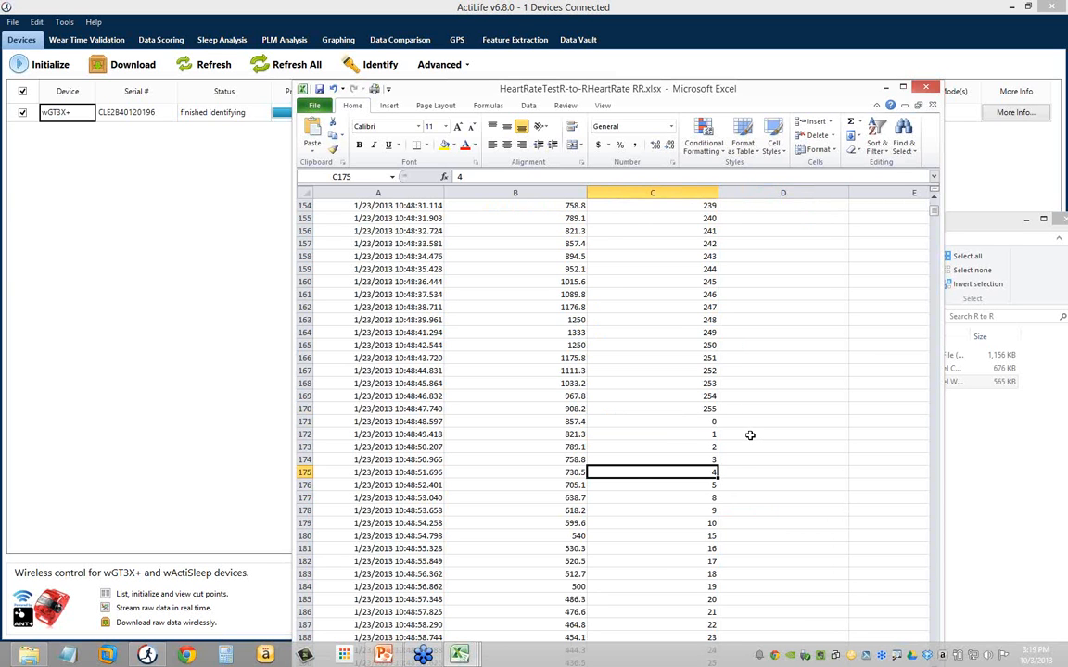
{"action": "left_click_drag", "start_coordinate": [709, 409], "coordinate": [711, 423]}
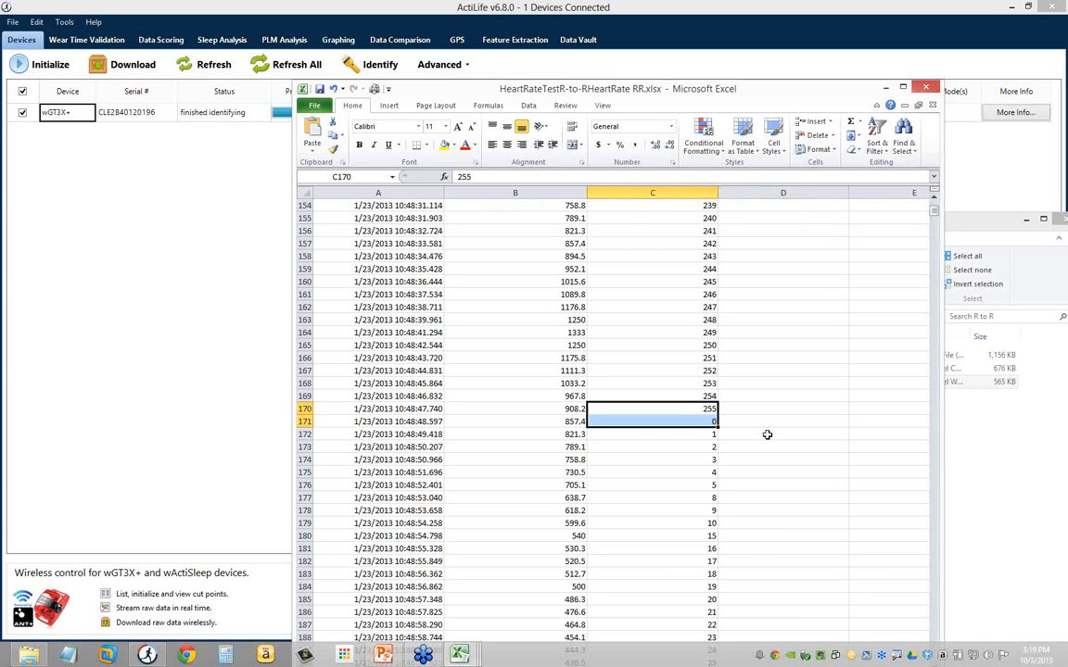
{"action": "left_click", "coordinate": [764, 421]}
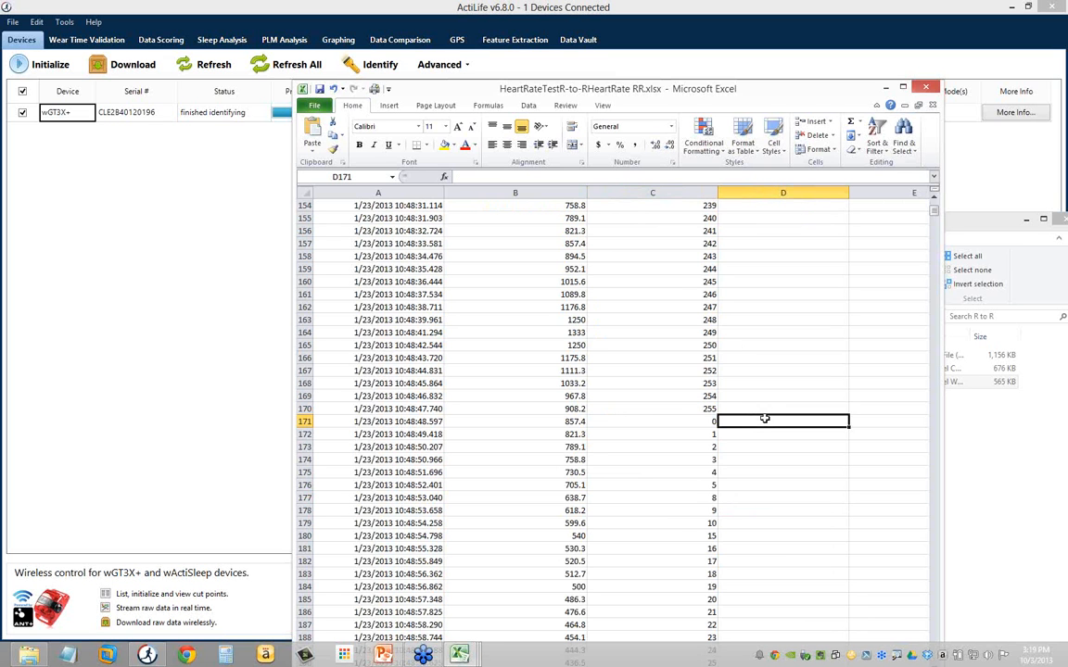
Step: Return to the beginning of the worksheet and examine the timestamp, time since last beat and Beat Count in rows 3 to 10
{"action": "scroll", "coordinate": [839, 197], "scroll_direction": "up", "scroll_amount": 20}
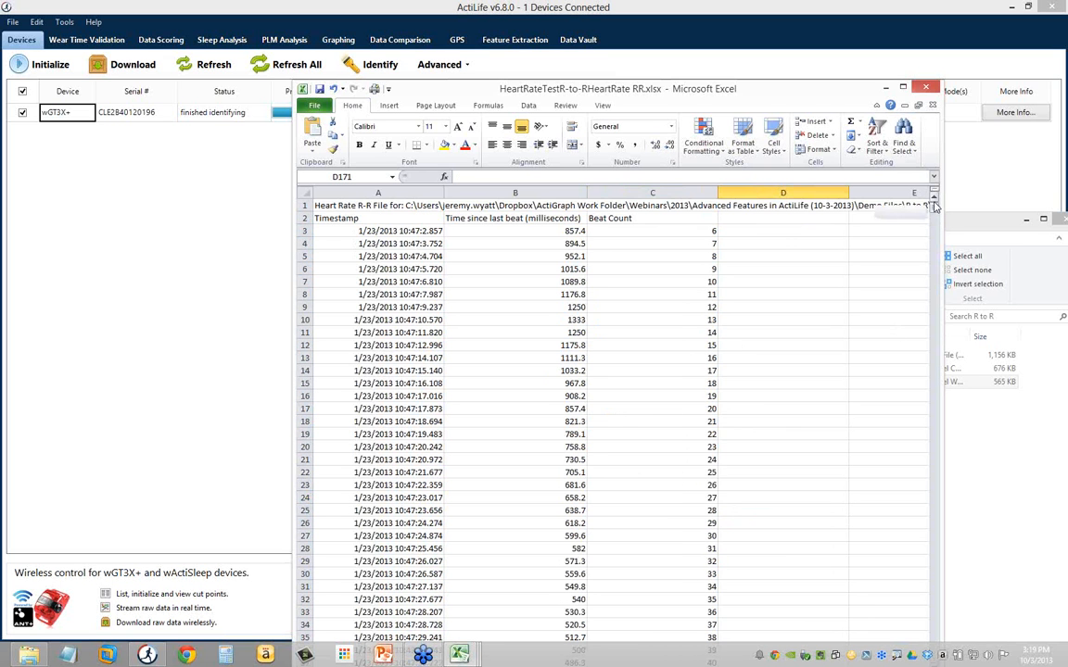
{"action": "left_click", "coordinate": [346, 244]}
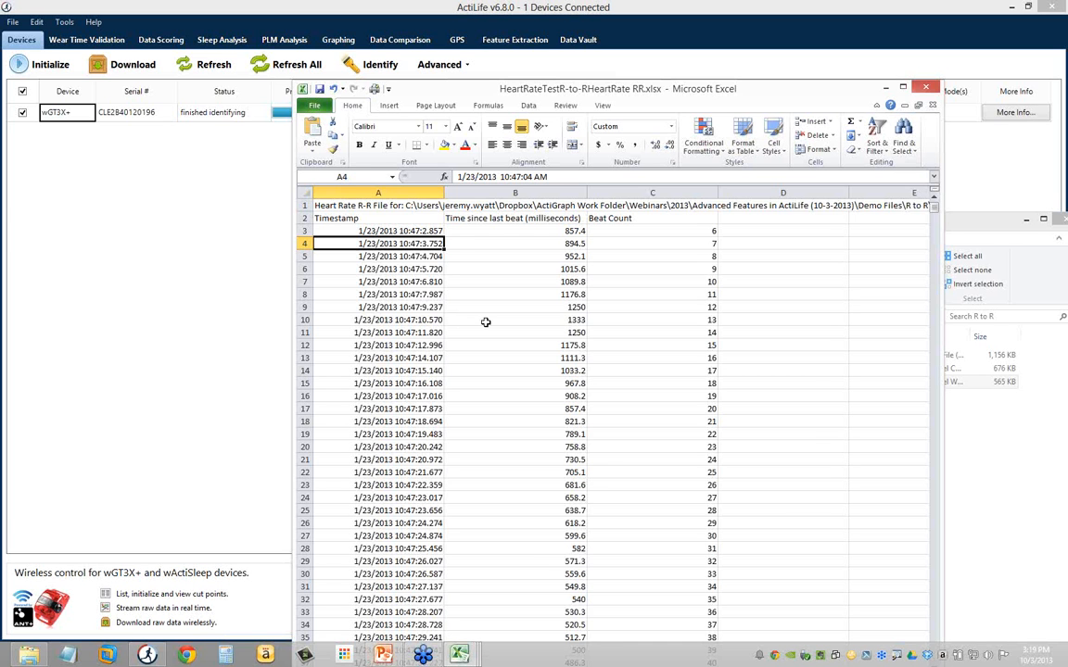
{"action": "left_click", "coordinate": [477, 310]}
{"action": "left_click", "coordinate": [431, 243]}
{"action": "left_click", "coordinate": [426, 231]}
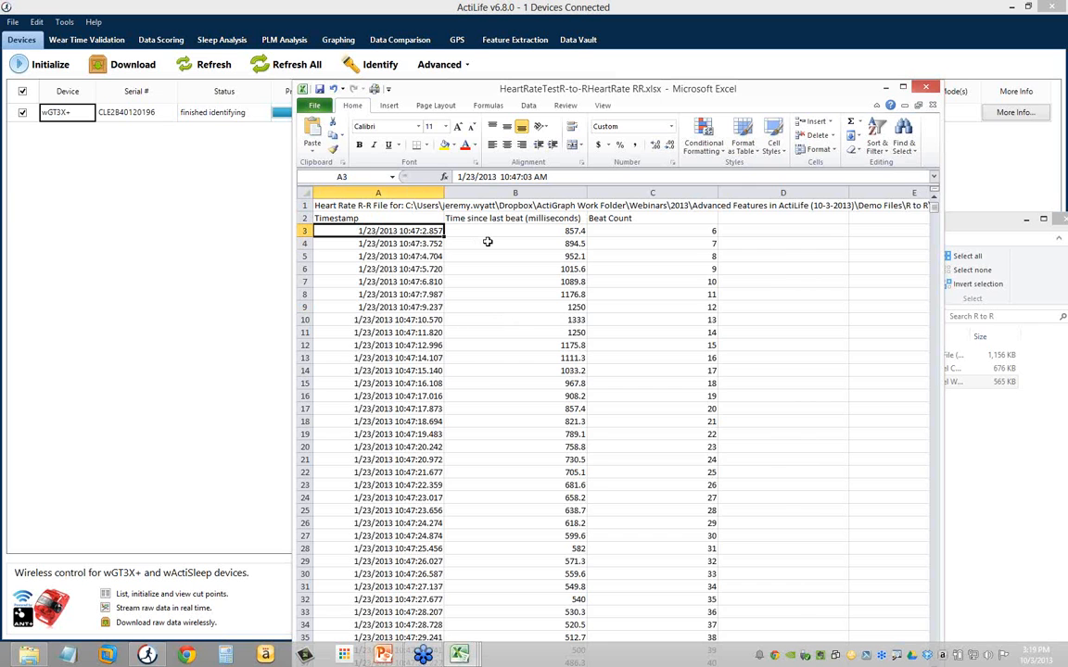
{"action": "left_click", "coordinate": [501, 268]}
{"action": "left_click_drag", "start_coordinate": [398, 231], "coordinate": [686, 265]}
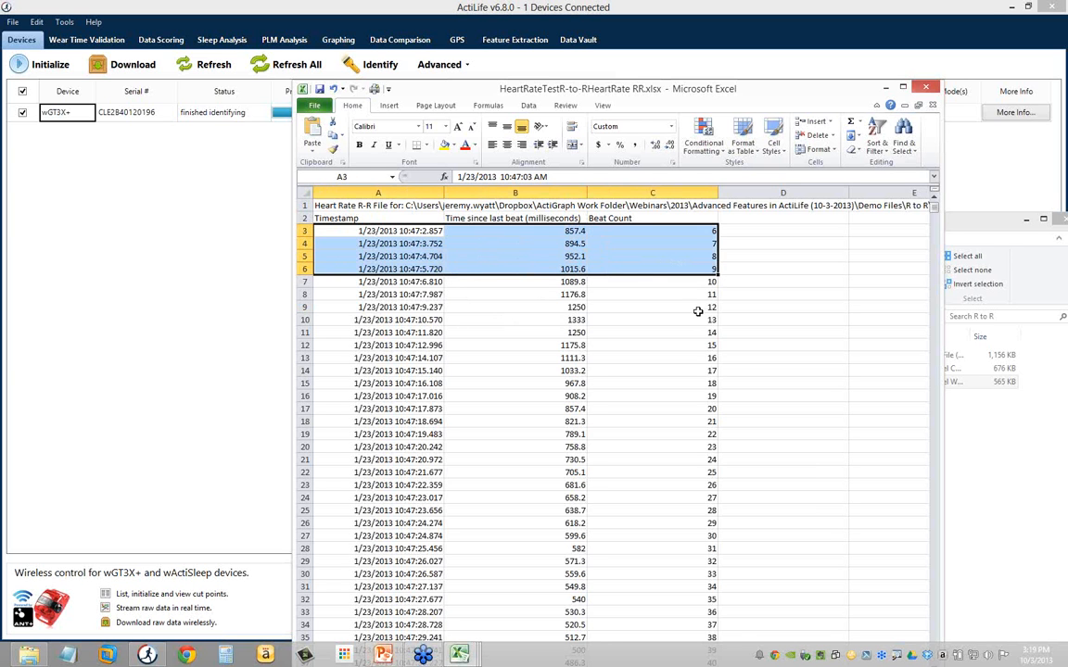
{"action": "left_click", "coordinate": [688, 309]}
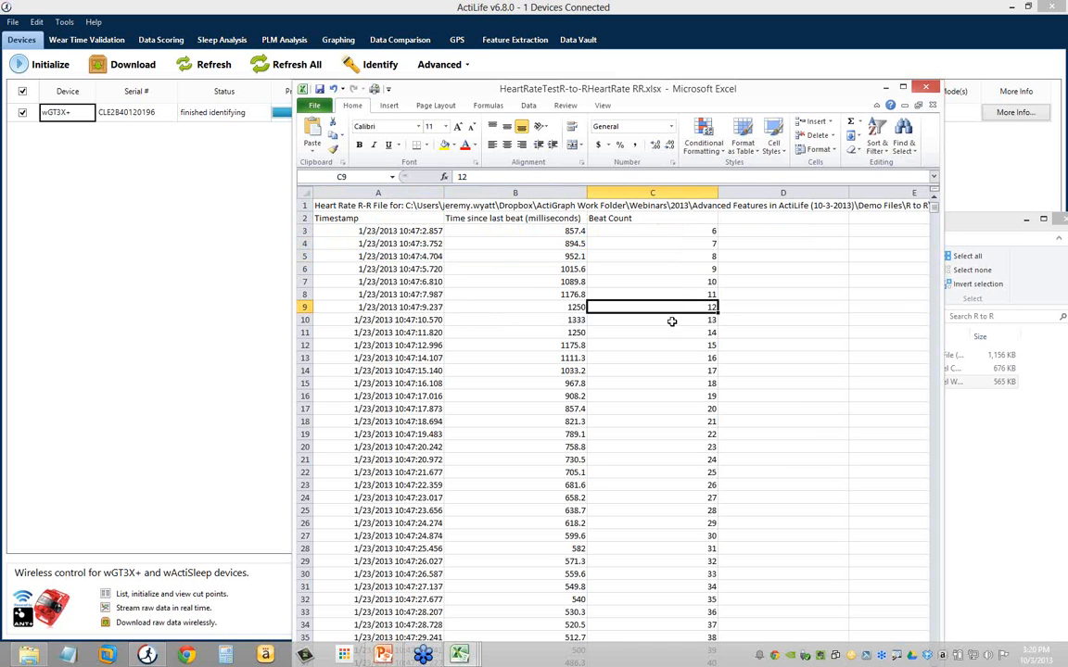
{"action": "left_click", "coordinate": [640, 295]}
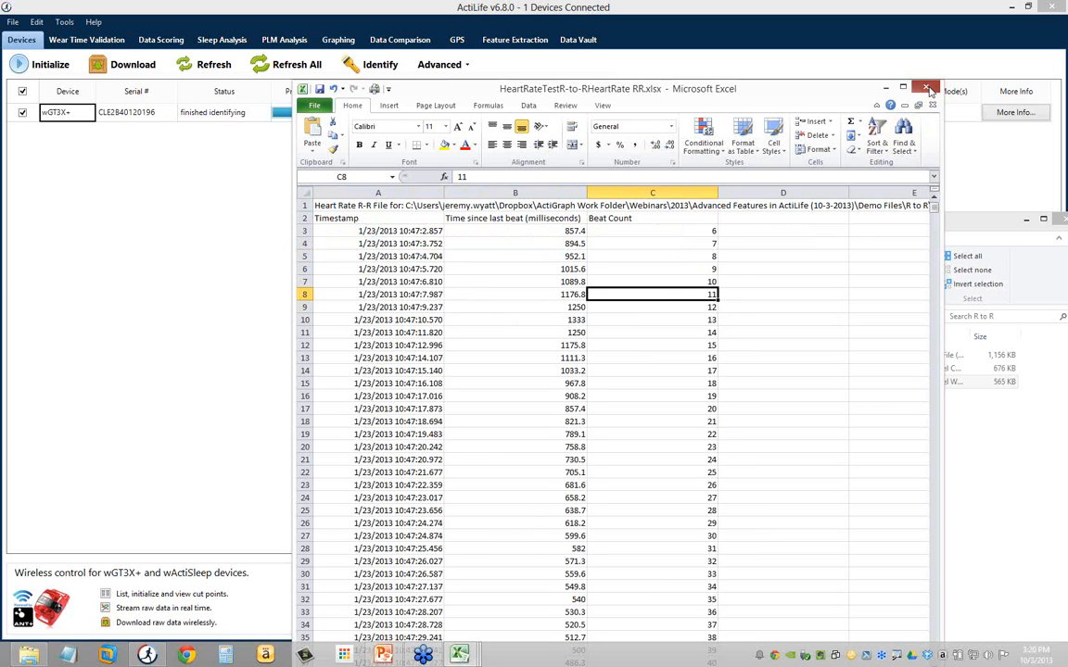
Step: Close the heart rate R-R workbook and switch back to ActiLife
{"action": "left_click", "coordinate": [930, 90]}
{"action": "left_click", "coordinate": [926, 88]}
{"action": "left_click", "coordinate": [532, 343]}
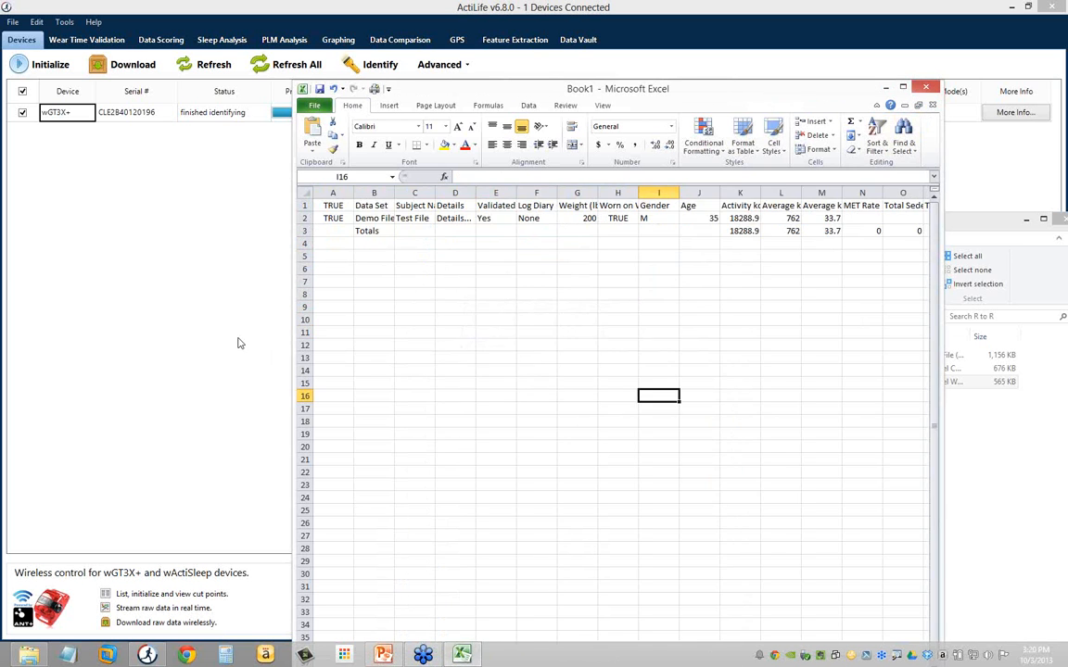
{"action": "left_click", "coordinate": [14, 22]}
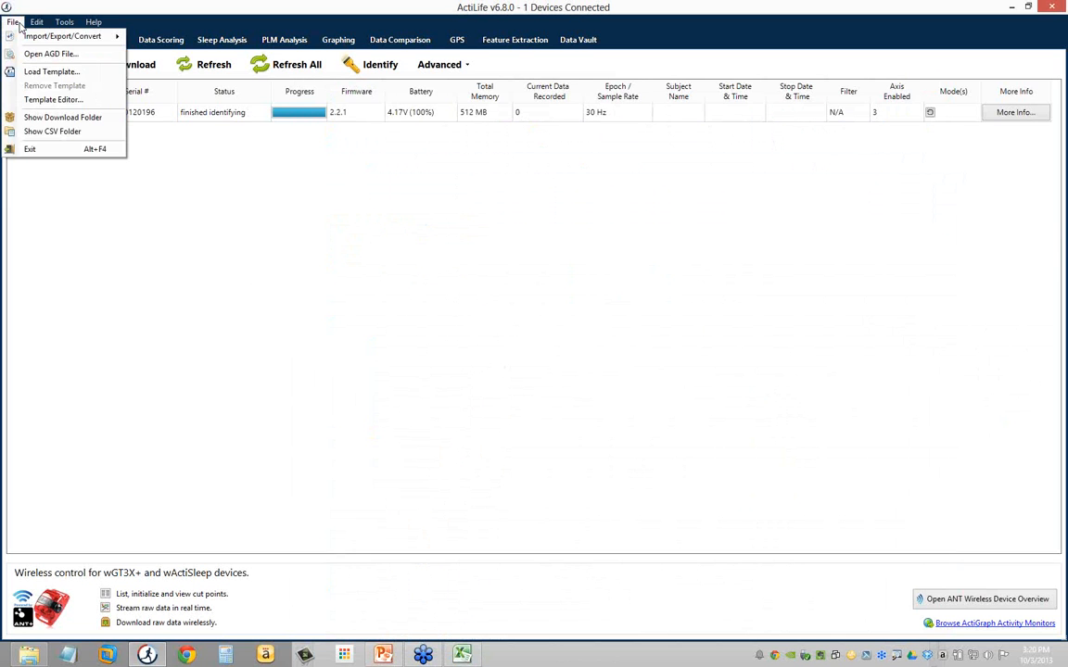
{"action": "left_click", "coordinate": [17, 23]}
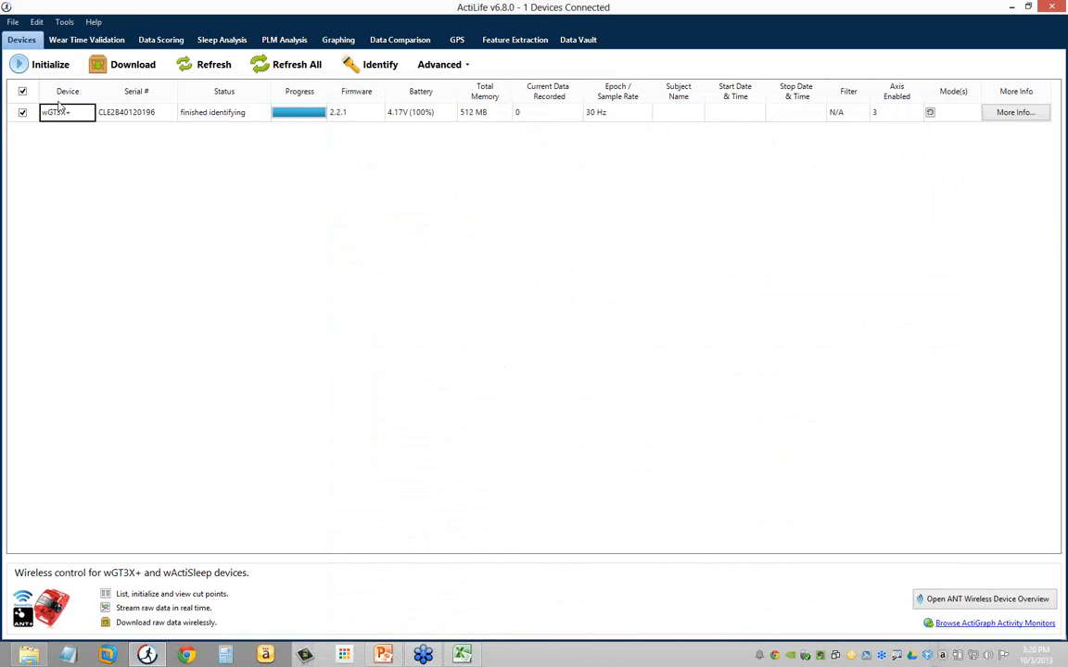
Step: Start the visual GT3X to CSV conversion and load Full Day.gt3x from the Raw Data folder inside Demo Files
{"action": "left_click", "coordinate": [14, 23]}
{"action": "mouse_move", "coordinate": [43, 38]}
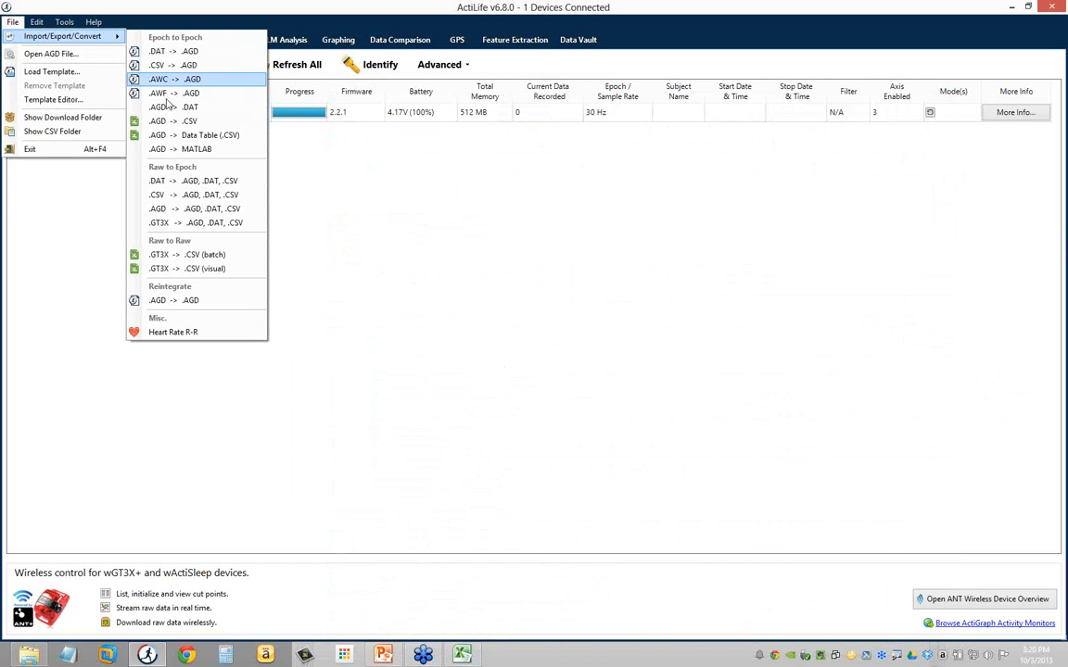
{"action": "left_click", "coordinate": [228, 269]}
{"action": "left_click", "coordinate": [302, 210]}
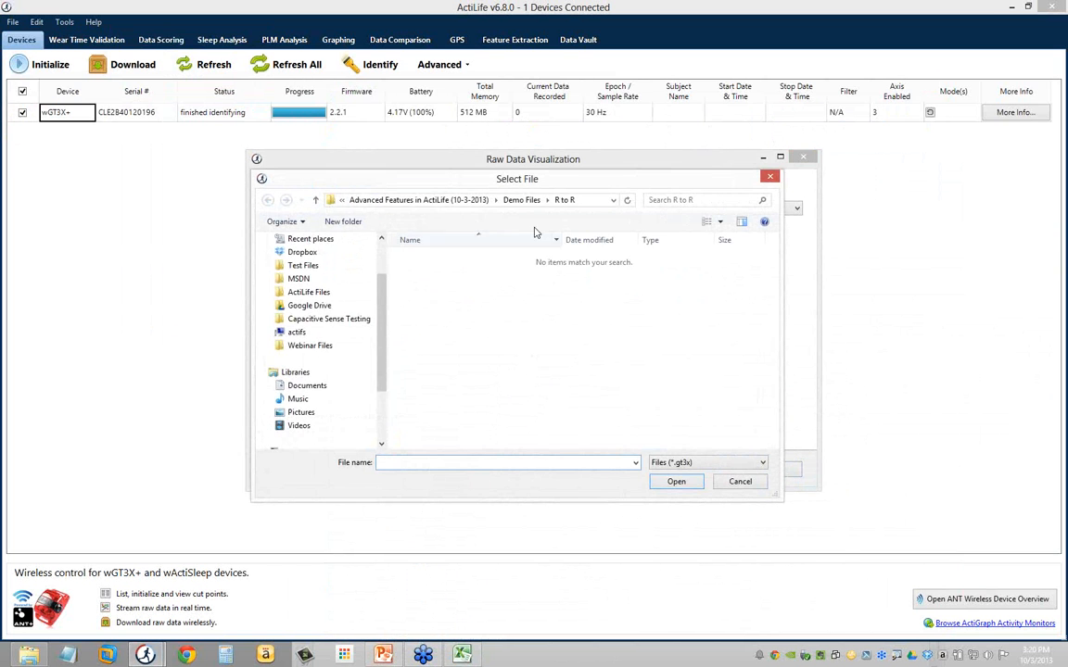
{"action": "left_click", "coordinate": [521, 199]}
{"action": "double_click", "coordinate": [460, 297]}
{"action": "left_click", "coordinate": [445, 265]}
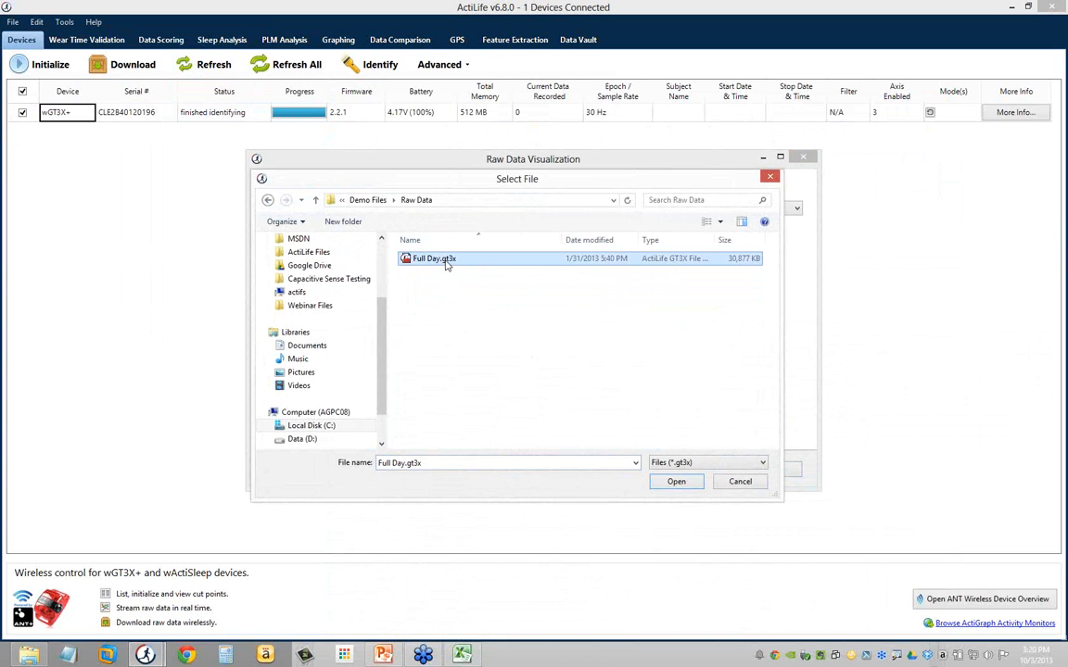
{"action": "left_click", "coordinate": [676, 481]}
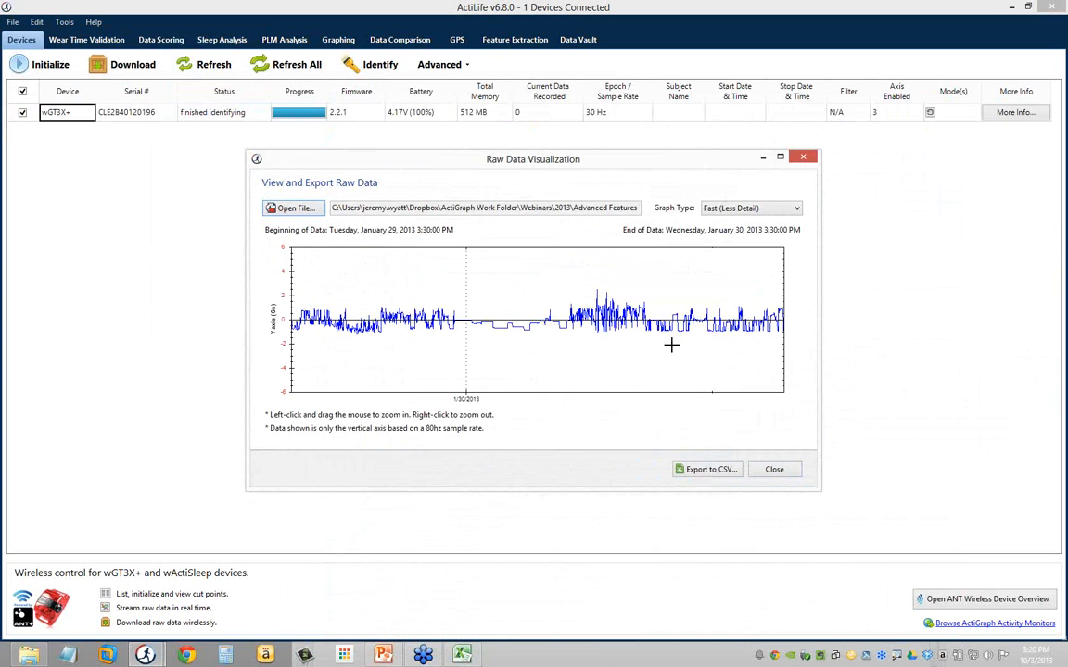
Step: Set the graph type of the raw data visualization to Slow (More Detail)
{"action": "left_click_drag", "start_coordinate": [425, 155], "coordinate": [446, 159]}
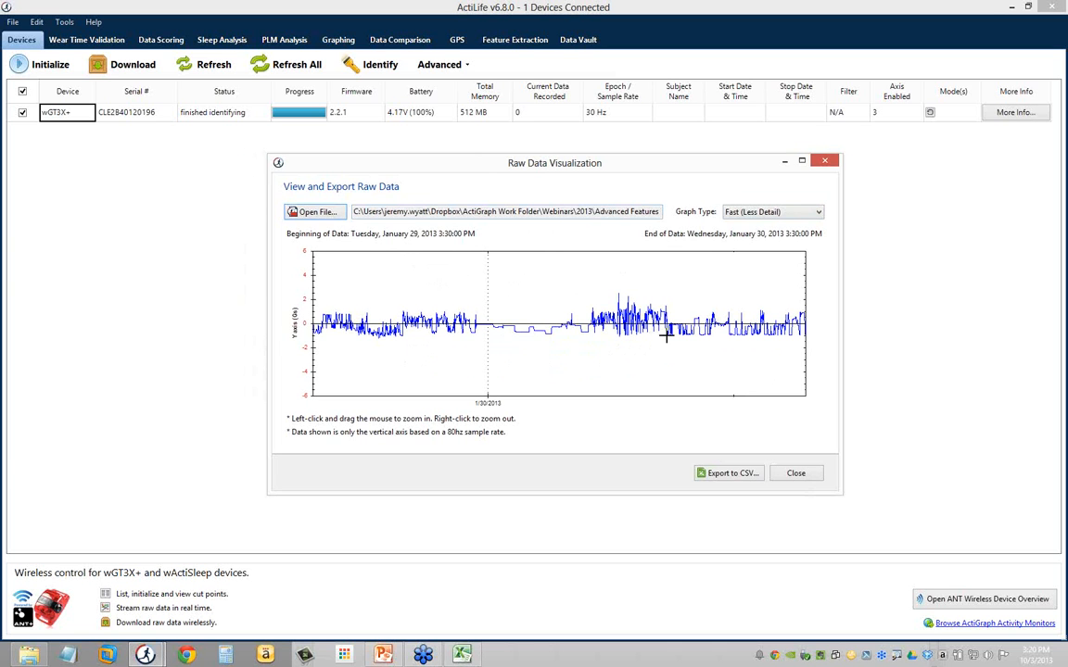
{"action": "left_click", "coordinate": [751, 212]}
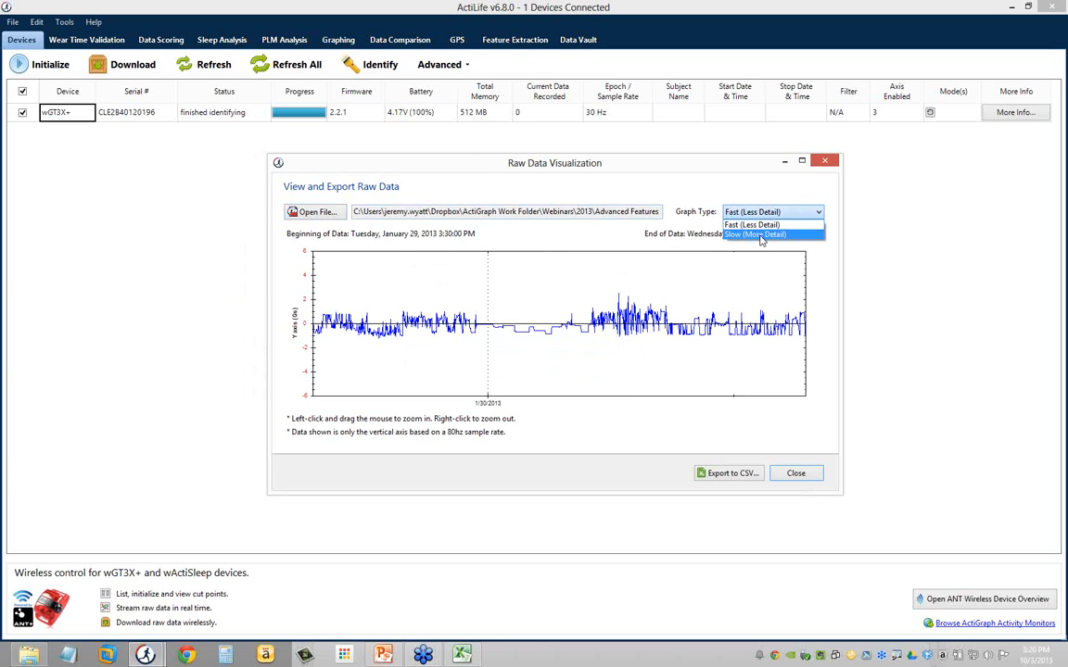
{"action": "left_click", "coordinate": [759, 235]}
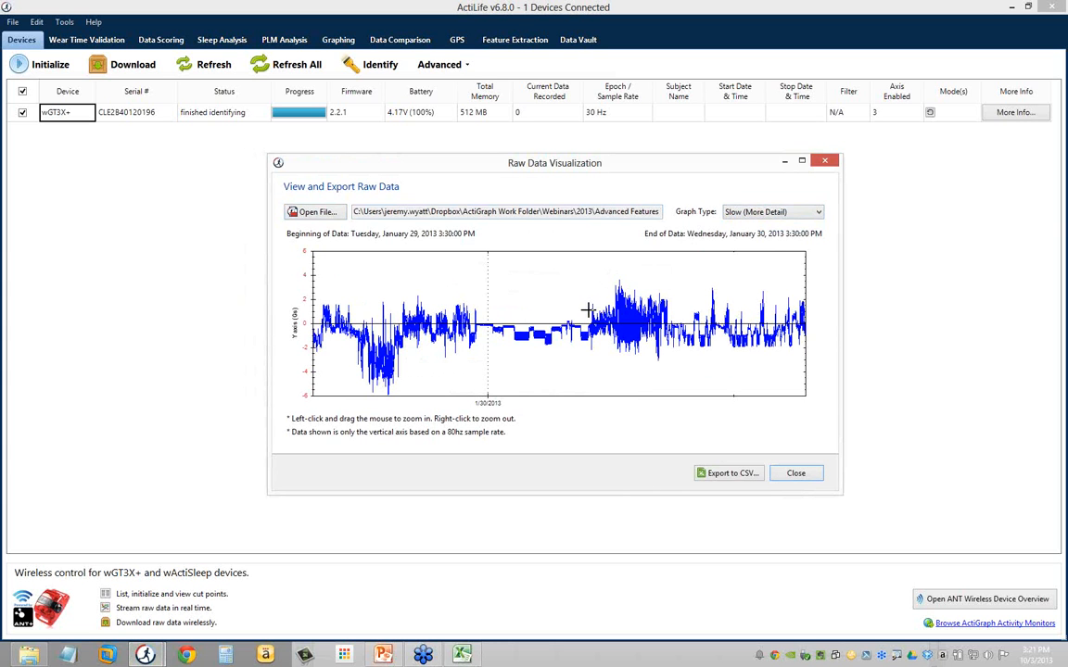
Step: Zoom the raw data graph to January 30, 2013, from 6:14 AM to 7:50 AM, and close the visualization
{"action": "left_click_drag", "start_coordinate": [673, 309], "coordinate": [669, 310]}
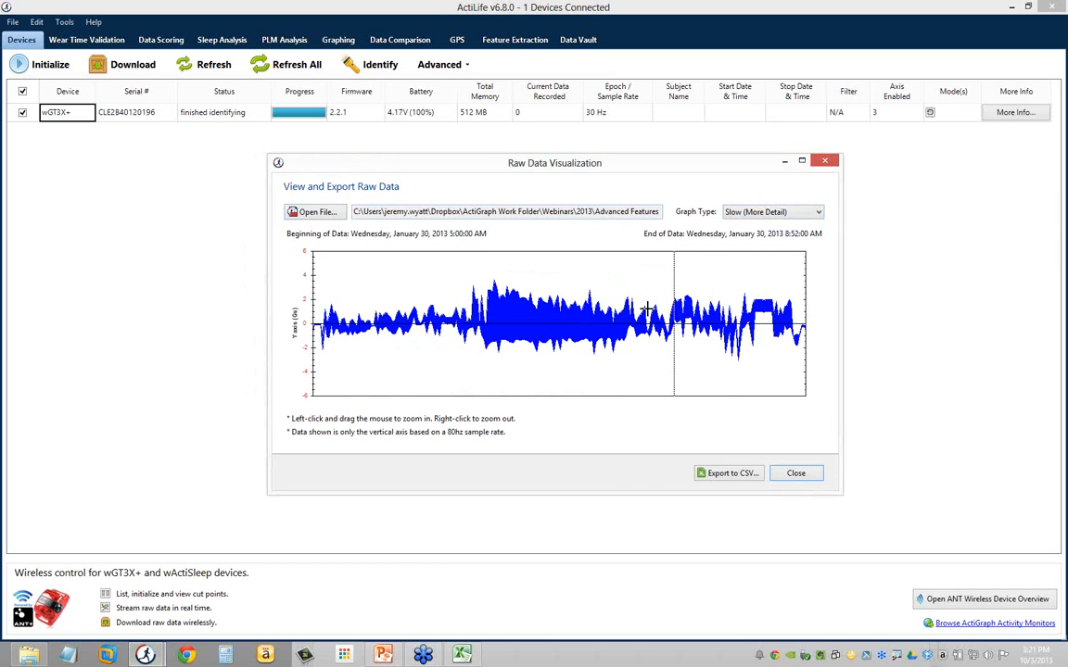
{"action": "left_click_drag", "start_coordinate": [470, 295], "coordinate": [667, 346]}
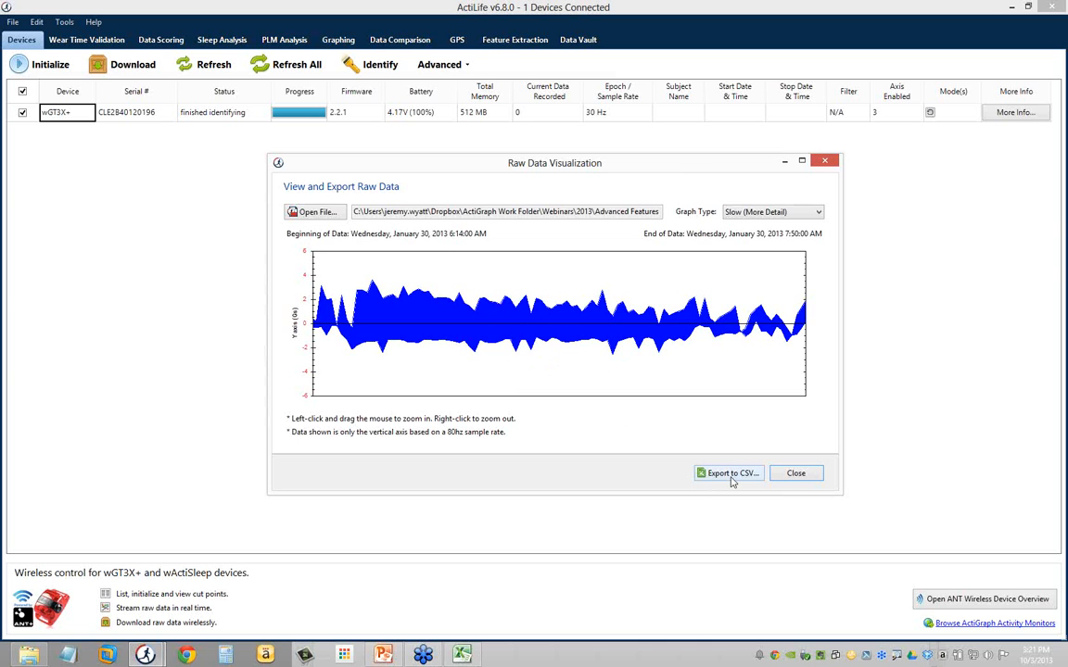
{"action": "left_click", "coordinate": [794, 475]}
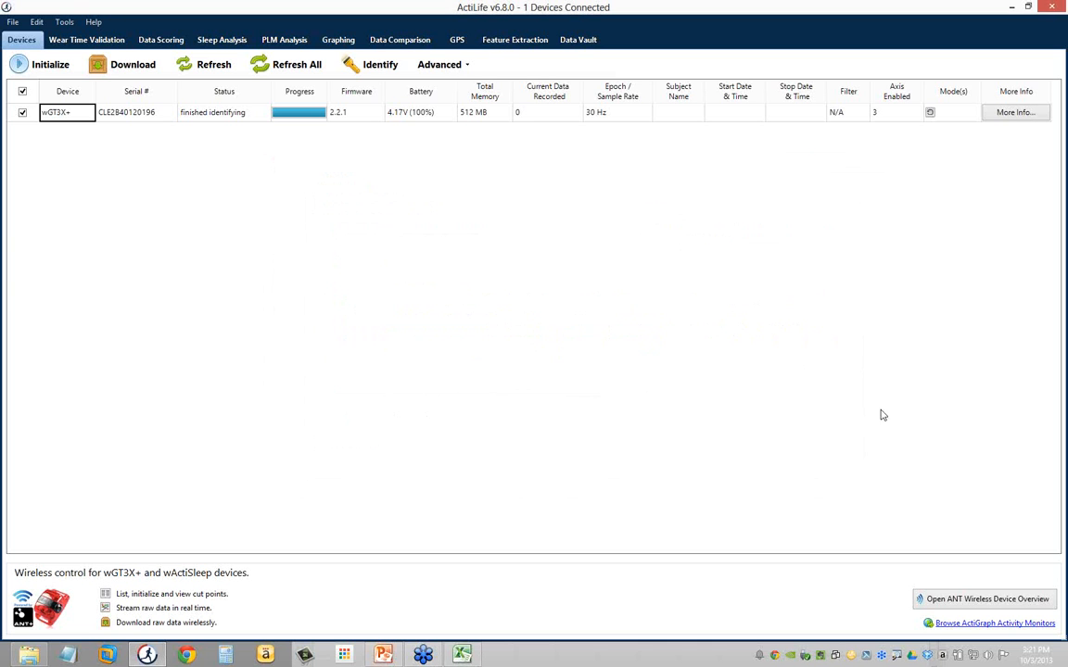
Step: Run feature extraction on Full Day.gt3x with time-domain X Min and frequency-domain X Dominant Frequency, using 10-second windows
{"action": "left_click", "coordinate": [512, 40]}
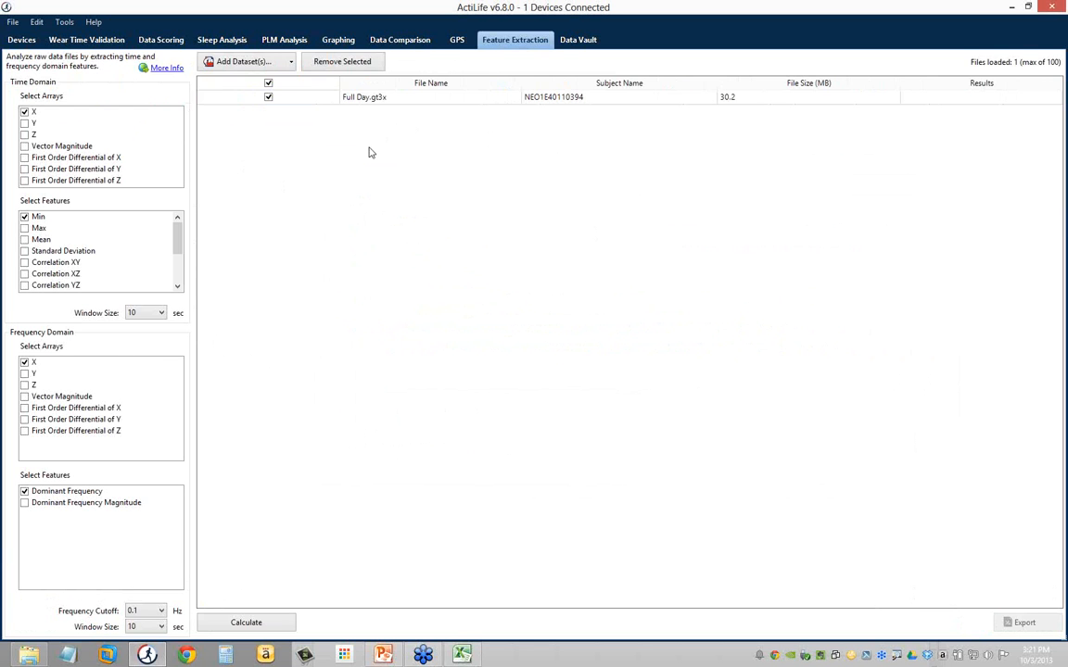
{"action": "left_click", "coordinate": [339, 97]}
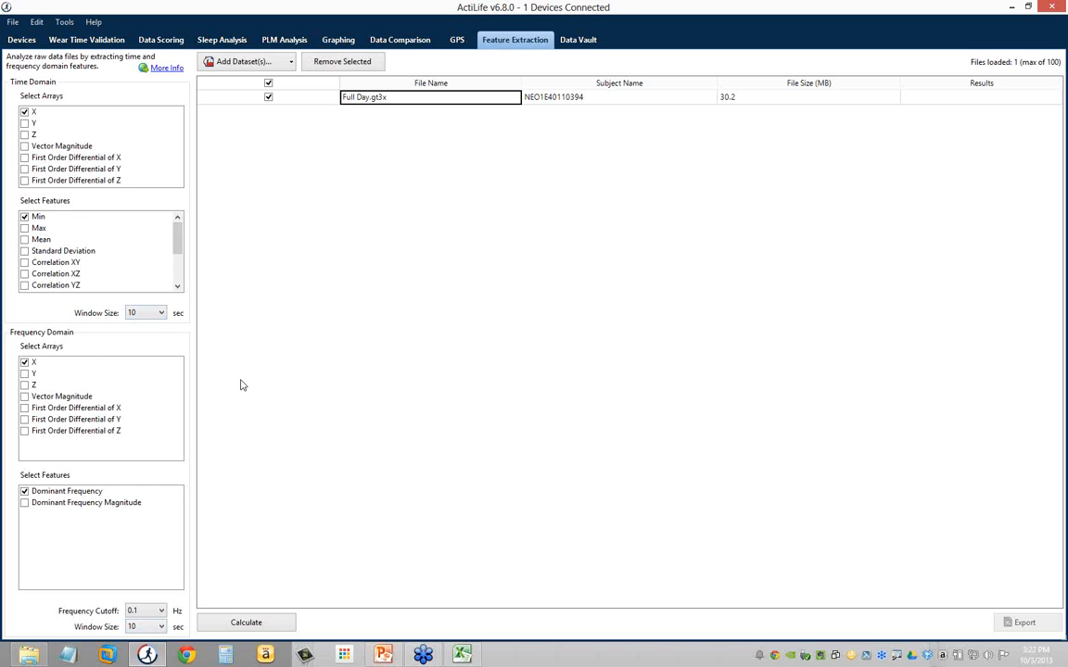
{"action": "left_click", "coordinate": [283, 623]}
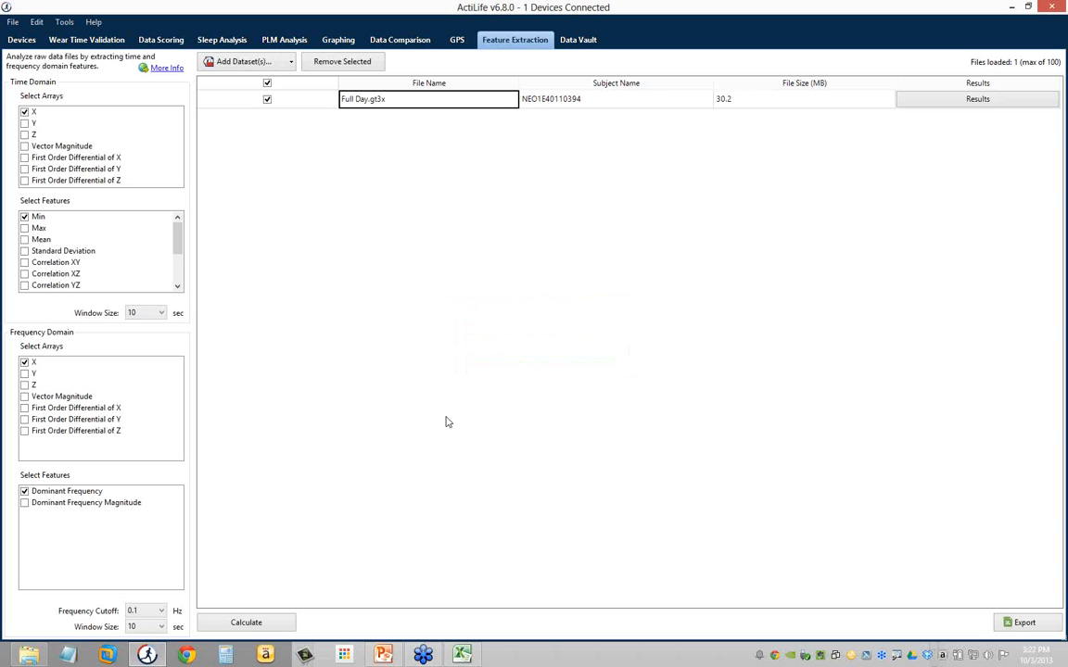
Step: Open the feature extraction results and examine the timestamps, X minimum and dominant frequency of the first 10-second epochs
{"action": "left_click", "coordinate": [987, 107]}
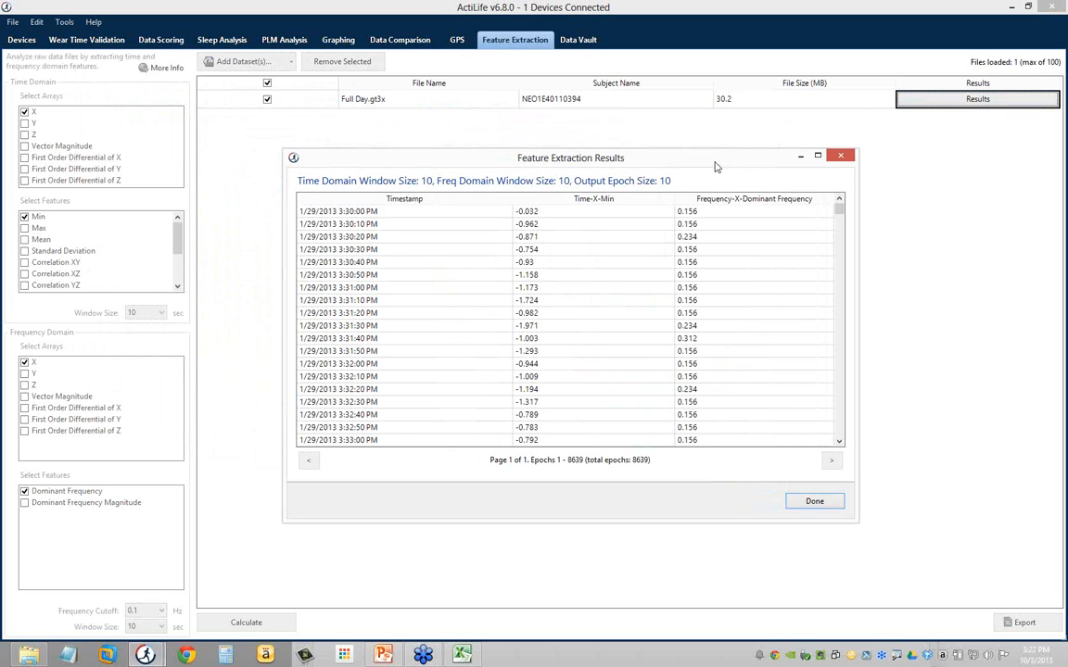
{"action": "left_click", "coordinate": [354, 211]}
{"action": "left_click", "coordinate": [386, 225]}
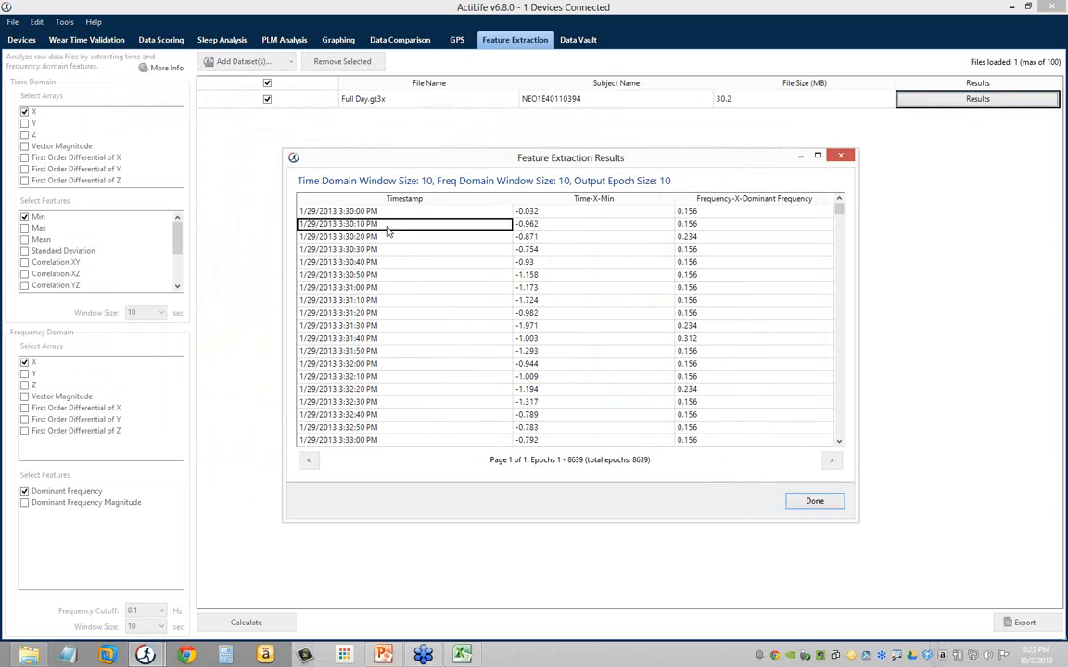
{"action": "left_click", "coordinate": [398, 238]}
{"action": "left_click", "coordinate": [398, 250]}
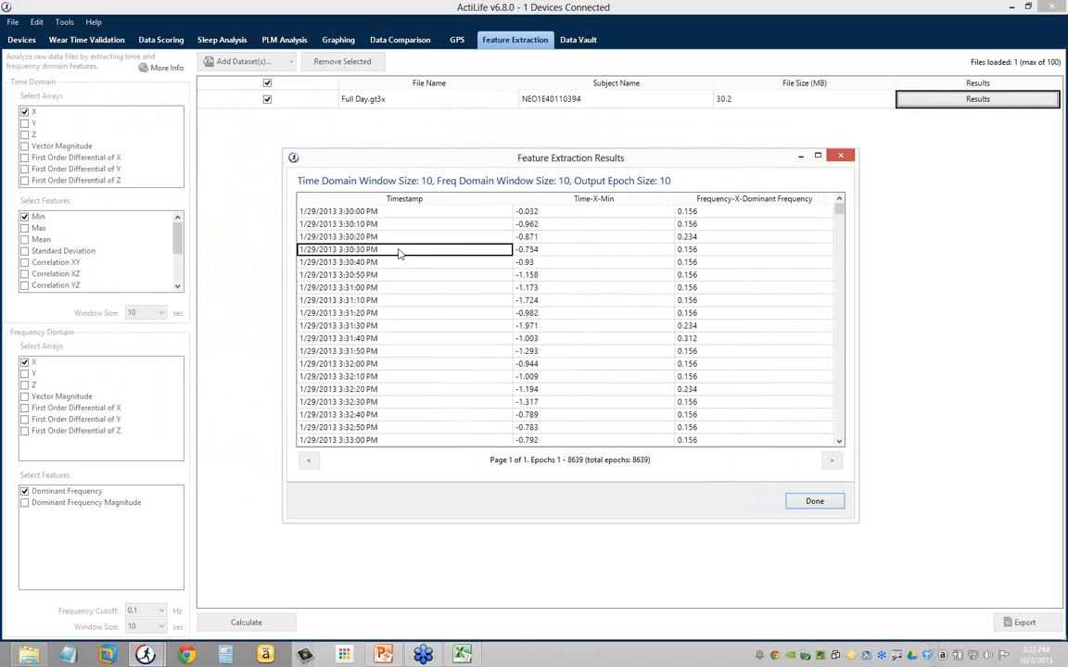
{"action": "left_click", "coordinate": [399, 264]}
{"action": "left_click", "coordinate": [404, 275]}
{"action": "left_click", "coordinate": [547, 276]}
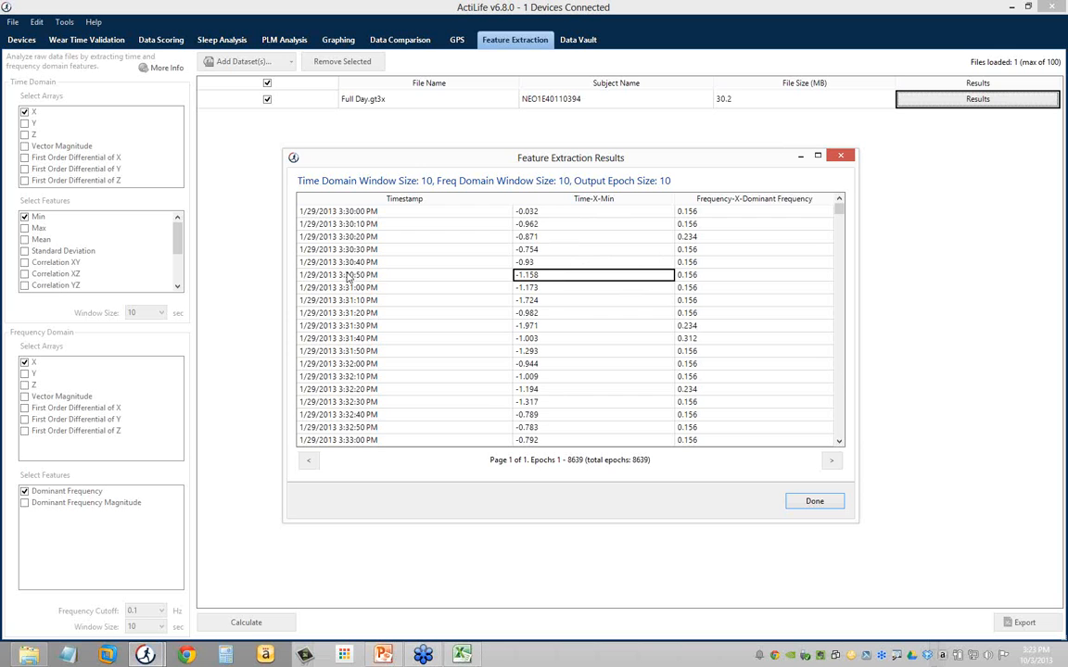
{"action": "key", "text": "Down"}
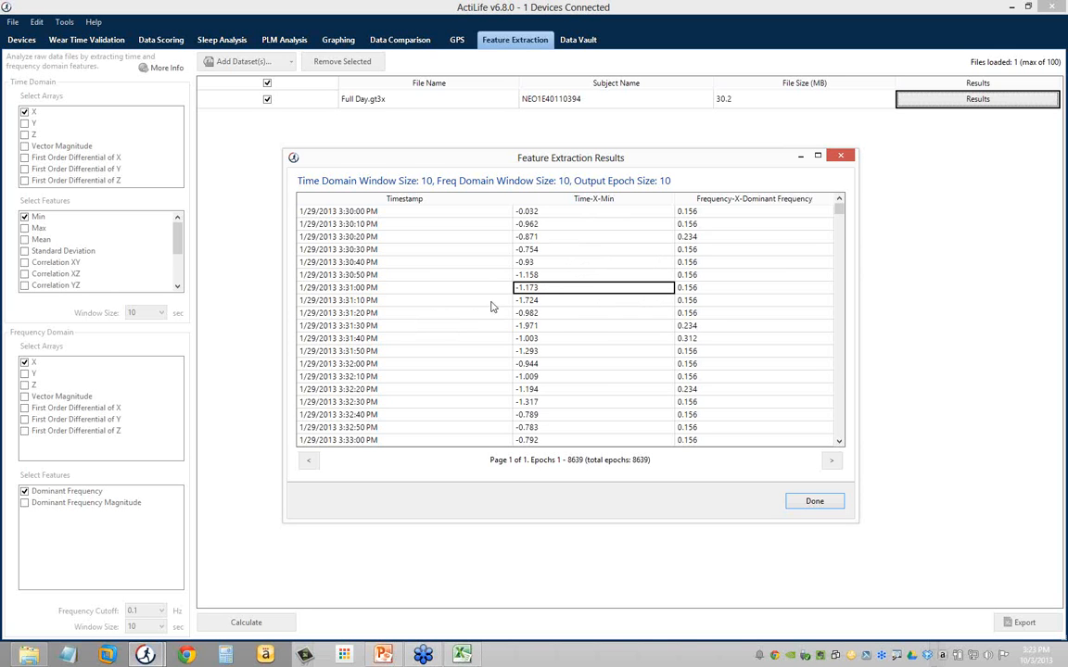
{"action": "left_click", "coordinate": [710, 288]}
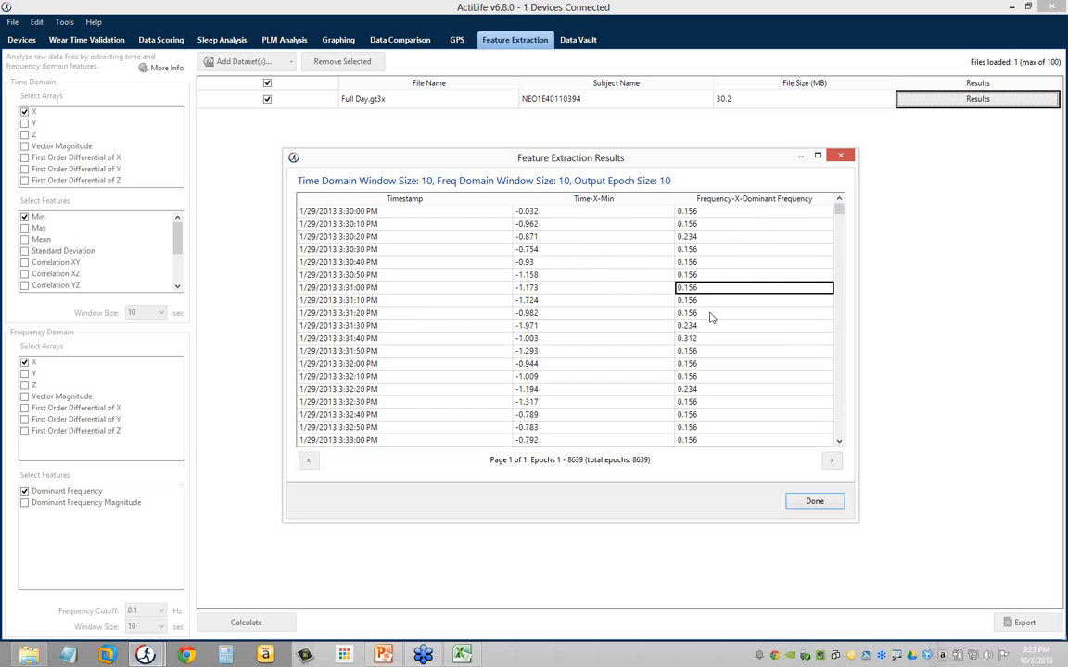
Step: Look through the following epochs for changes in the X dominant frequency, up to the 4:07:10 PM epoch
{"action": "scroll", "coordinate": [710, 315], "scroll_direction": "down", "scroll_amount": 3}
{"action": "scroll", "coordinate": [710, 317], "scroll_direction": "down", "scroll_amount": 20}
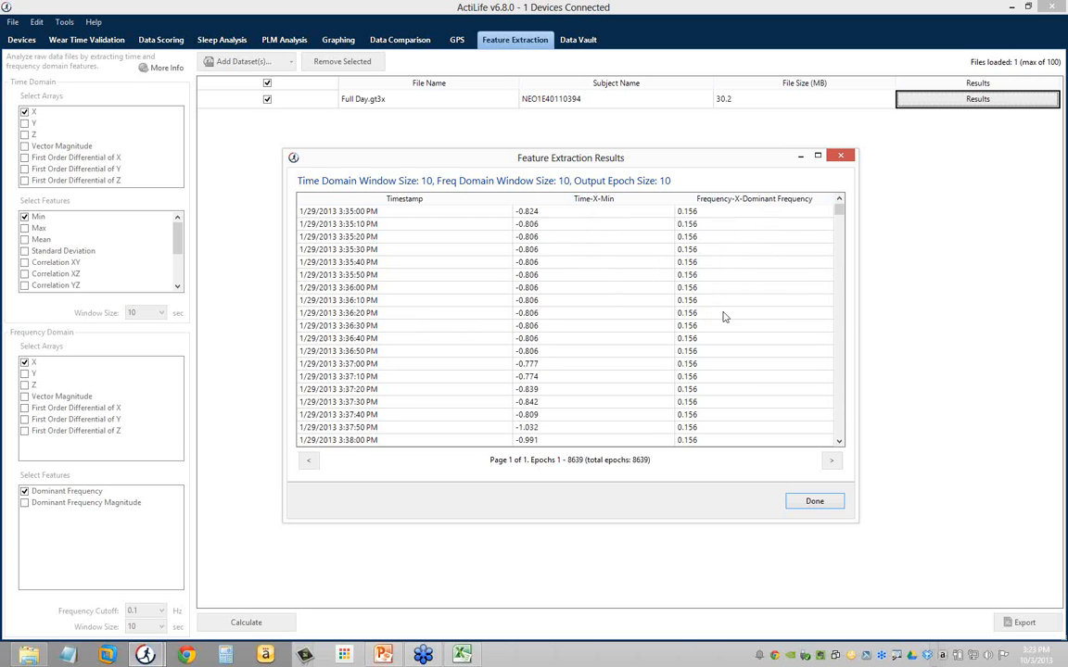
{"action": "scroll", "coordinate": [725, 350], "scroll_direction": "down", "scroll_amount": 20}
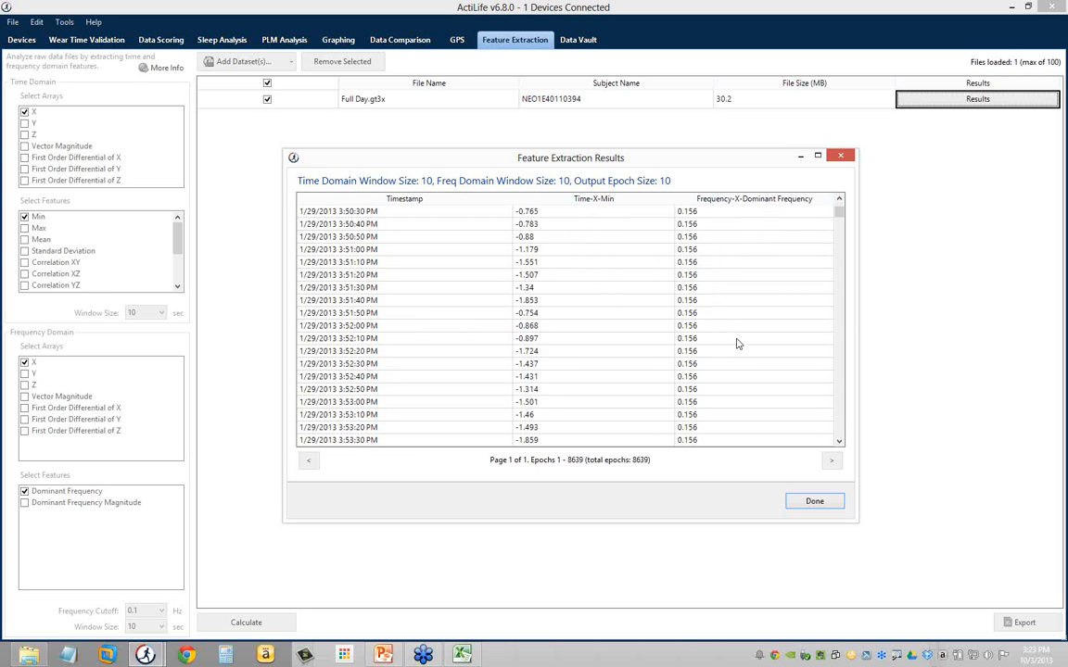
{"action": "scroll", "coordinate": [740, 344], "scroll_direction": "down", "scroll_amount": 17}
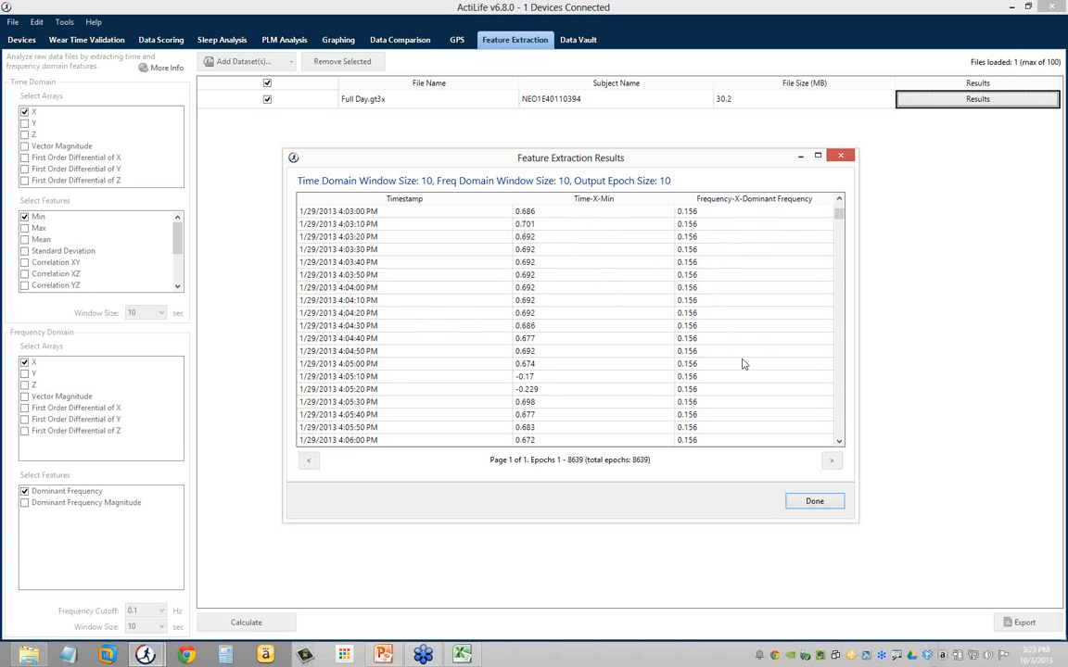
{"action": "left_click", "coordinate": [702, 343]}
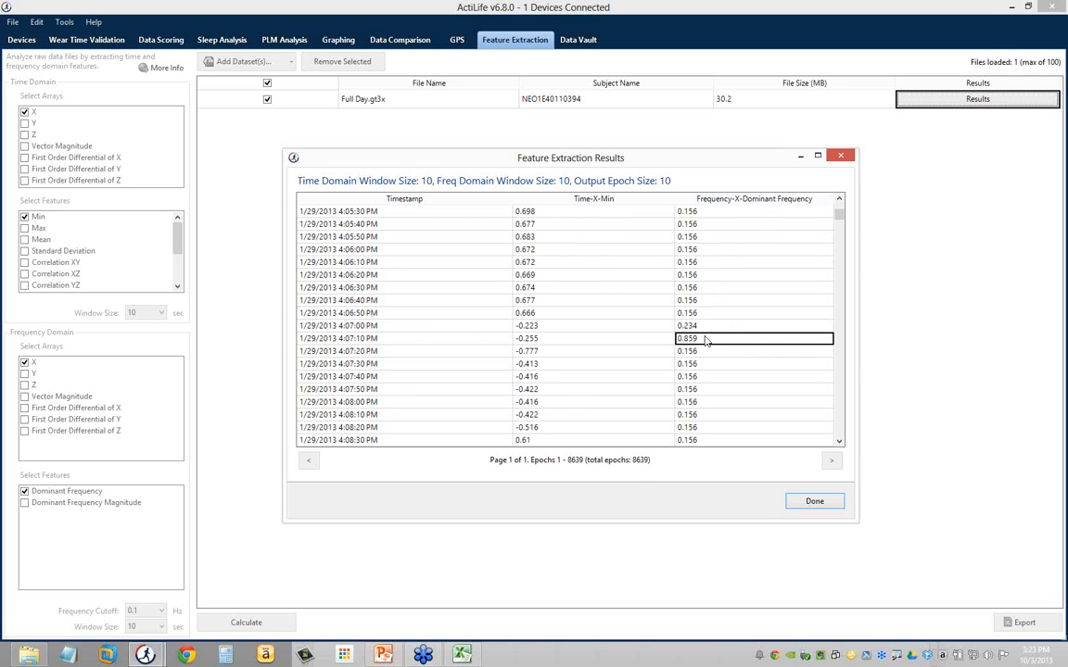
Step: Examine the X minimum and dominant frequency of the 4:07:10 PM and 6:12:40 PM epochs, and close the feature extraction results
{"action": "left_click_drag", "start_coordinate": [374, 339], "coordinate": [708, 341]}
{"action": "left_click", "coordinate": [609, 341]}
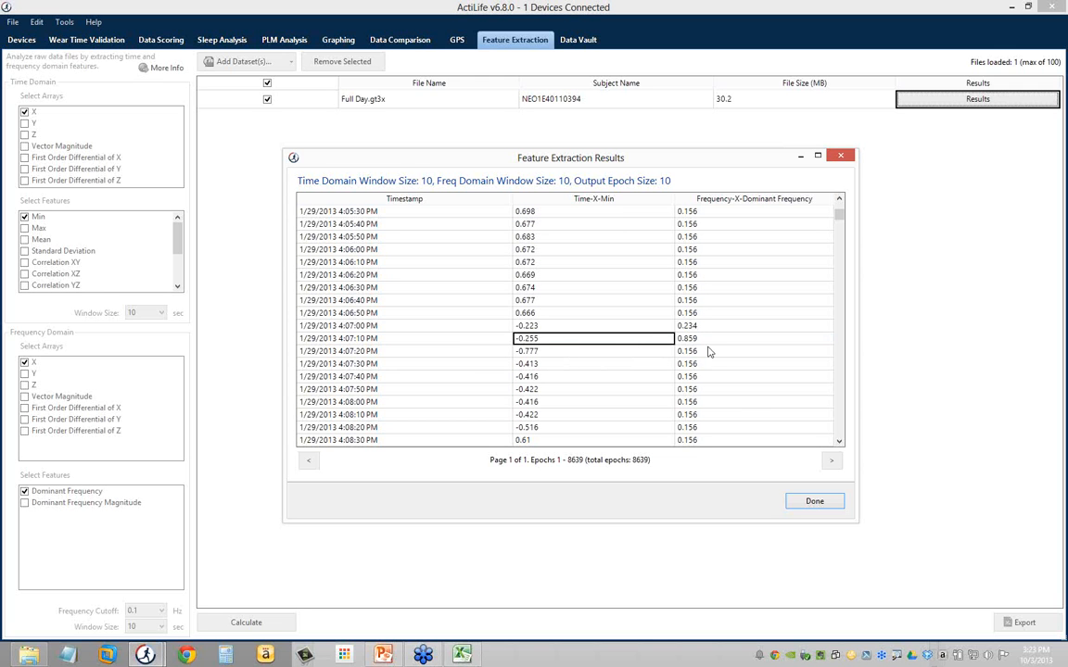
{"action": "key", "text": "Tab"}
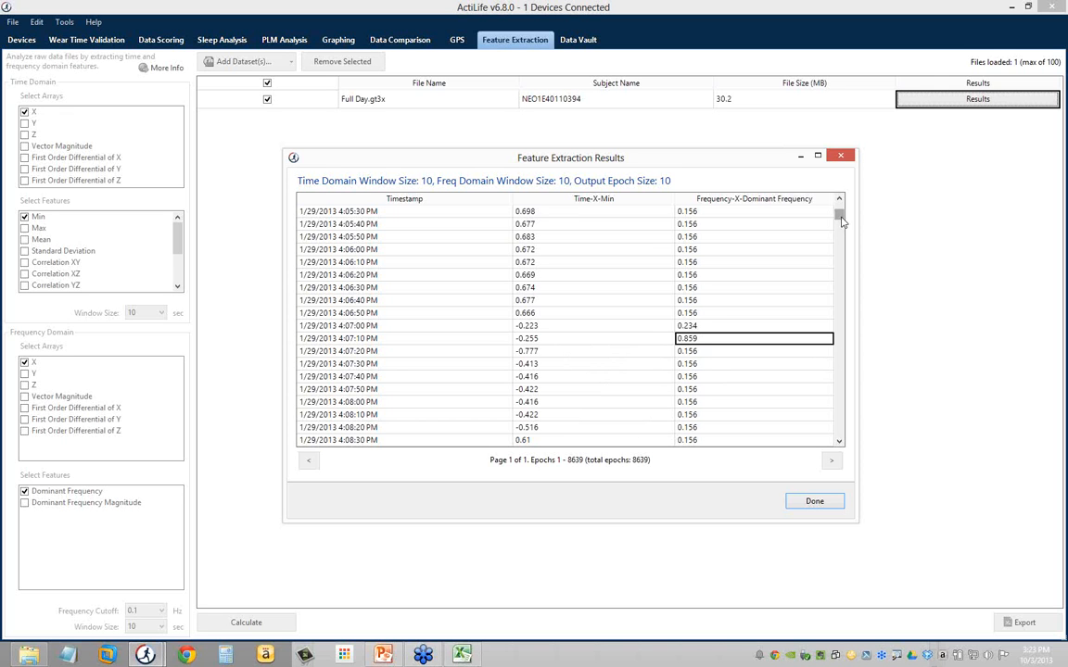
{"action": "left_click_drag", "start_coordinate": [841, 220], "coordinate": [839, 240]}
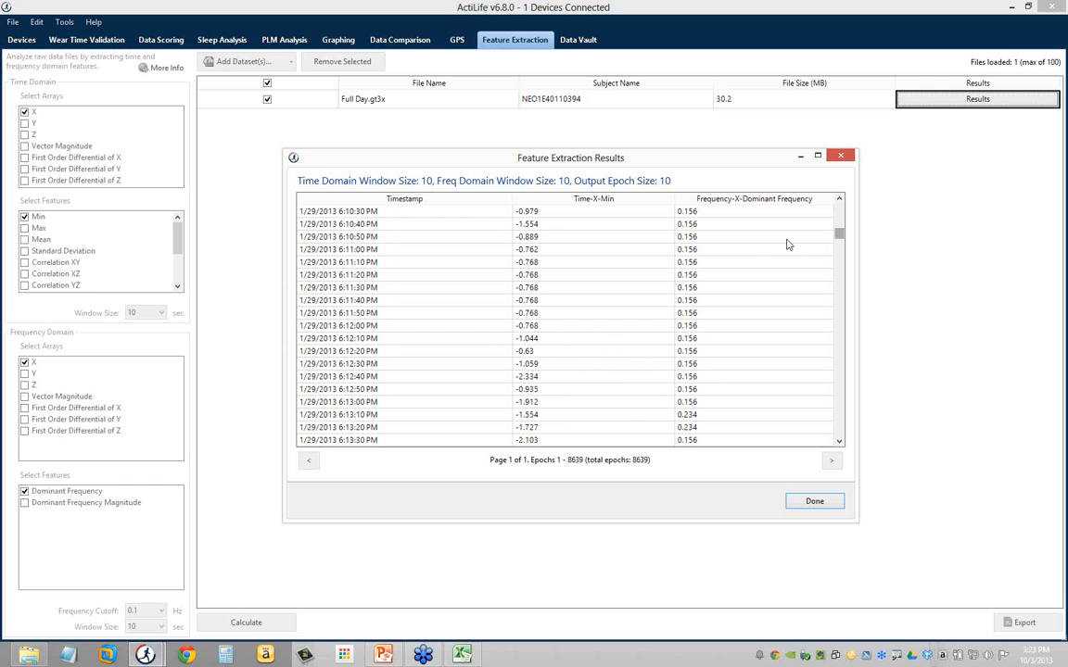
{"action": "left_click", "coordinate": [704, 377]}
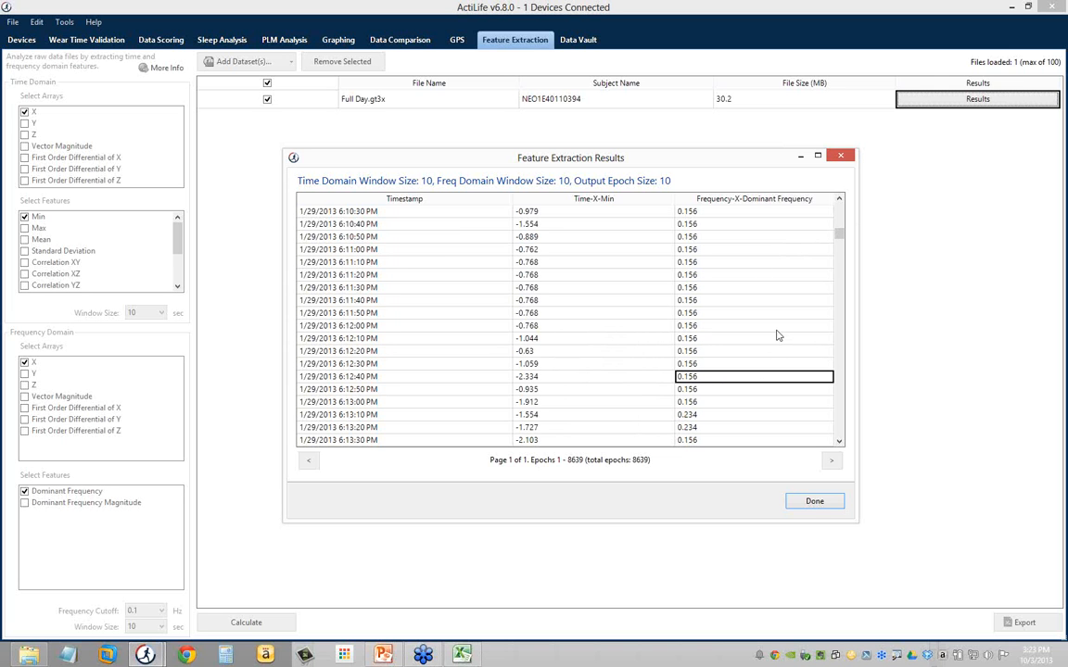
{"action": "left_click", "coordinate": [812, 502]}
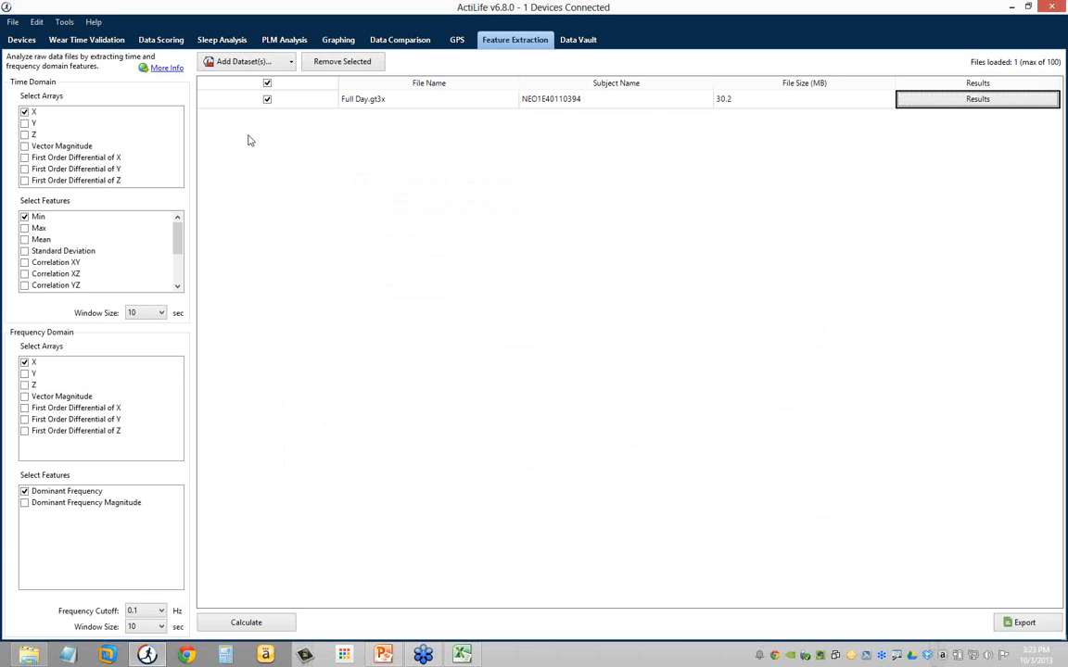
Step: Show the connected devices, and switch to the PowerPoint slideshow to go through the slides up to Data Vault
{"action": "left_click", "coordinate": [20, 43]}
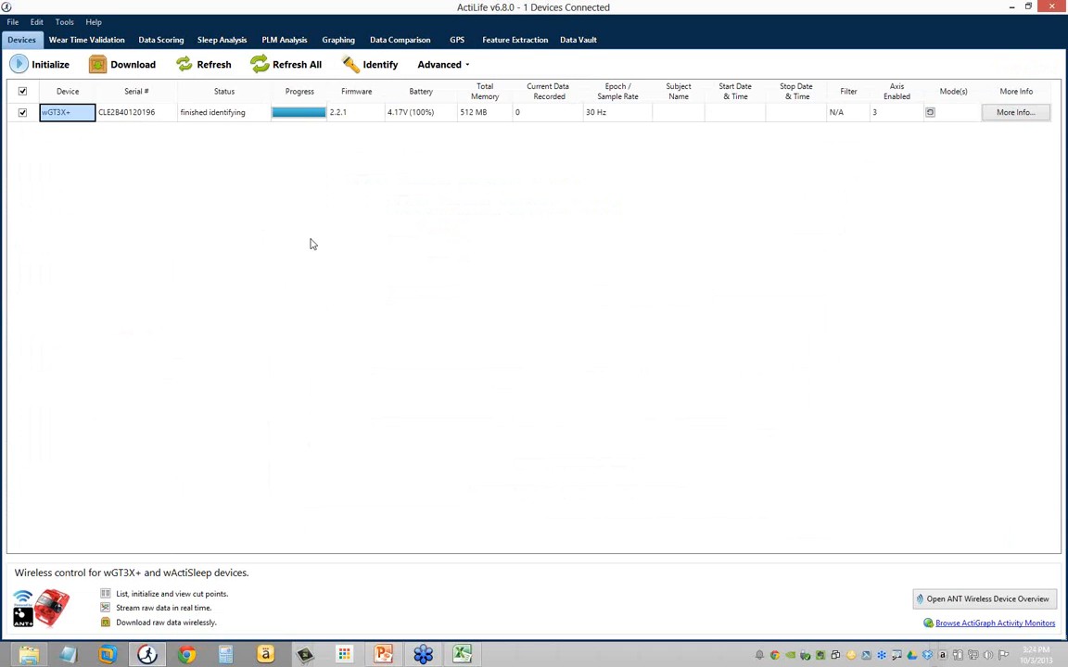
{"action": "left_click", "coordinate": [390, 653]}
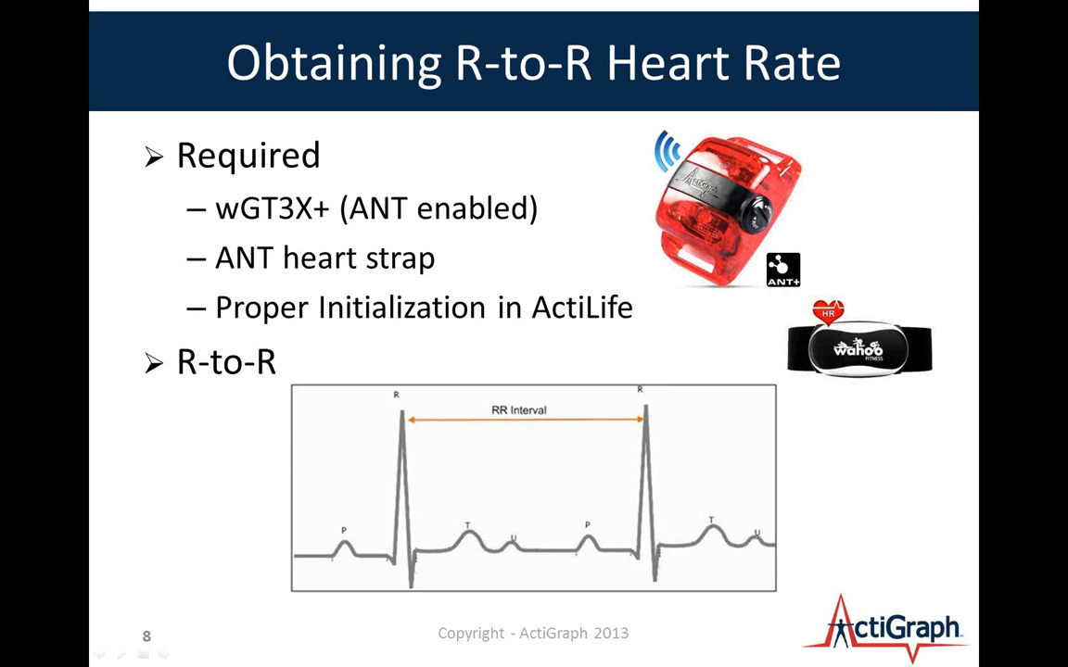
{"action": "left_click", "coordinate": [162, 508]}
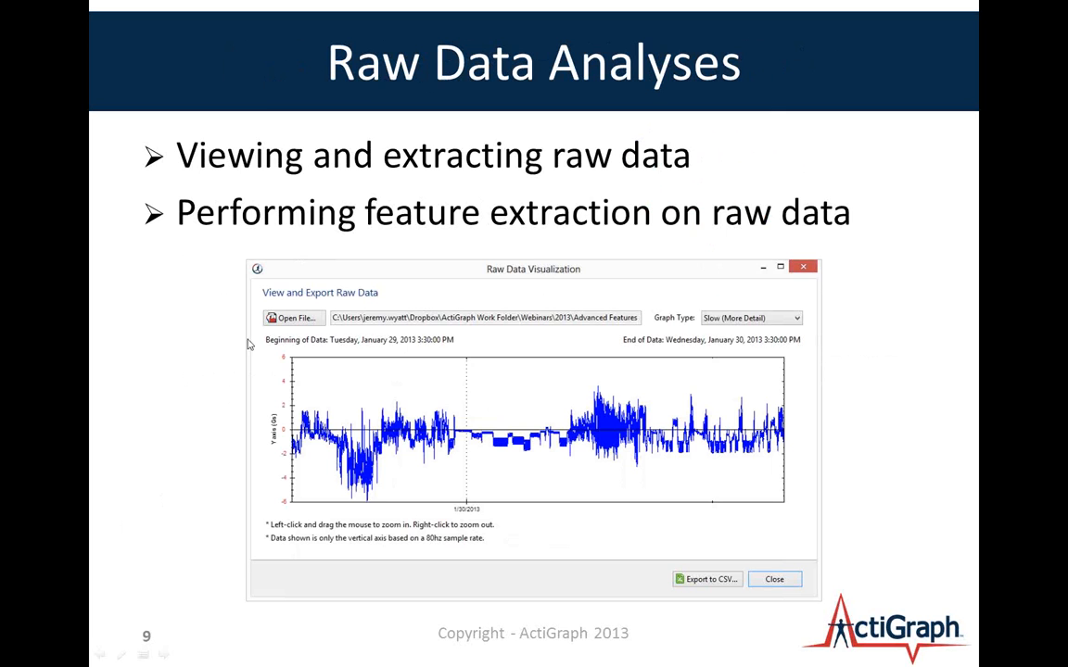
{"action": "left_click", "coordinate": [212, 308]}
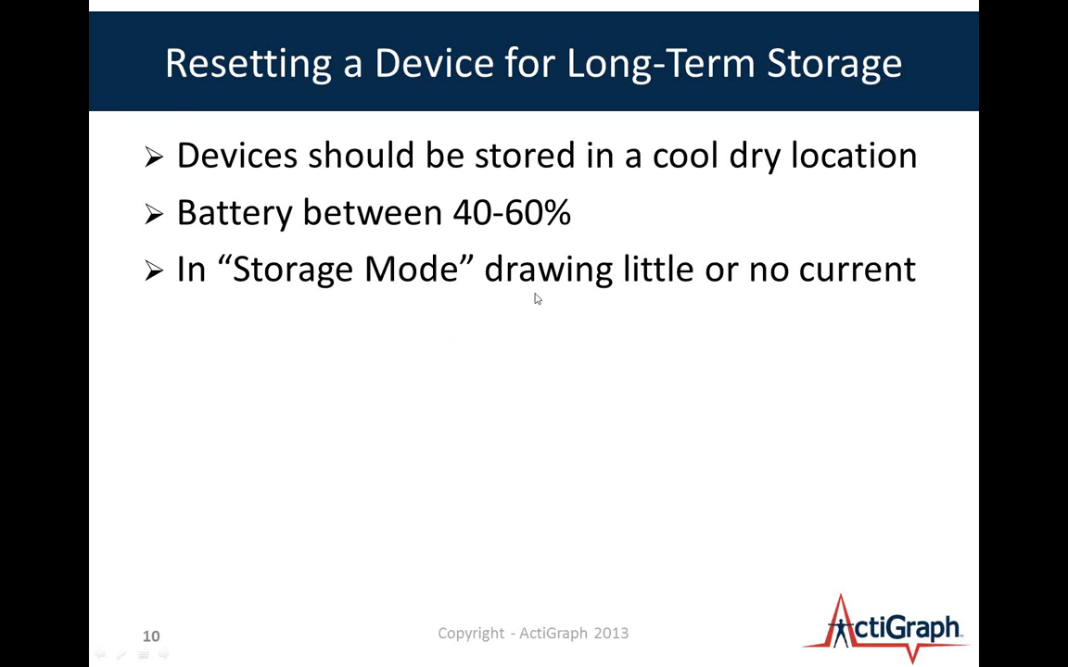
{"action": "left_click", "coordinate": [638, 324]}
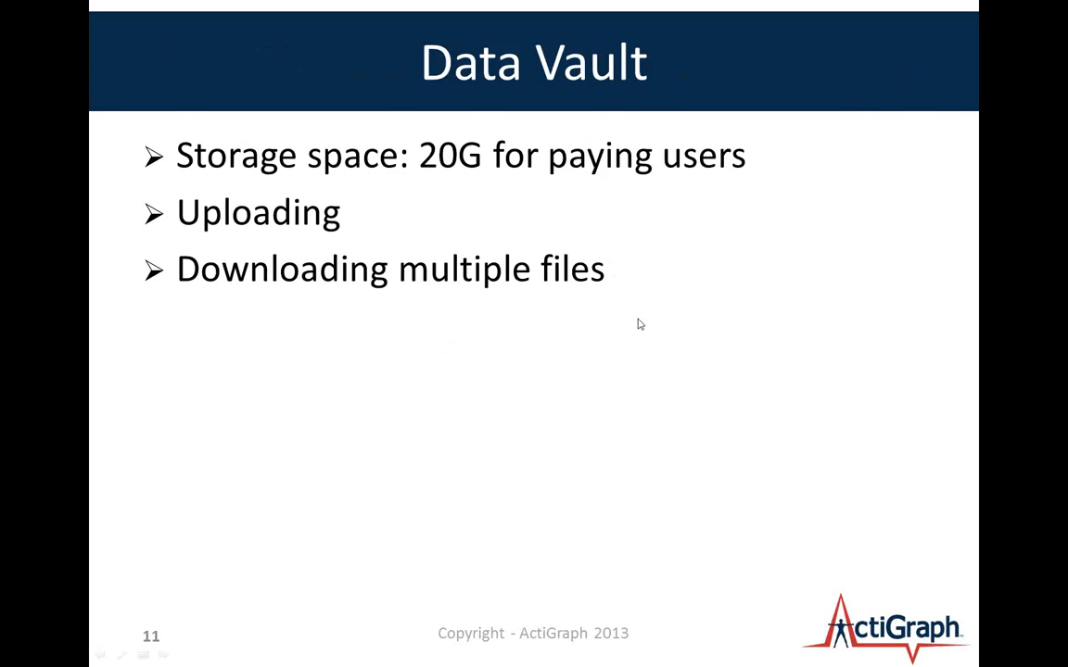
Step: Return to ActiLife and factory reset the wGT3X+ device, erasing all its data and putting it into storage mode
{"action": "key", "text": "alt+Tab"}
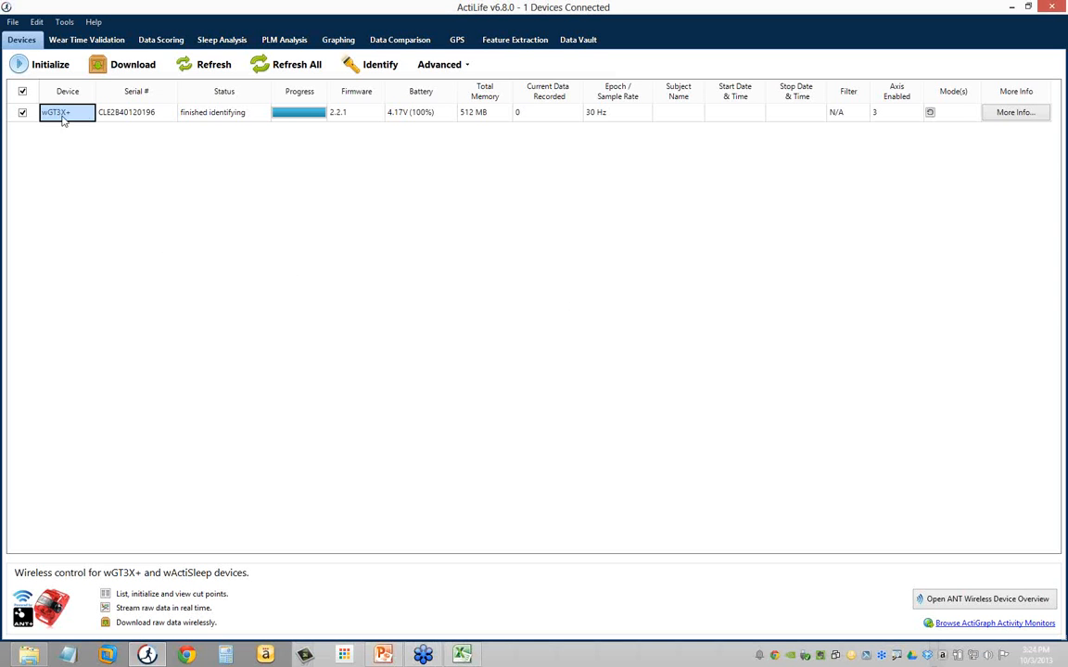
{"action": "left_click", "coordinate": [107, 112]}
{"action": "left_click", "coordinate": [74, 112]}
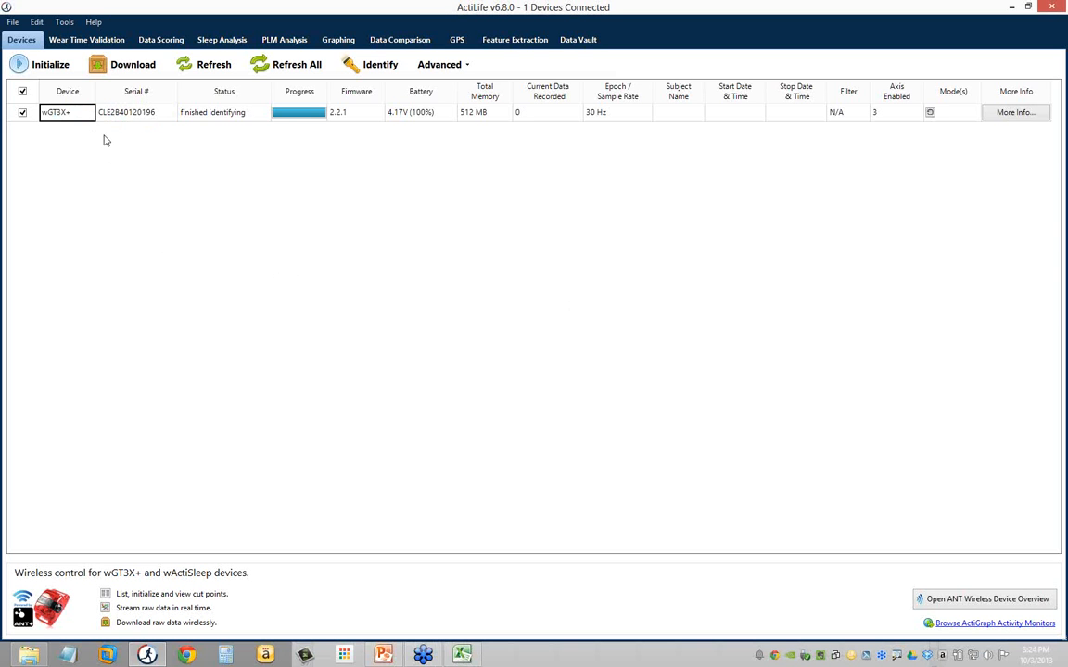
{"action": "left_click", "coordinate": [440, 64]}
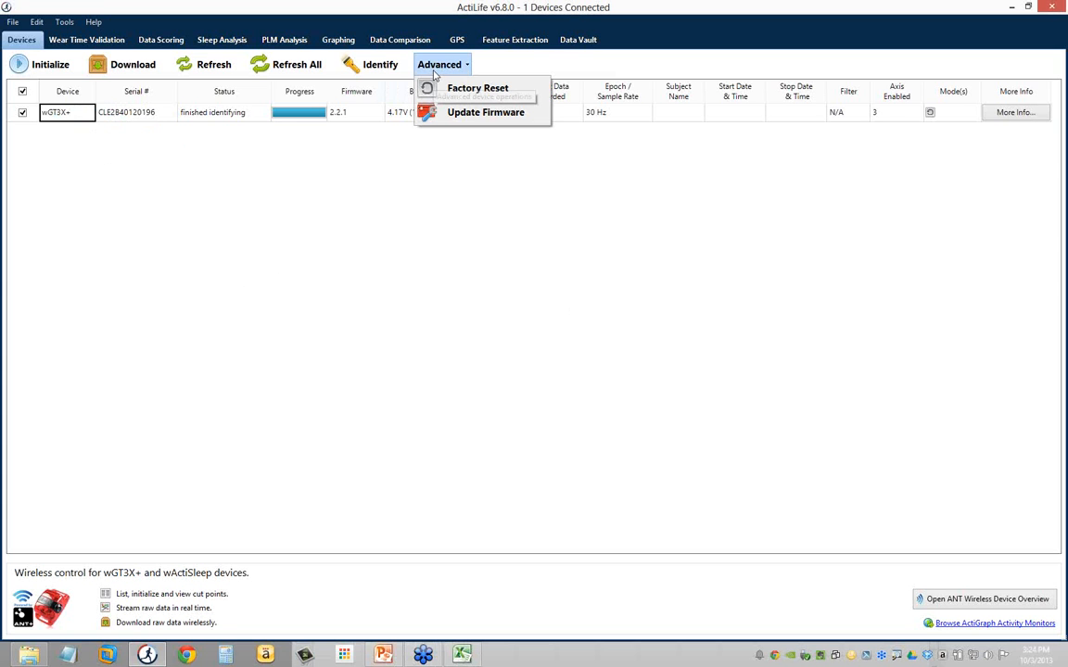
{"action": "left_click", "coordinate": [518, 96]}
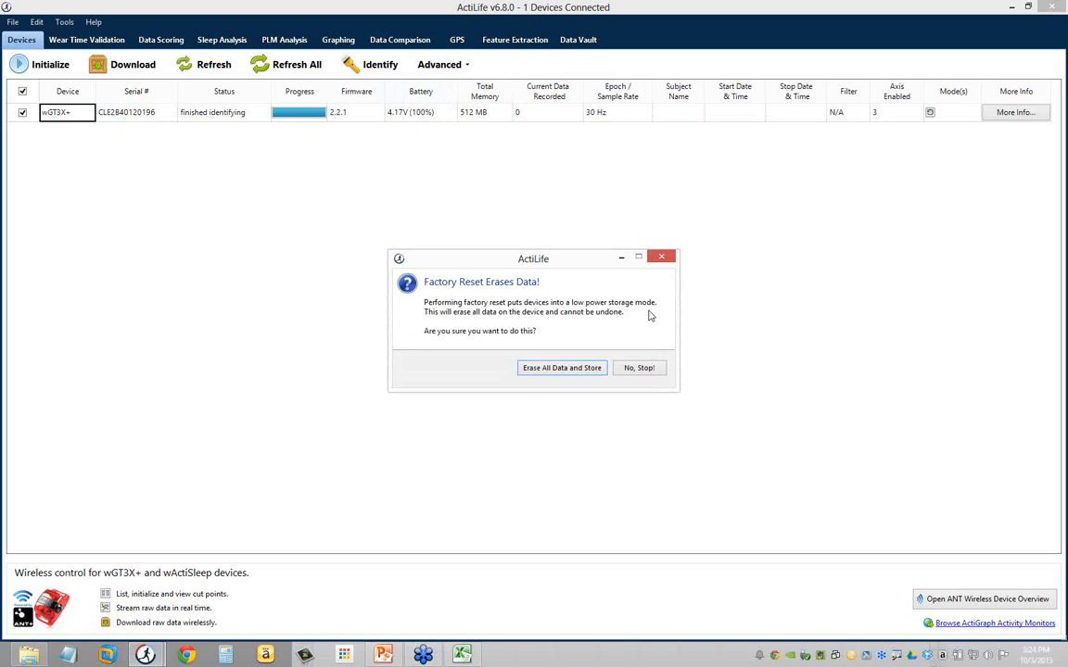
{"action": "left_click", "coordinate": [544, 369]}
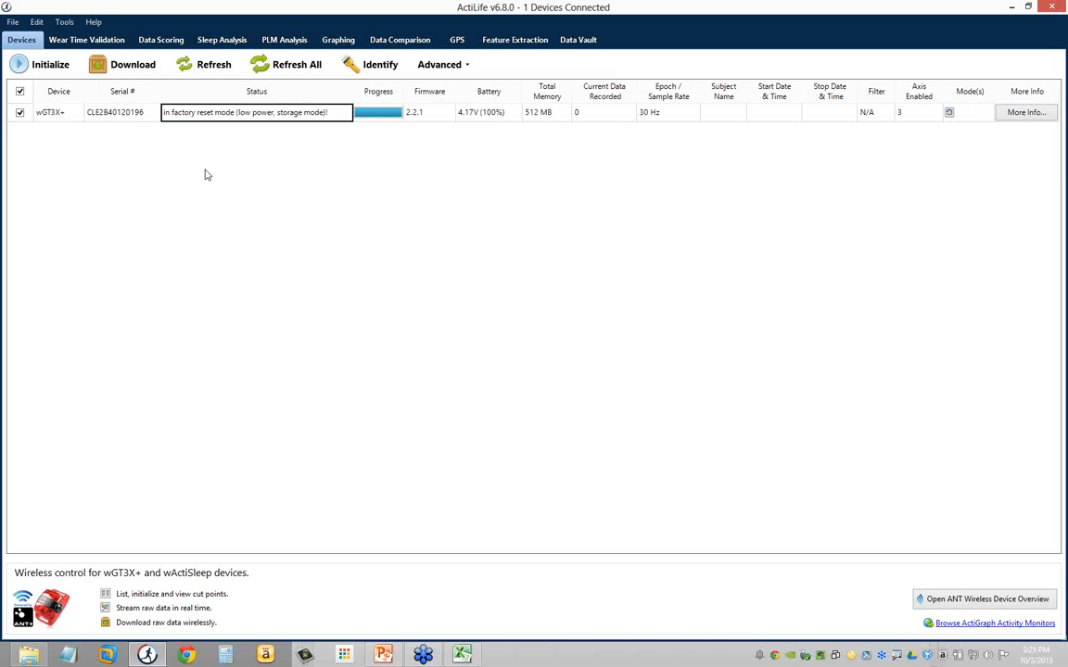
Step: Check the wGT3X+ device's mode, battery level and firmware version, and review the available advanced device operations
{"action": "mouse_move", "coordinate": [949, 112]}
{"action": "left_click", "coordinate": [463, 112]}
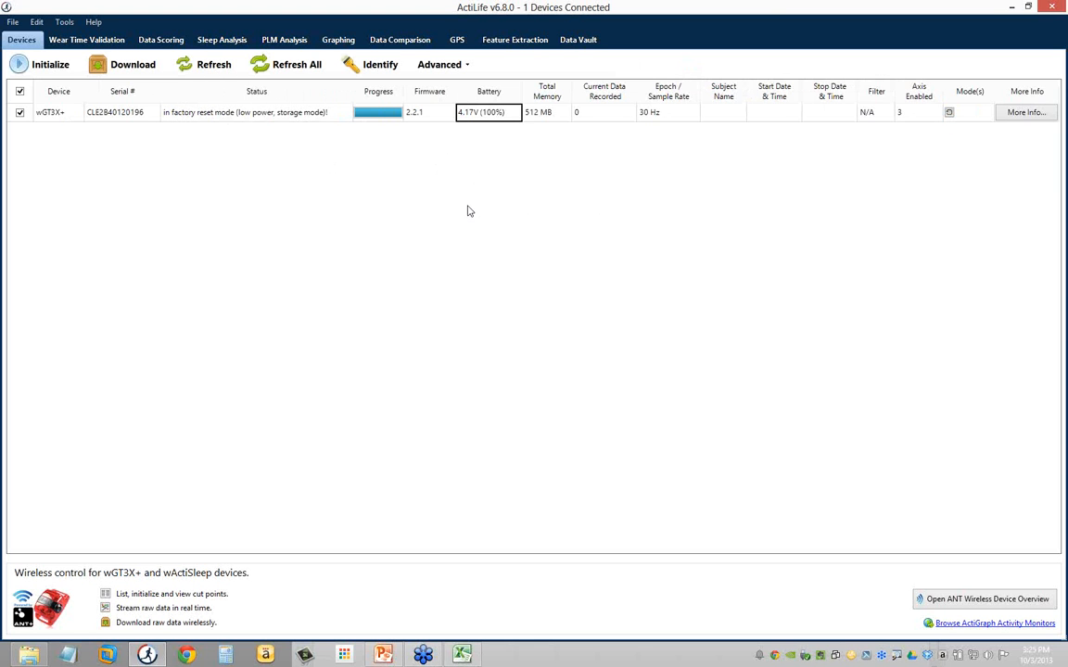
{"action": "left_click", "coordinate": [436, 116]}
{"action": "left_click", "coordinate": [486, 114]}
{"action": "left_click", "coordinate": [439, 65]}
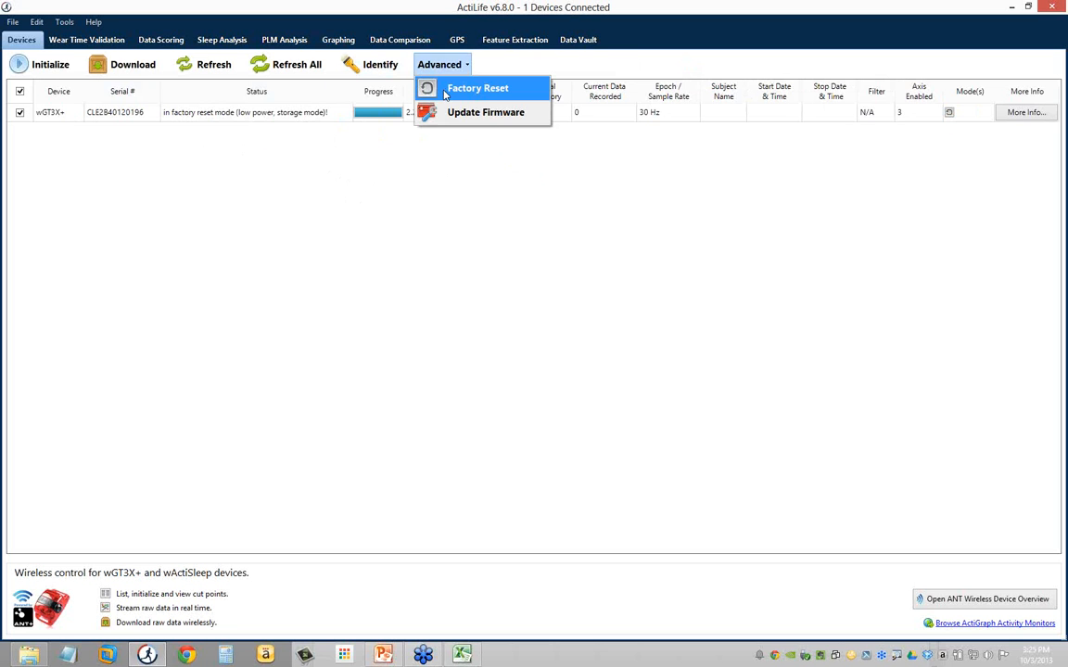
{"action": "left_click", "coordinate": [311, 144]}
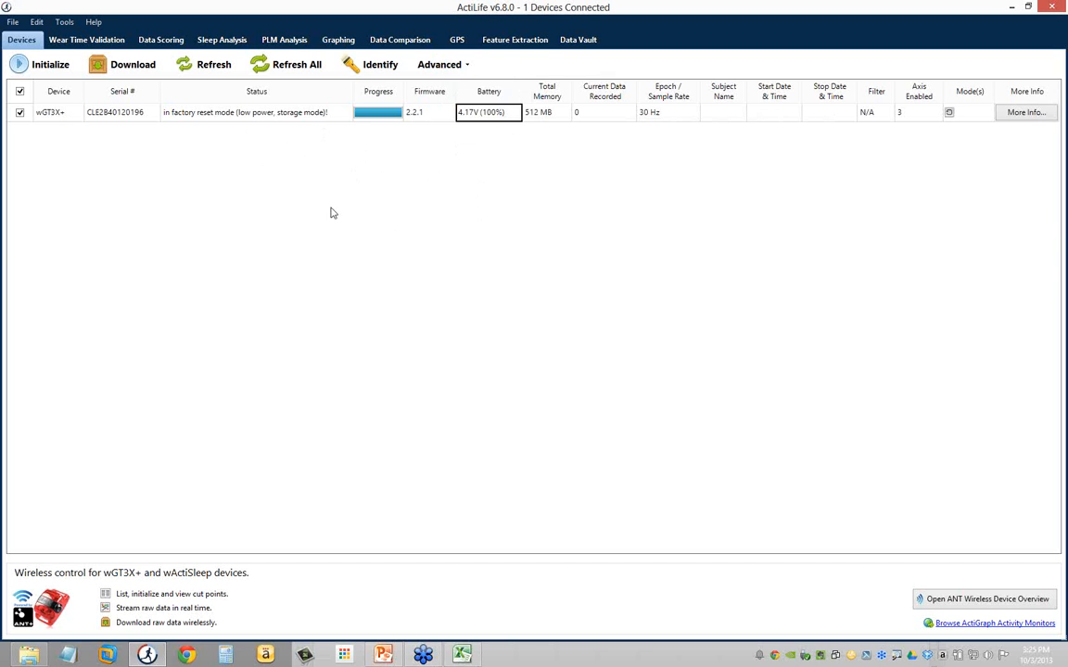
Step: Open the webinar folder in the Data Vault and delete Log Diary.csv from it
{"action": "left_click", "coordinate": [568, 40]}
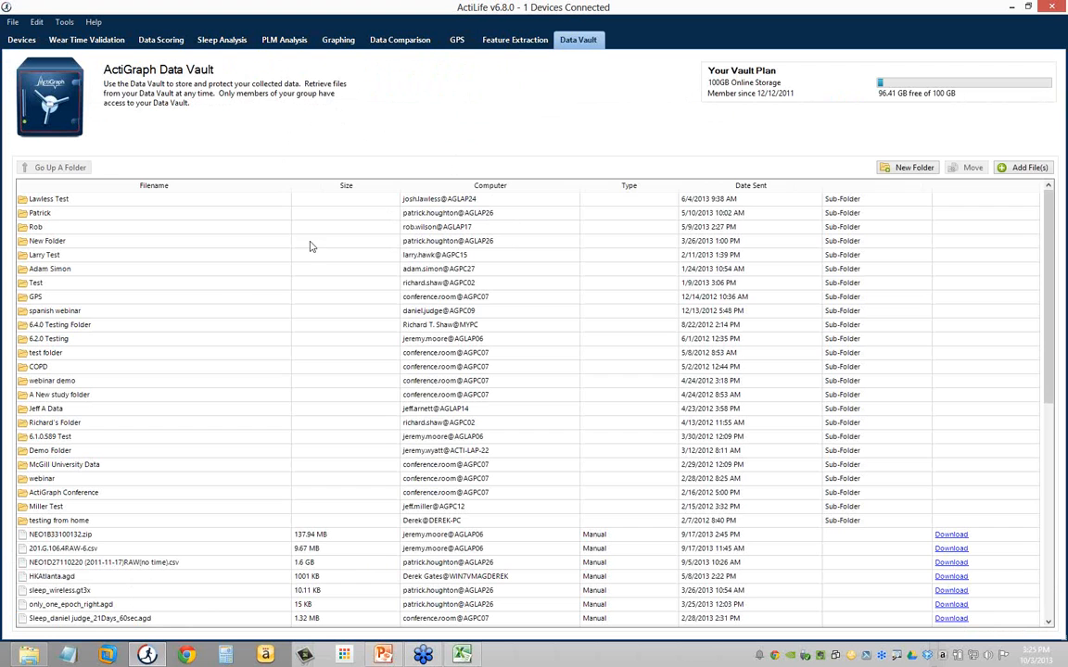
{"action": "double_click", "coordinate": [56, 479]}
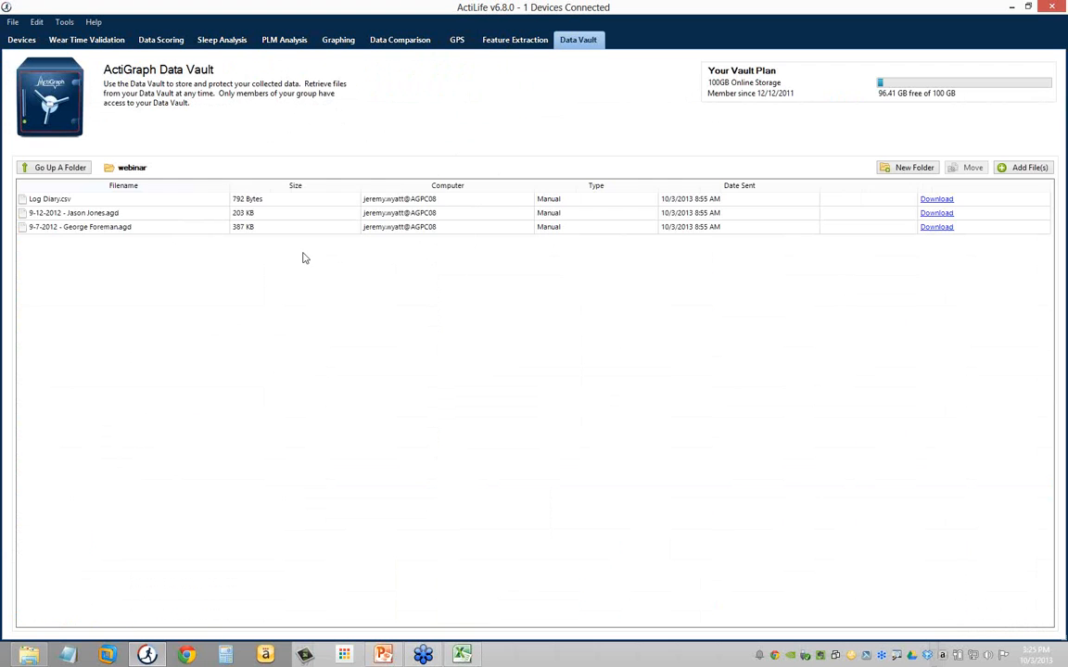
{"action": "left_click", "coordinate": [298, 198]}
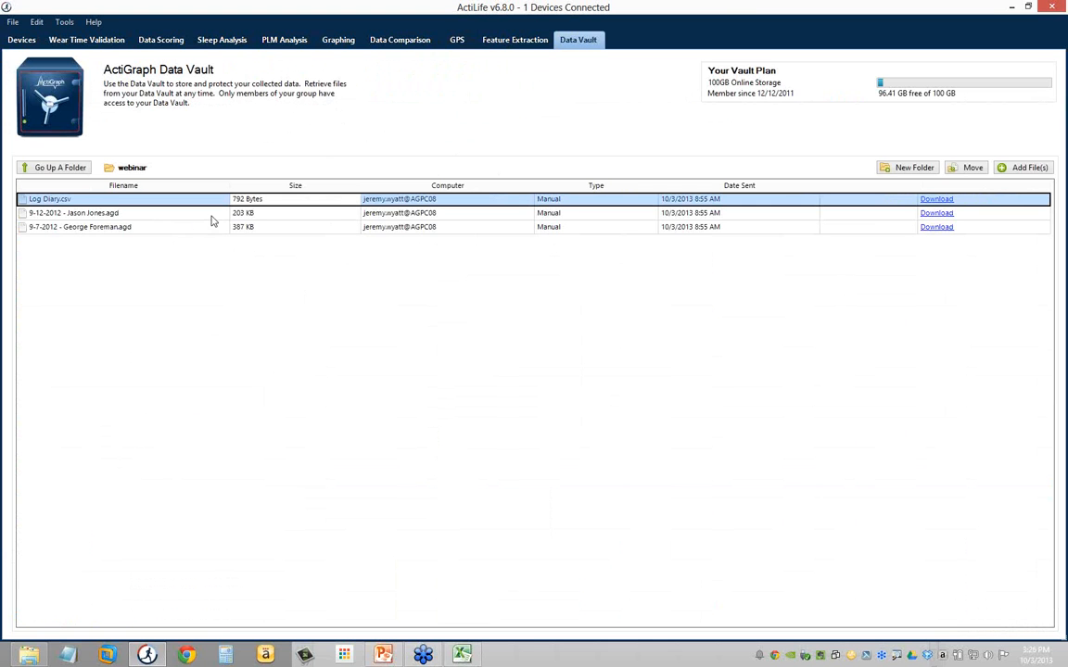
{"action": "right_click", "coordinate": [312, 202]}
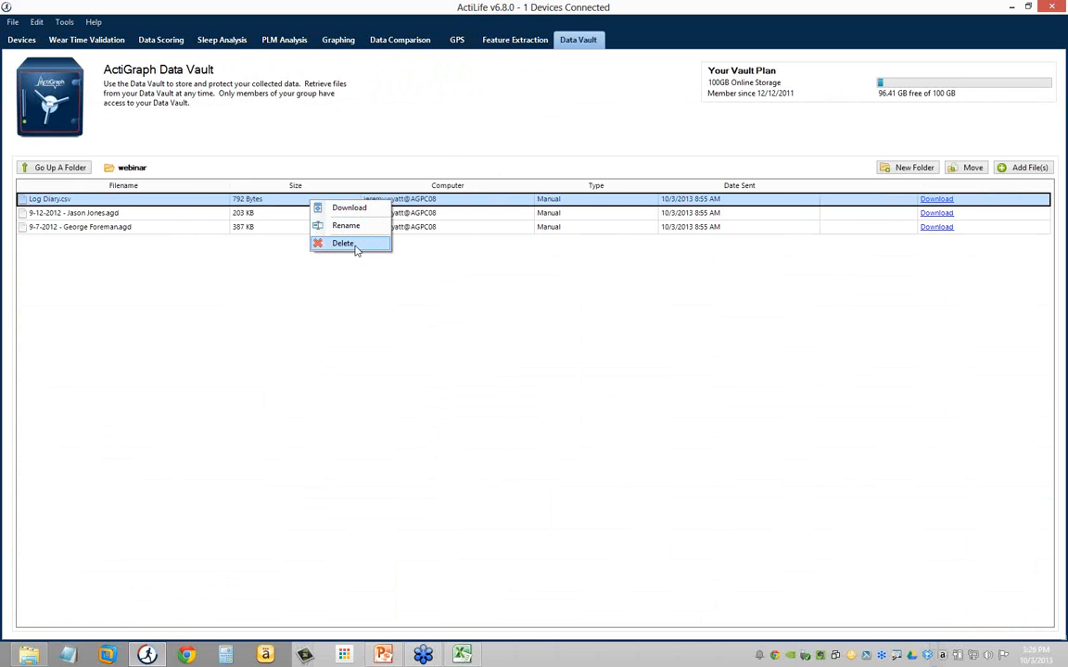
{"action": "left_click", "coordinate": [355, 245]}
{"action": "left_click", "coordinate": [559, 363]}
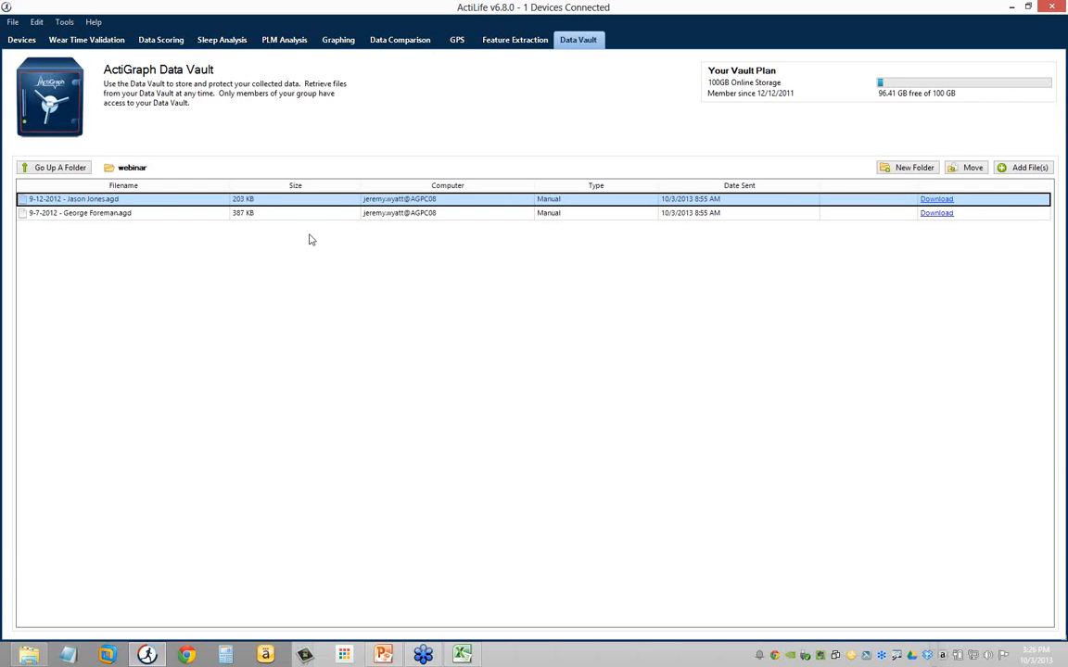
Step: Select both .agd files in the webinar folder, start downloading them together, and cancel at the destination folder selection
{"action": "left_click", "coordinate": [336, 215], "text": "shift"}
{"action": "left_click", "coordinate": [305, 196]}
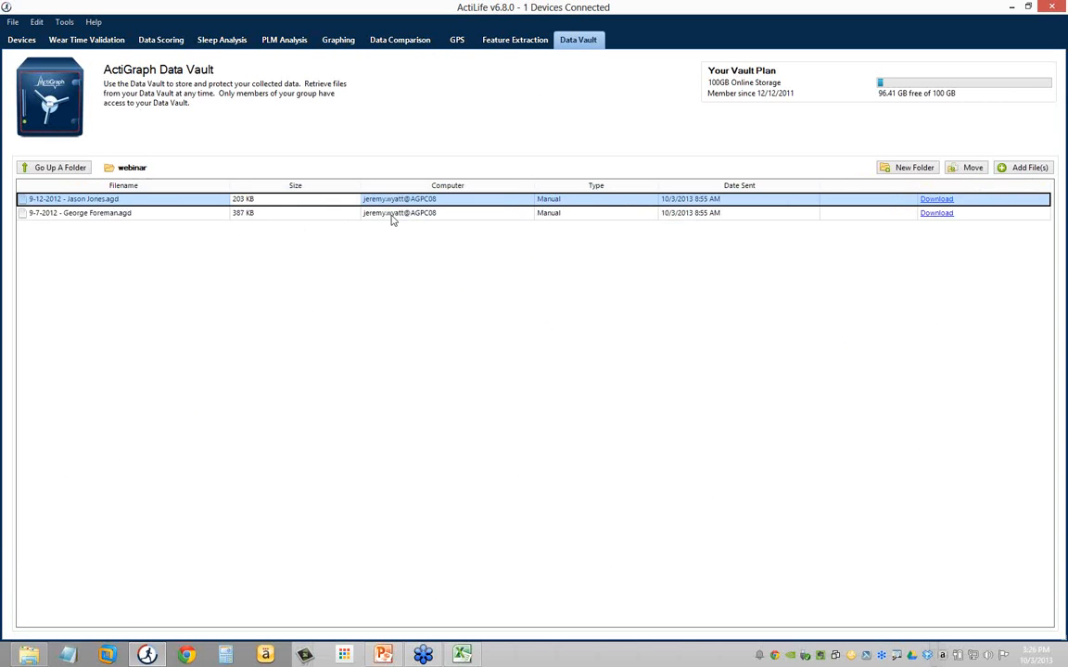
{"action": "left_click", "coordinate": [447, 217], "text": "shift"}
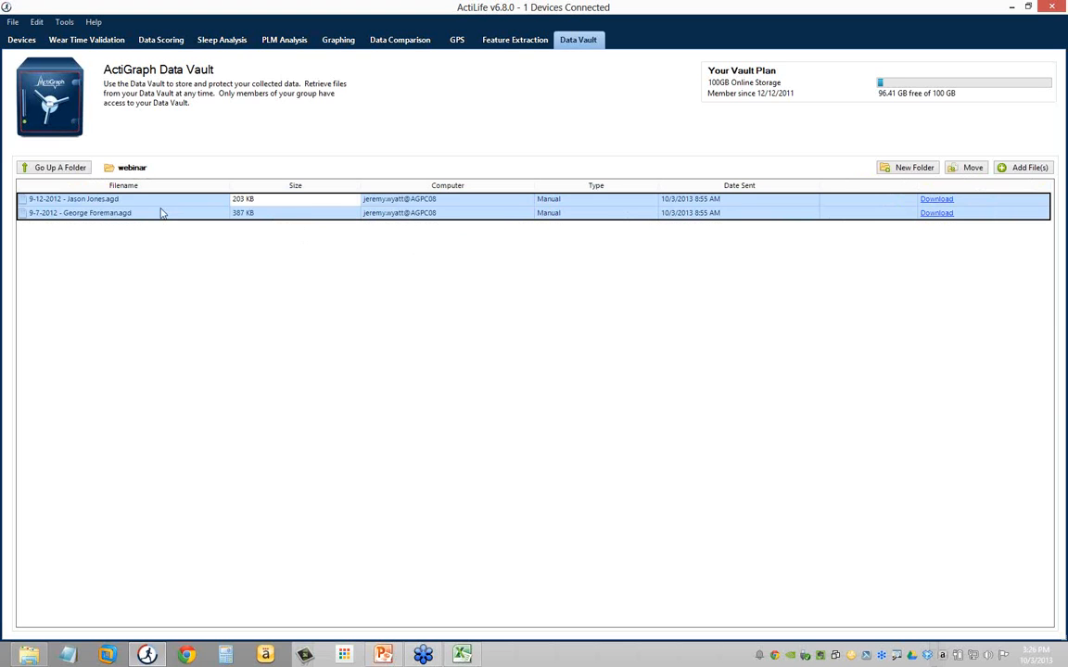
{"action": "right_click", "coordinate": [426, 218]}
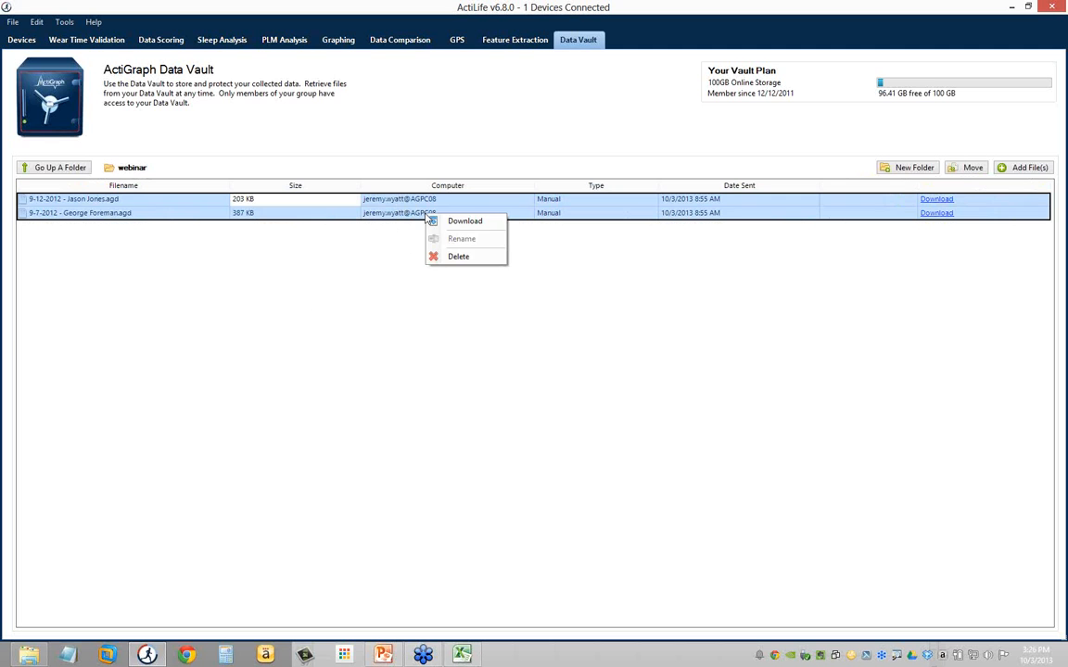
{"action": "left_click", "coordinate": [455, 223]}
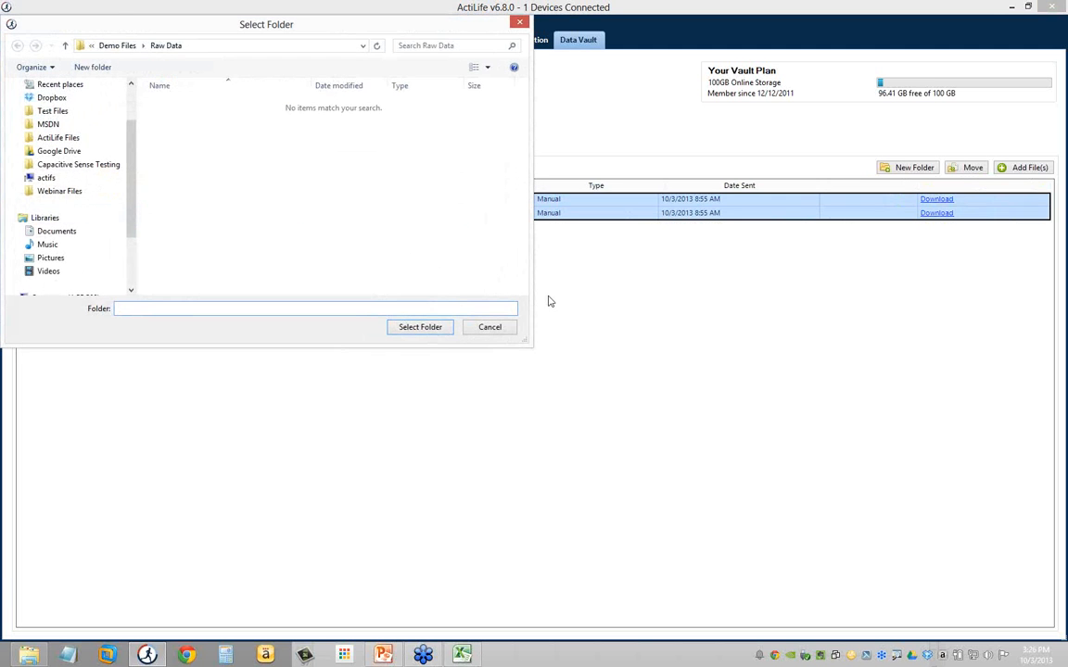
{"action": "left_click", "coordinate": [501, 329]}
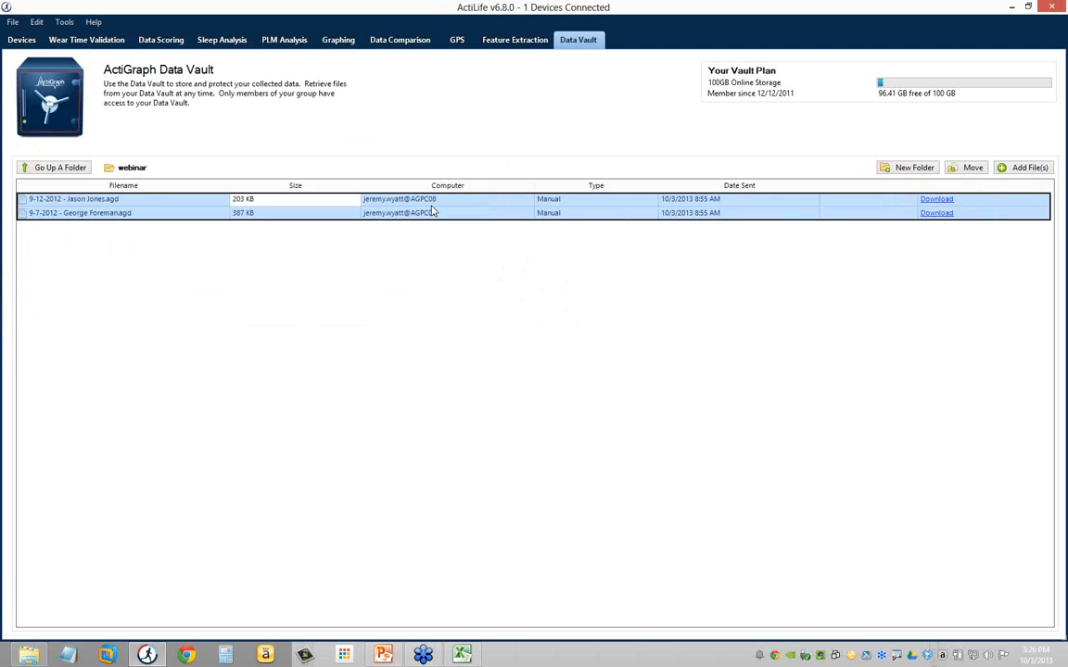
{"action": "left_click", "coordinate": [668, 213]}
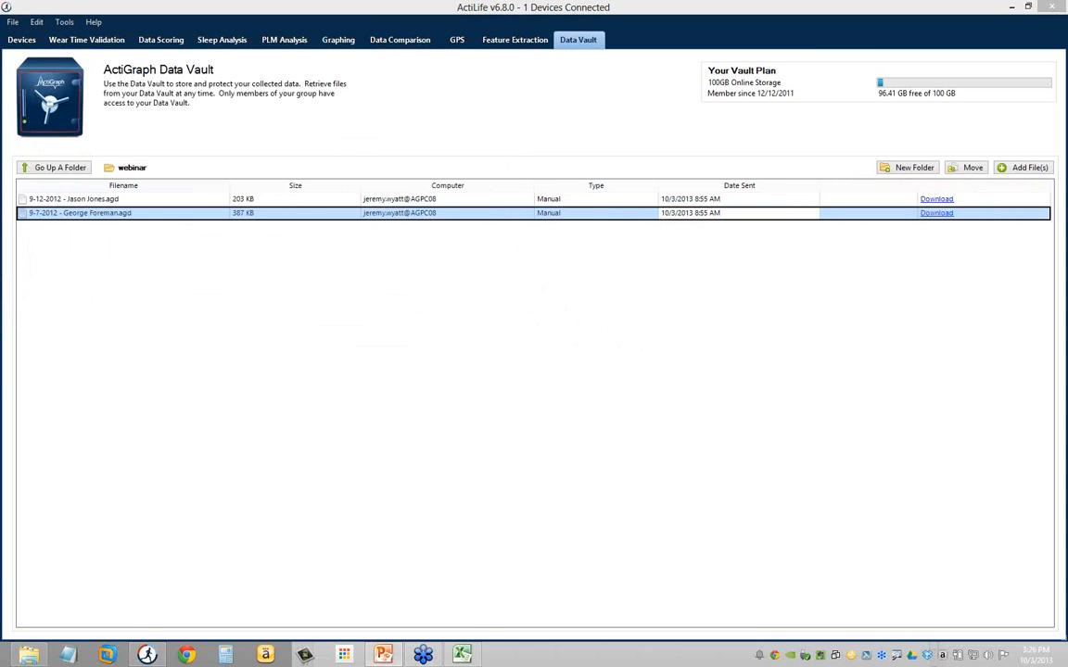
Step: Switch to the PowerPoint slideshow and advance to the New Products slide
{"action": "key", "text": "alt+Tab"}
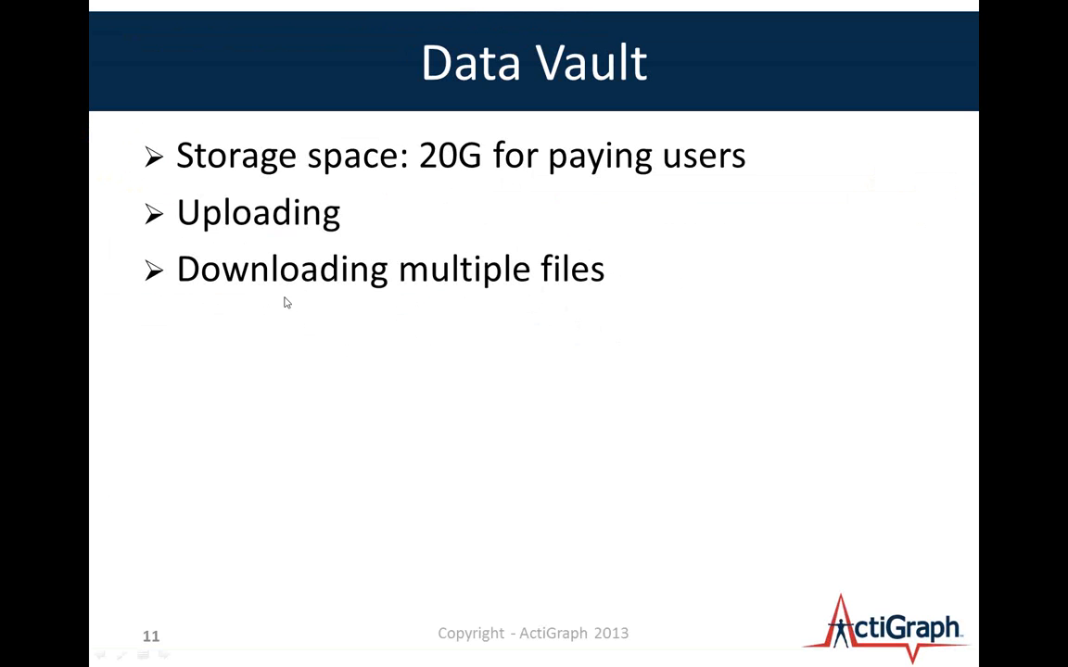
{"action": "left_click", "coordinate": [223, 317]}
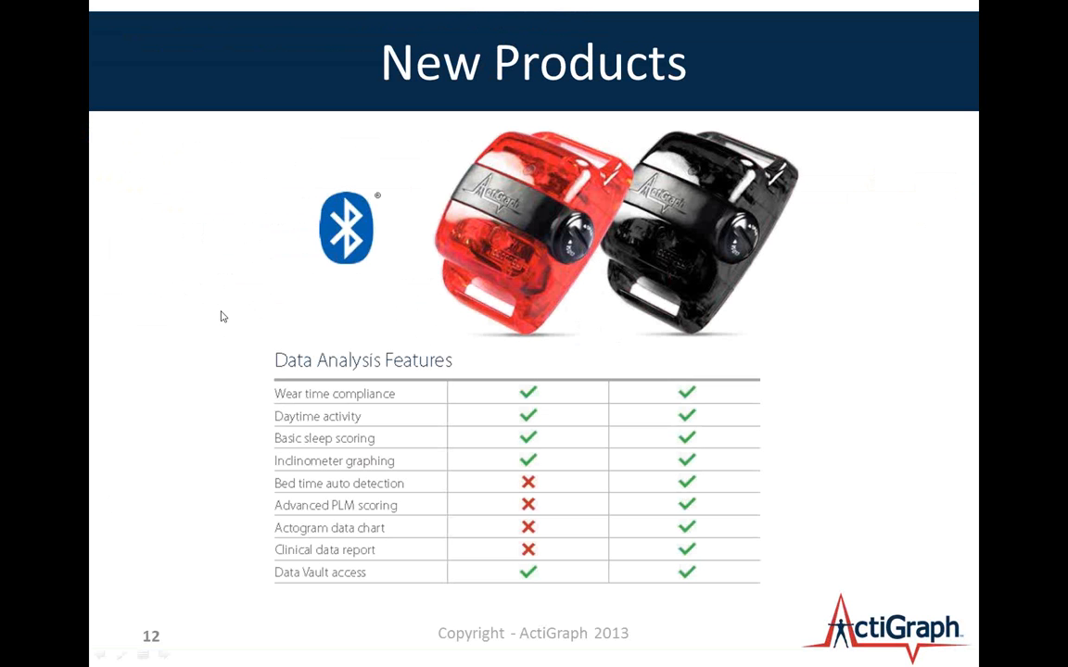